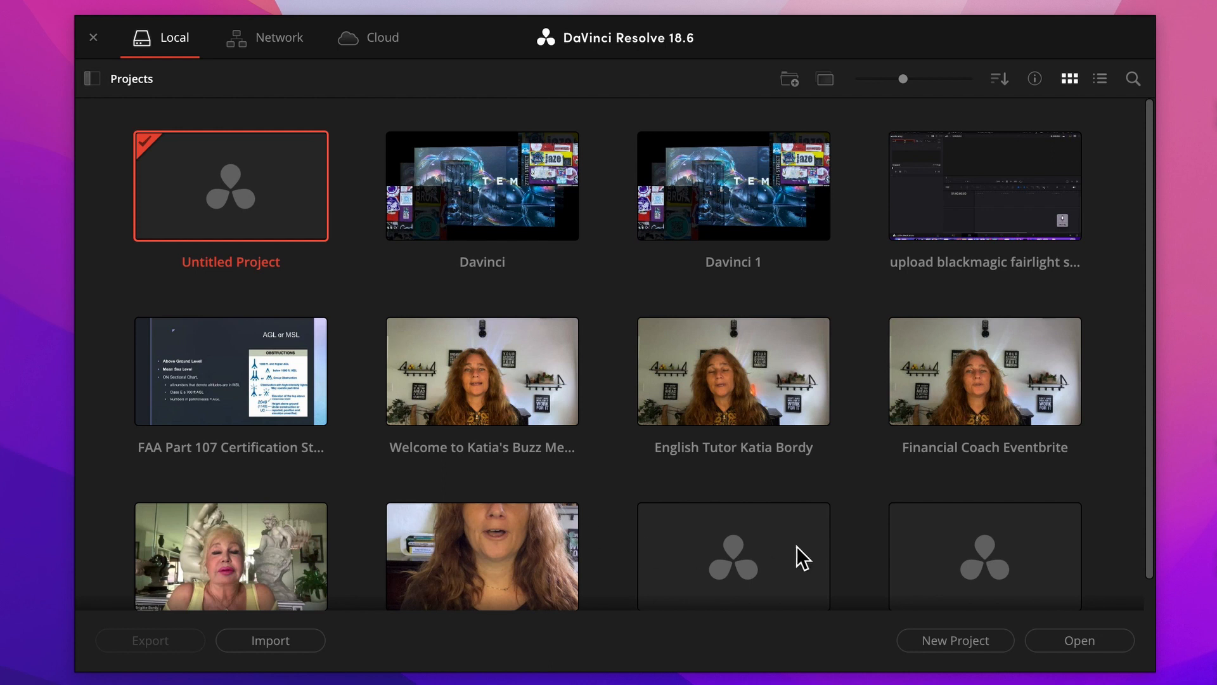
# Create a new project named Murals
pyautogui.click(938, 641)
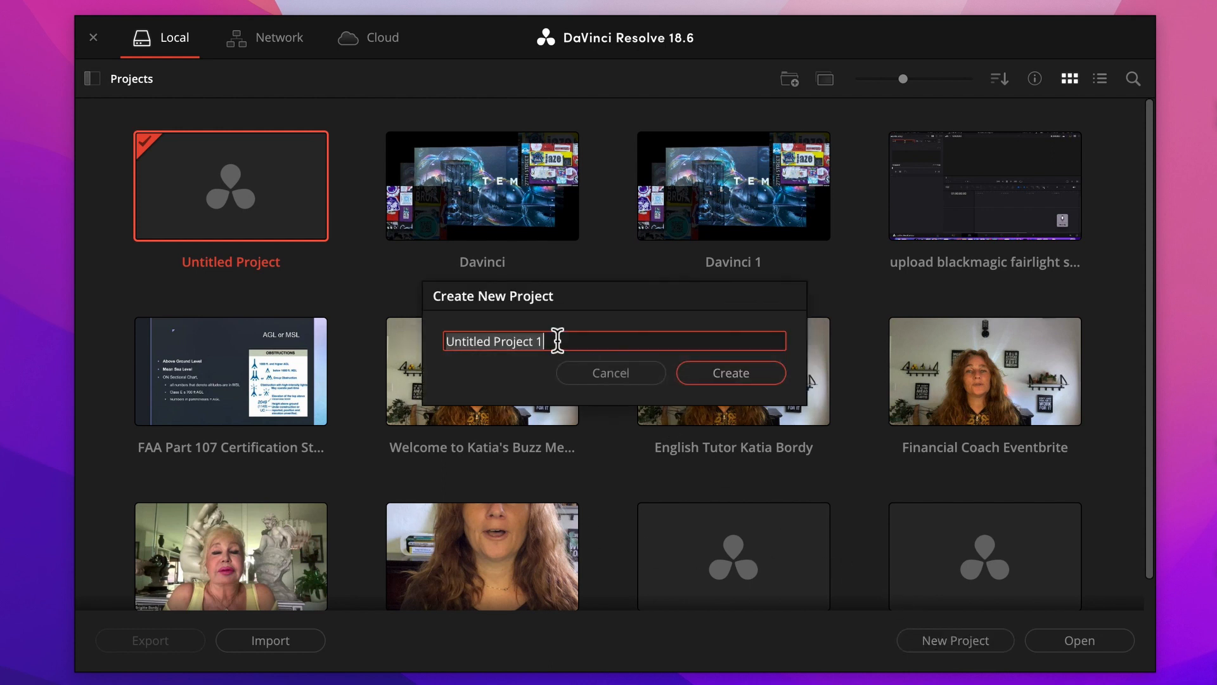
pyautogui.write('Murals')
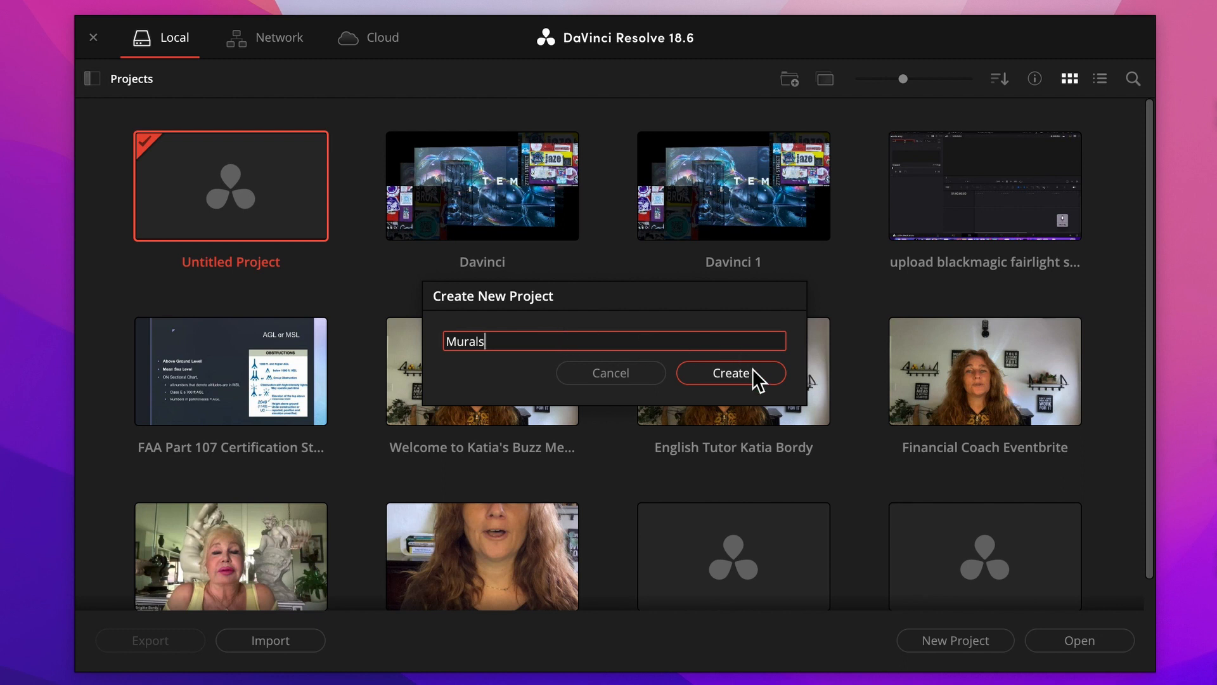
pyautogui.click(752, 372)
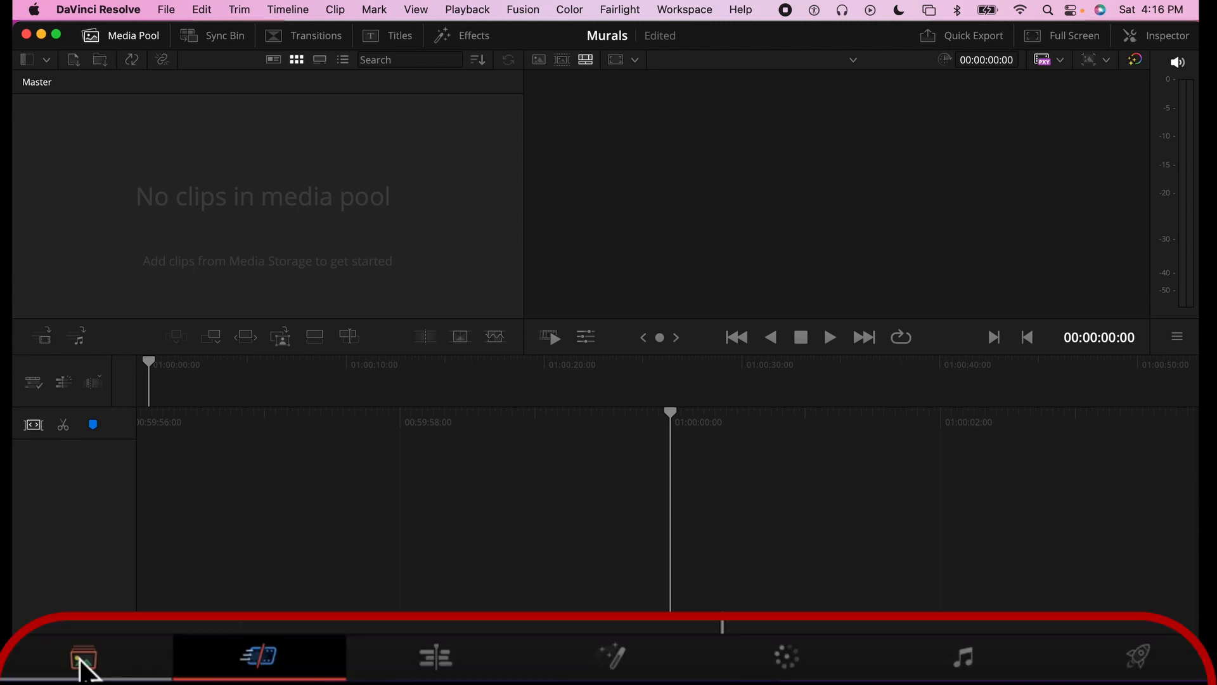
# Look through the Media, Cut, Edit, Fusion, Color, Fairlight and Deliver pages in order
pyautogui.click(83, 663)
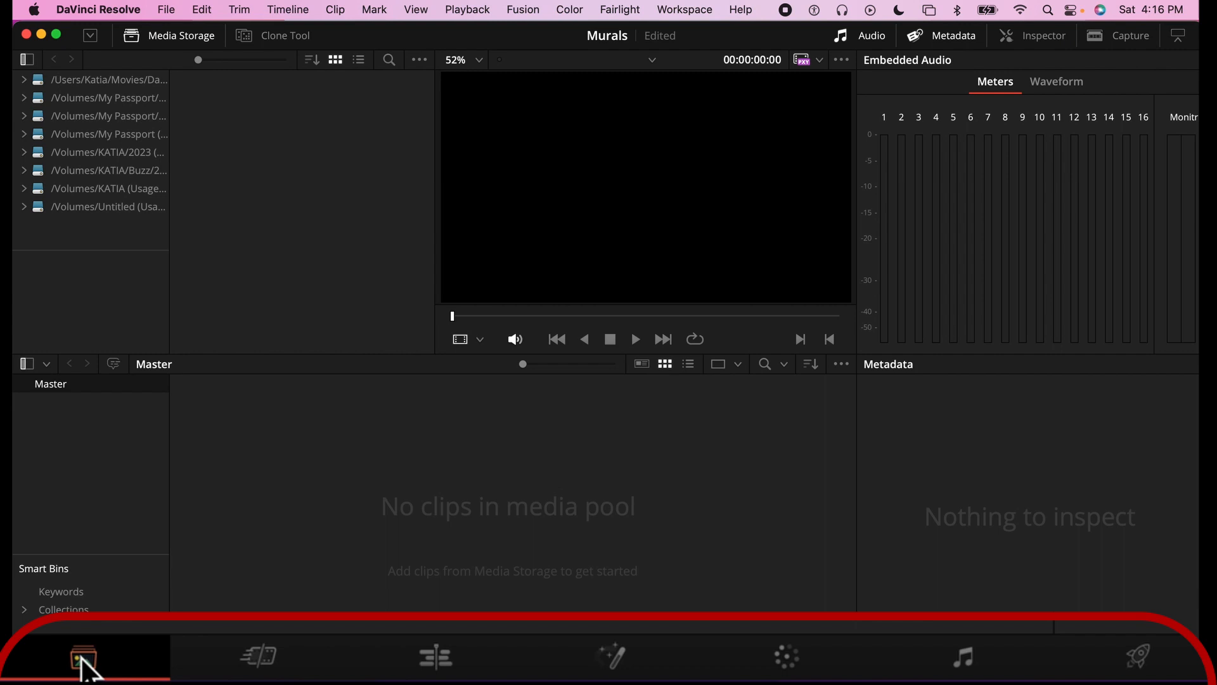
pyautogui.click(258, 662)
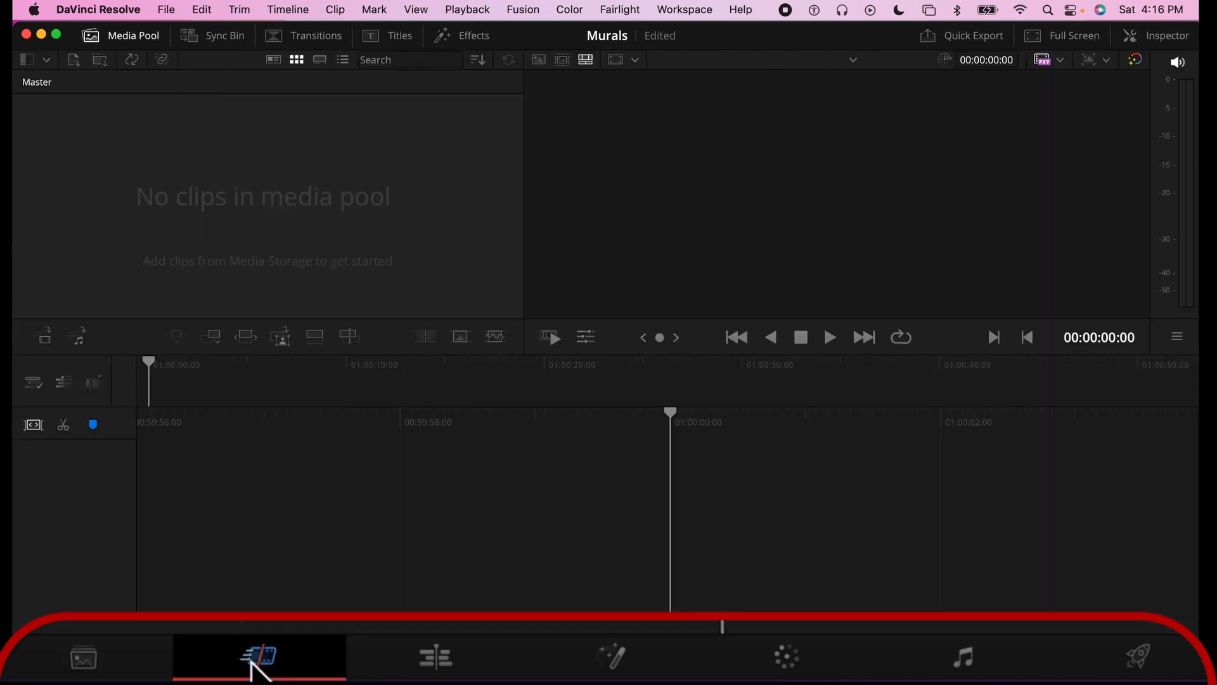
pyautogui.click(442, 665)
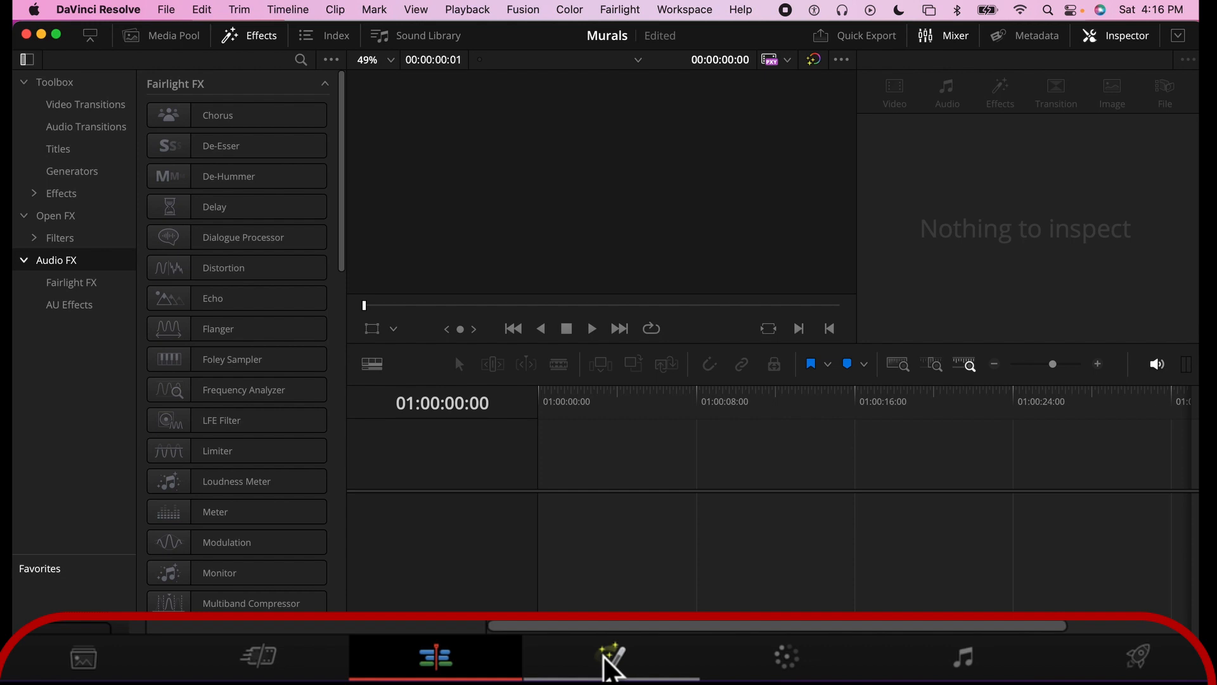
pyautogui.click(612, 667)
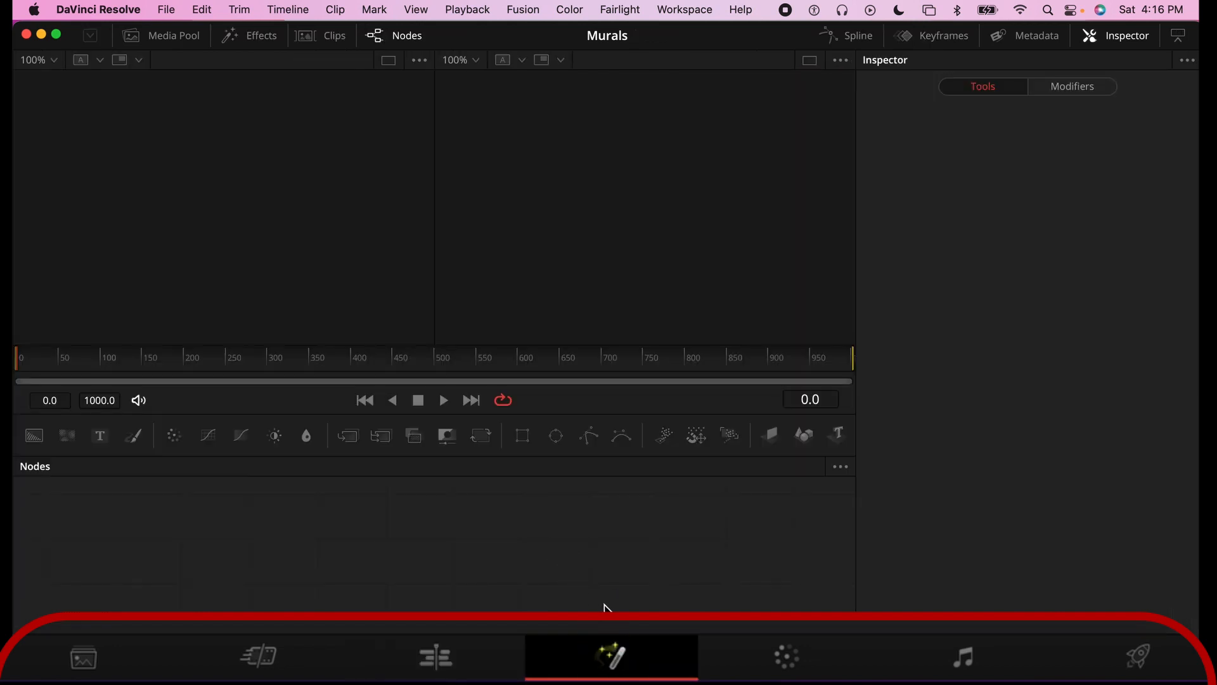
pyautogui.click(790, 652)
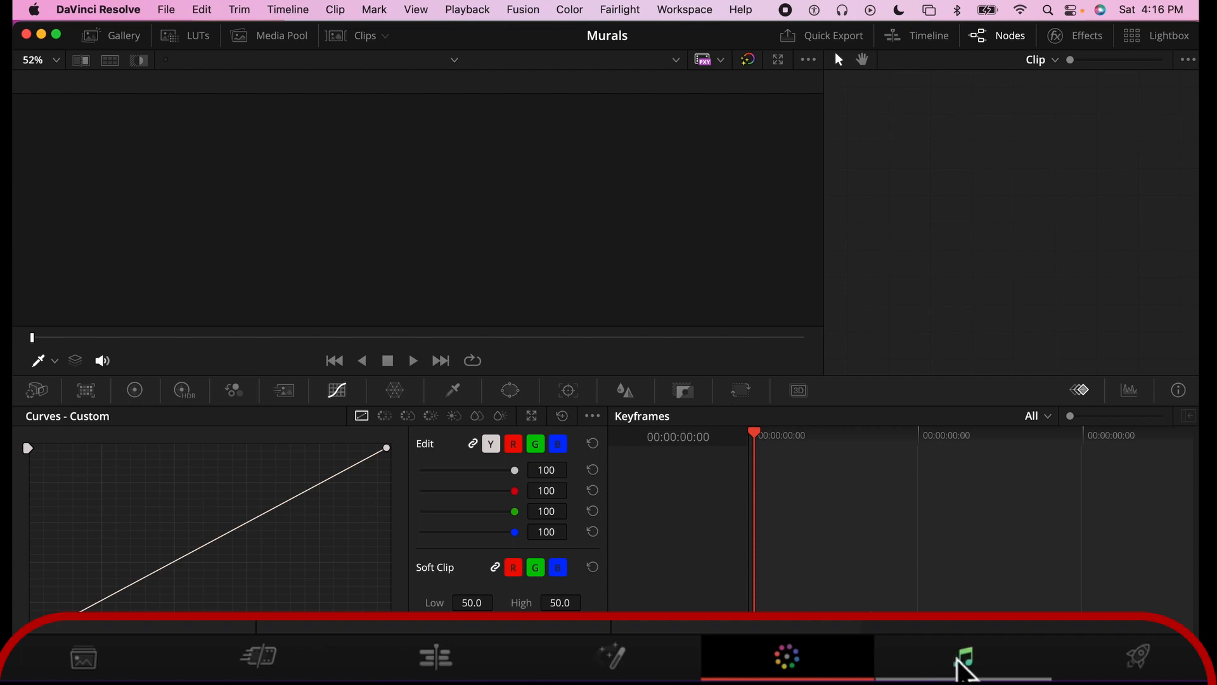
pyautogui.click(967, 663)
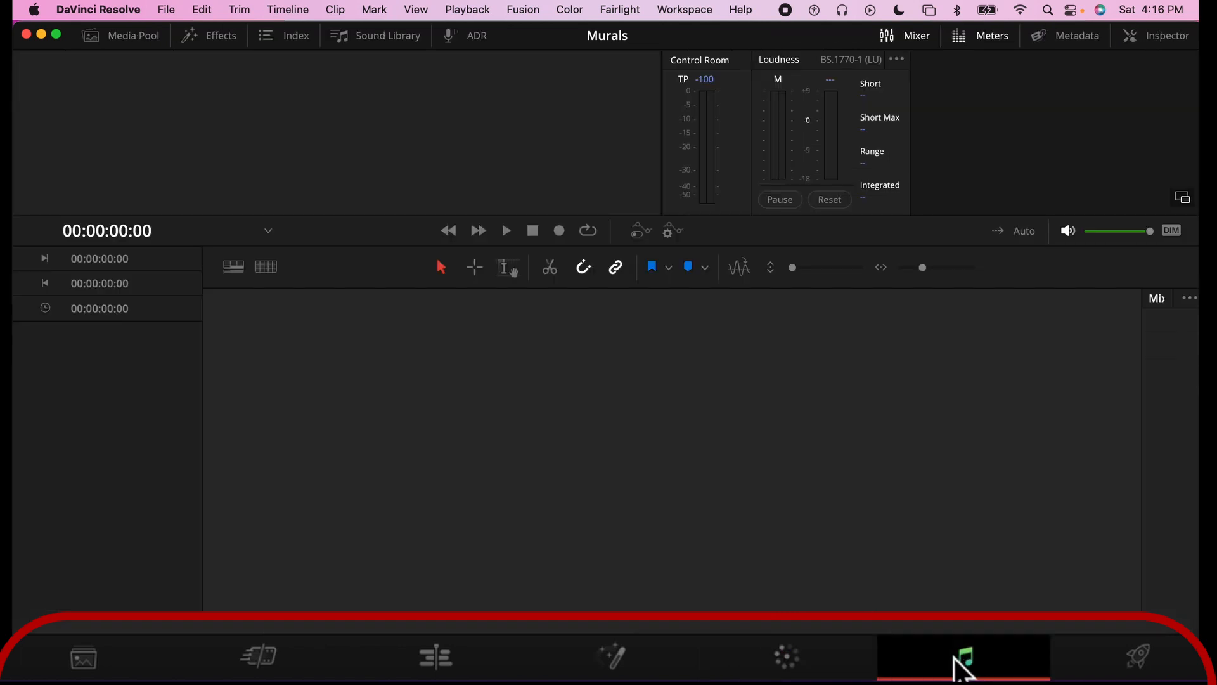
pyautogui.click(1141, 662)
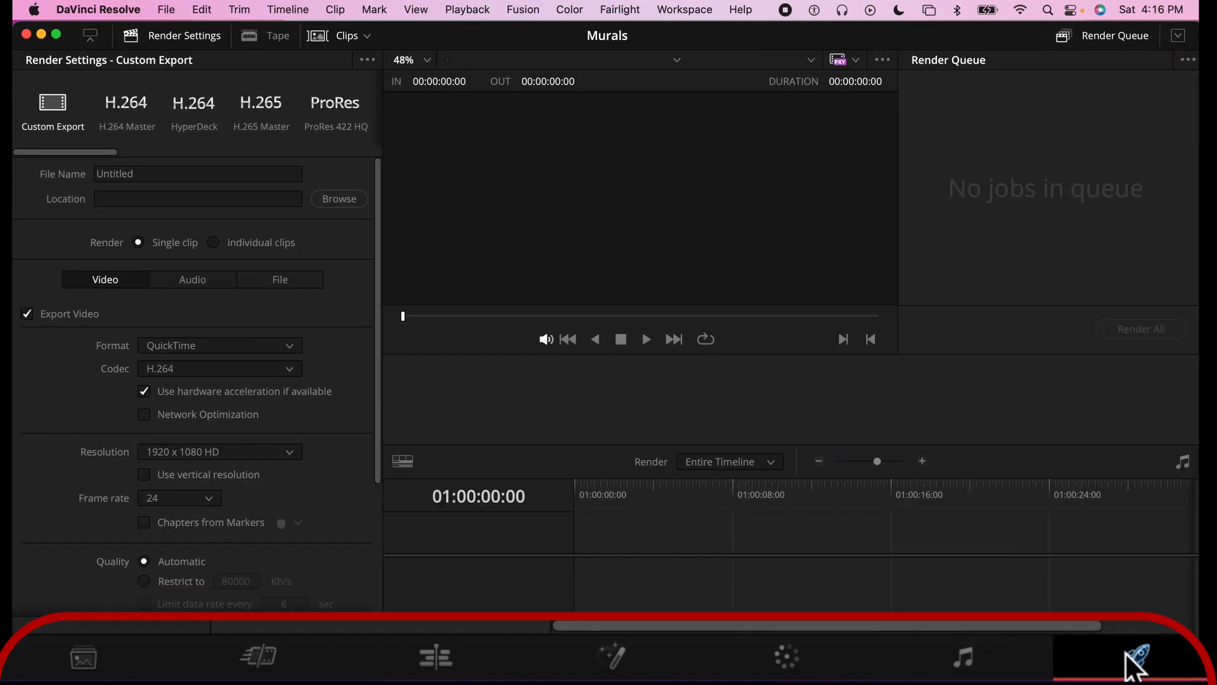
# On the Edit page, add PhotopiaMiamiMuralsF.mp4 from the Murals folder in Finder to the start of the empty timeline
pyautogui.click(435, 659)
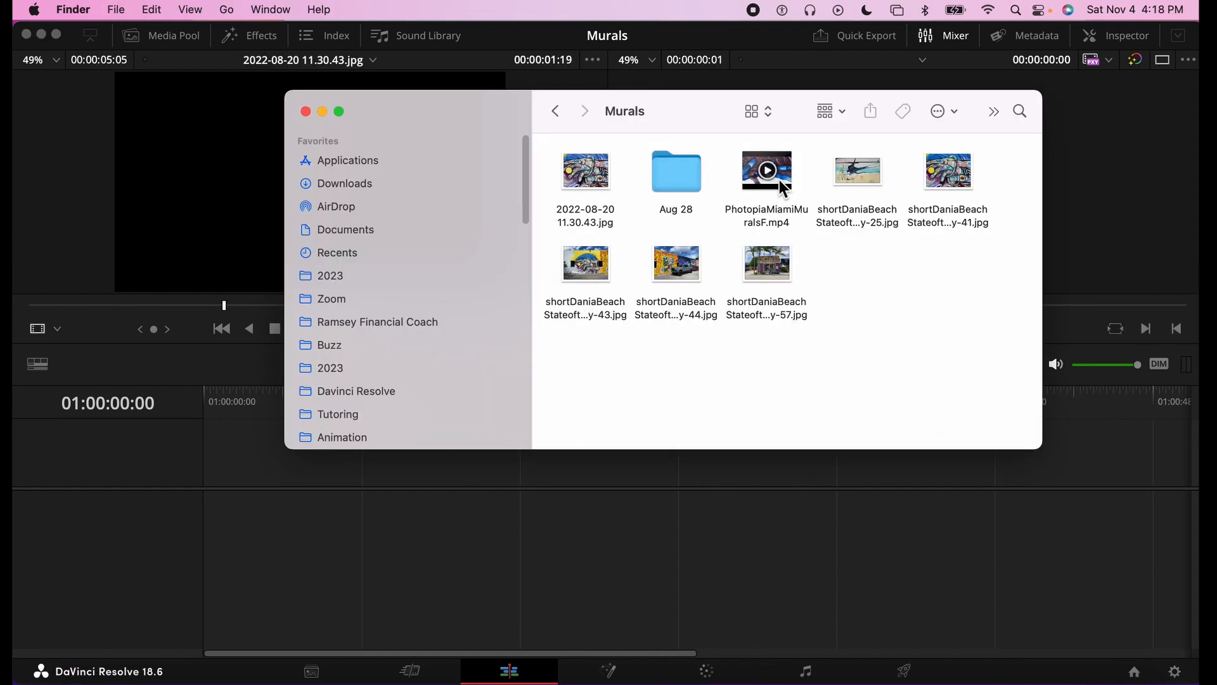
pyautogui.moveTo(784, 187); pyautogui.dragTo(549, 549)
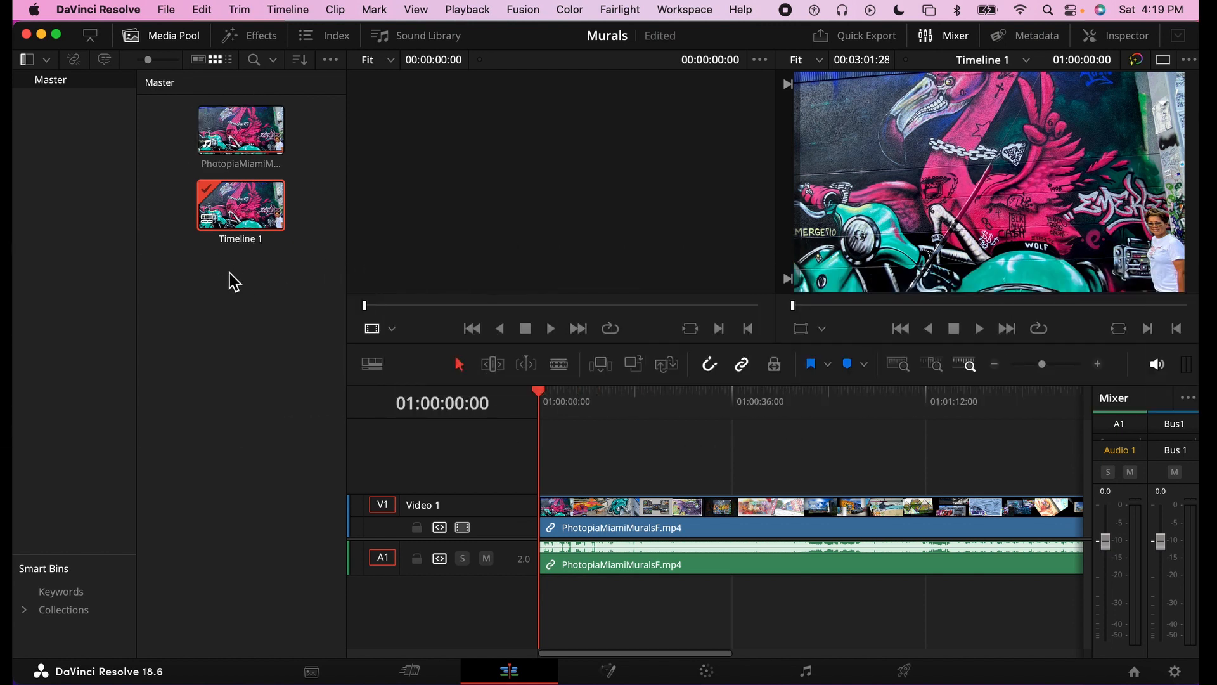
# Show and hide the Media Pool and Effects panels to examine their contents, leaving both closed
pyautogui.click(162, 38)
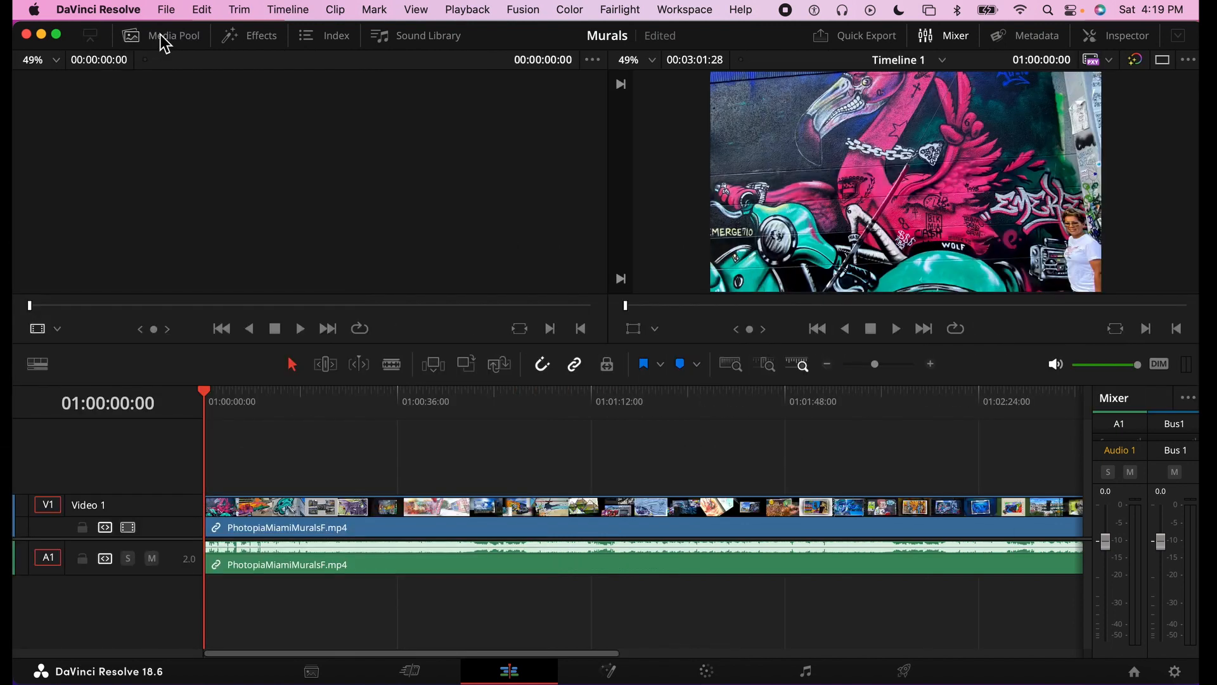
pyautogui.click(162, 39)
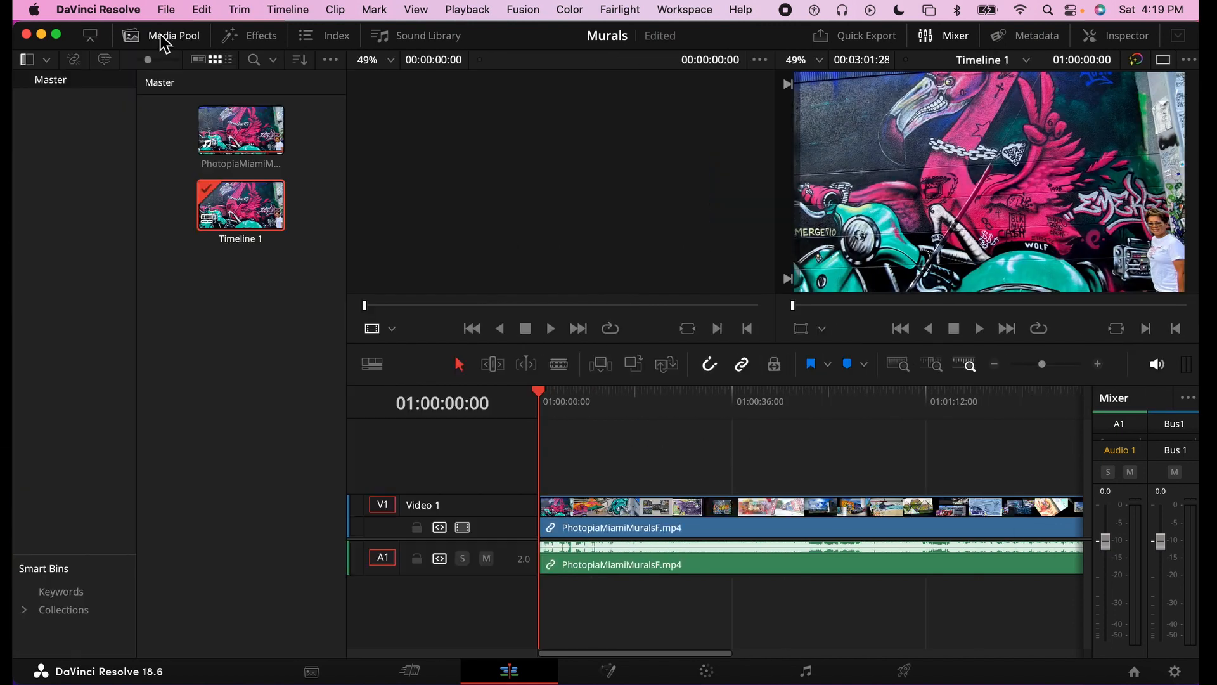
pyautogui.click(265, 36)
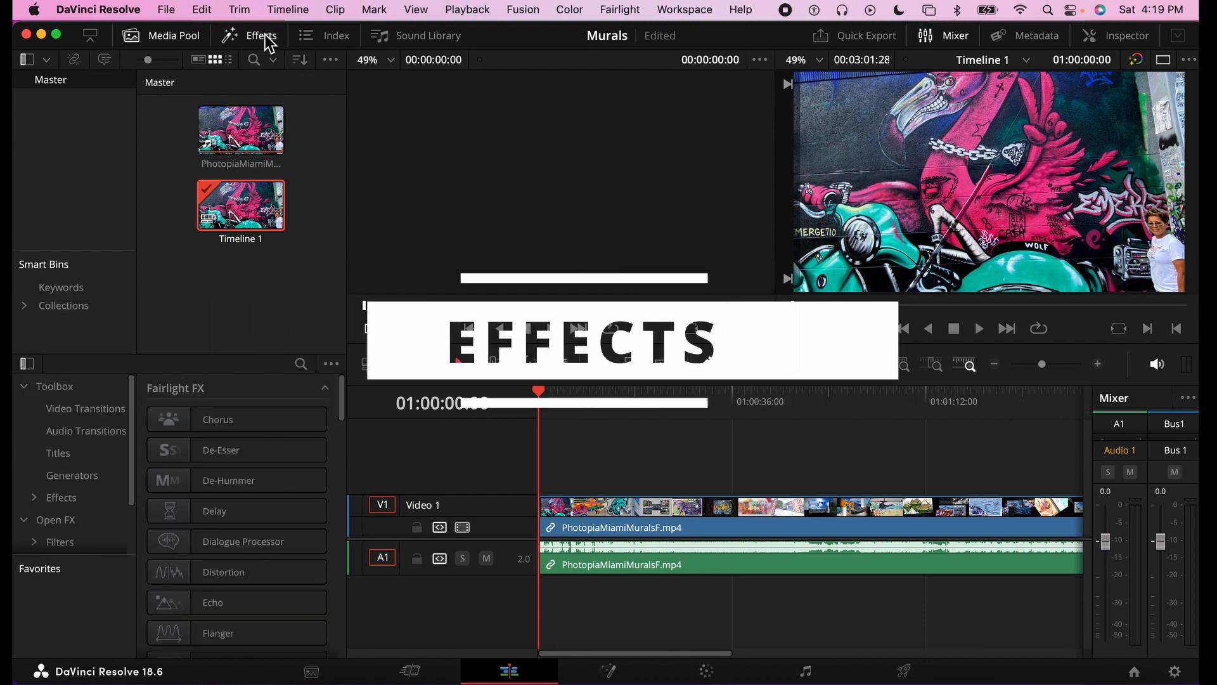
pyautogui.click(175, 36)
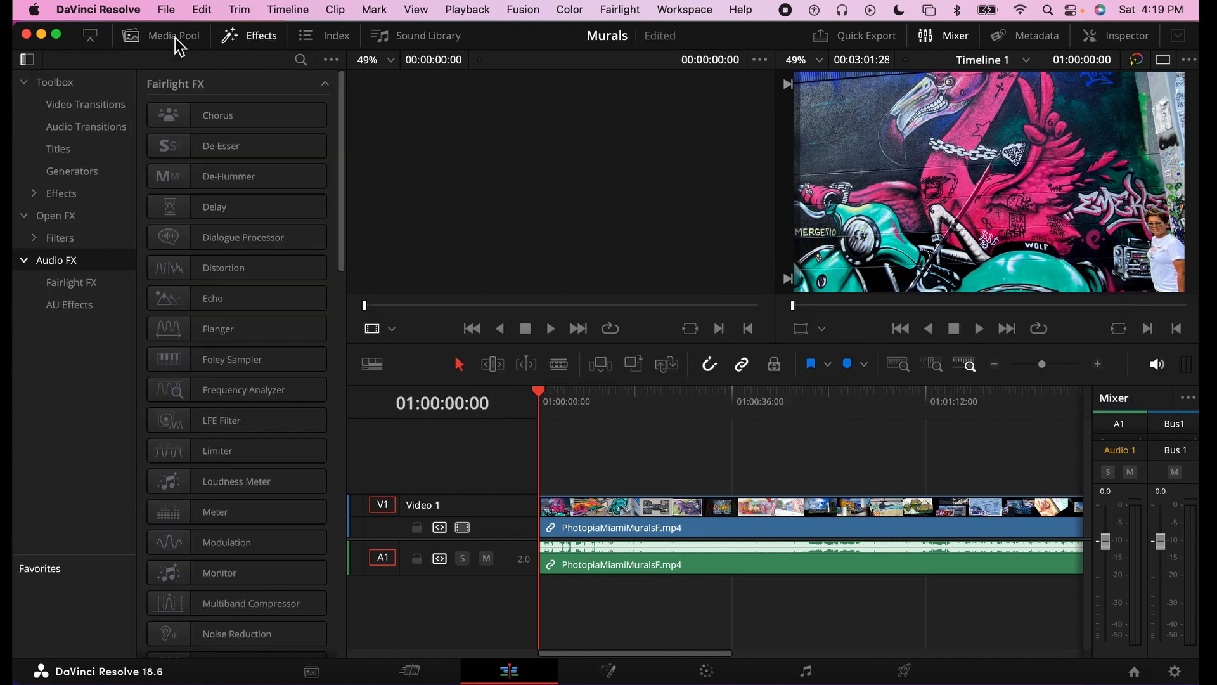
pyautogui.click(231, 36)
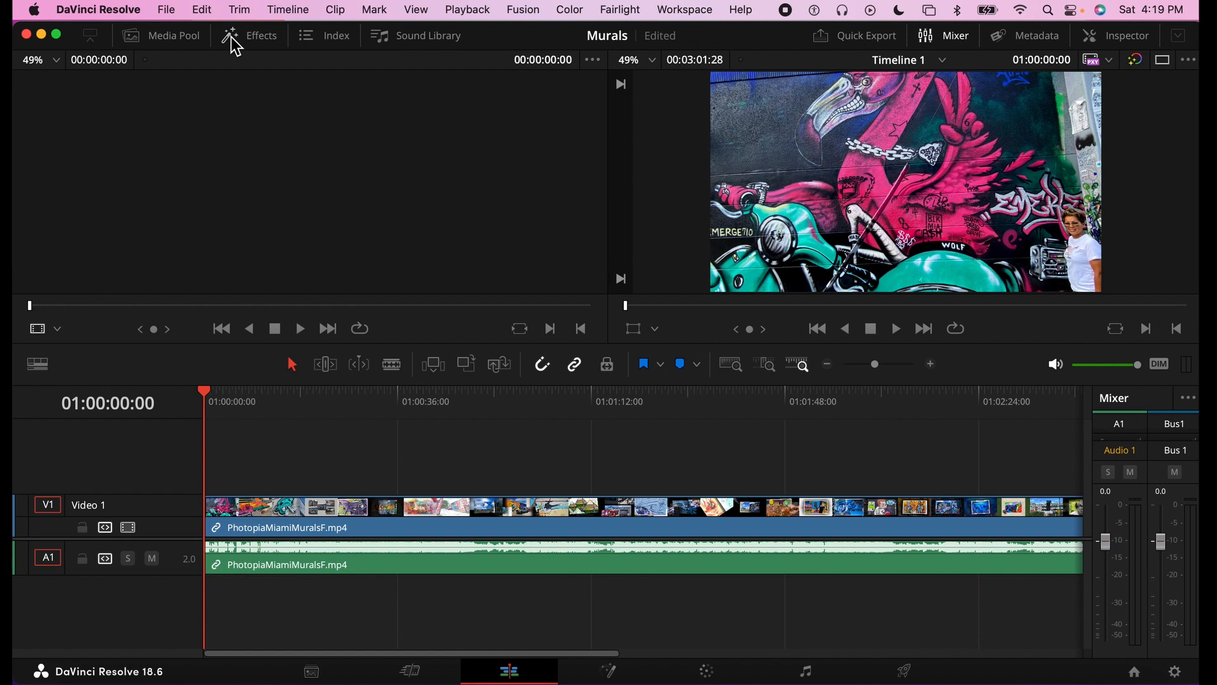
# Search the Sound Library for ***, and add the auditioned BF Comp 1 Wood.M sound on a new audio track at the timeline start
pyautogui.click(401, 38)
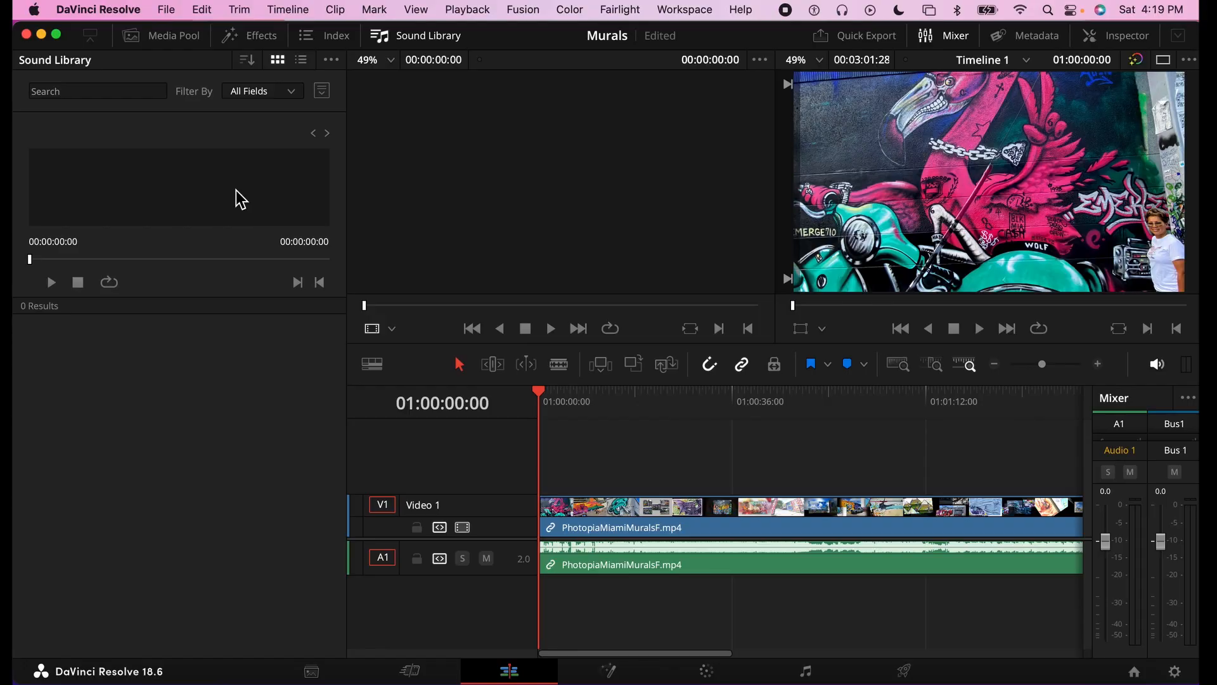
pyautogui.click(65, 95)
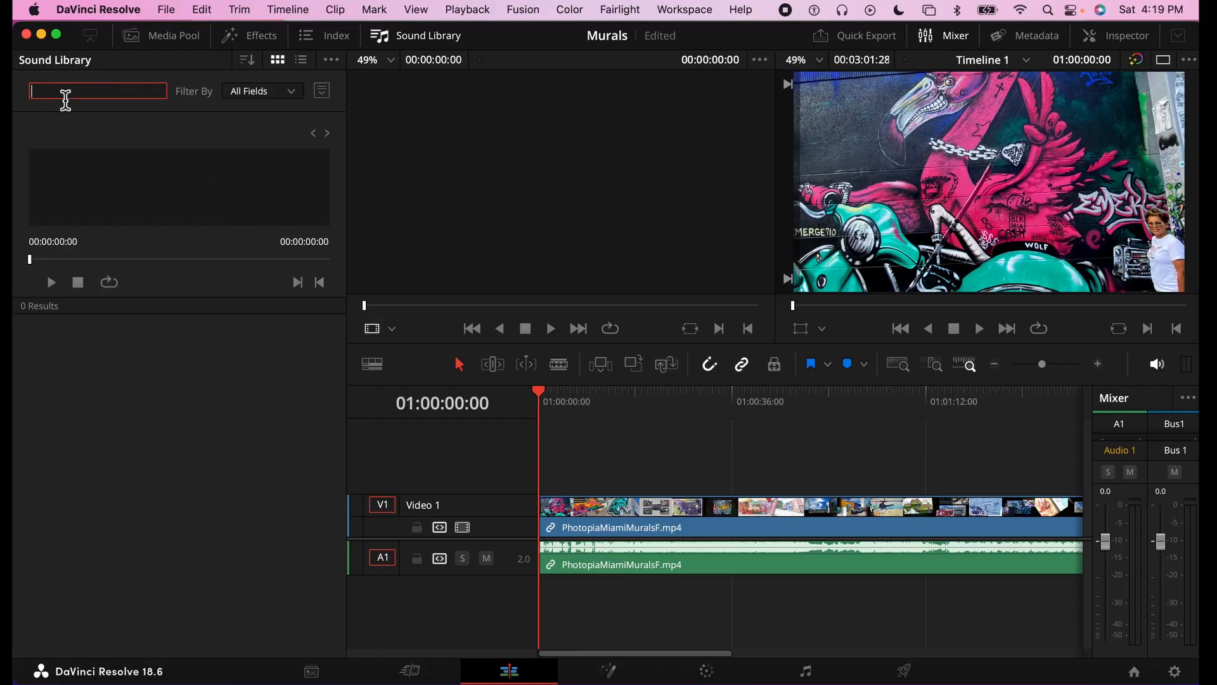
pyautogui.write('***')
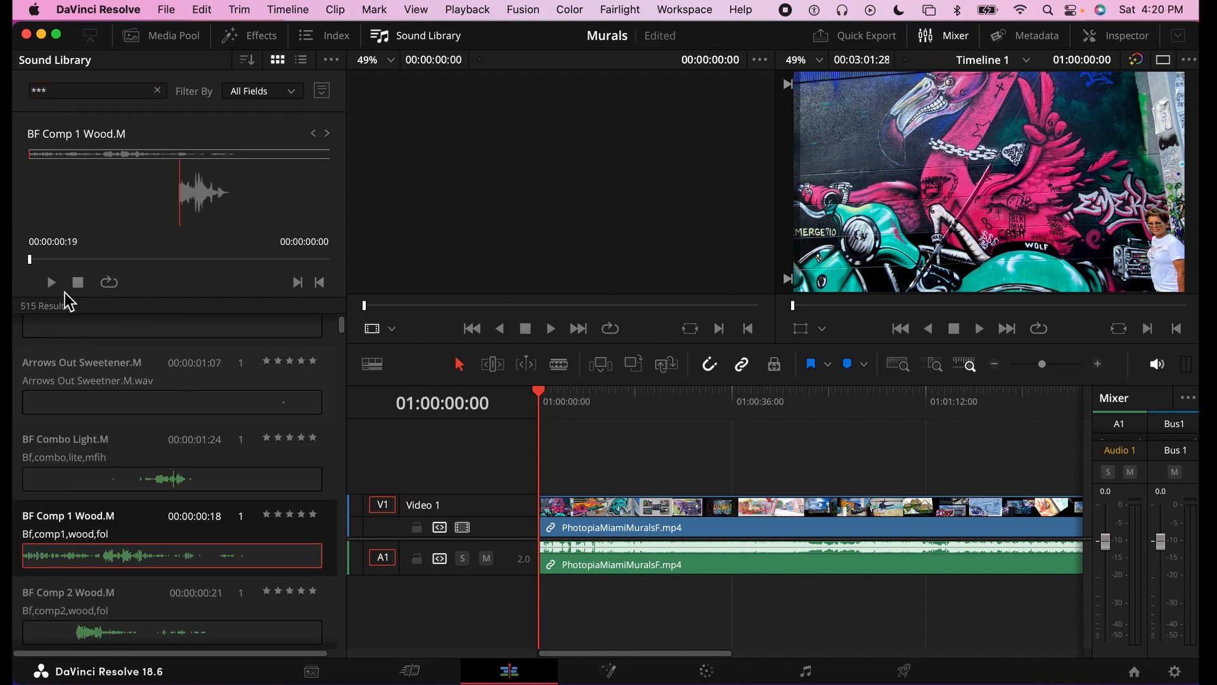
pyautogui.click(59, 285)
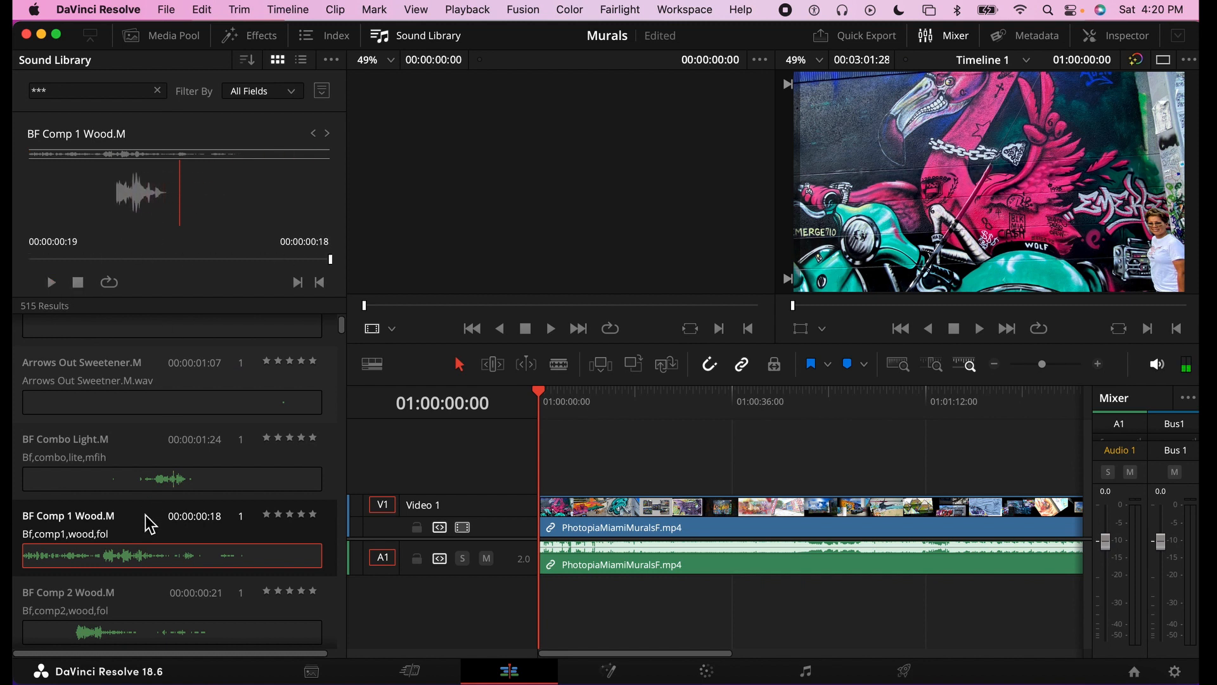
pyautogui.moveTo(156, 232); pyautogui.dragTo(556, 602)
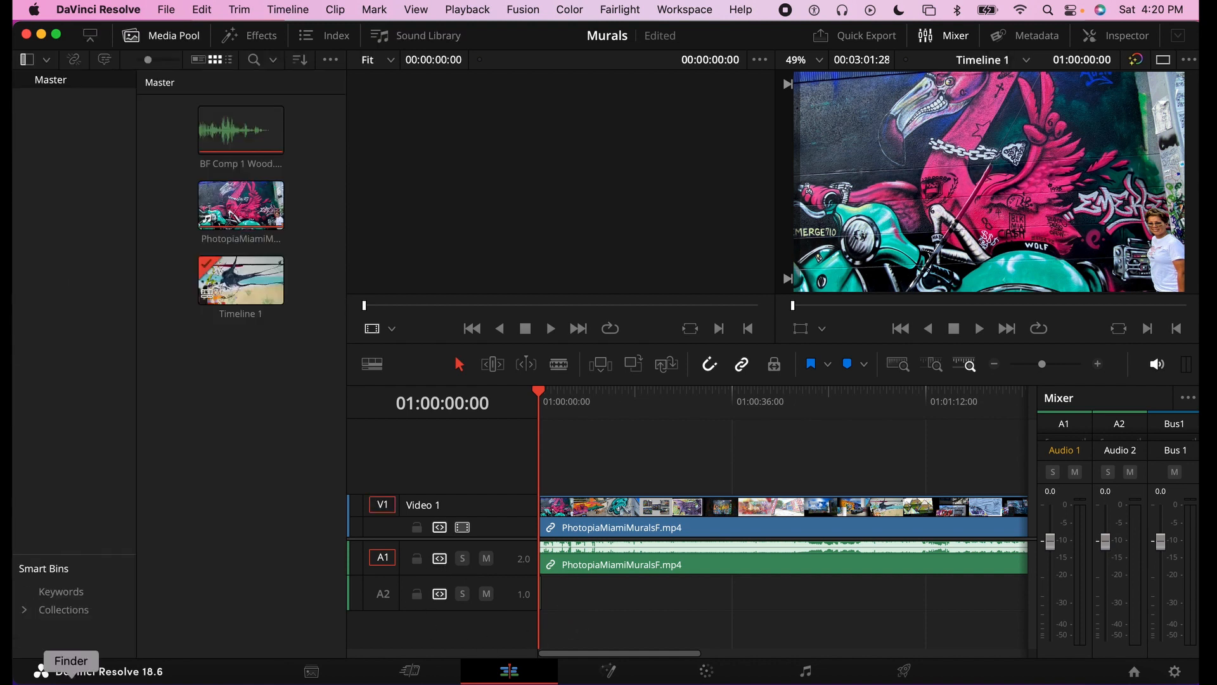
# Import the Aug 28 folder from Finder as a bin under Master, and return to DaVinci Resolve
pyautogui.click(68, 672)
pyautogui.moveTo(676, 172); pyautogui.dragTo(57, 188)
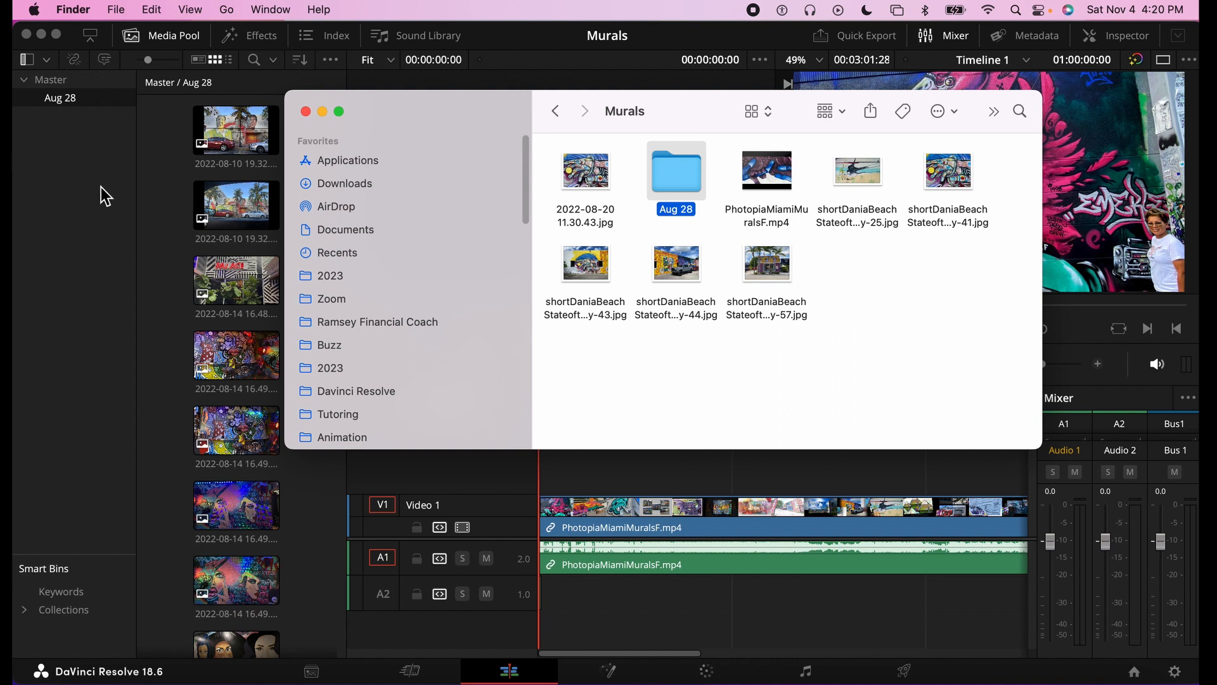
pyautogui.click(169, 222)
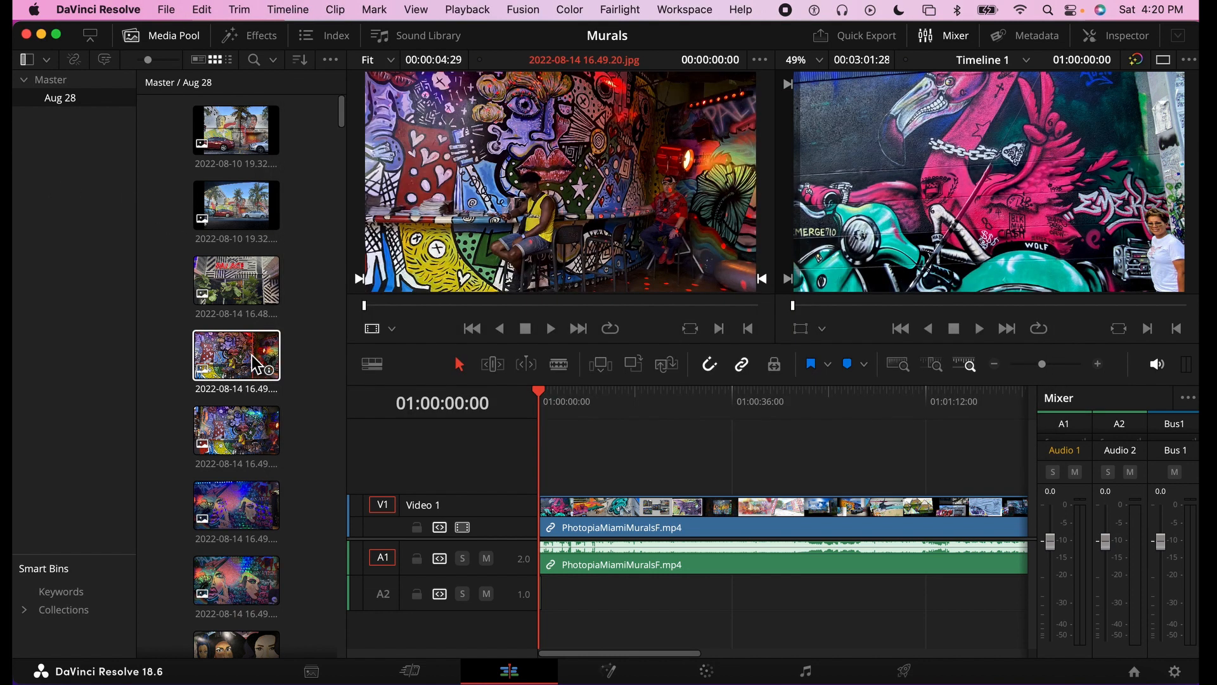
# Place the 2022-08-15 17.29.10.jpg image from the Aug 28 bin on a new video track above the clip at the timeline start
pyautogui.scroll(-5, 240, 456)
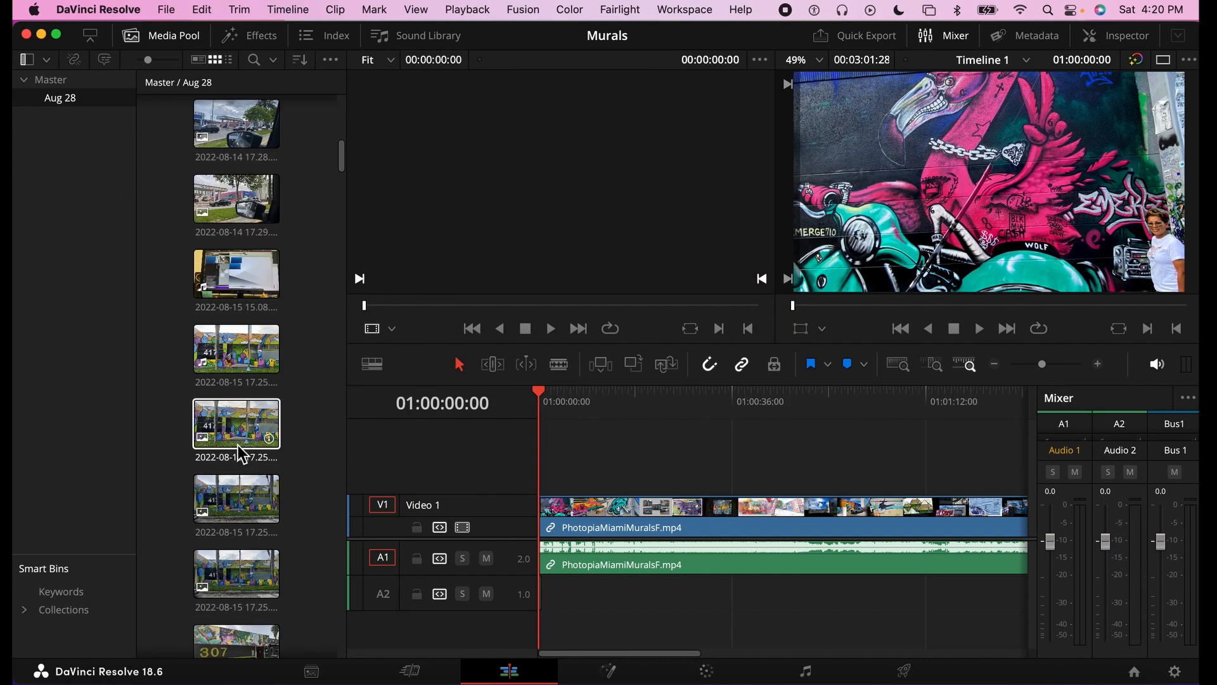
pyautogui.scroll(-5, 240, 412)
pyautogui.click(234, 280)
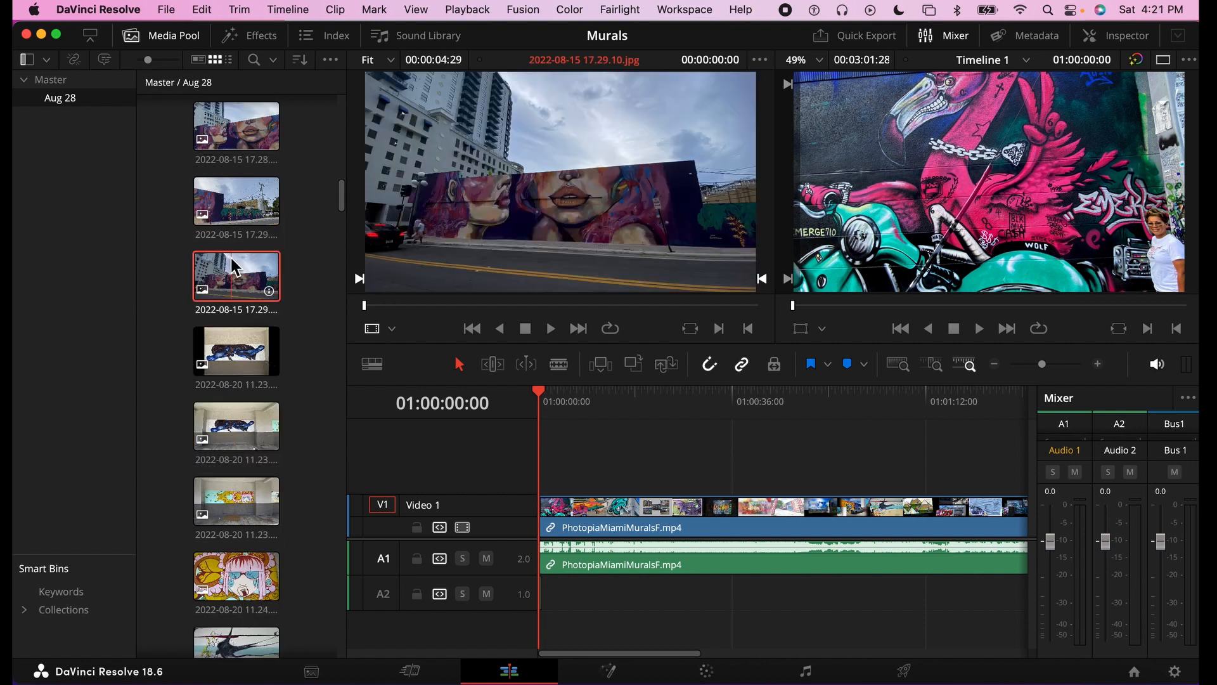
pyautogui.moveTo(234, 280); pyautogui.dragTo(541, 484)
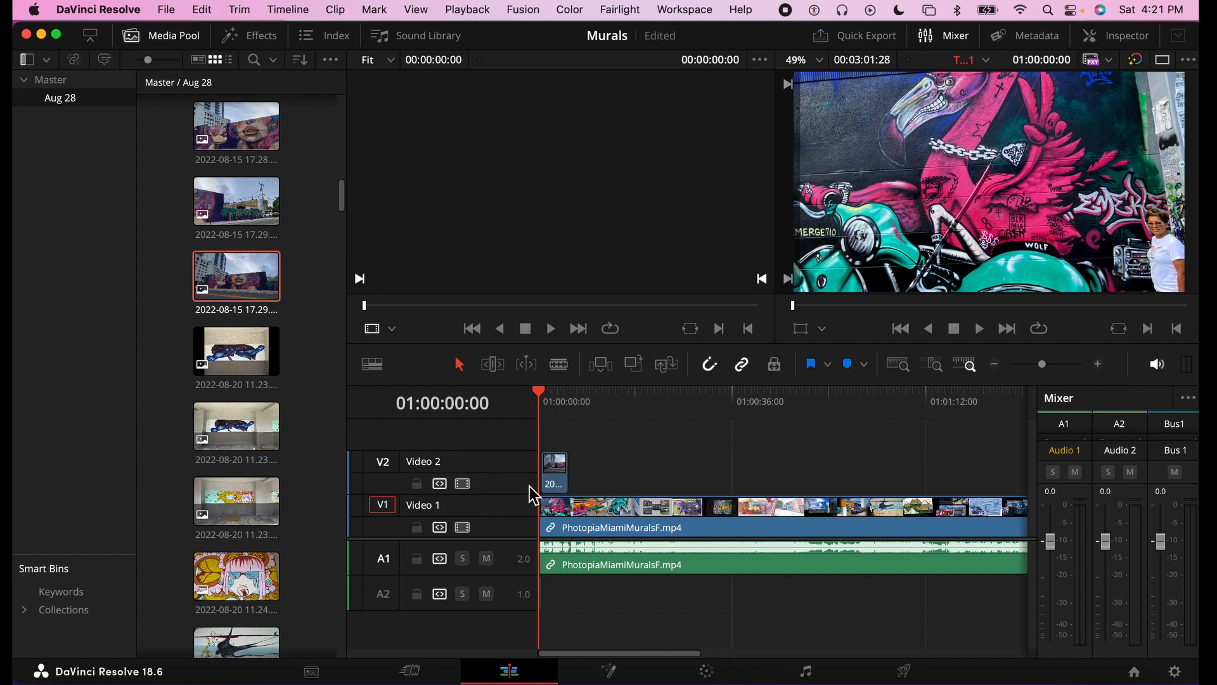
# Preview mural images from the Aug 28 bin, loading 2022-08-15 17.28.57.jpg in the source viewer and scrubbing to 00:00:01:13
pyautogui.click(170, 45)
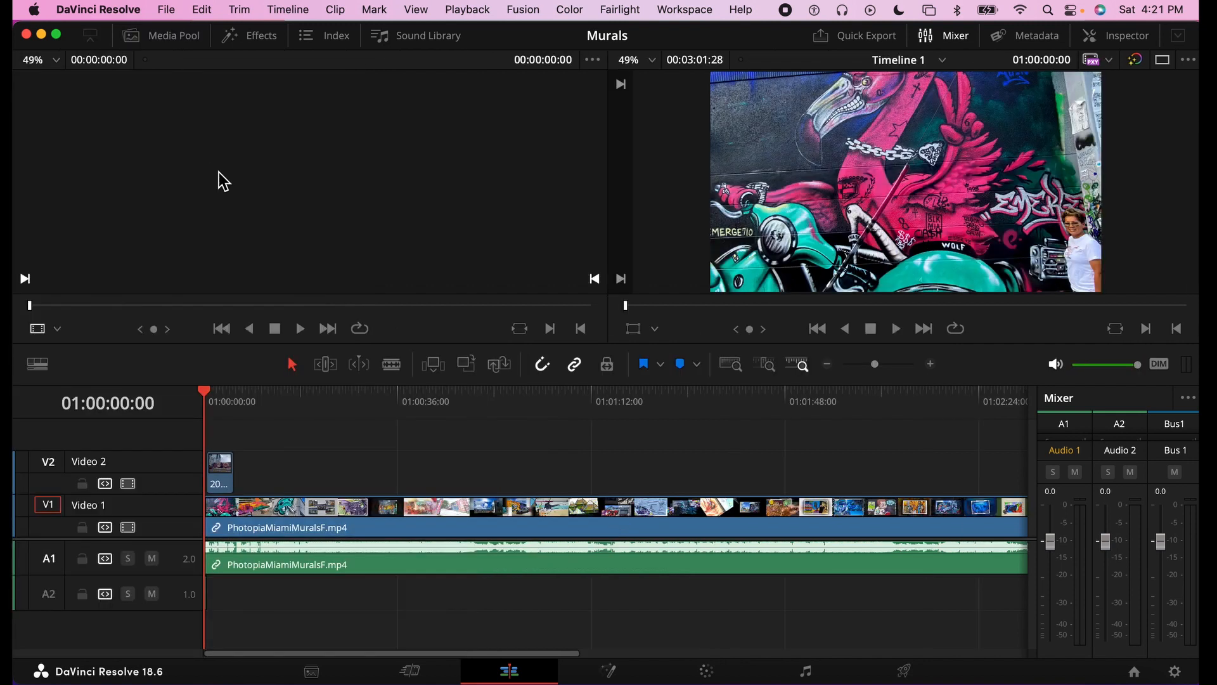
pyautogui.click(168, 36)
pyautogui.click(222, 204)
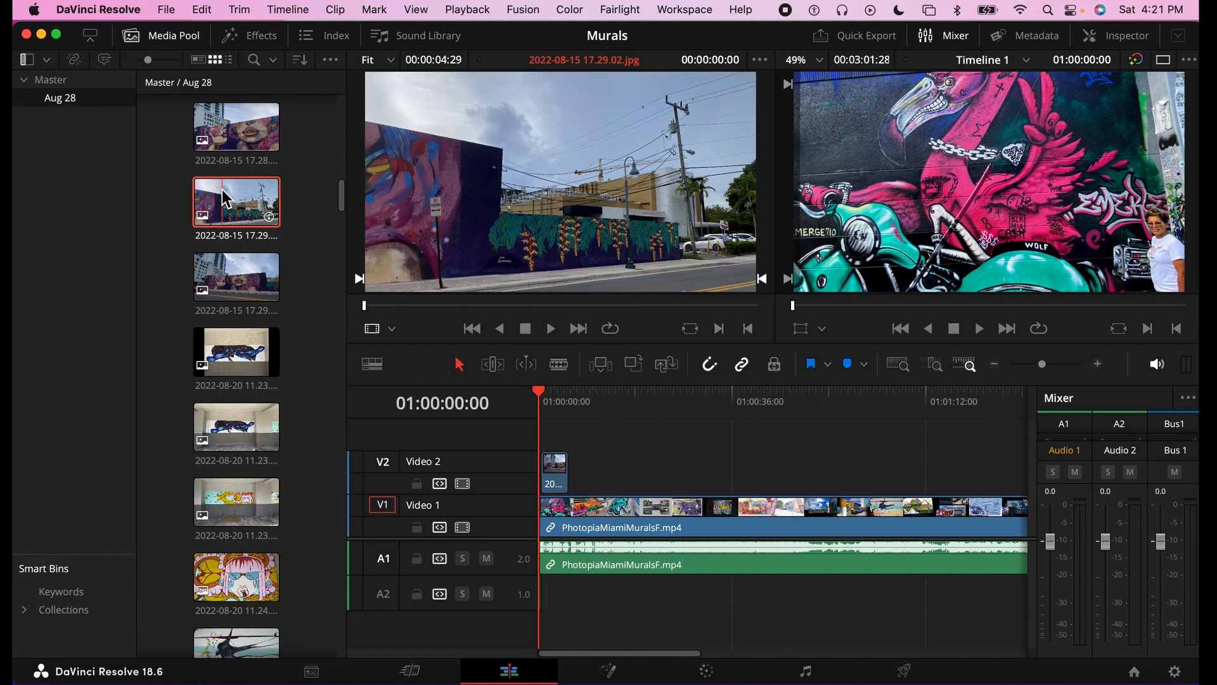
pyautogui.click(235, 145)
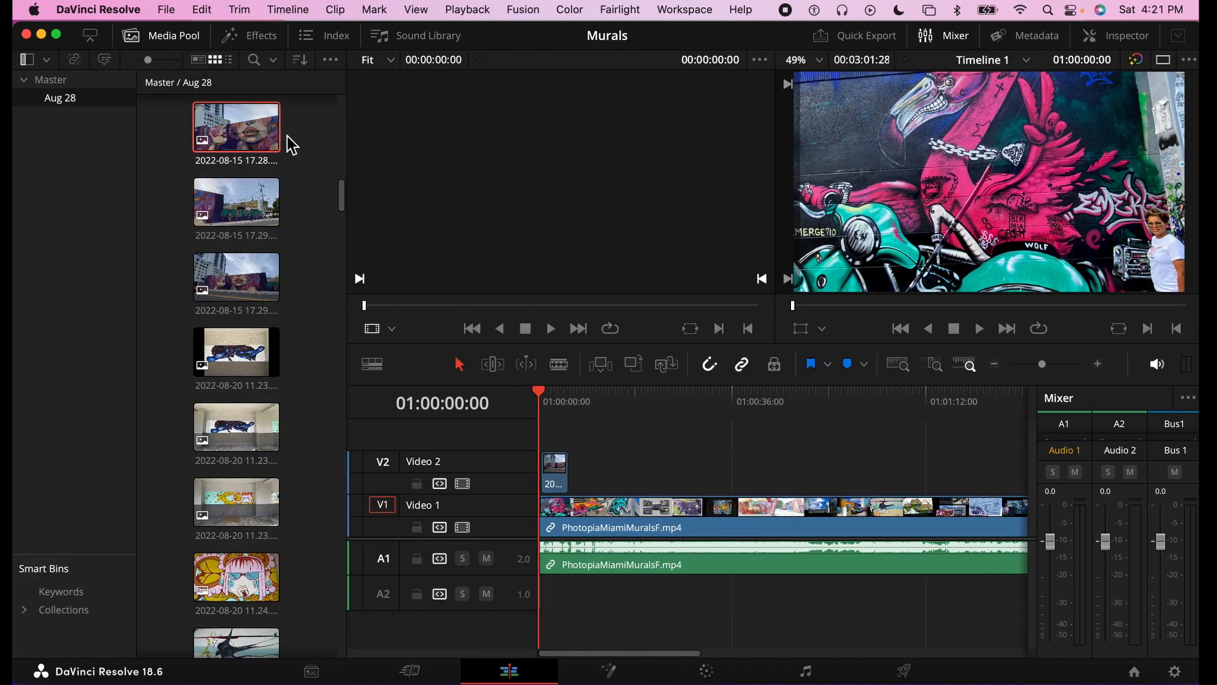
pyautogui.doubleClick(233, 142)
pyautogui.moveTo(618, 305); pyautogui.dragTo(479, 307)
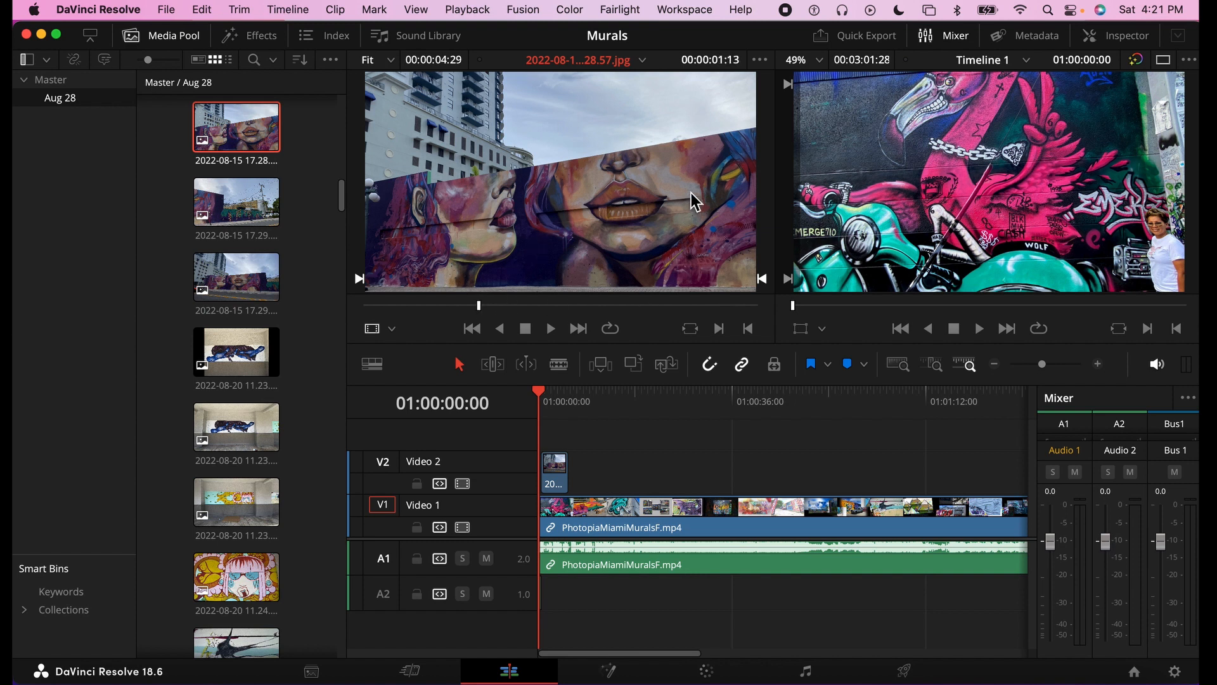
# Switch to single viewer mode and hide the Media Pool
pyautogui.click(1163, 60)
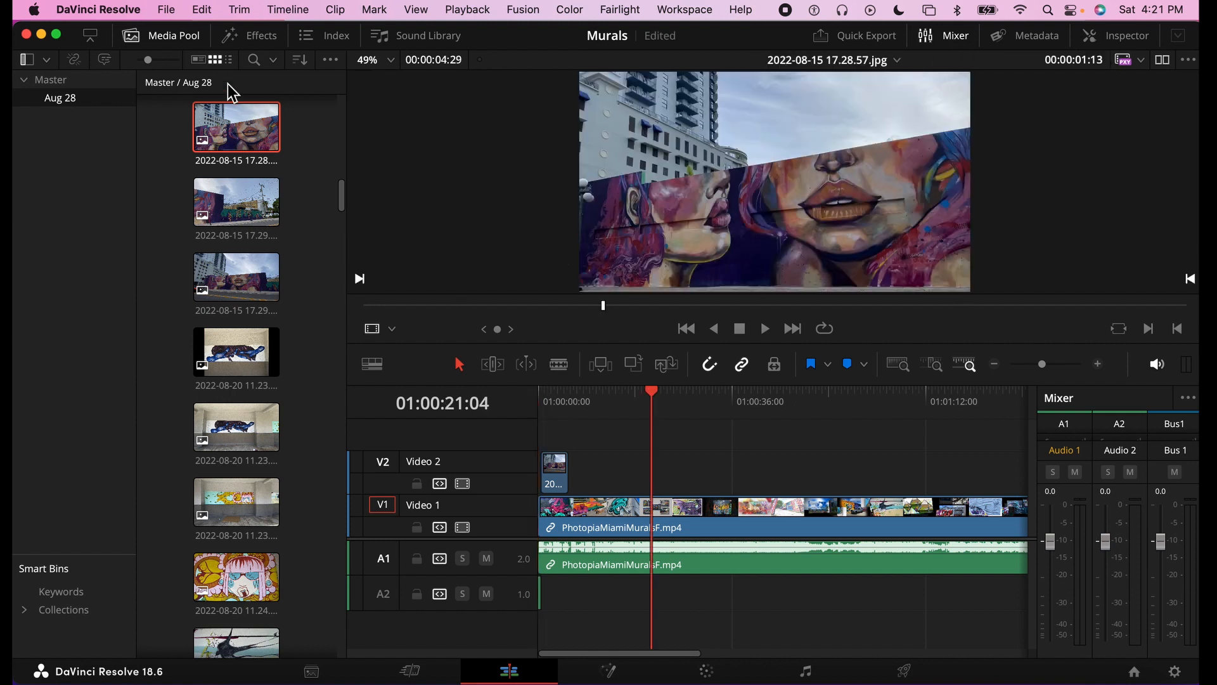
pyautogui.click(166, 37)
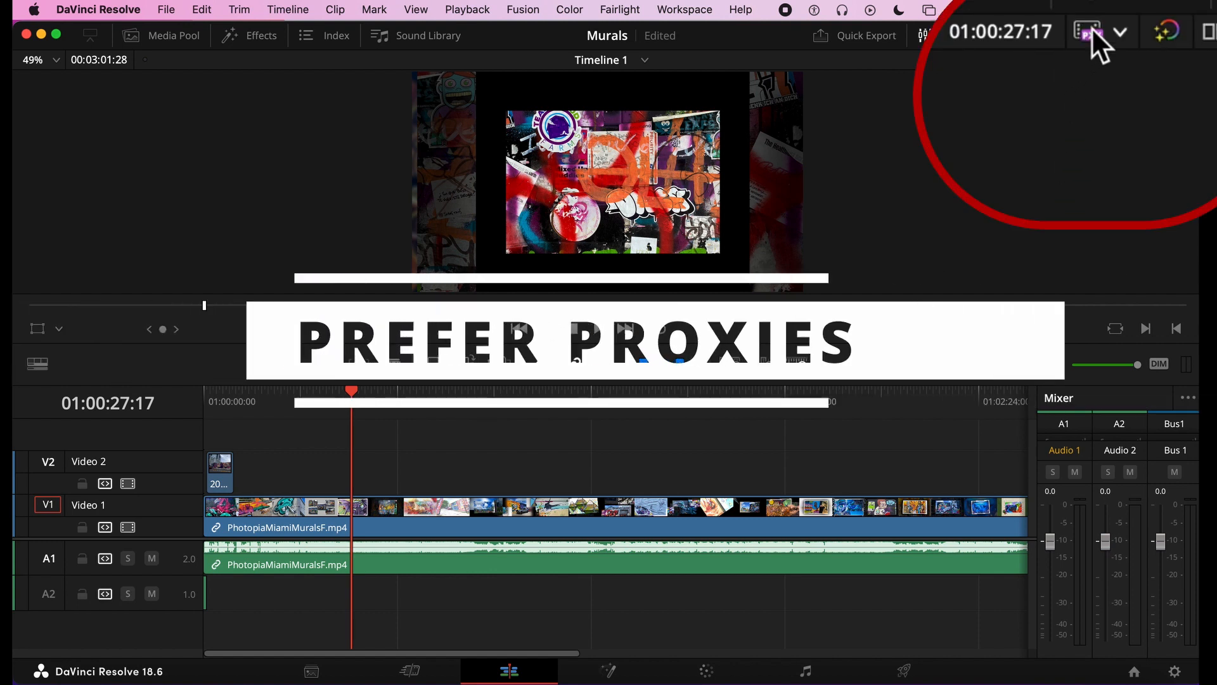
# Set proxy handling to Prefer Proxies and review the playback options for optimized media and proxy resolution
pyautogui.click(1090, 30)
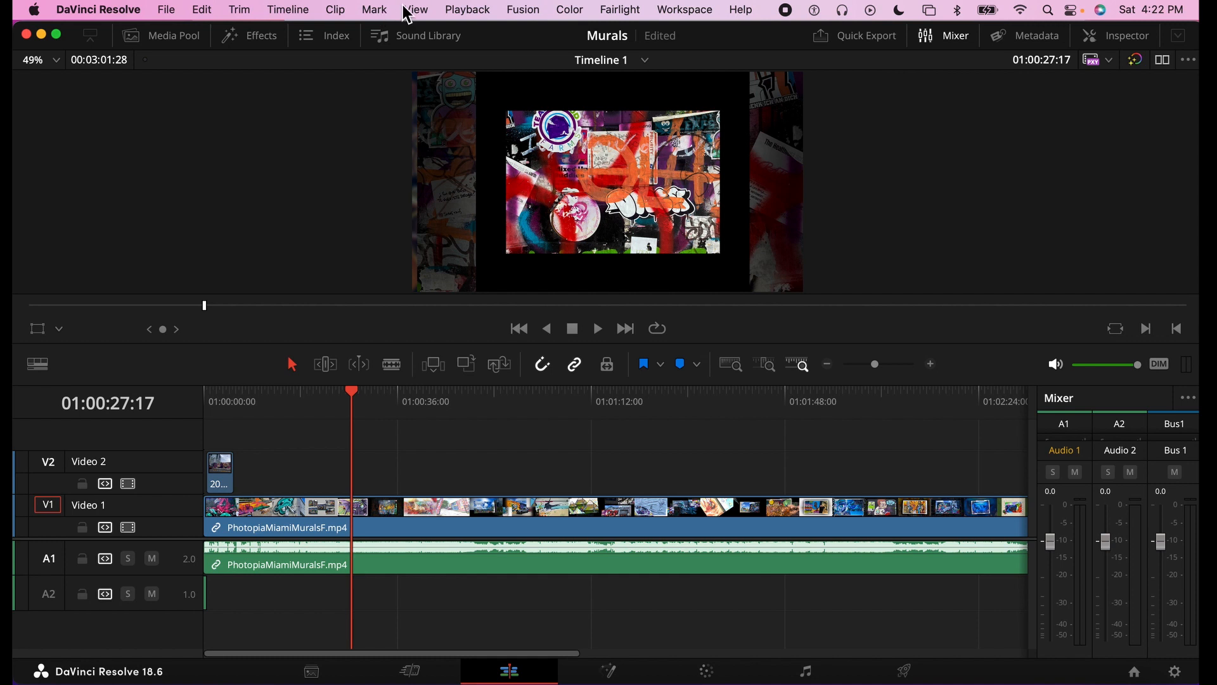
pyautogui.click(468, 10)
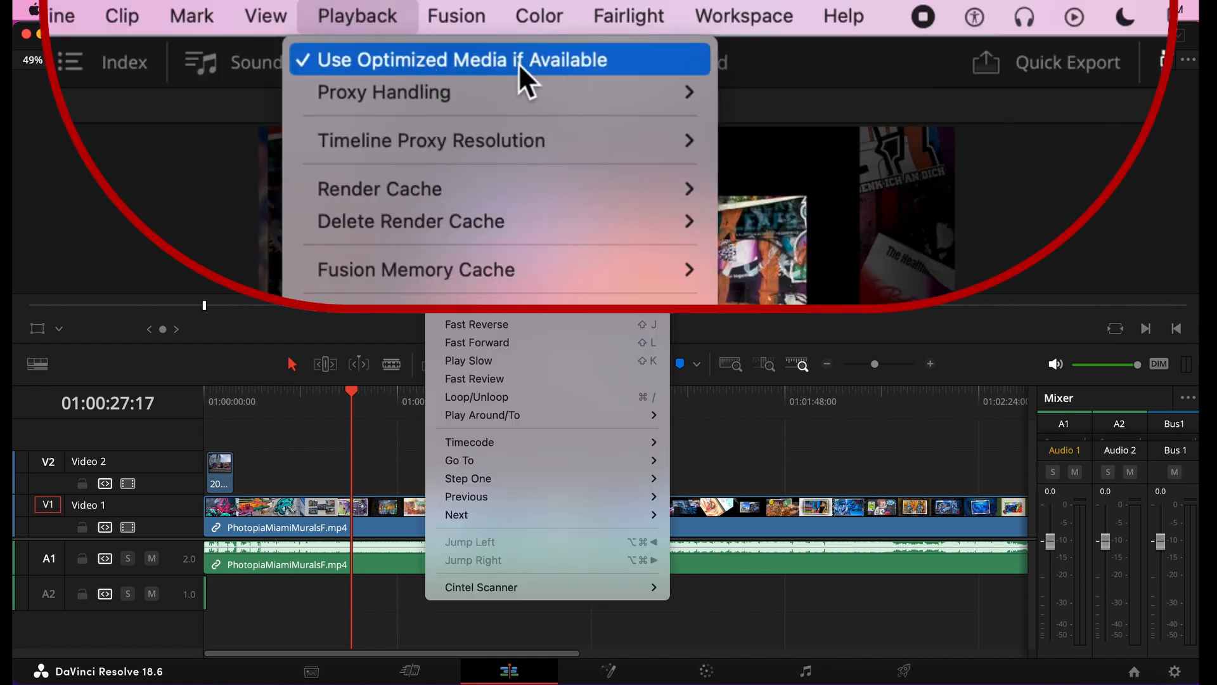
pyautogui.moveTo(596, 100)
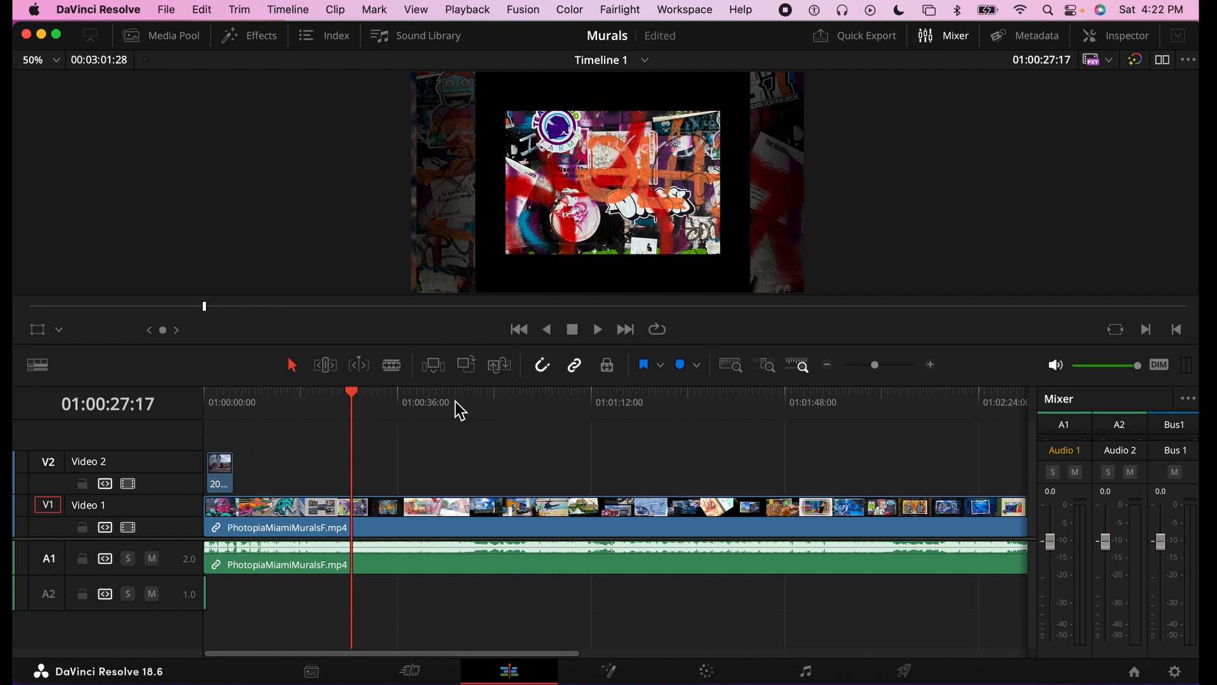
# Play the timeline from 01:00:27:17, stop at 01:00:31:01, and hide the Mixer
pyautogui.press('space')
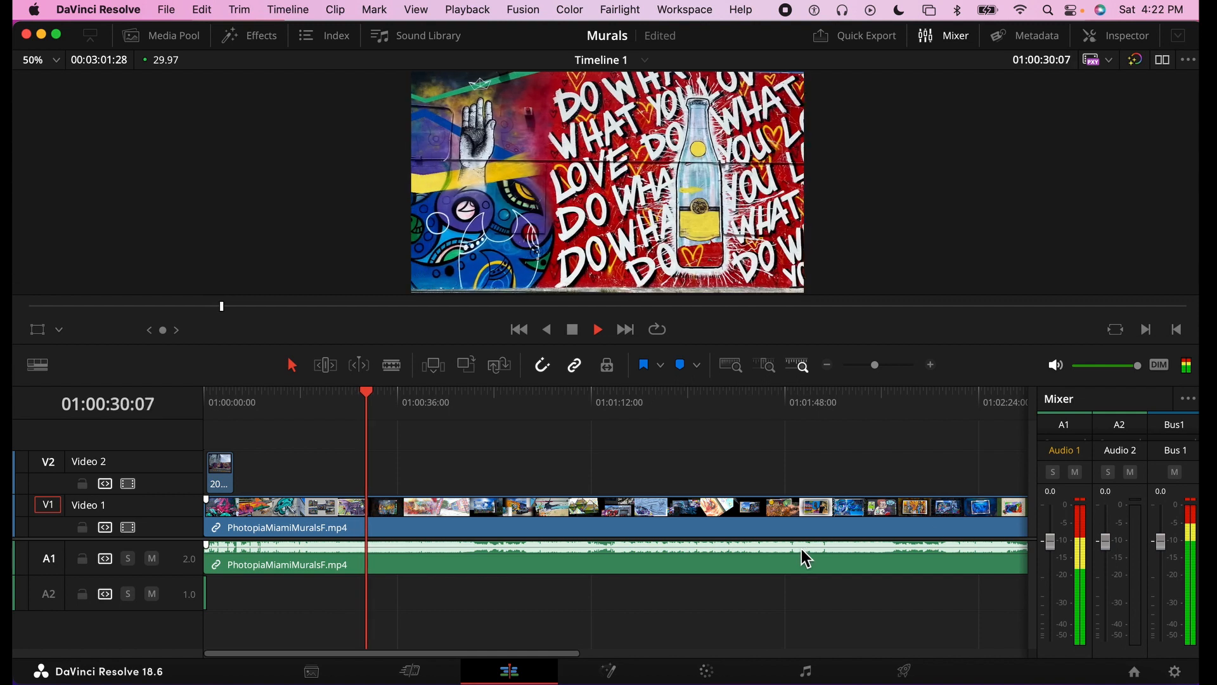
pyautogui.press('space')
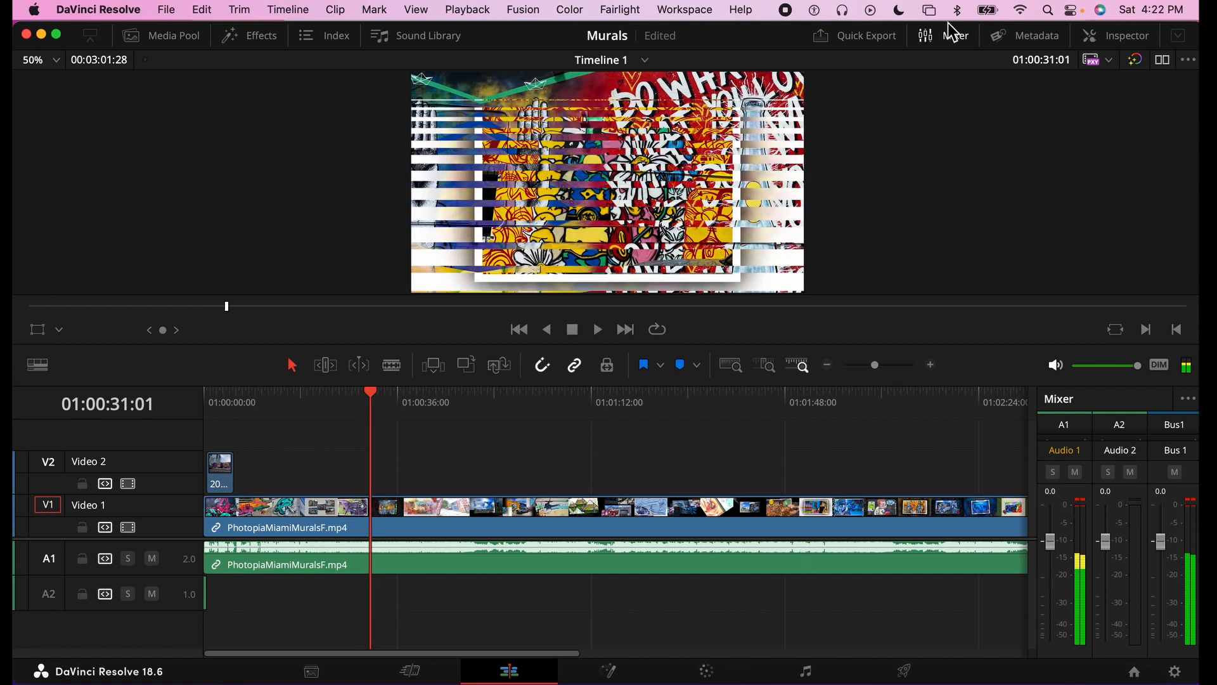
pyautogui.click(947, 39)
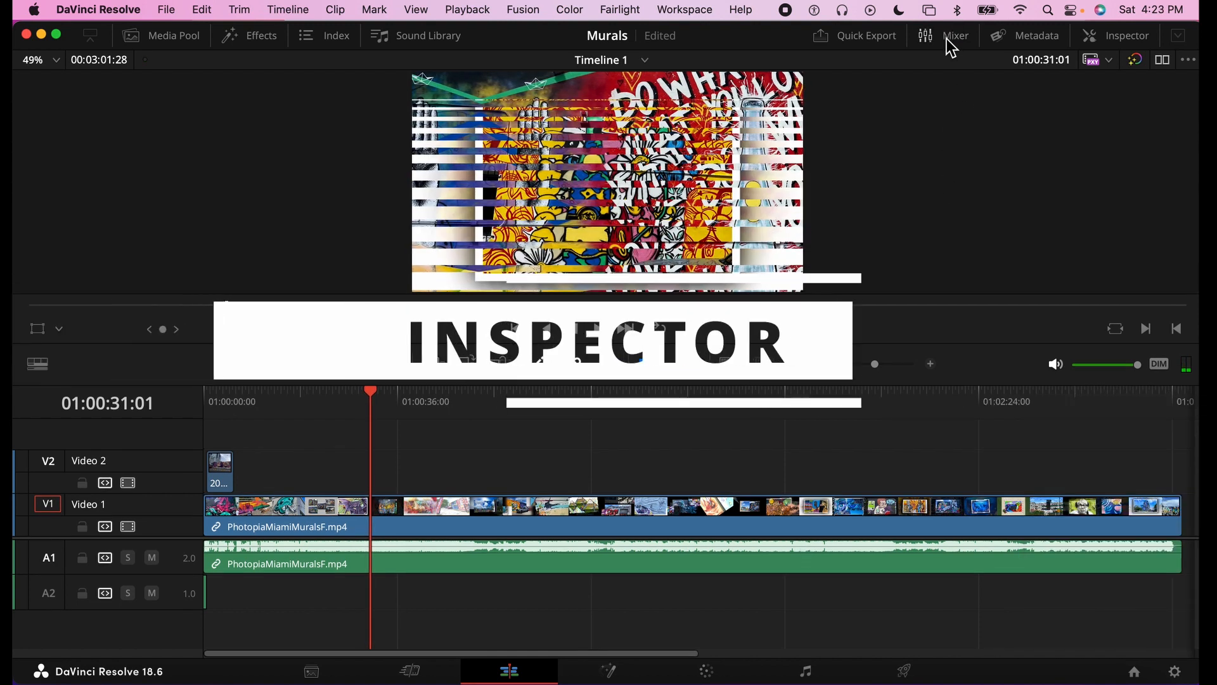
# Show the Inspector for the Murals clip, expand it to full height, and shrink it back
pyautogui.click(1113, 37)
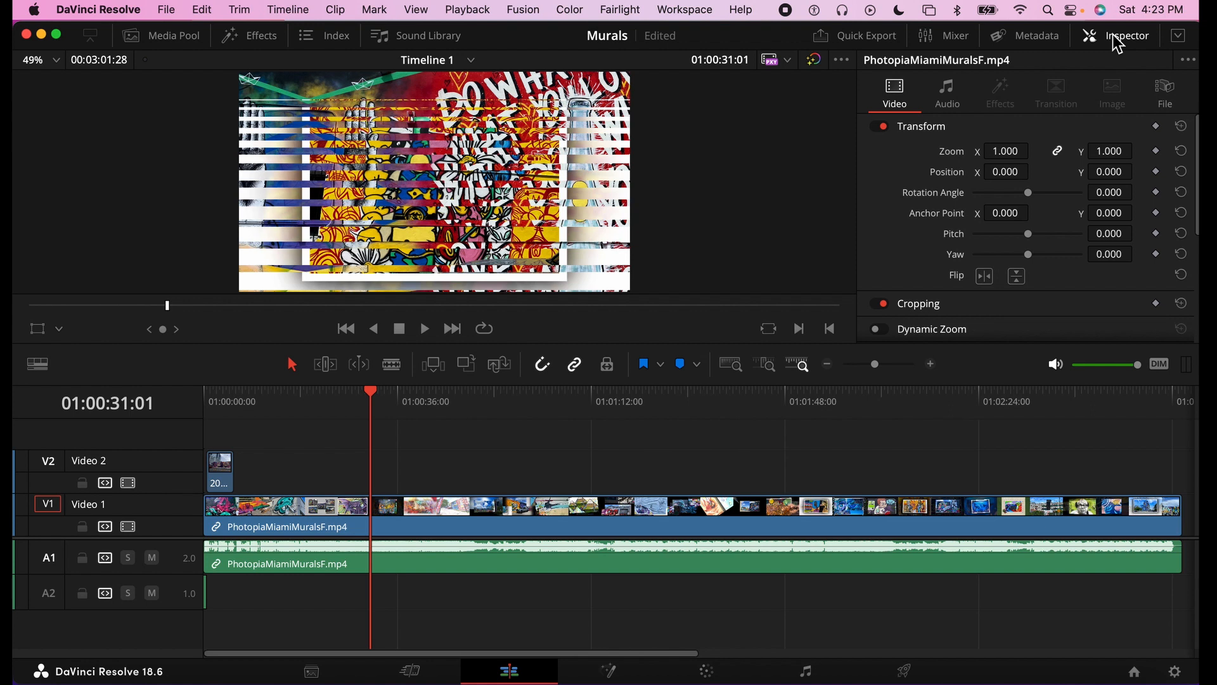
pyautogui.click(1113, 35)
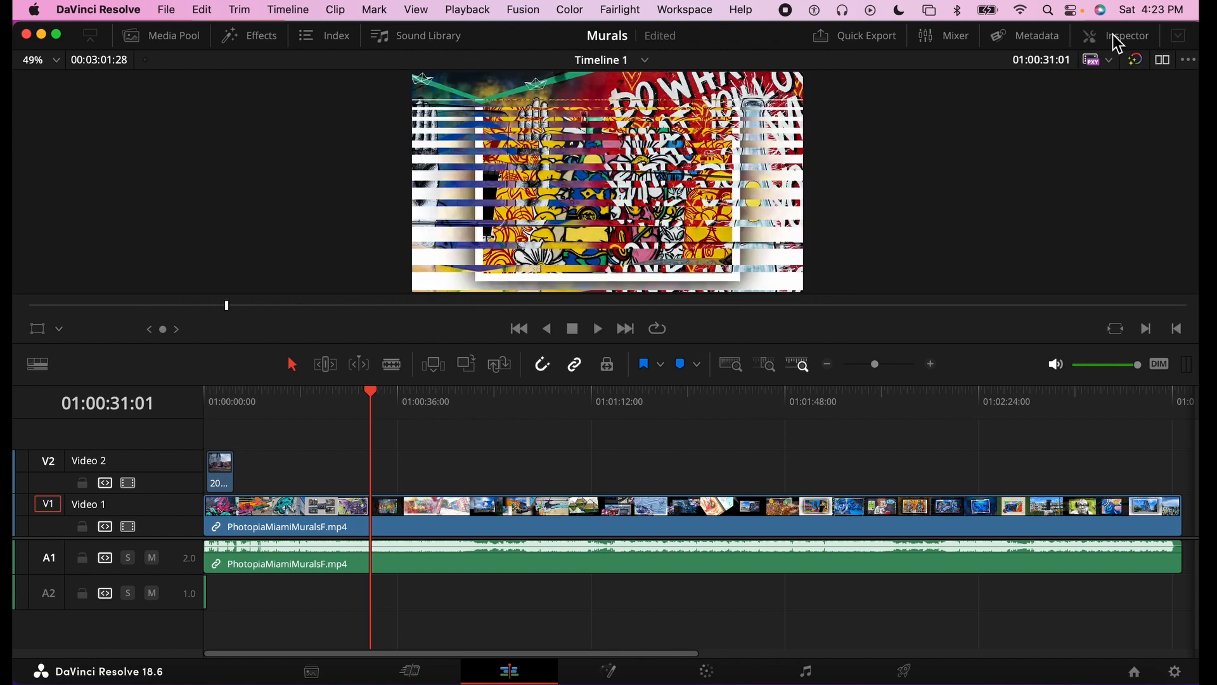
pyautogui.click(1113, 35)
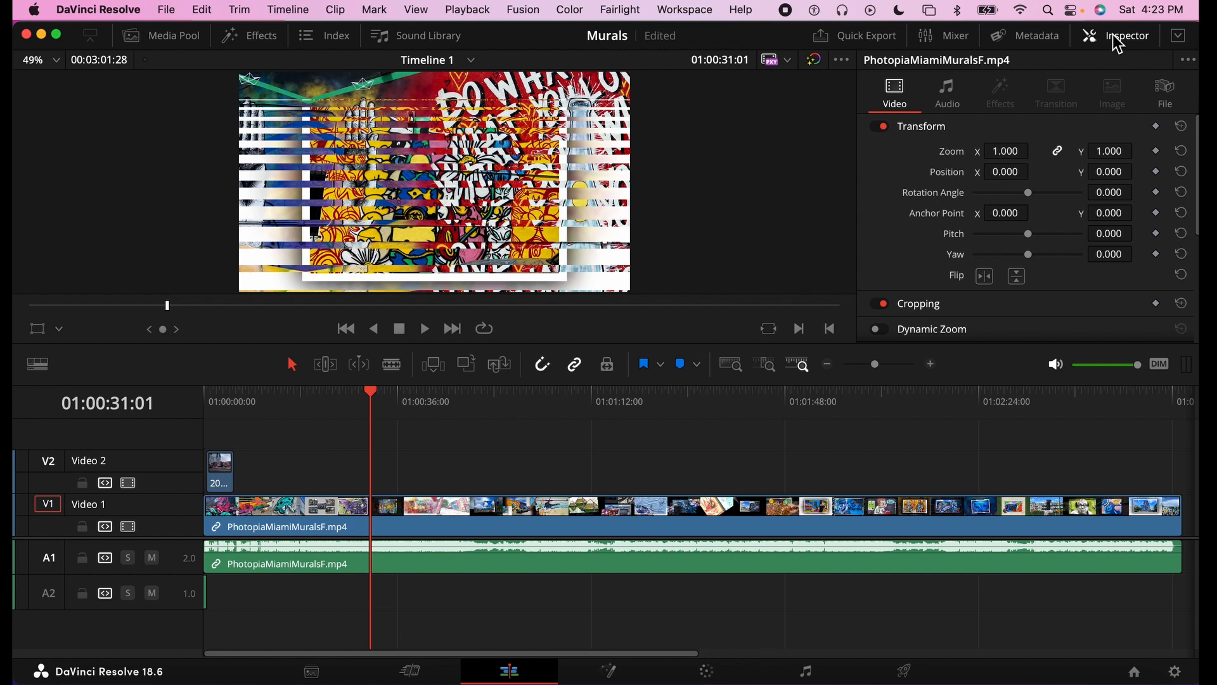
pyautogui.click(1178, 37)
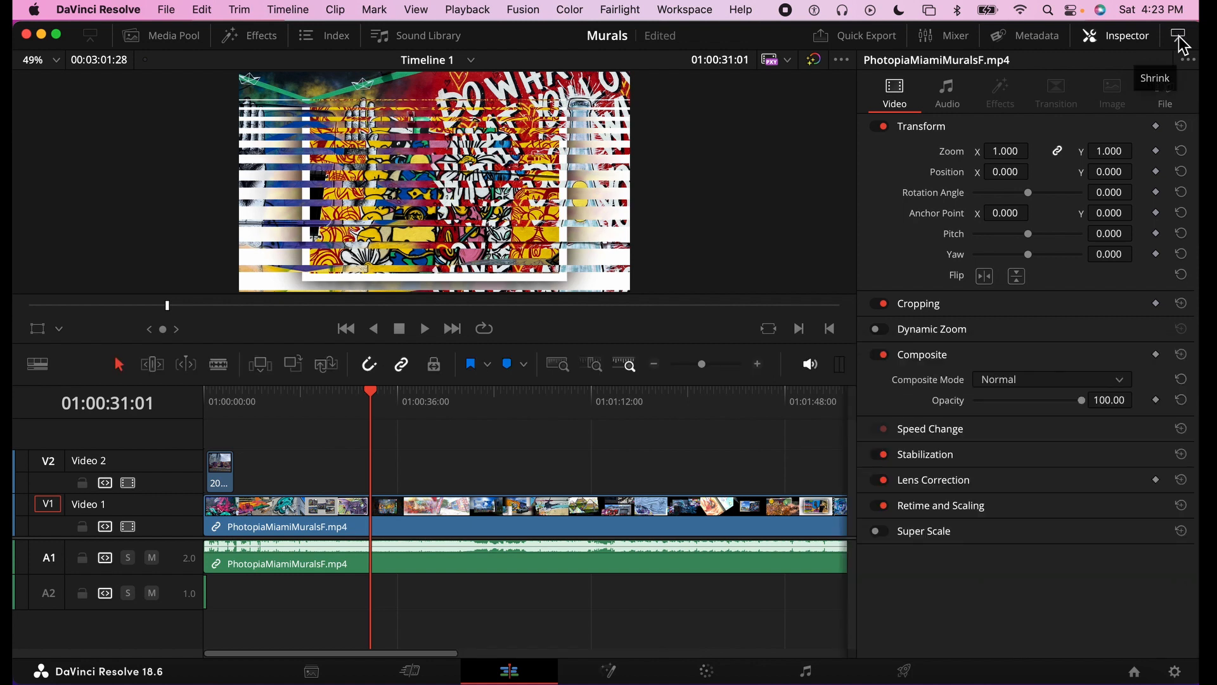
pyautogui.click(1178, 37)
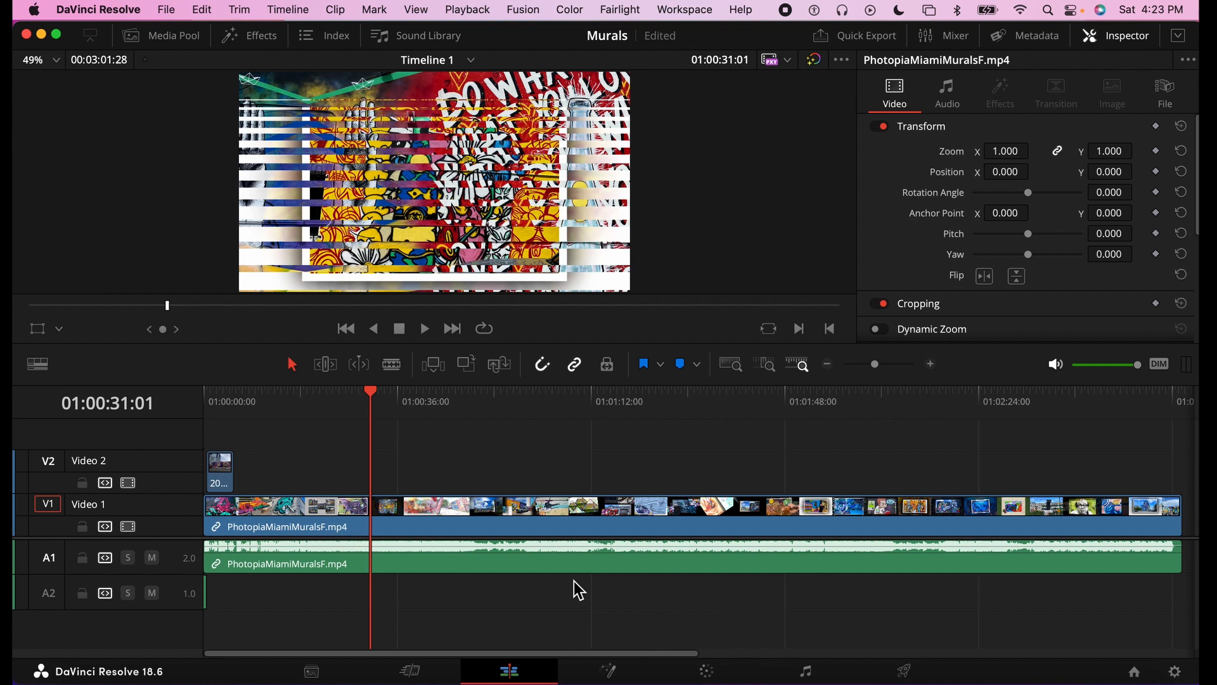
# Position the playhead at 01:00:51:13 and increase the heights of the Video 1 and Audio 1 tracks
pyautogui.moveTo(469, 407)
pyautogui.mouseDown()
pyautogui.moveTo(519, 397)
pyautogui.moveTo(480, 399)
pyautogui.mouseUp()
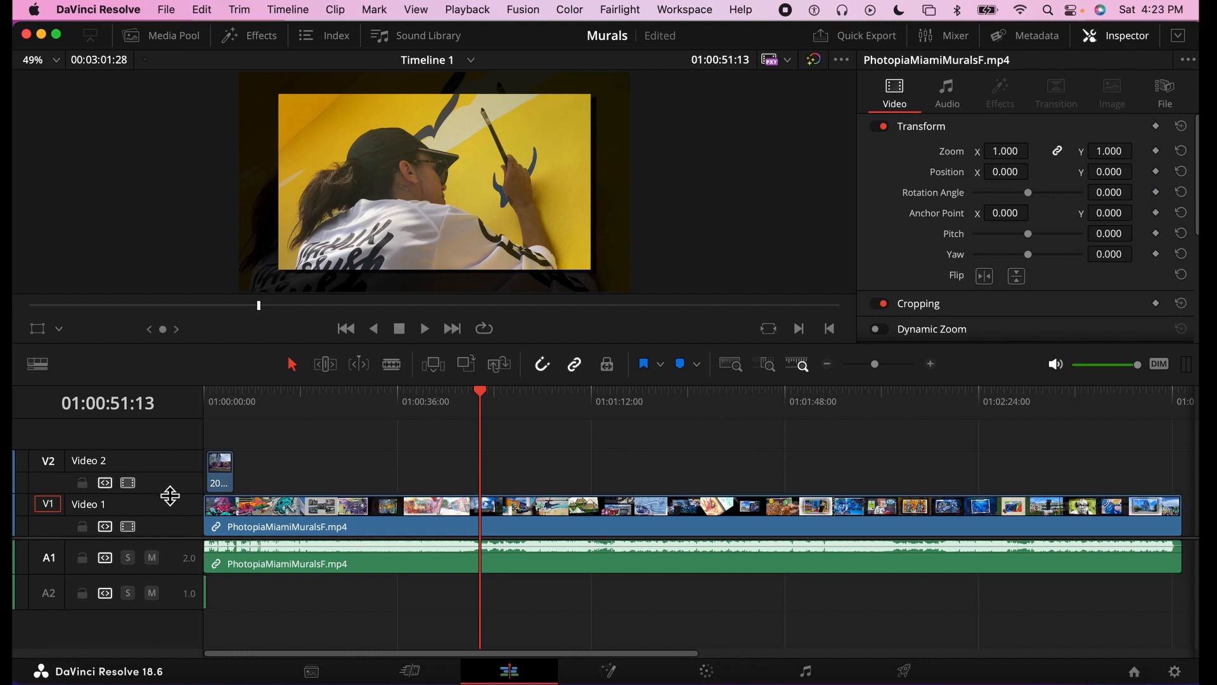
pyautogui.moveTo(170, 495); pyautogui.dragTo(177, 472)
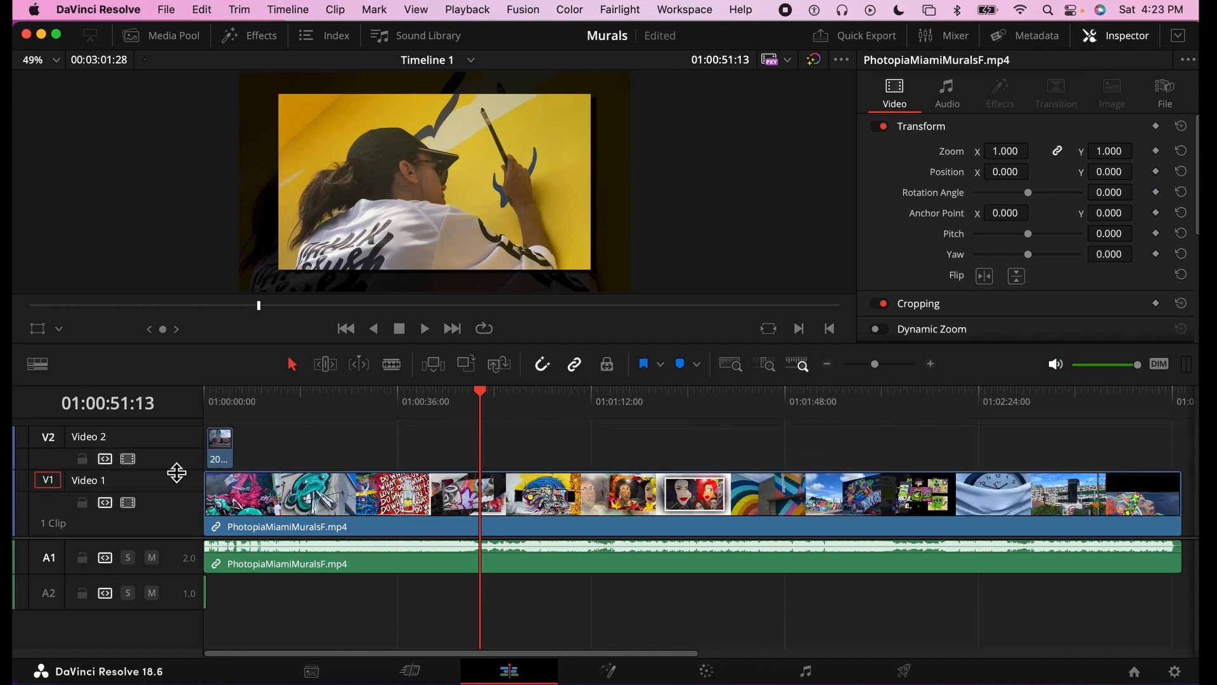
pyautogui.moveTo(171, 421); pyautogui.dragTo(174, 412)
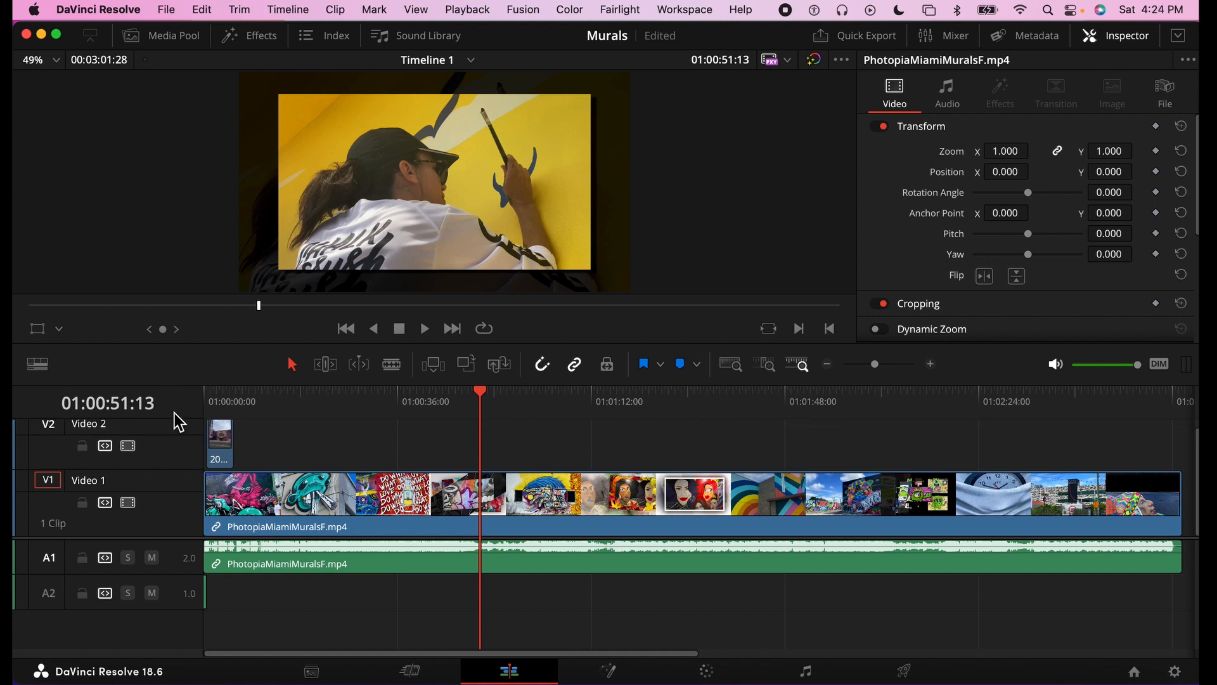
pyautogui.moveTo(174, 570); pyautogui.dragTo(174, 594)
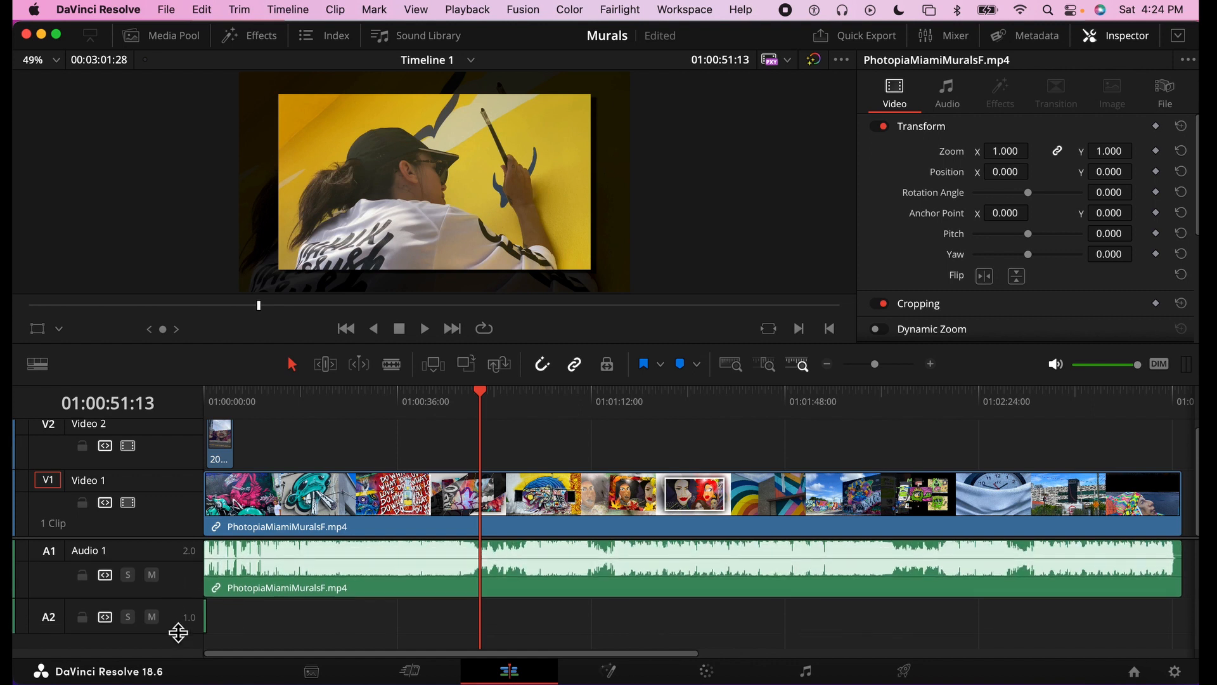
# Scrub to 01:01:24:16 and try the timeline's Detail Zoom, Custom Zoom and Full Extent Zoom
pyautogui.click(420, 393)
pyautogui.moveTo(420, 391); pyautogui.dragTo(659, 396)
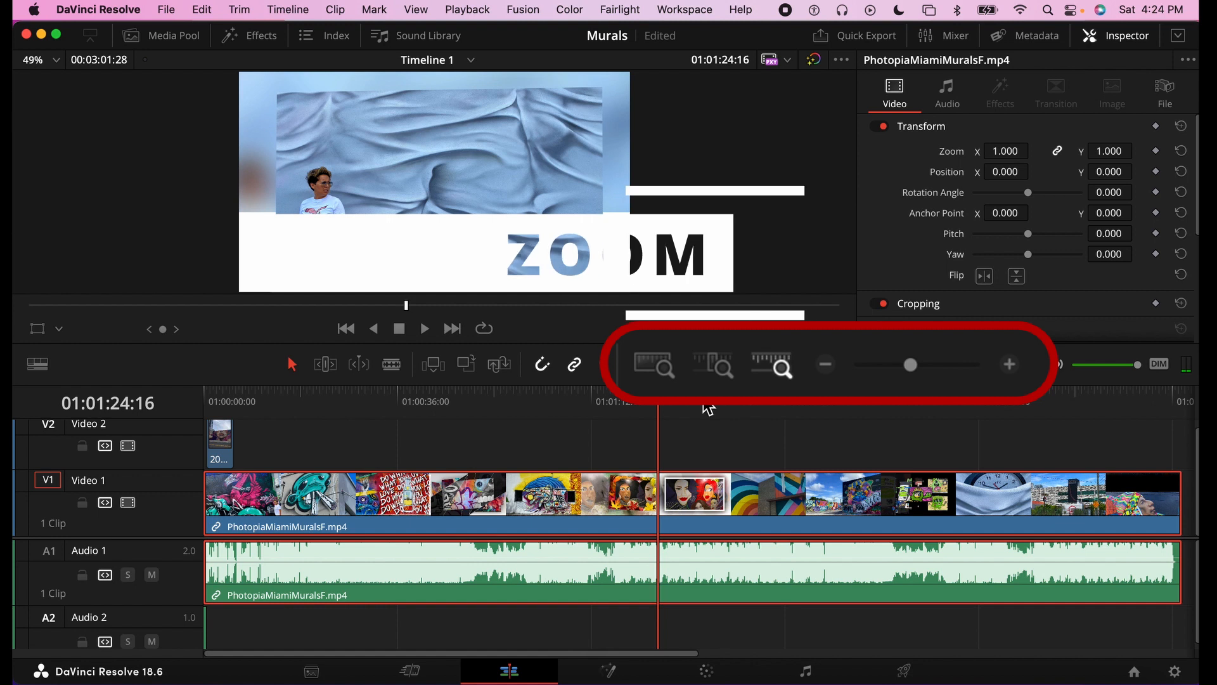
pyautogui.click(717, 364)
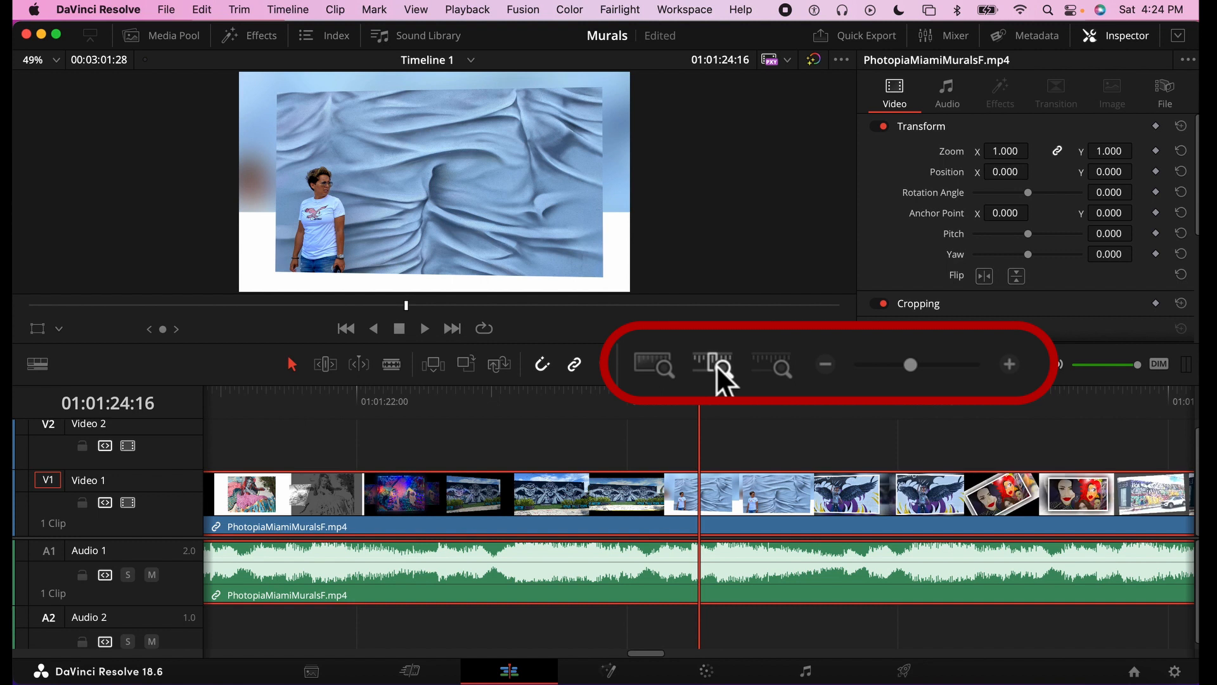
pyautogui.click(767, 368)
pyautogui.moveTo(913, 365)
pyautogui.mouseDown()
pyautogui.moveTo(956, 365)
pyautogui.moveTo(887, 365)
pyautogui.moveTo(923, 364)
pyautogui.mouseUp()
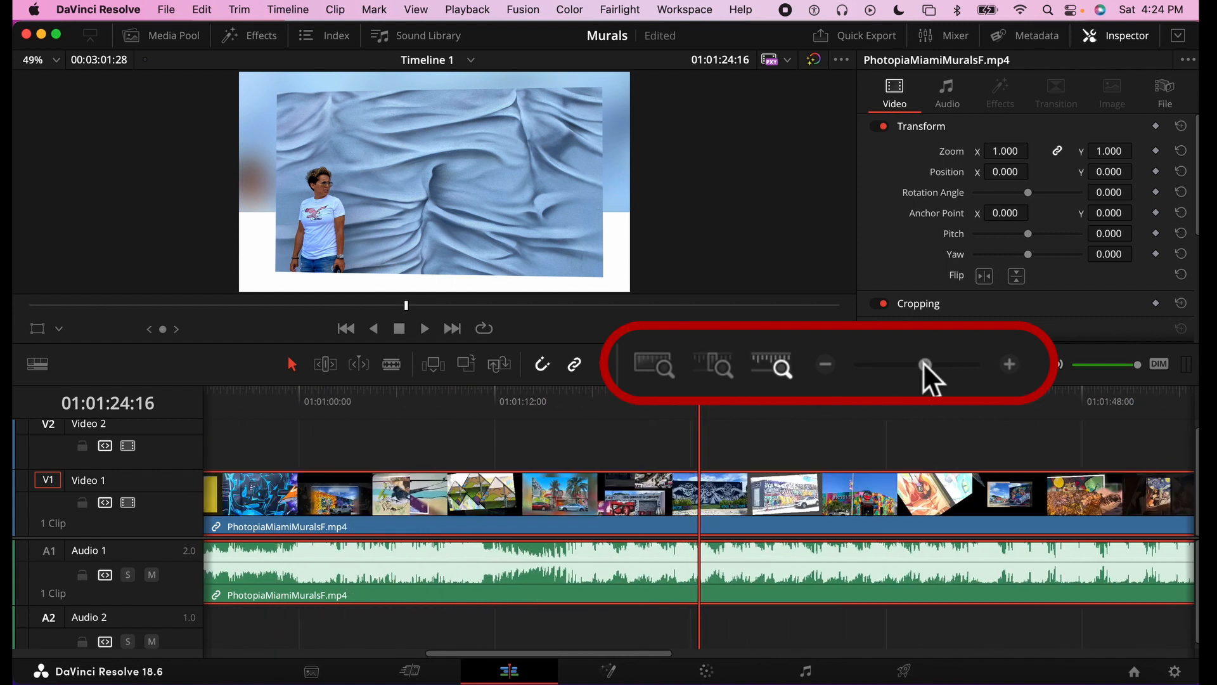
pyautogui.click(653, 368)
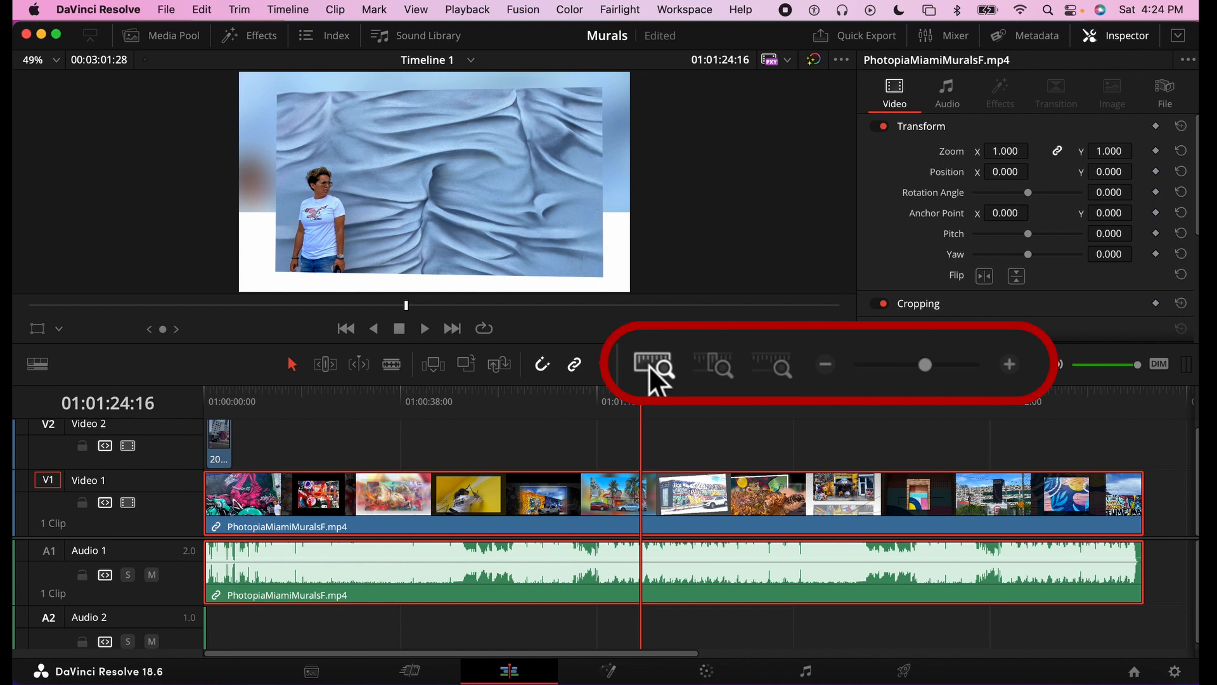
pyautogui.click(650, 368)
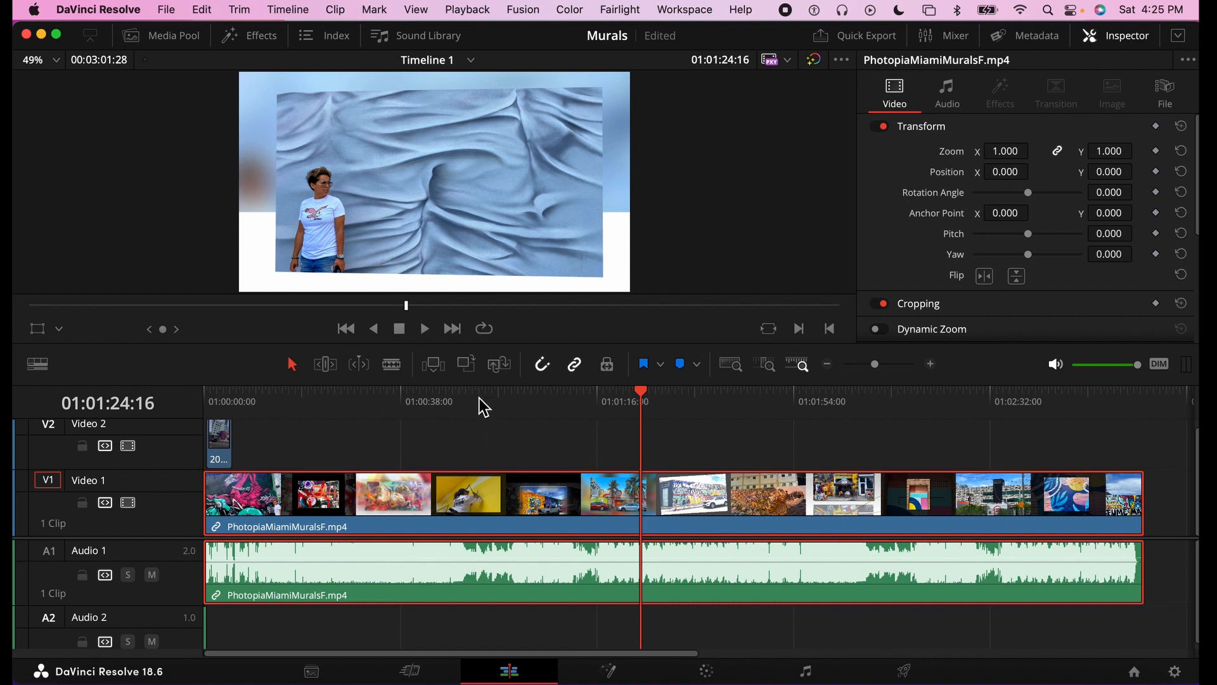
# Mark a timeline range with an in point at 01:00:51:28 and an out point at 01:02:15:12
pyautogui.click(479, 390)
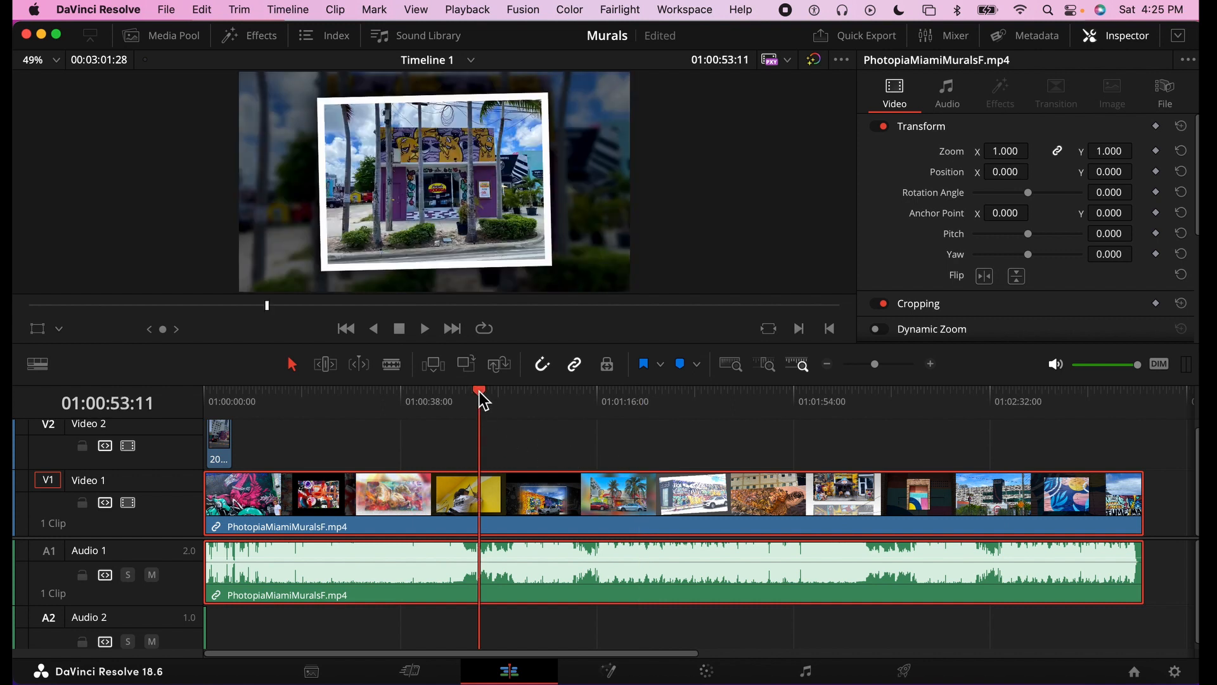
pyautogui.moveTo(480, 394)
pyautogui.mouseDown()
pyautogui.moveTo(410, 395)
pyautogui.moveTo(473, 394)
pyautogui.mouseUp()
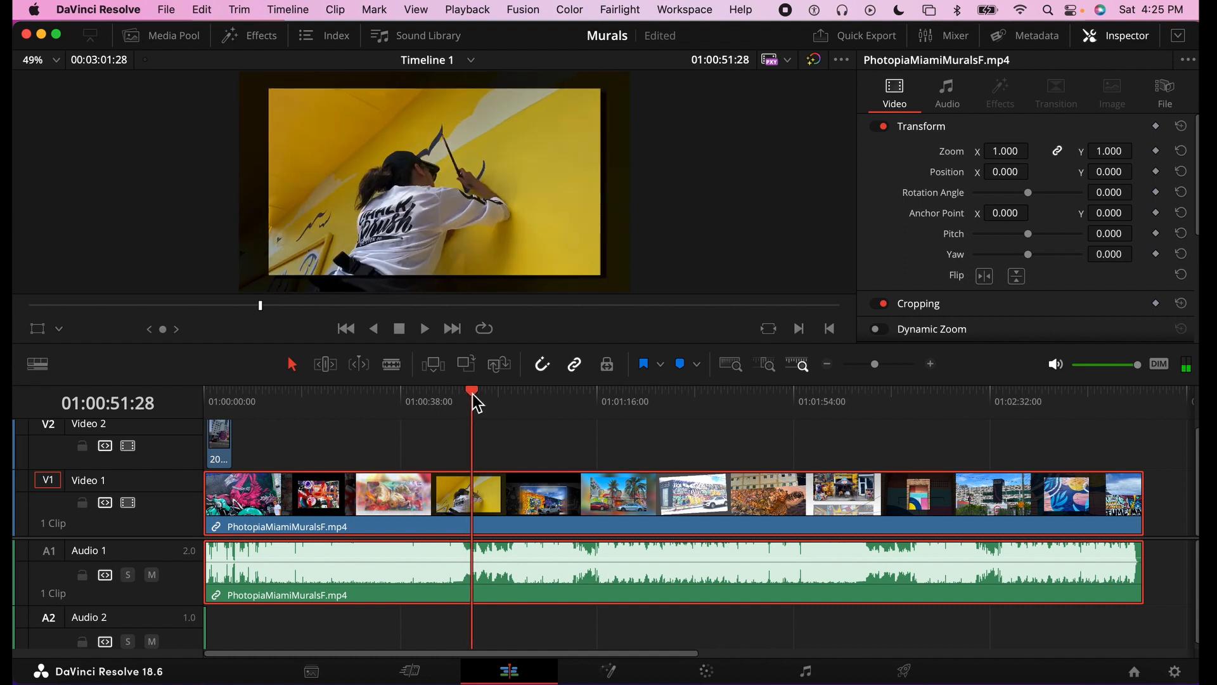
pyautogui.press('i')
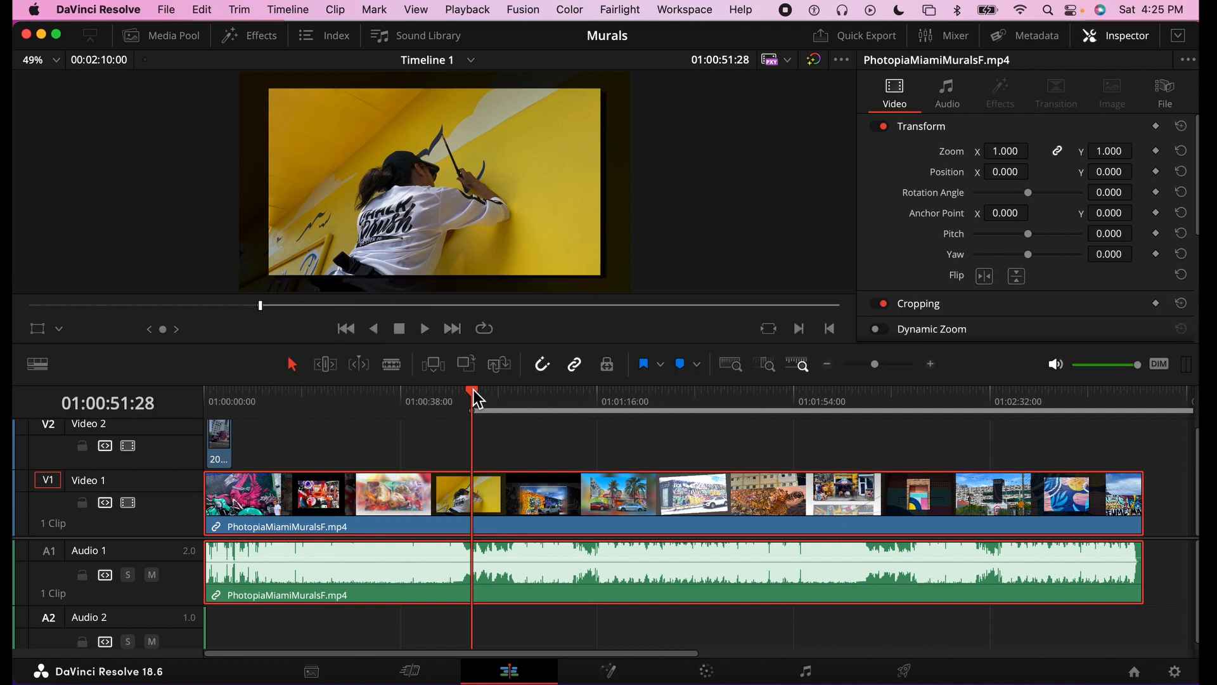
pyautogui.moveTo(473, 390); pyautogui.dragTo(907, 399)
pyautogui.press('o')
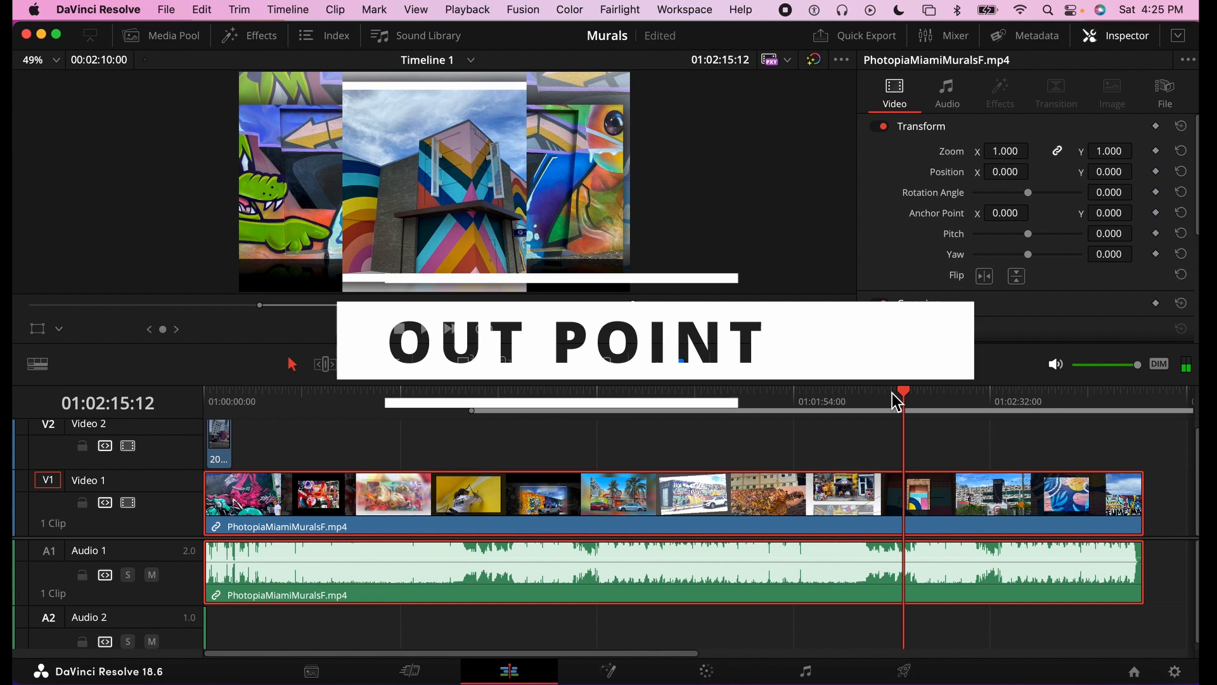
pyautogui.press('o')
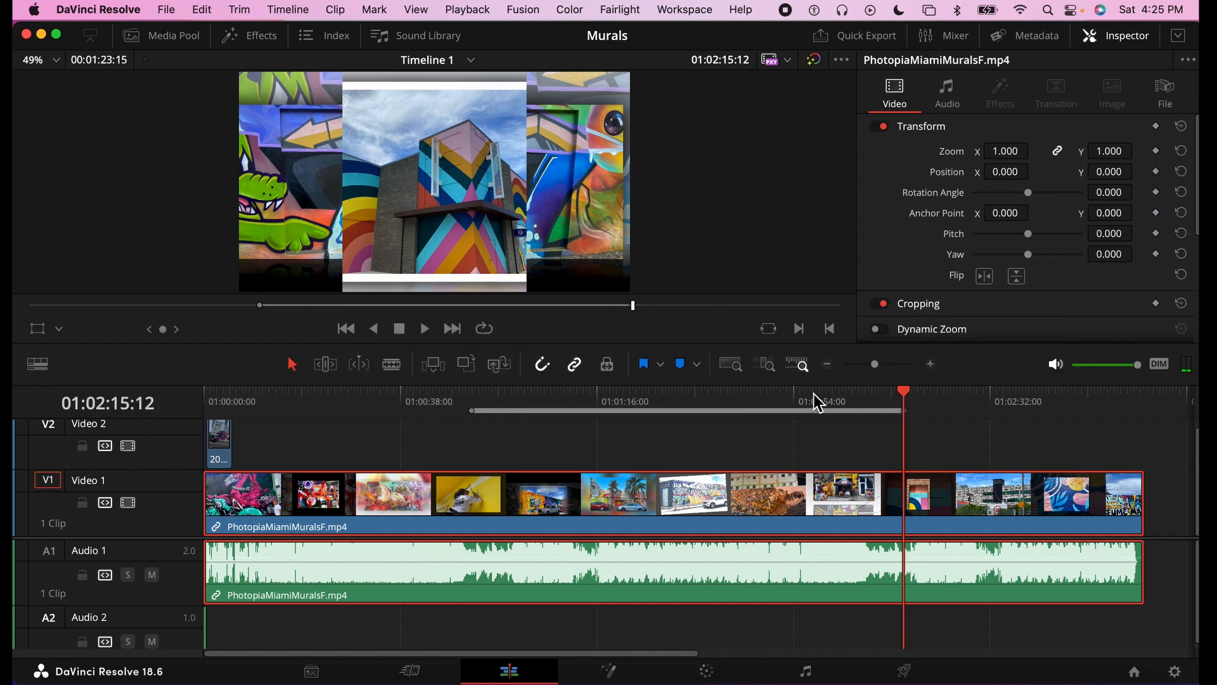
# Scrub to 01:01:31:23 and clear the timeline's in and out points
pyautogui.moveTo(766, 393); pyautogui.dragTo(678, 398)
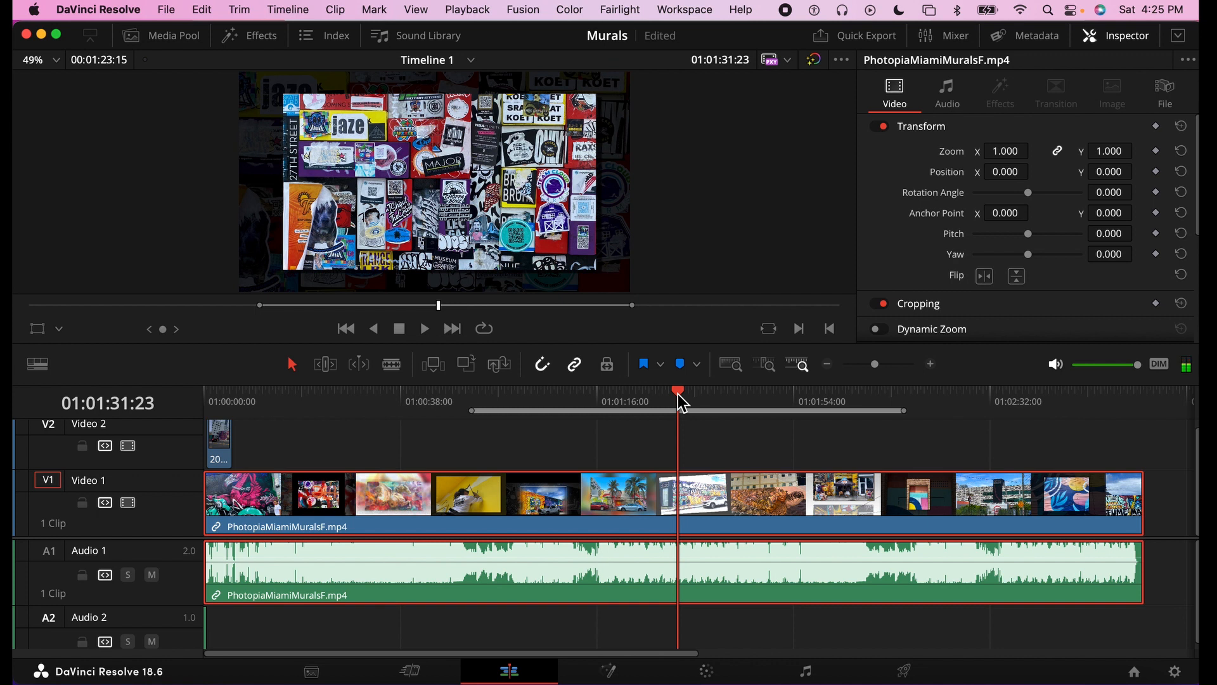
pyautogui.click(415, 9)
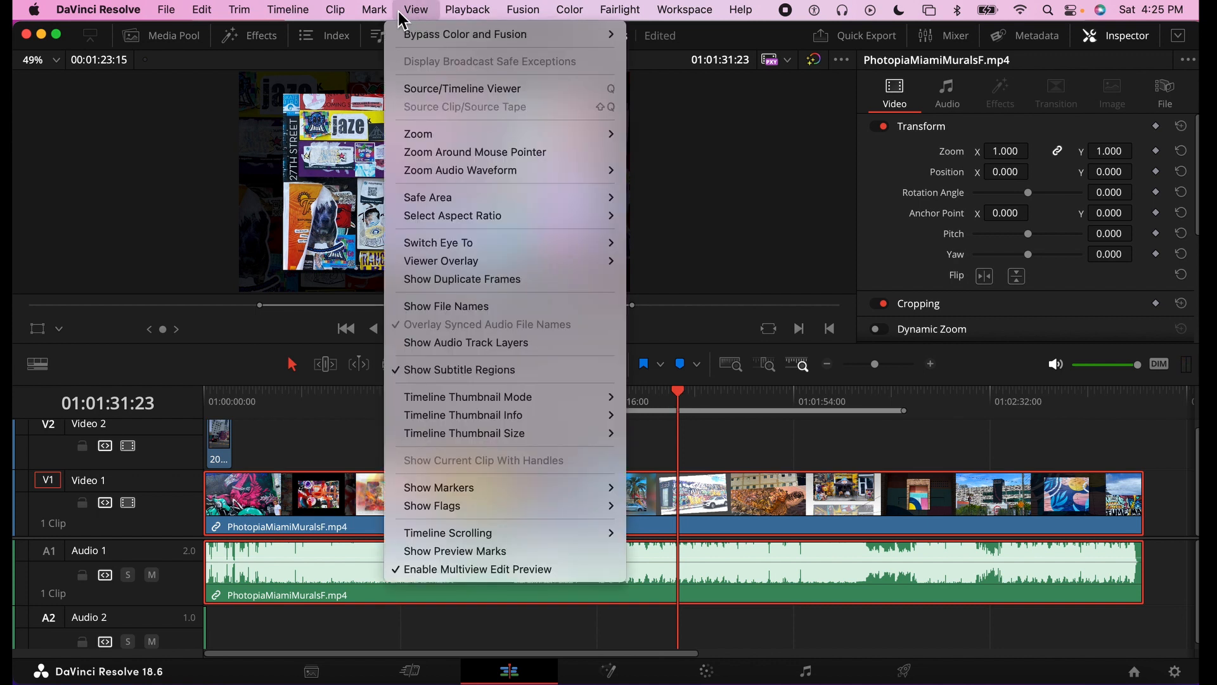
pyautogui.moveTo(387, 19)
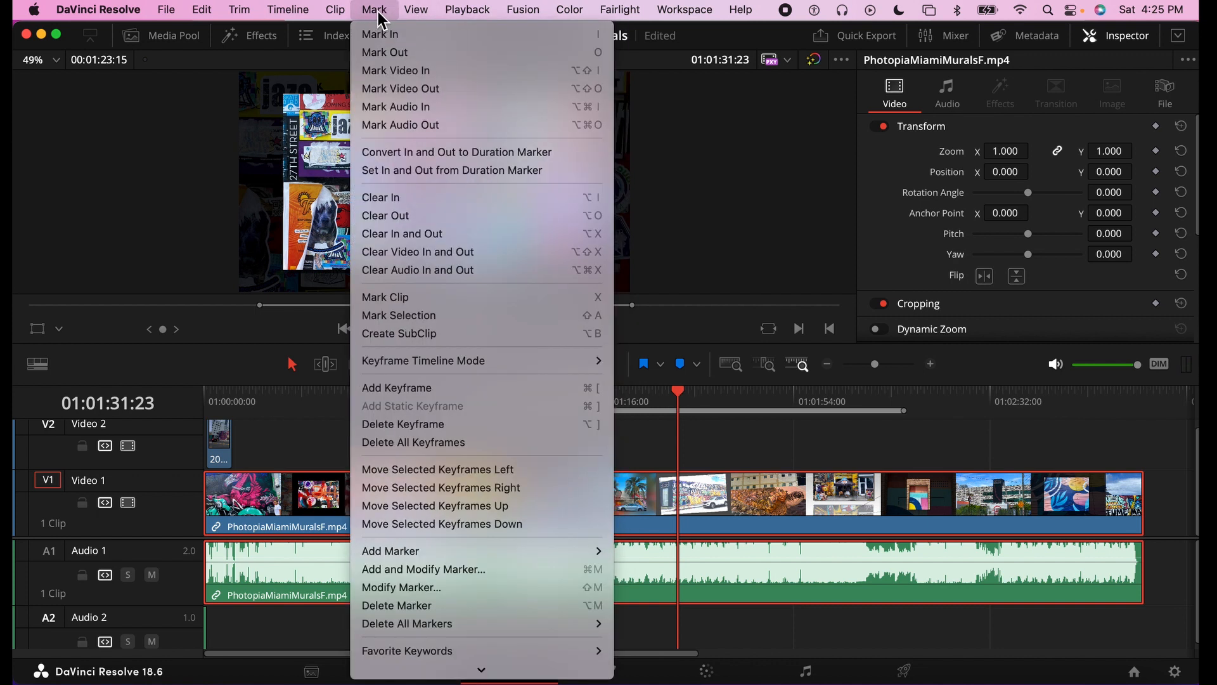
pyautogui.click(388, 238)
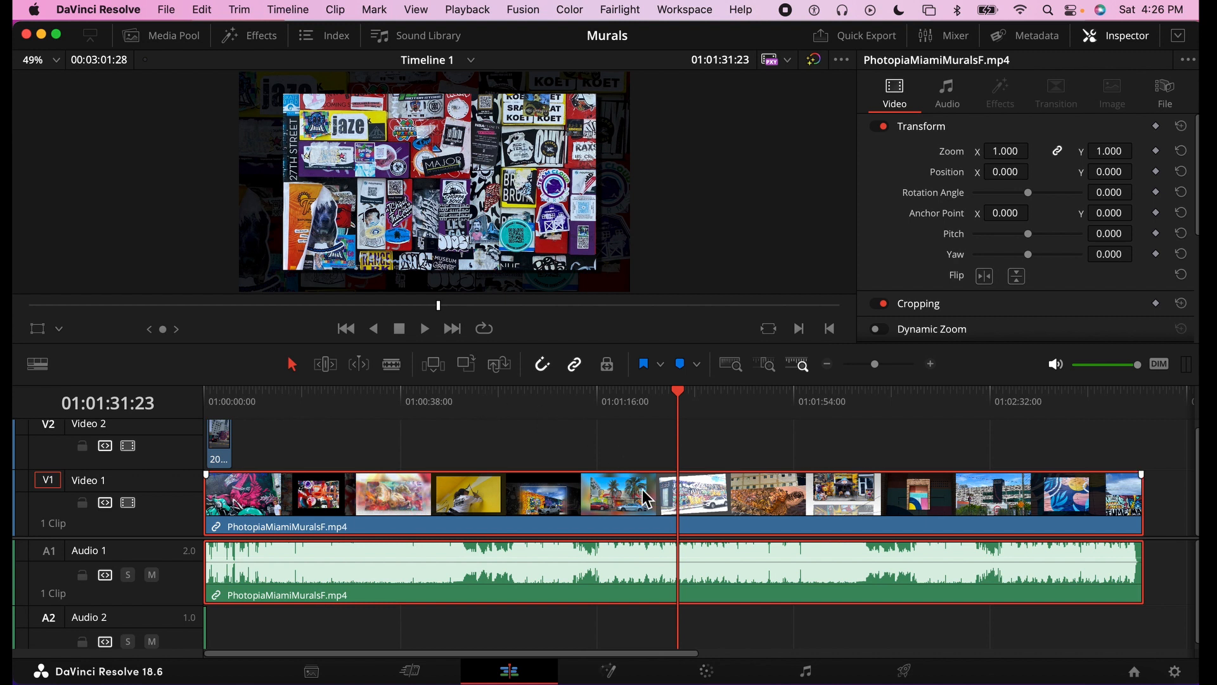
# Deselect the clip on Video 1 and position the playhead at 01:01:27:04
pyautogui.click(647, 400)
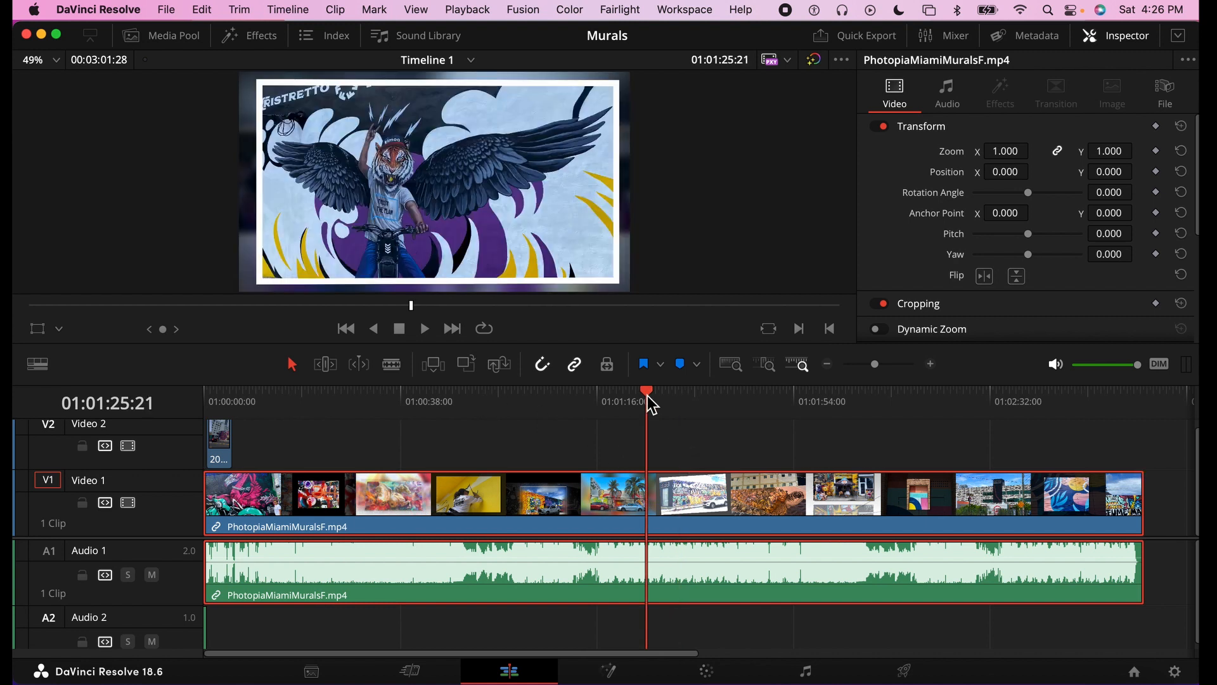
pyautogui.click(663, 401)
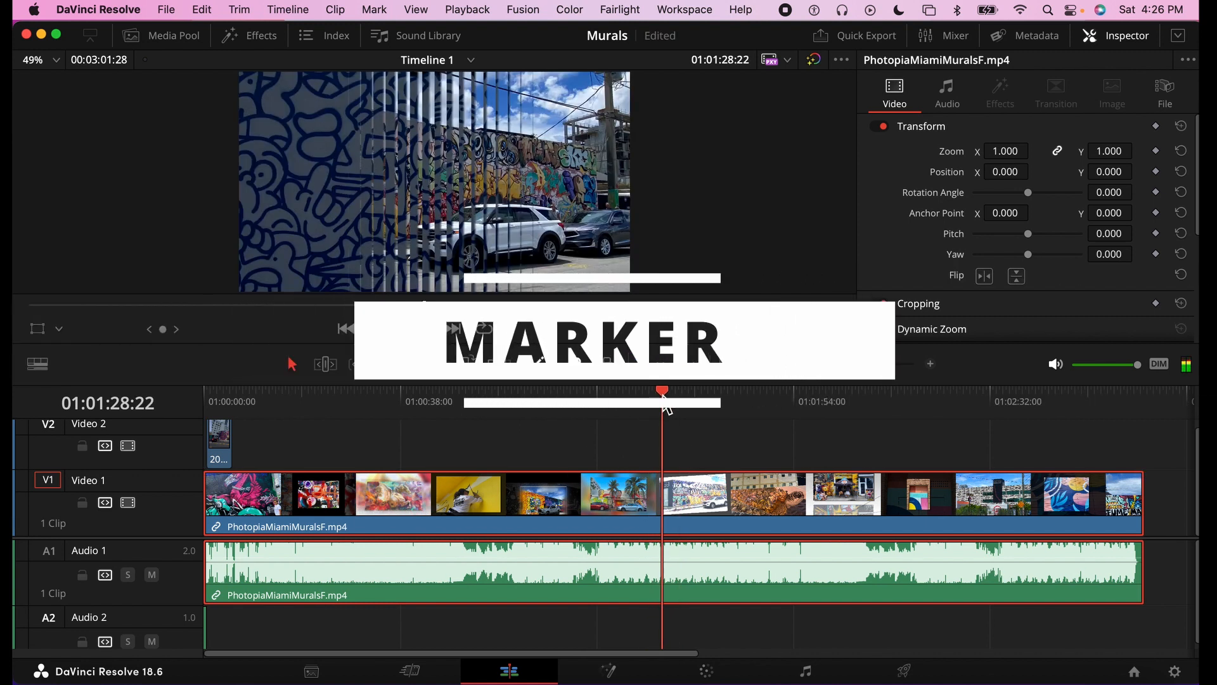
pyautogui.click(695, 442)
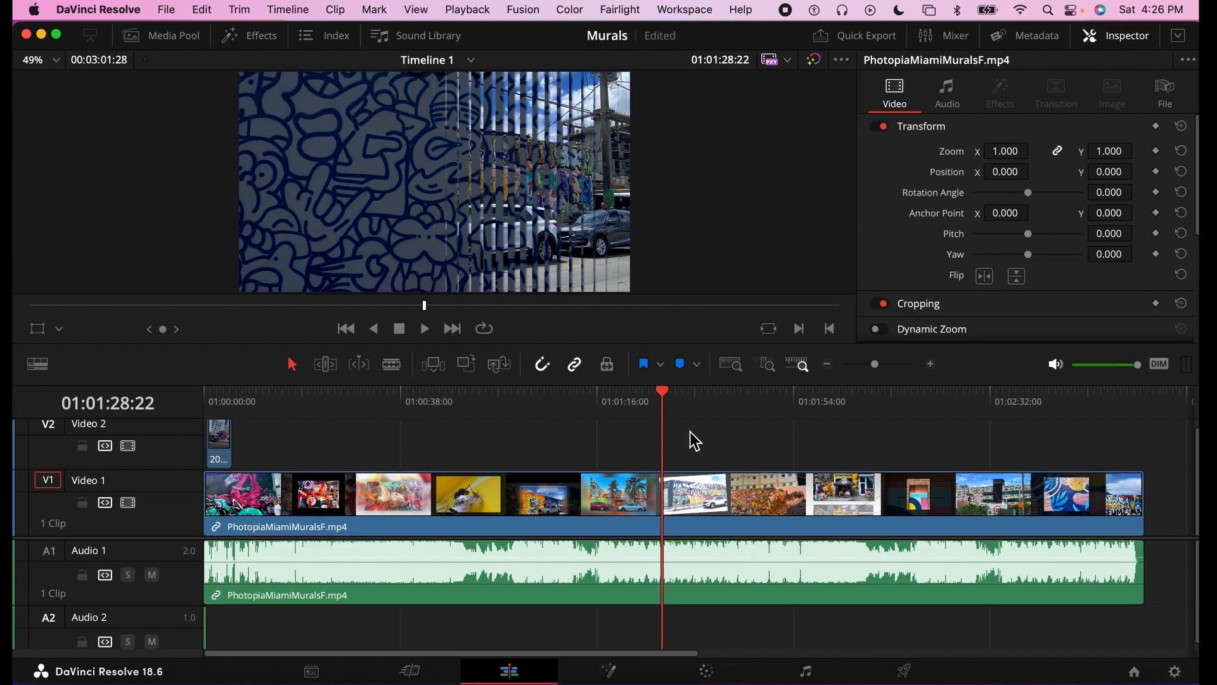
pyautogui.moveTo(660, 400)
pyautogui.mouseDown()
pyautogui.moveTo(631, 401)
pyautogui.moveTo(660, 405)
pyautogui.mouseUp()
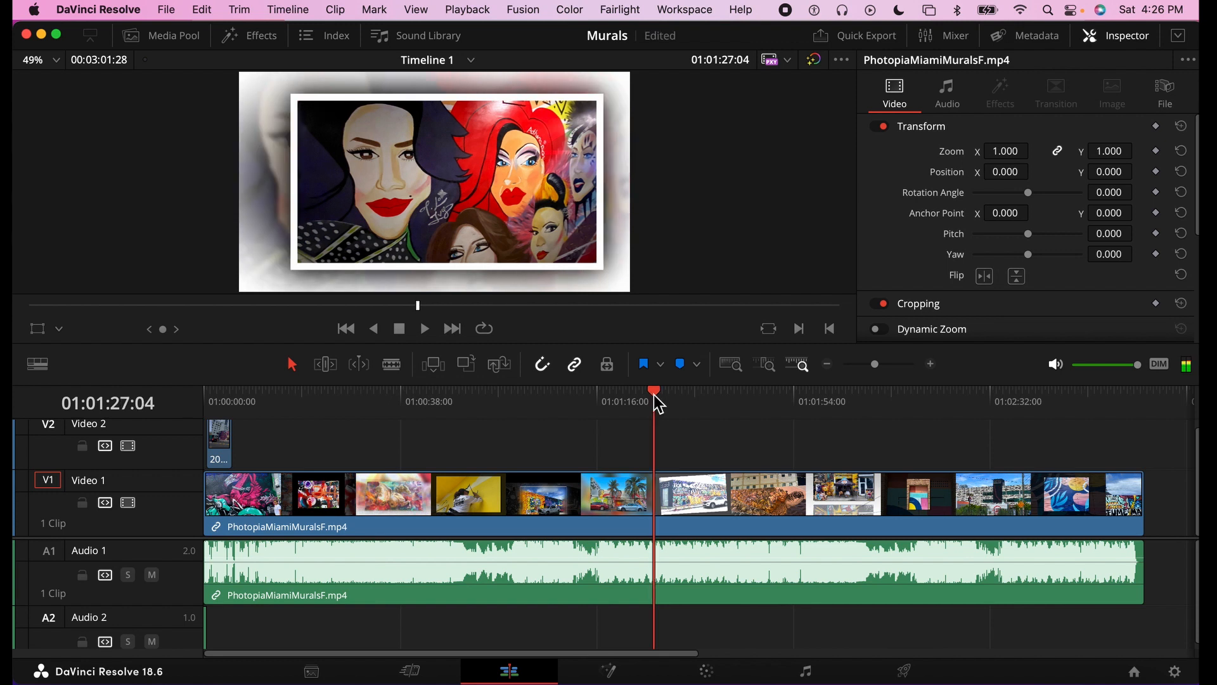
# Add a timeline marker named "chapter 1" at the playhead, and remove it from its marker settings
pyautogui.press('m')
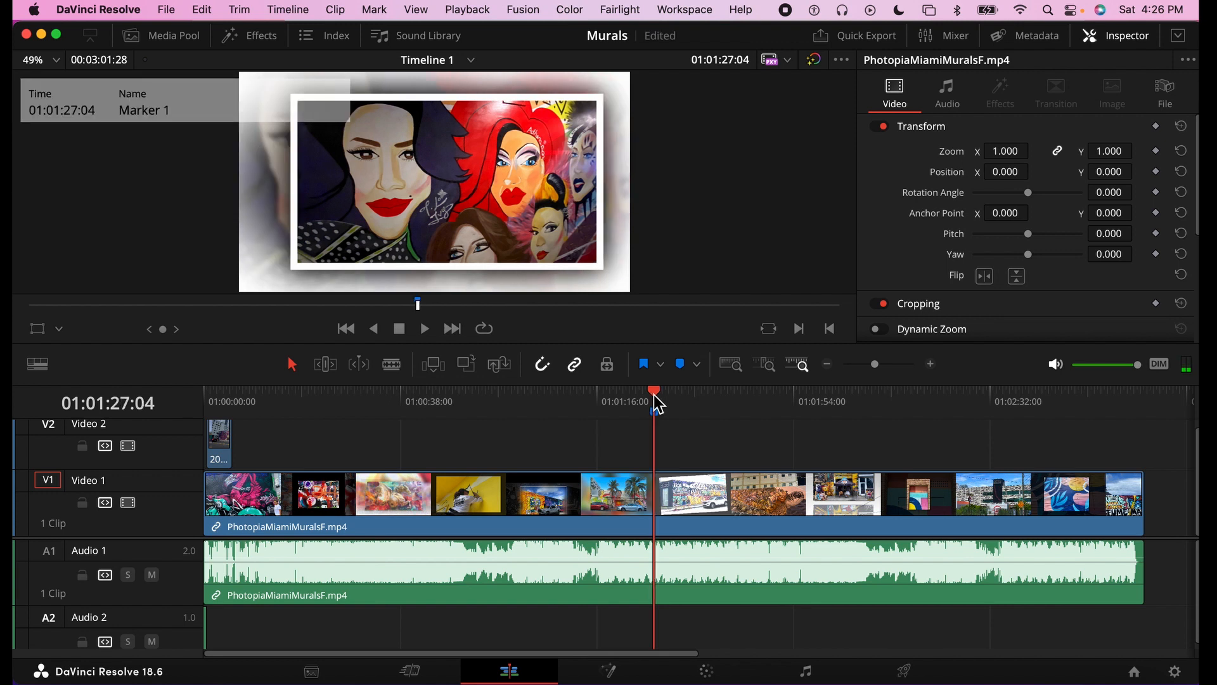
pyautogui.doubleClick(657, 405)
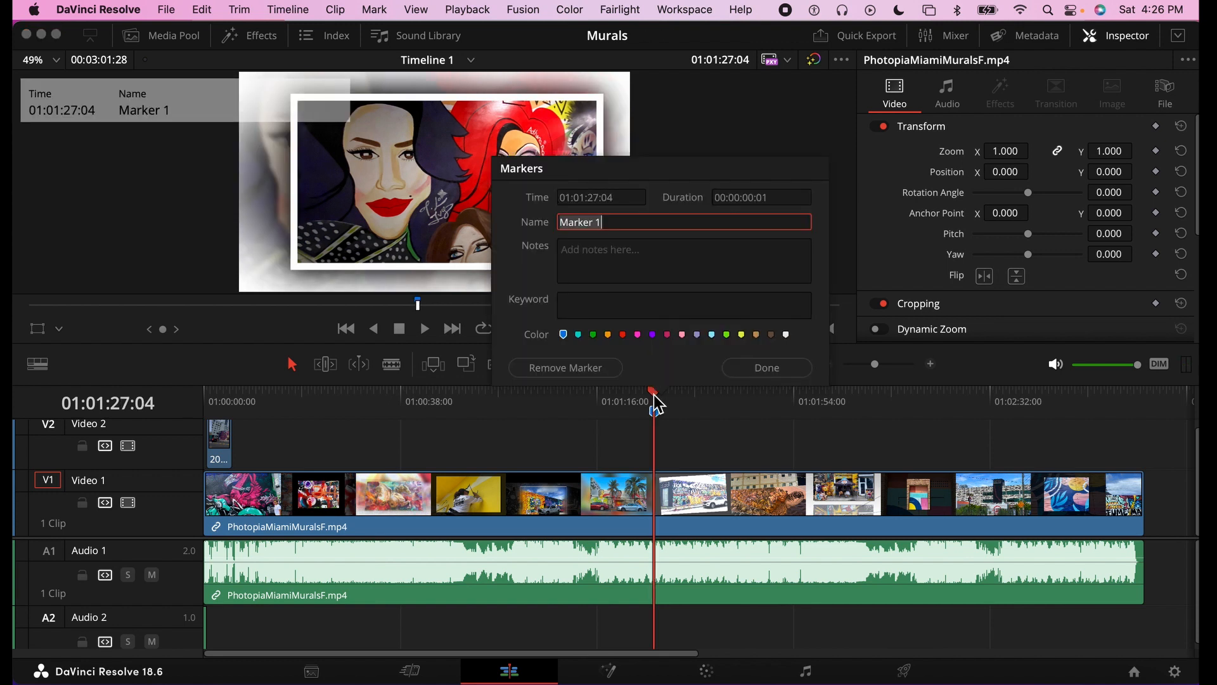
pyautogui.write('chapt')
pyautogui.click(588, 271)
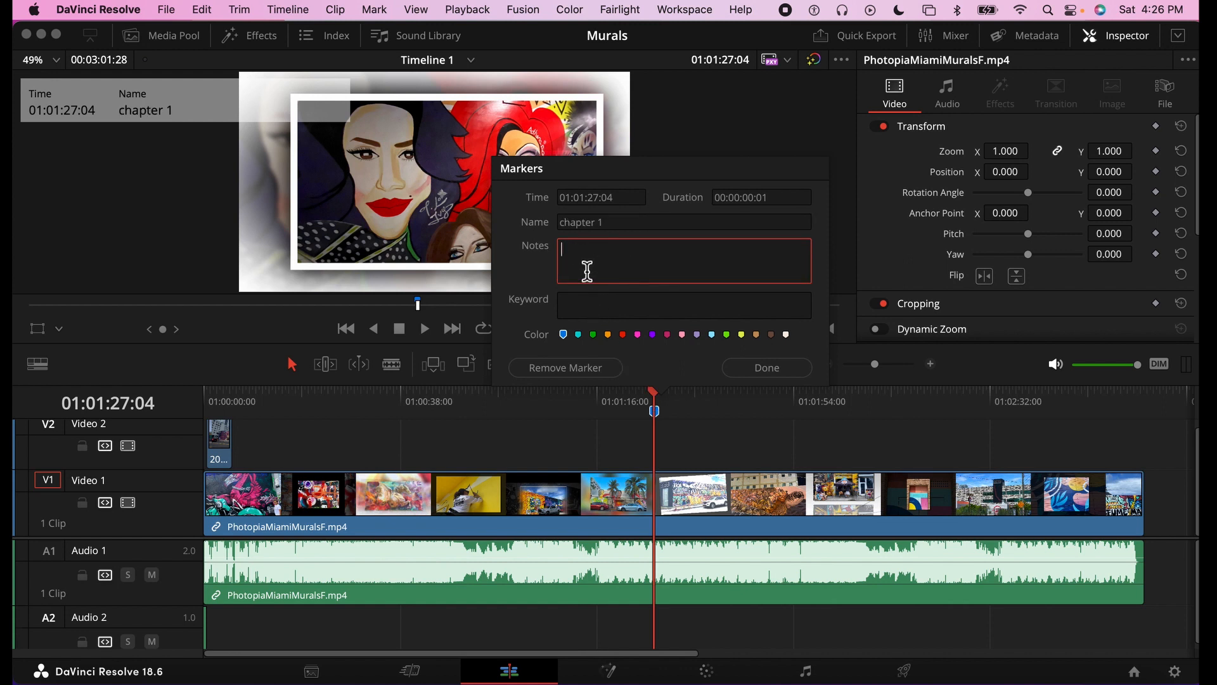
pyautogui.click(578, 307)
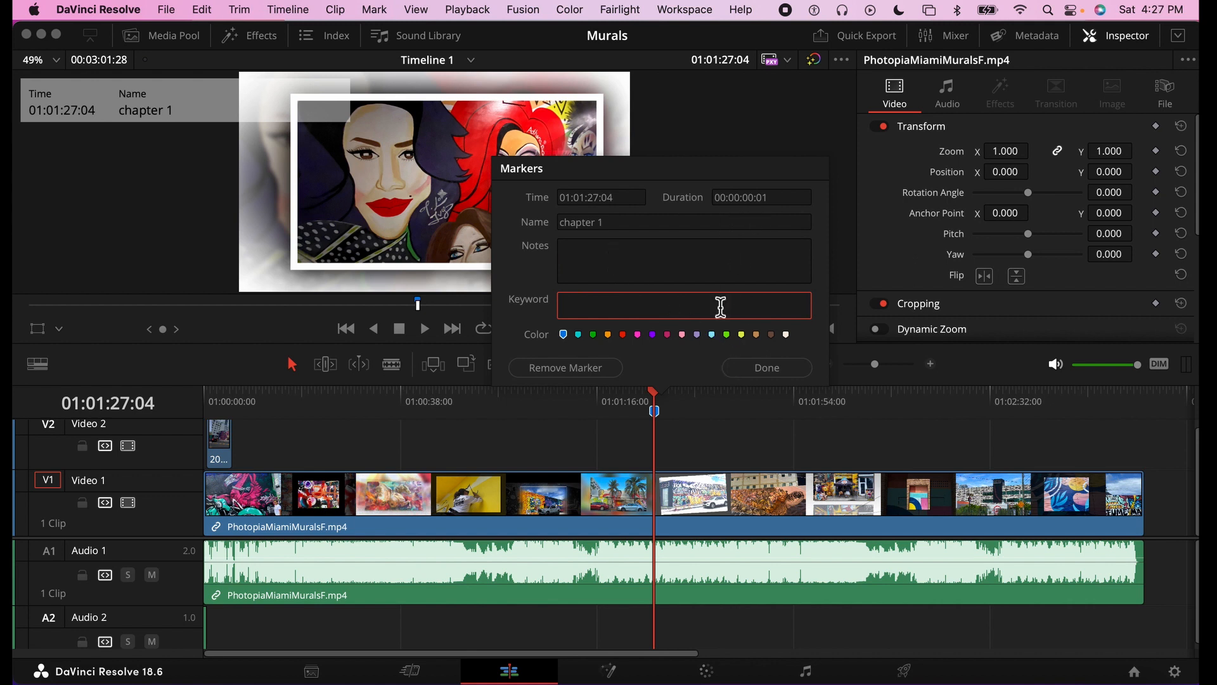
pyautogui.click(562, 369)
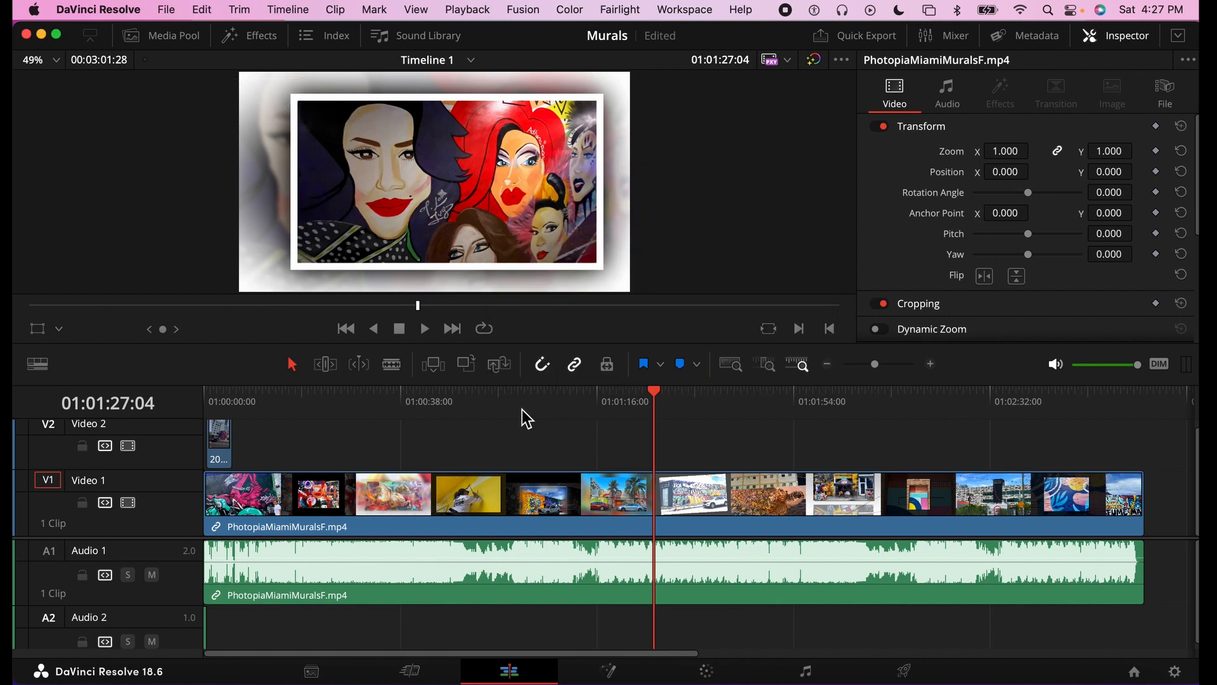
# Add an unnamed timeline marker at the playhead again and remove it through its settings
pyautogui.click(688, 348)
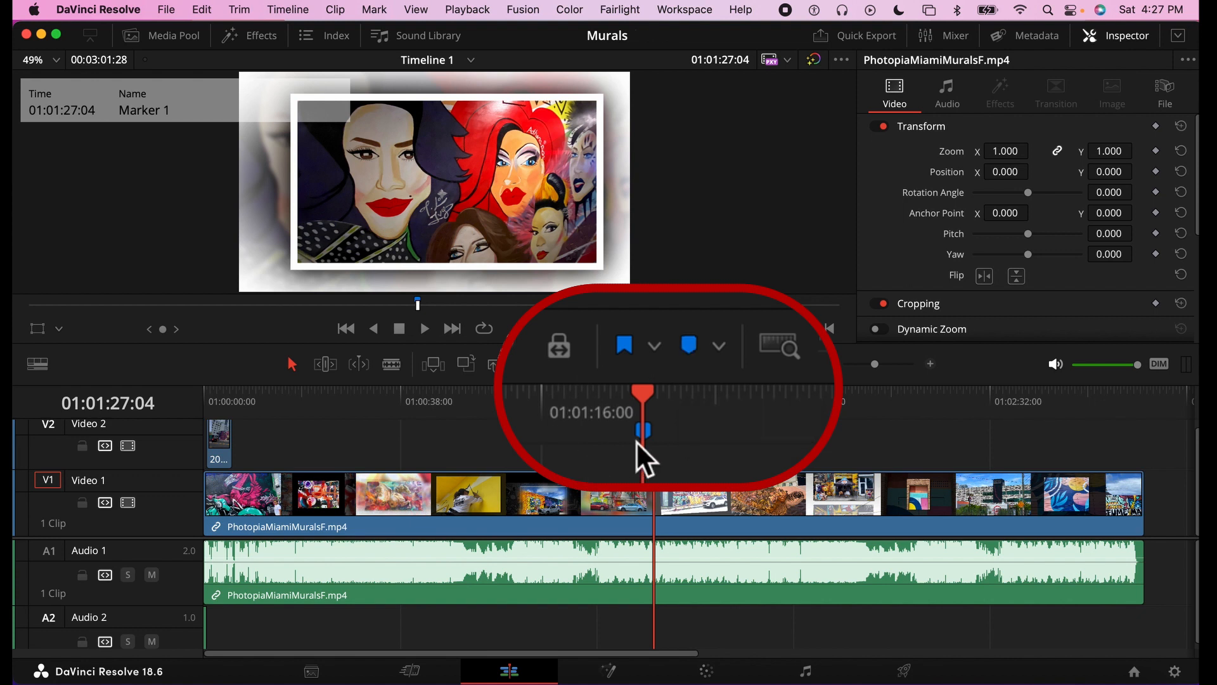
pyautogui.doubleClick(655, 411)
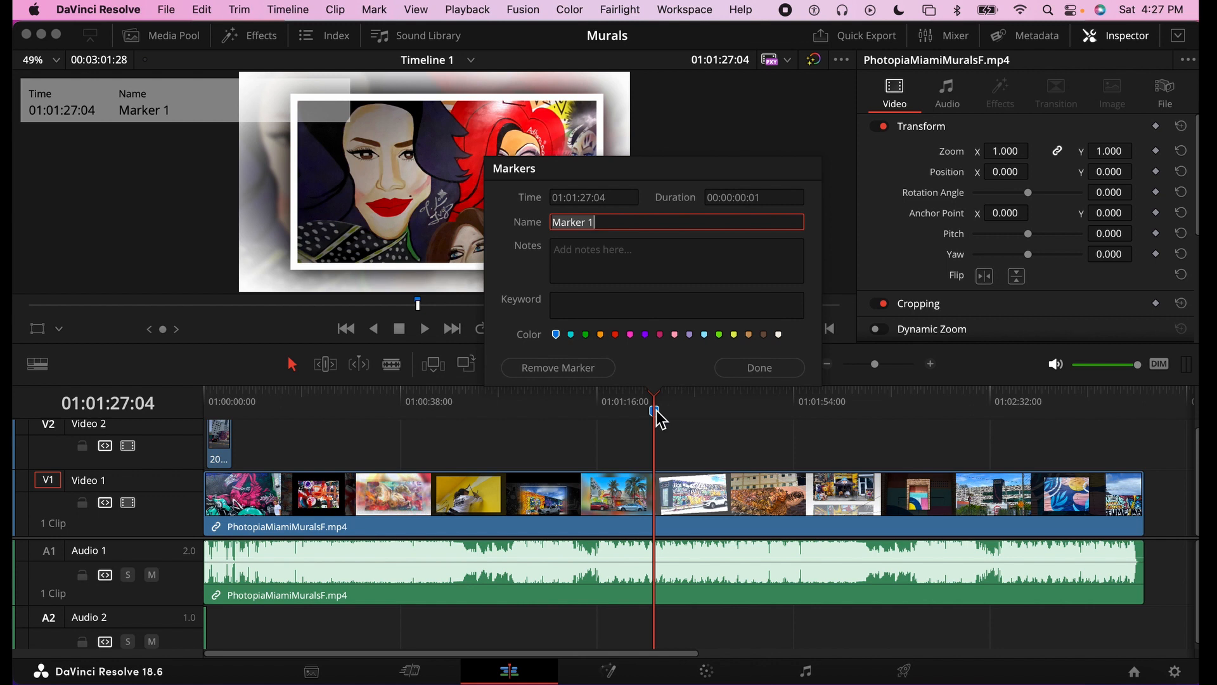
pyautogui.click(583, 368)
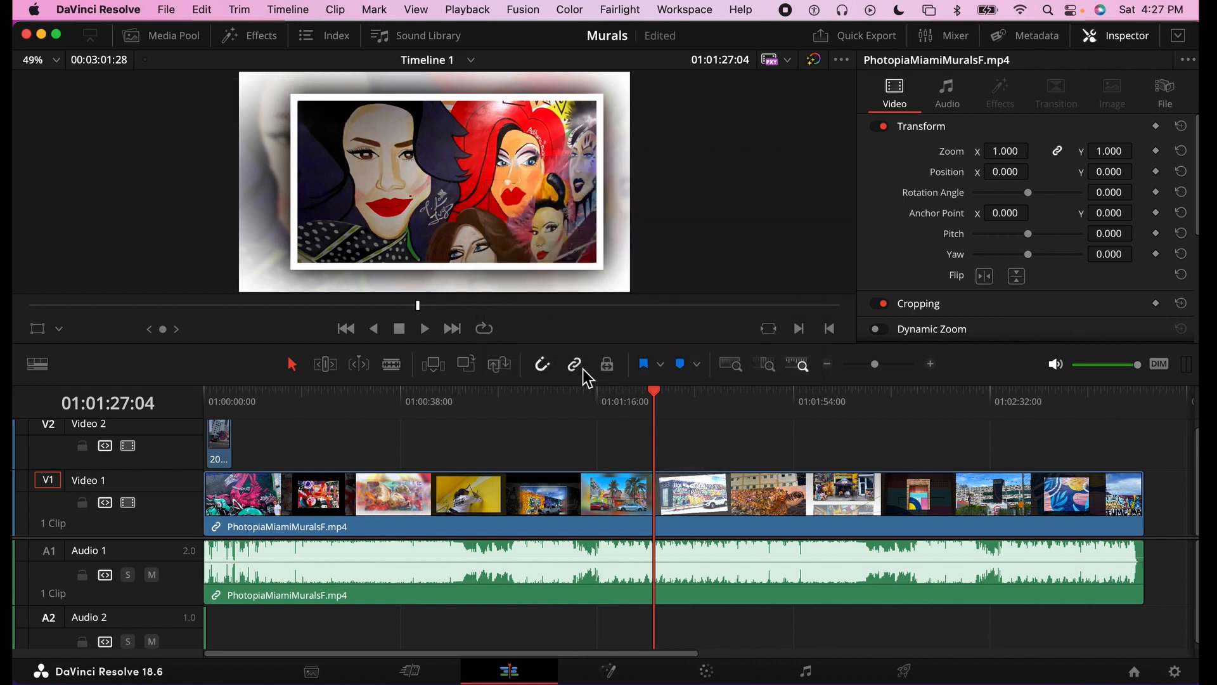
# Add a yellow marker named "Chapter 1" to the PhotopiaMiamiMuralsF.mp4 clip on Video 1 at the playhead
pyautogui.click(660, 523)
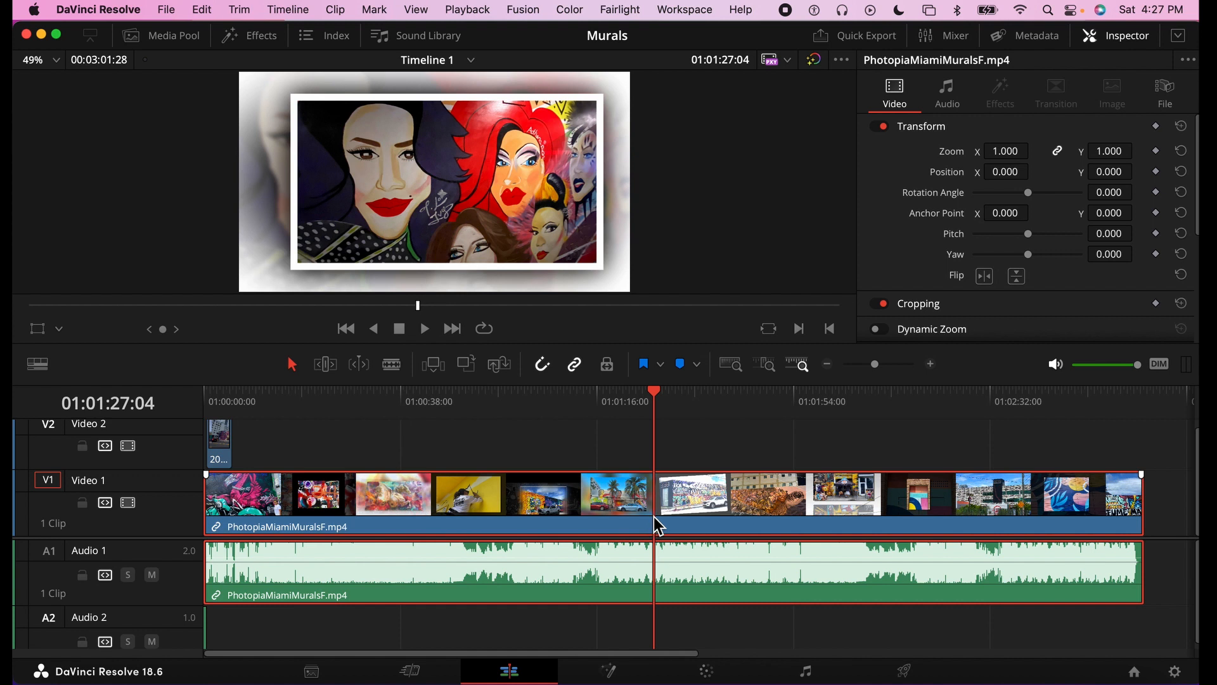
pyautogui.write('mmChapp')
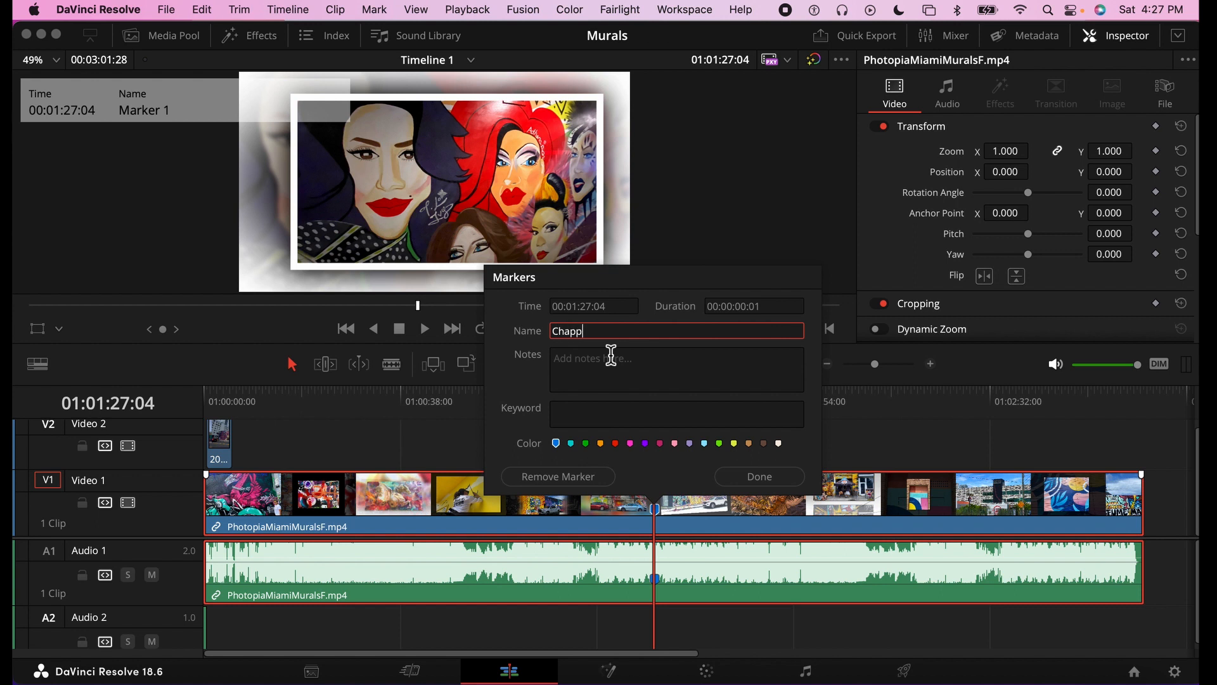
pyautogui.press('BackSpace')
pyautogui.write('ter 1')
pyautogui.click(601, 444)
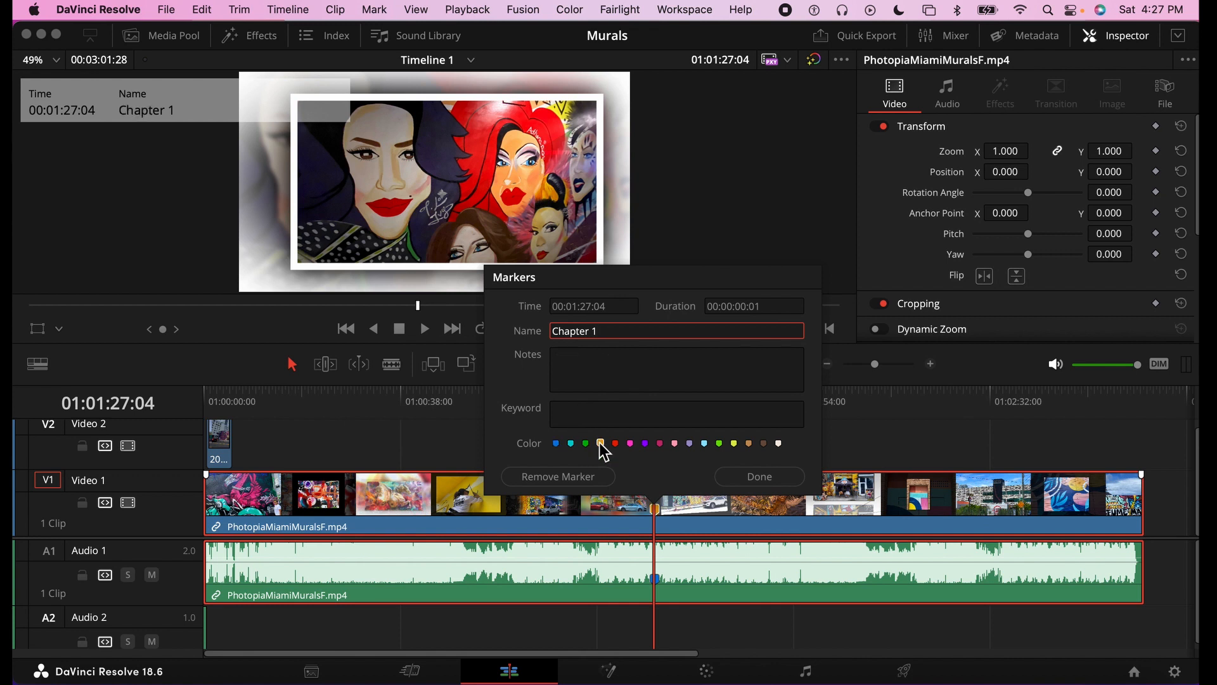
pyautogui.click(752, 479)
# Try moving the marked clip about 19 seconds later and return it to the start of the timeline
pyautogui.moveTo(656, 507); pyautogui.dragTo(754, 507)
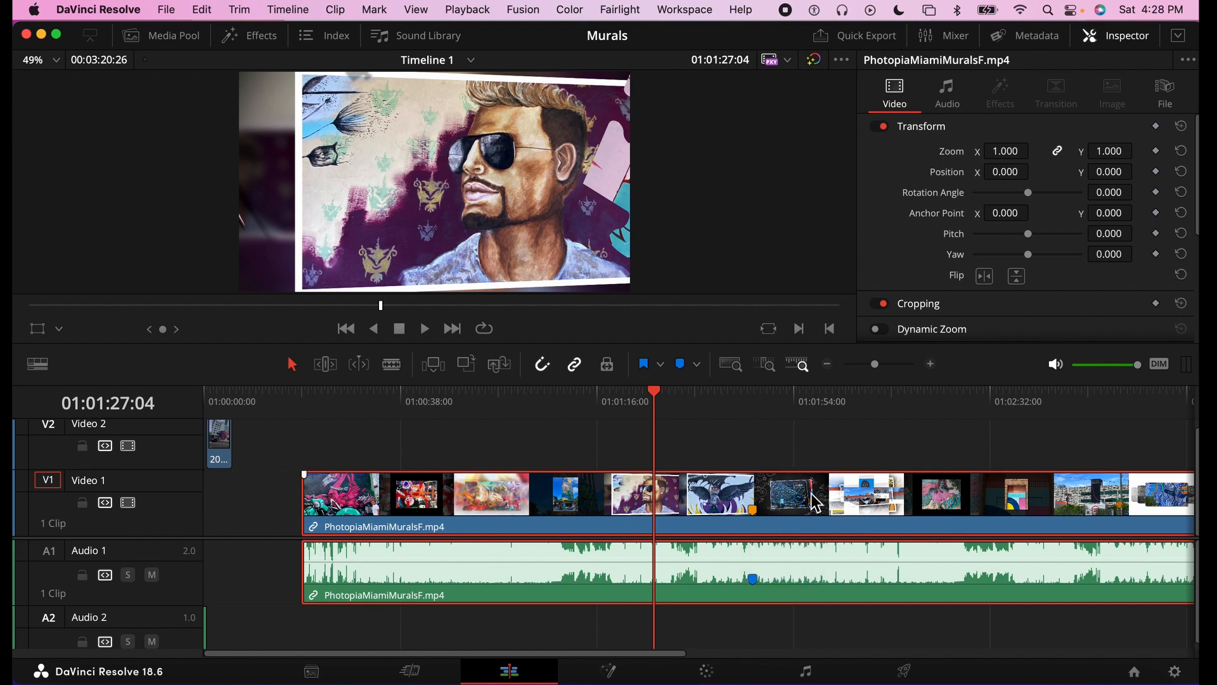
pyautogui.moveTo(815, 504); pyautogui.dragTo(656, 501)
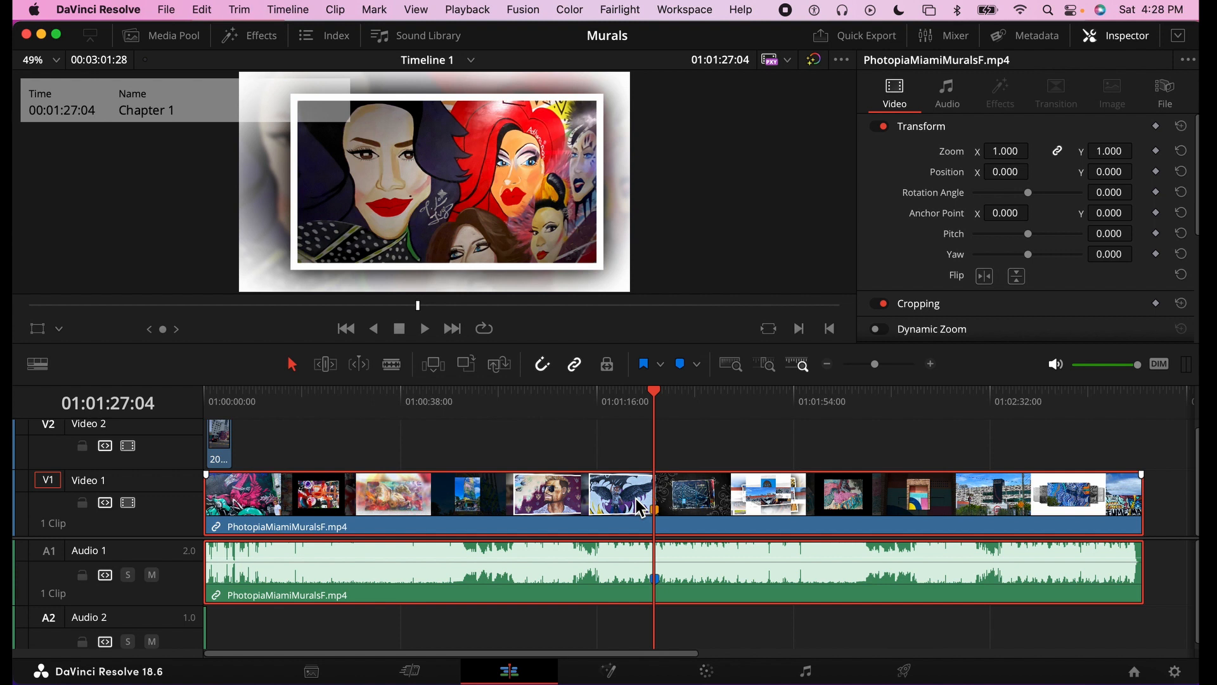
# Examine the timeline resolution and frame rate in the project settings, and close them without changes
pyautogui.click(168, 12)
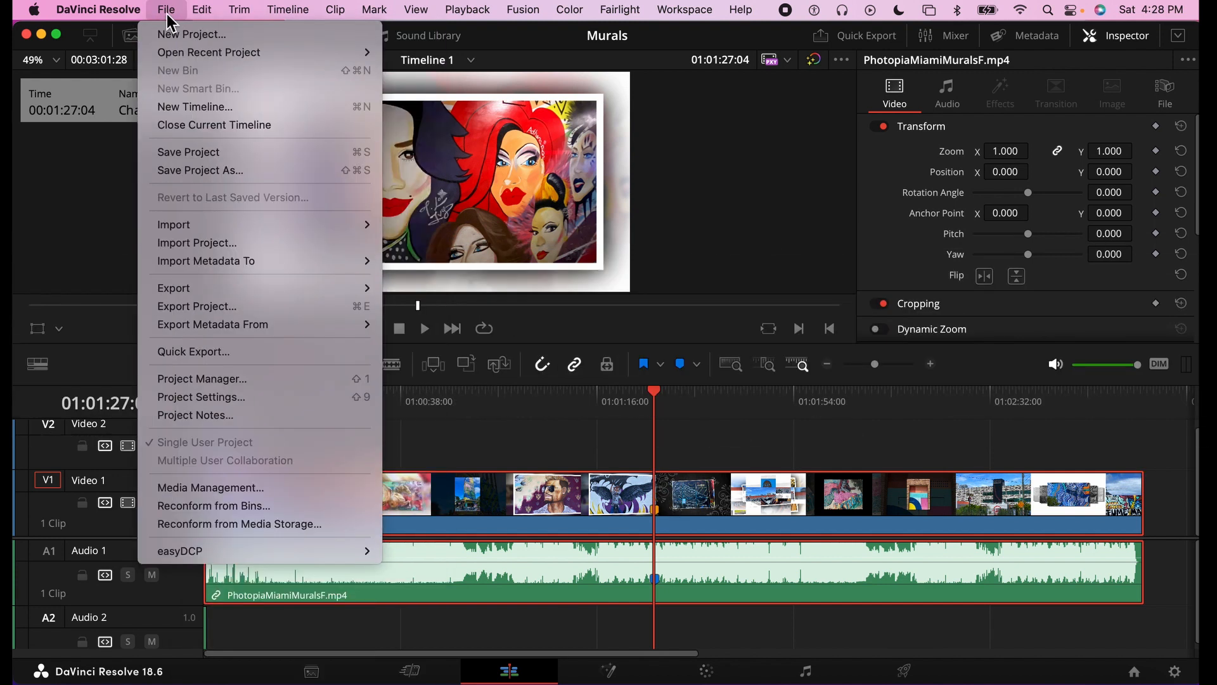
pyautogui.click(237, 398)
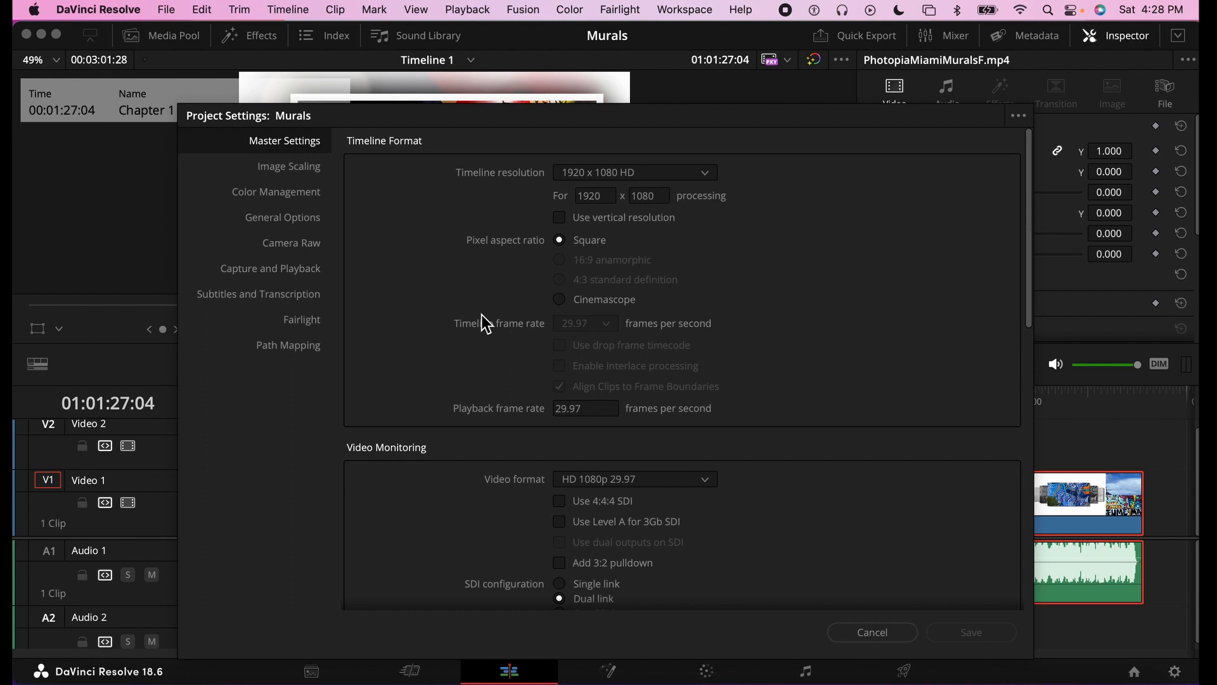
pyautogui.click(853, 630)
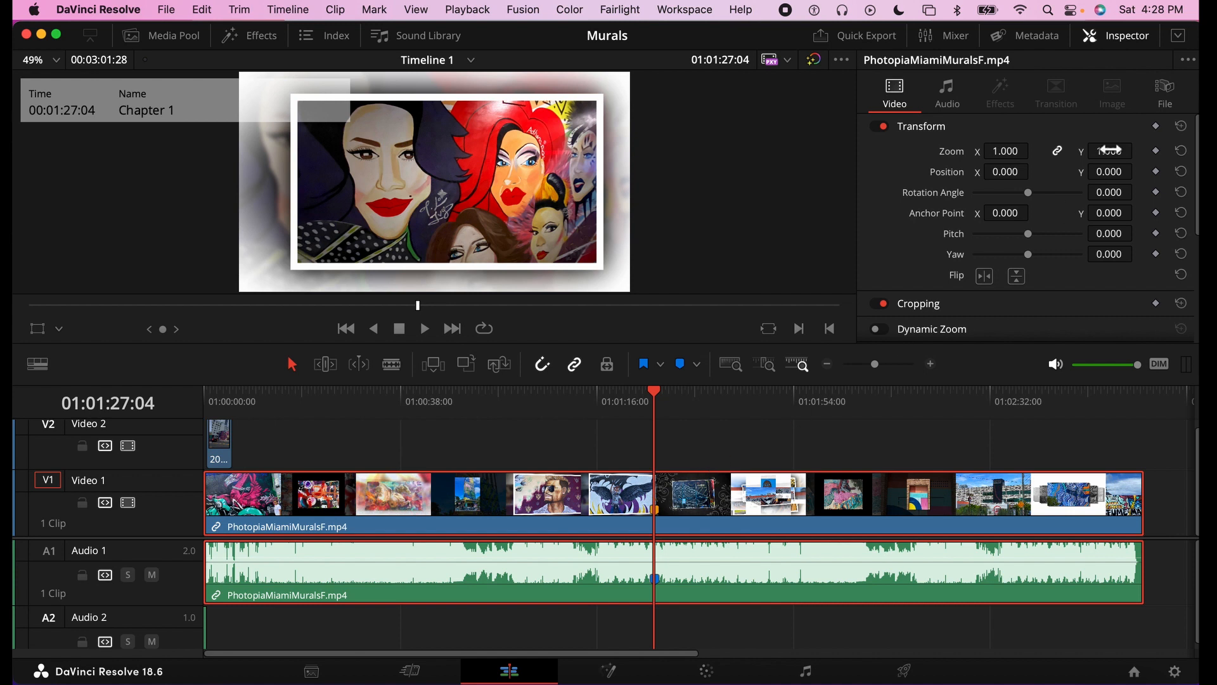
# Hide the Inspector and blade the Video 1 clip at 01:00:17:25 and at about 01:00:58, 01:01:14 and 01:02:10
pyautogui.click(1108, 38)
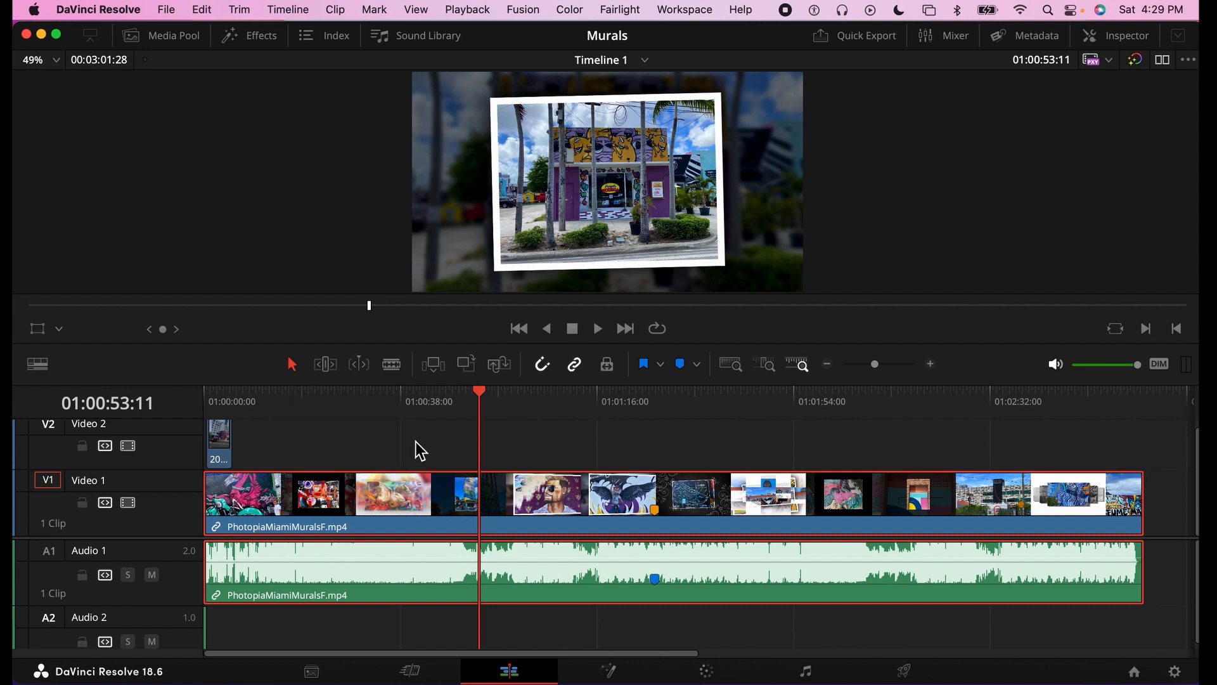
pyautogui.click(393, 364)
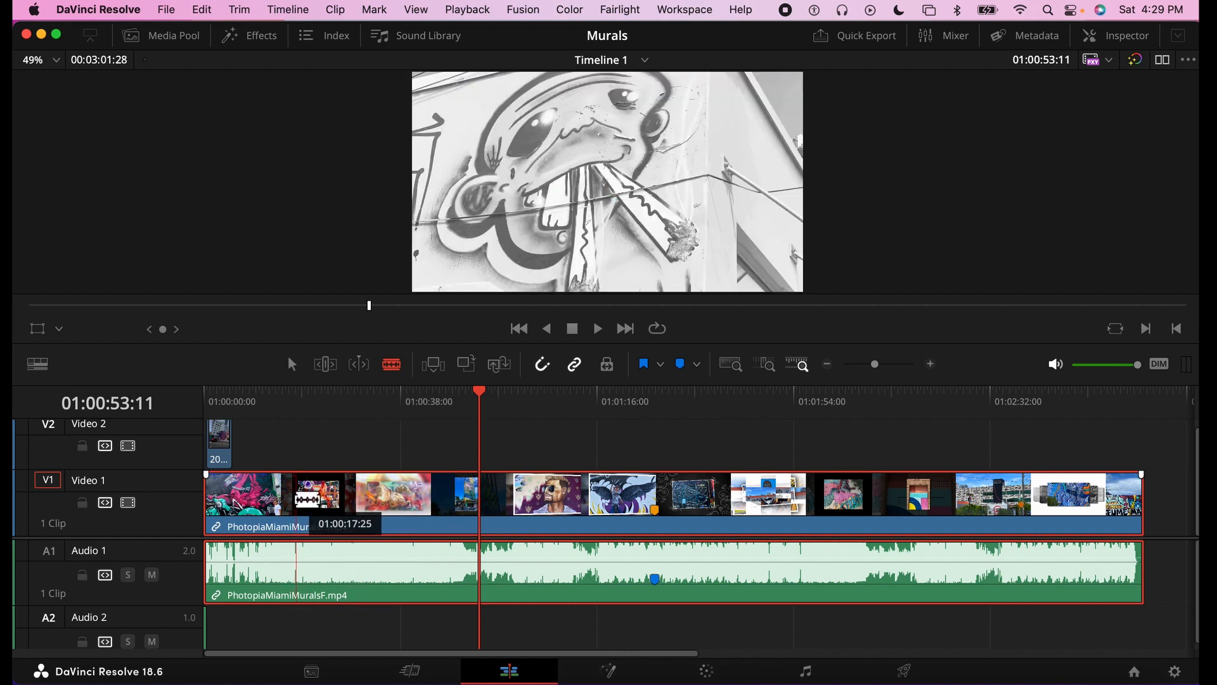
pyautogui.click(295, 501)
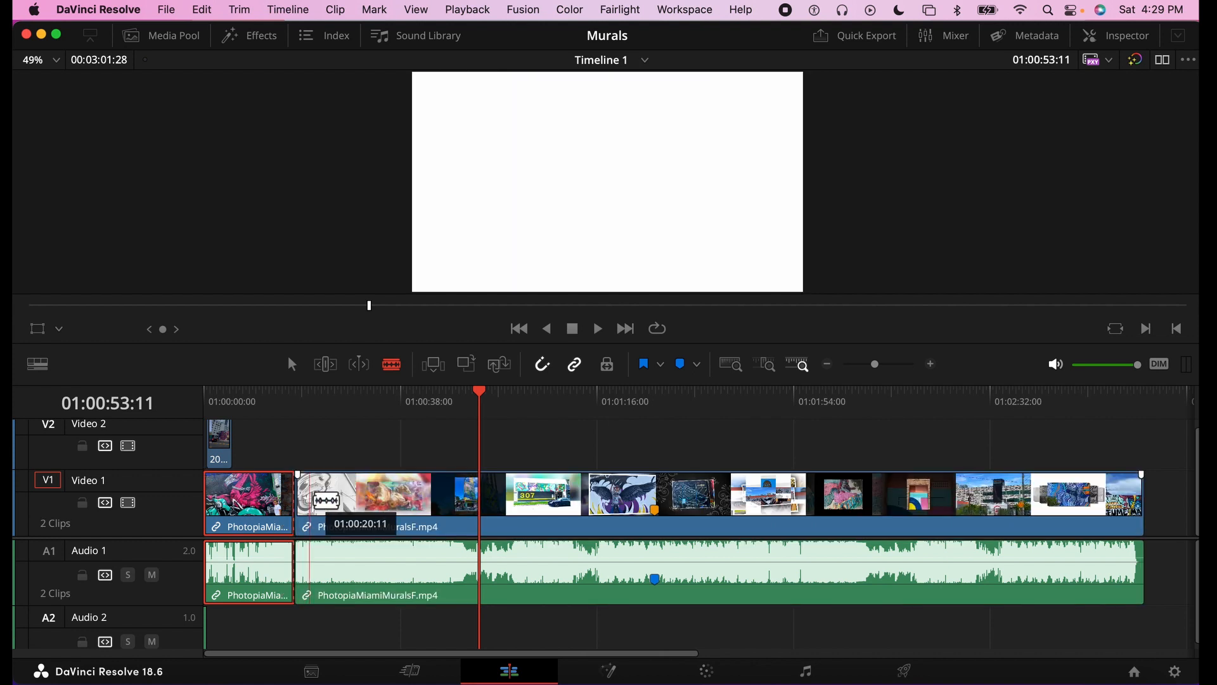
pyautogui.click(507, 504)
pyautogui.click(589, 504)
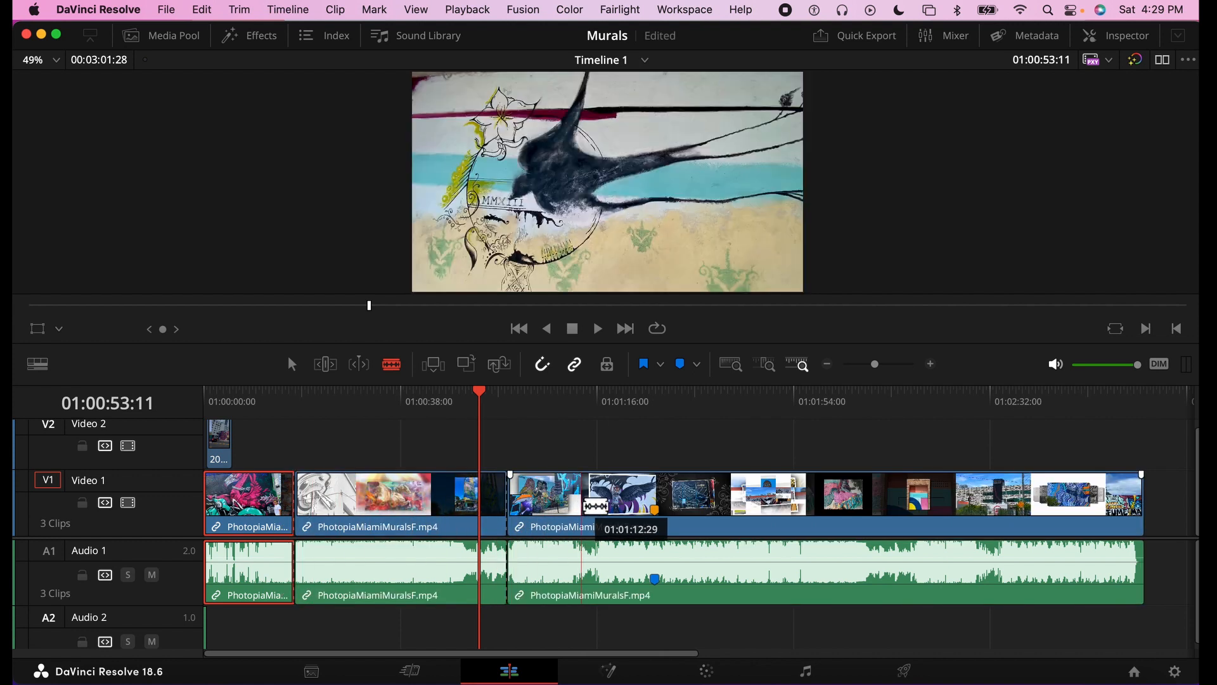
pyautogui.click(876, 504)
pyautogui.press('a')
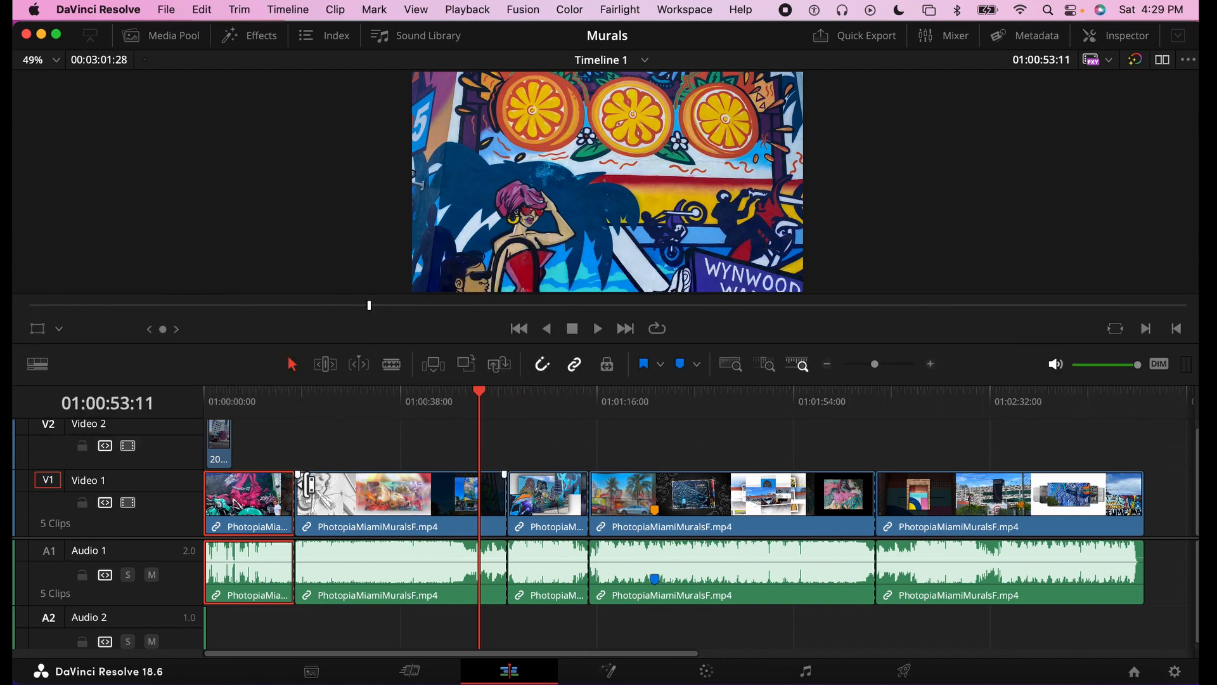
# Trim about 9 seconds off the start of the second clip and about 8 seconds off the start of the fourth clip
pyautogui.moveTo(308, 488); pyautogui.dragTo(354, 500)
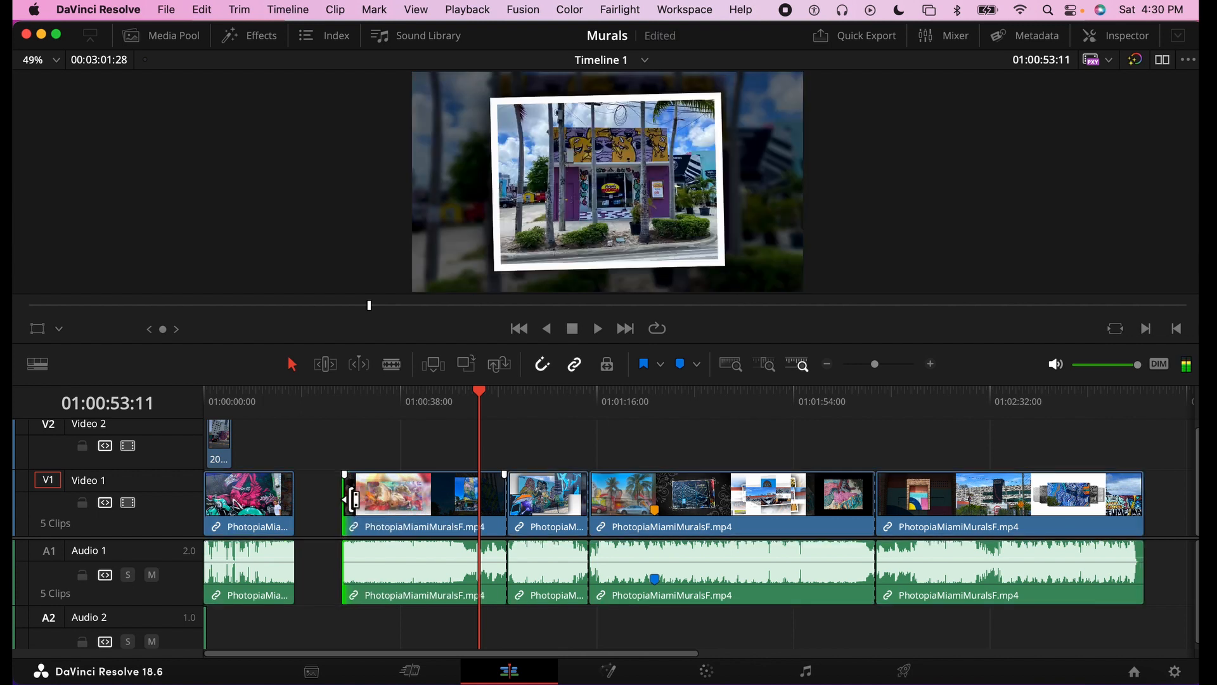
pyautogui.click(596, 495)
pyautogui.moveTo(600, 496); pyautogui.dragTo(630, 496)
# Extend the end of the first clip until it meets the start of the second clip
pyautogui.moveTo(293, 501); pyautogui.dragTo(292, 504)
pyautogui.click(419, 504)
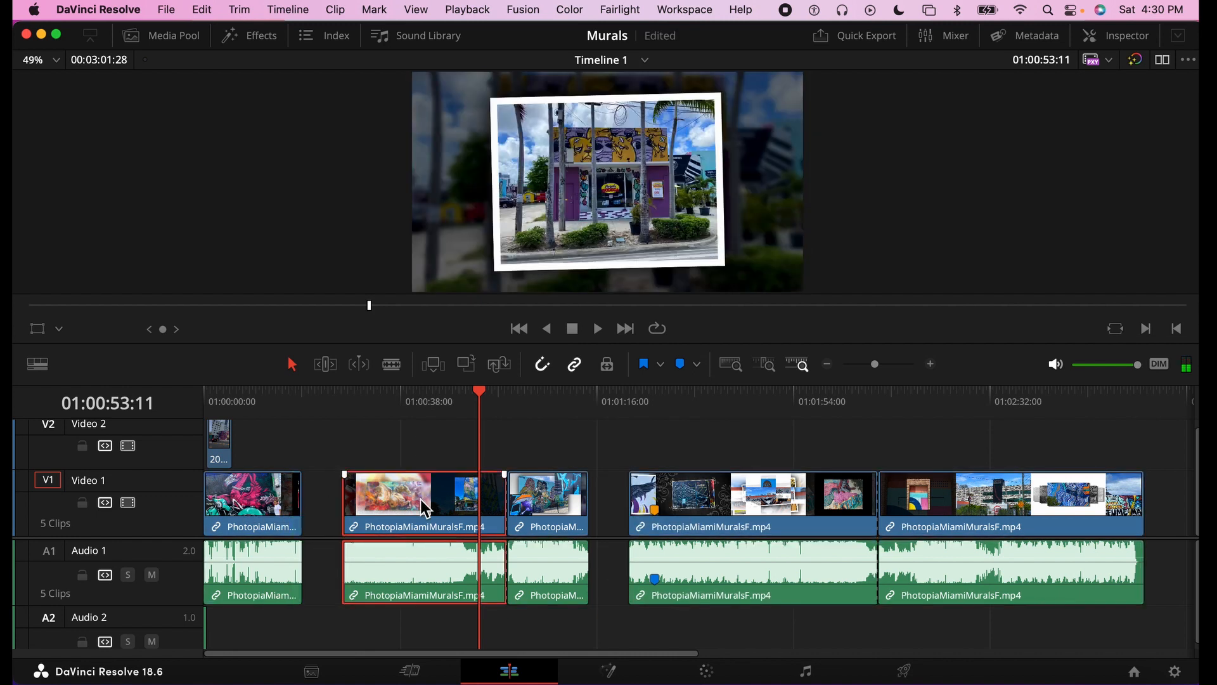
pyautogui.moveTo(418, 507)
pyautogui.mouseDown()
pyautogui.moveTo(368, 498)
pyautogui.moveTo(408, 511)
pyautogui.mouseUp()
pyautogui.moveTo(300, 498); pyautogui.dragTo(331, 500)
pyautogui.click(325, 507)
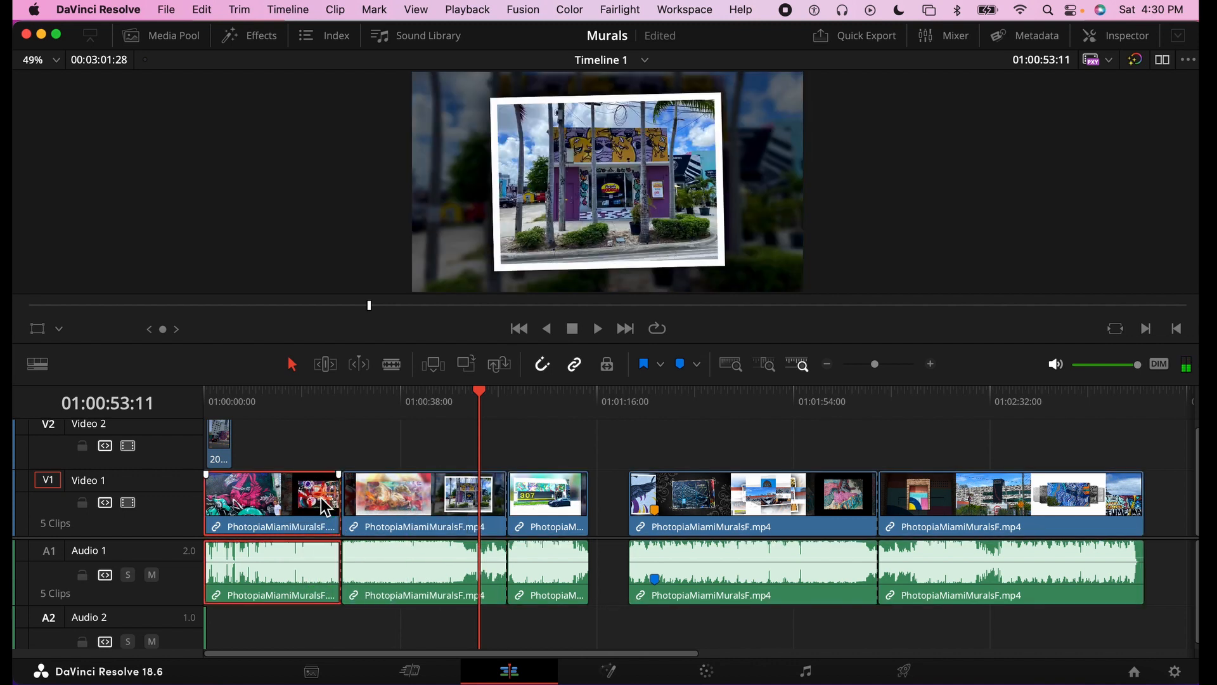
# In Trim Edit mode, ripple the first clip's end about 9 seconds earlier and roll its video edit point about 4 seconds earlier
pyautogui.click(325, 366)
pyautogui.moveTo(329, 471); pyautogui.dragTo(297, 495)
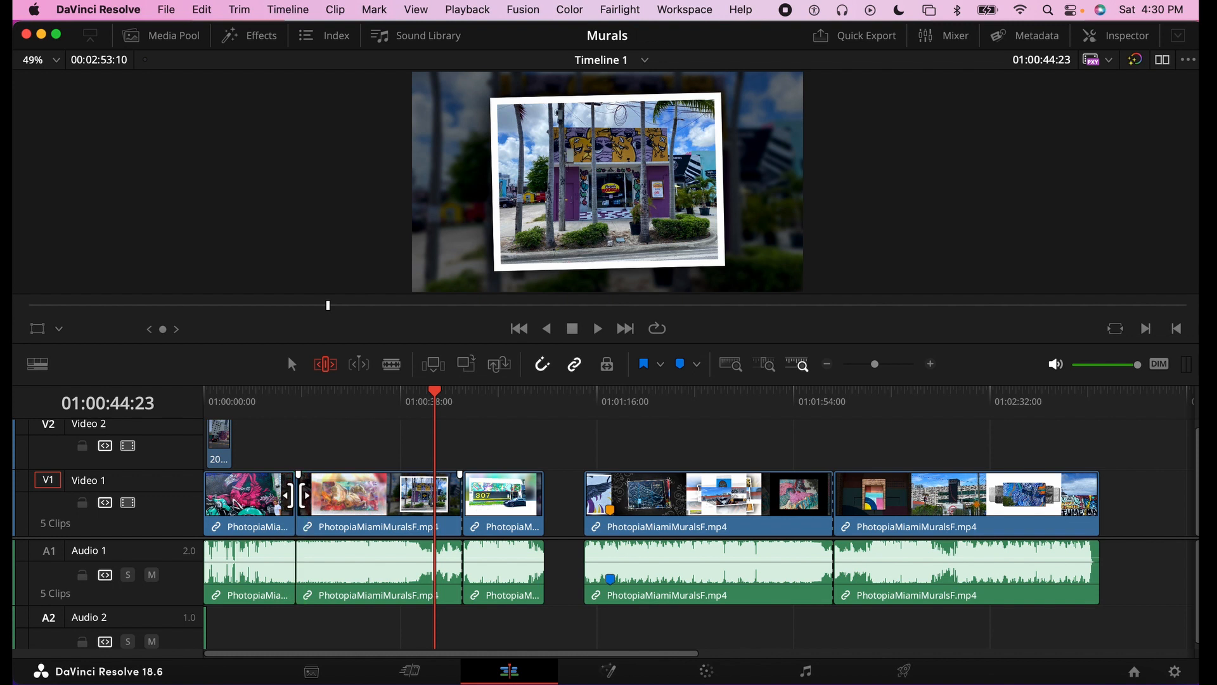
pyautogui.click(297, 496)
pyautogui.click(300, 453)
pyautogui.click(295, 492)
pyautogui.moveTo(288, 491); pyautogui.dragTo(274, 493)
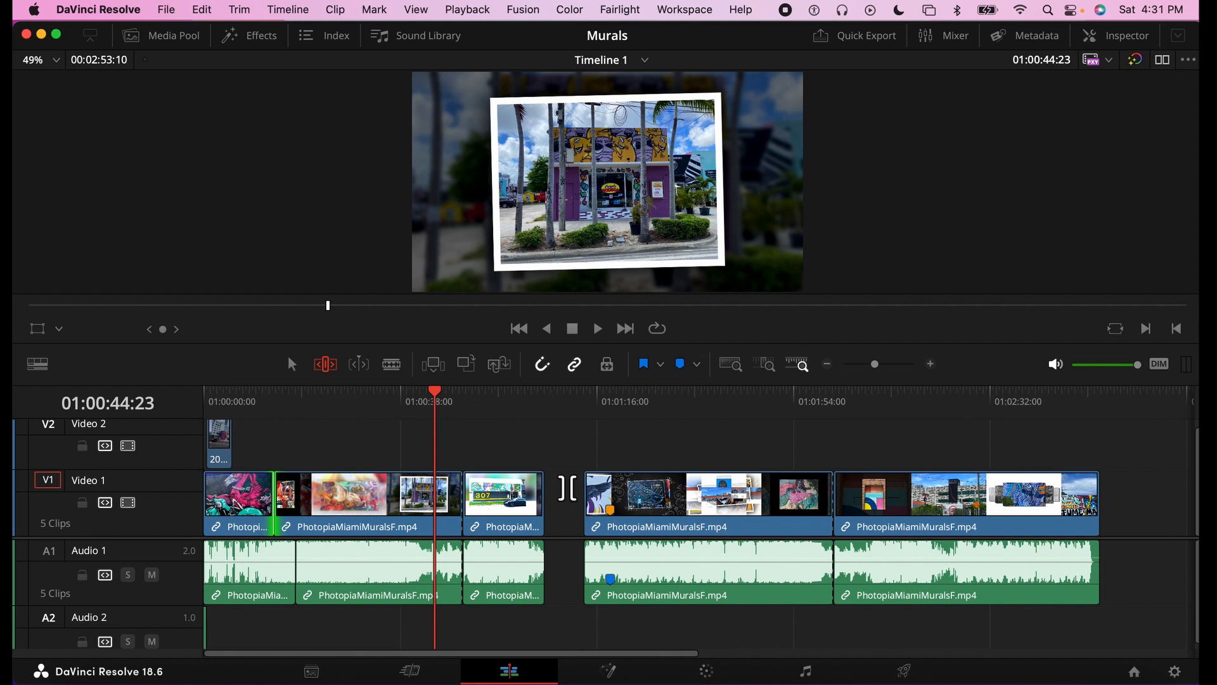
# Try repositioning the third clip with snapping off and on, and return it to the end of the second clip
pyautogui.click(511, 495)
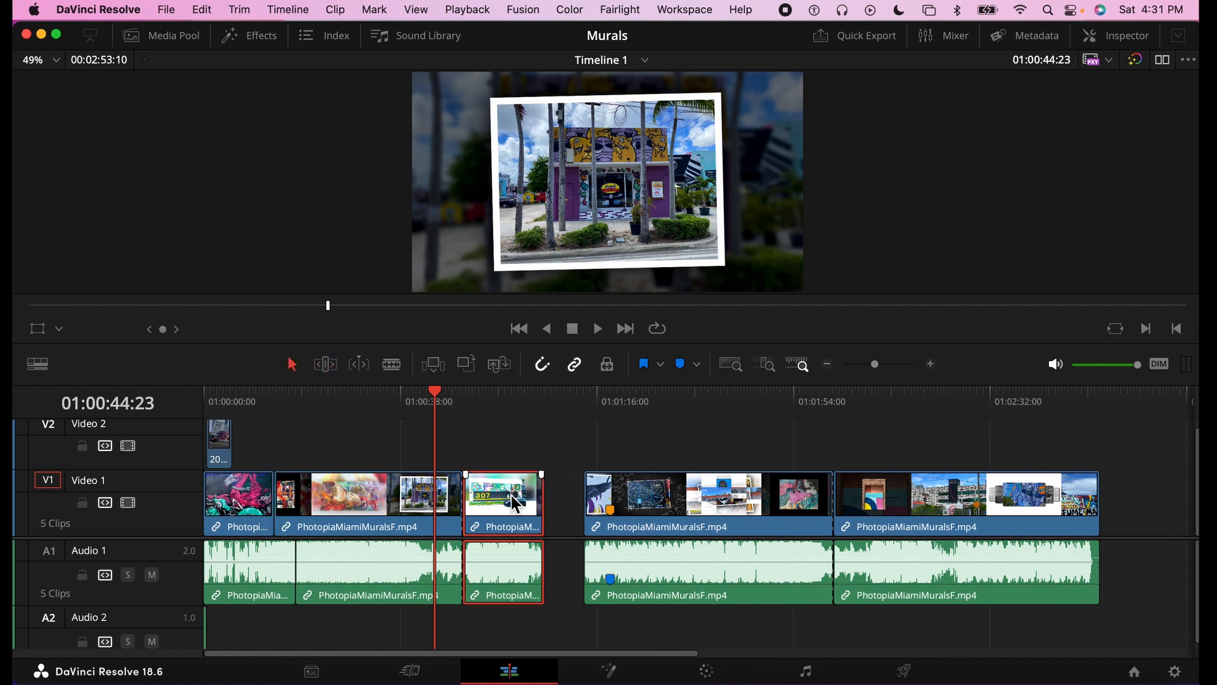
pyautogui.moveTo(504, 497)
pyautogui.mouseDown()
pyautogui.moveTo(532, 497)
pyautogui.moveTo(508, 497)
pyautogui.moveTo(510, 467)
pyautogui.moveTo(638, 470)
pyautogui.moveTo(507, 463)
pyautogui.moveTo(523, 502)
pyautogui.moveTo(534, 495)
pyautogui.moveTo(515, 507)
pyautogui.moveTo(535, 501)
pyautogui.moveTo(504, 500)
pyautogui.moveTo(540, 500)
pyautogui.moveTo(512, 502)
pyautogui.mouseUp()
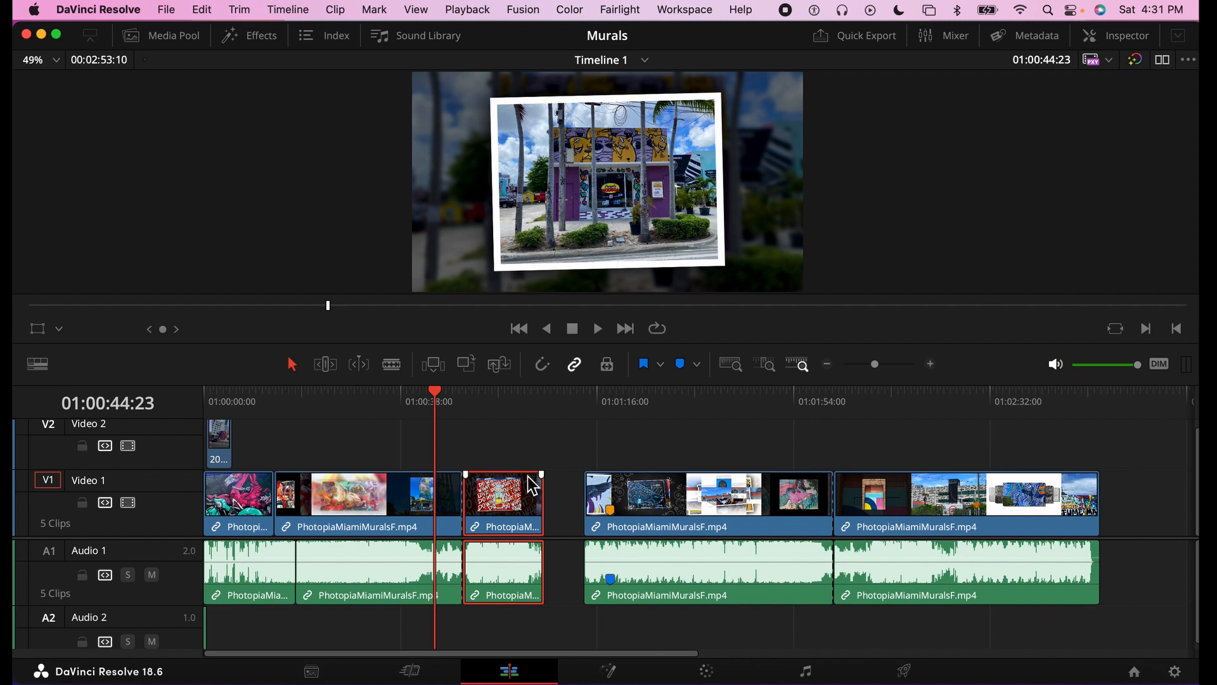
pyautogui.moveTo(515, 500)
pyautogui.mouseDown()
pyautogui.moveTo(643, 501)
pyautogui.moveTo(447, 500)
pyautogui.moveTo(656, 503)
pyautogui.moveTo(477, 499)
pyautogui.moveTo(522, 501)
pyautogui.mouseUp()
pyautogui.click(542, 367)
pyautogui.moveTo(518, 506)
pyautogui.mouseDown()
pyautogui.moveTo(545, 508)
pyautogui.moveTo(500, 499)
pyautogui.moveTo(545, 506)
pyautogui.moveTo(517, 509)
pyautogui.mouseUp()
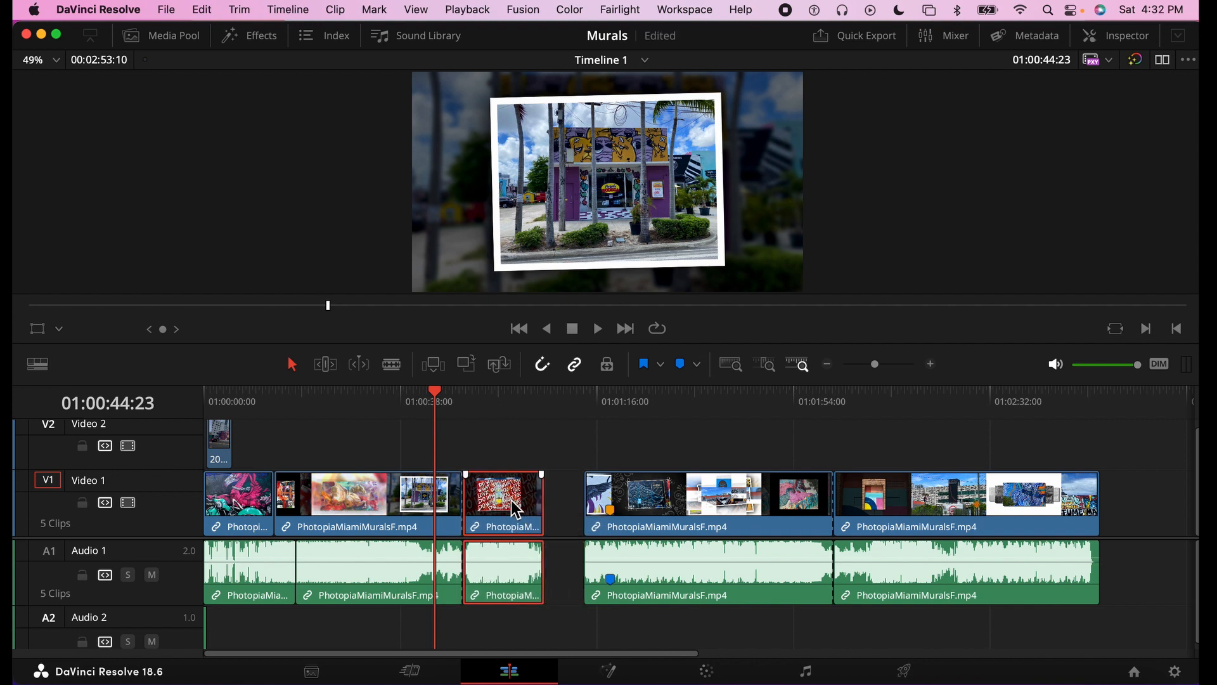
# Position the playhead at 01:00:17:25 on the first audio edit point and zoom the timeline in around it
pyautogui.moveTo(439, 399); pyautogui.dragTo(468, 403)
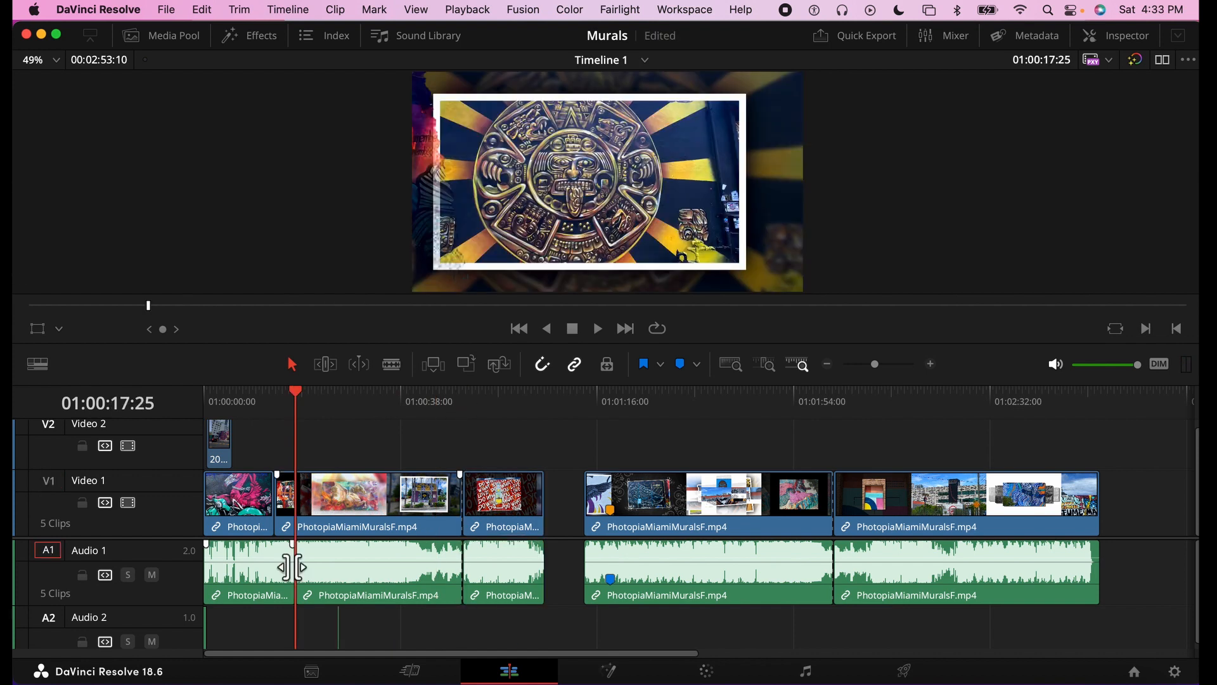
pyautogui.press('super+equal')
pyautogui.press('super+equal')
pyautogui.press('super+equal')
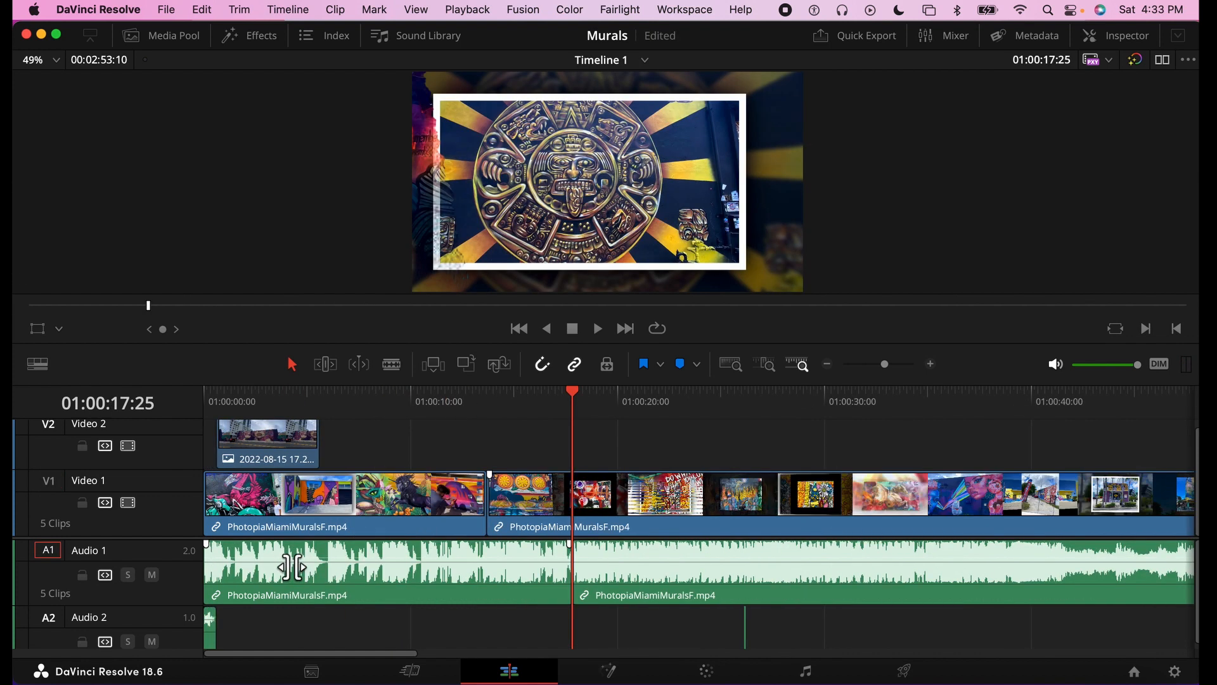
# Lower the volume of the first clip on Audio 1 and show the audio mixer
pyautogui.click(771, 564)
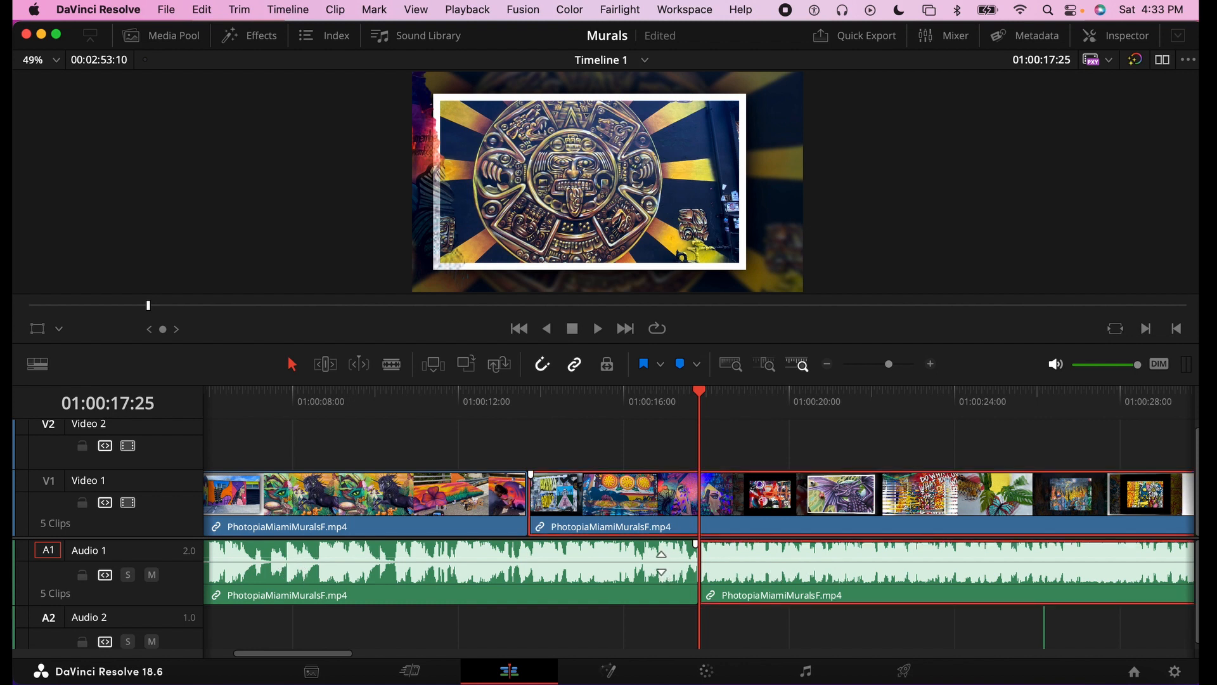
pyautogui.moveTo(661, 563); pyautogui.dragTo(660, 560)
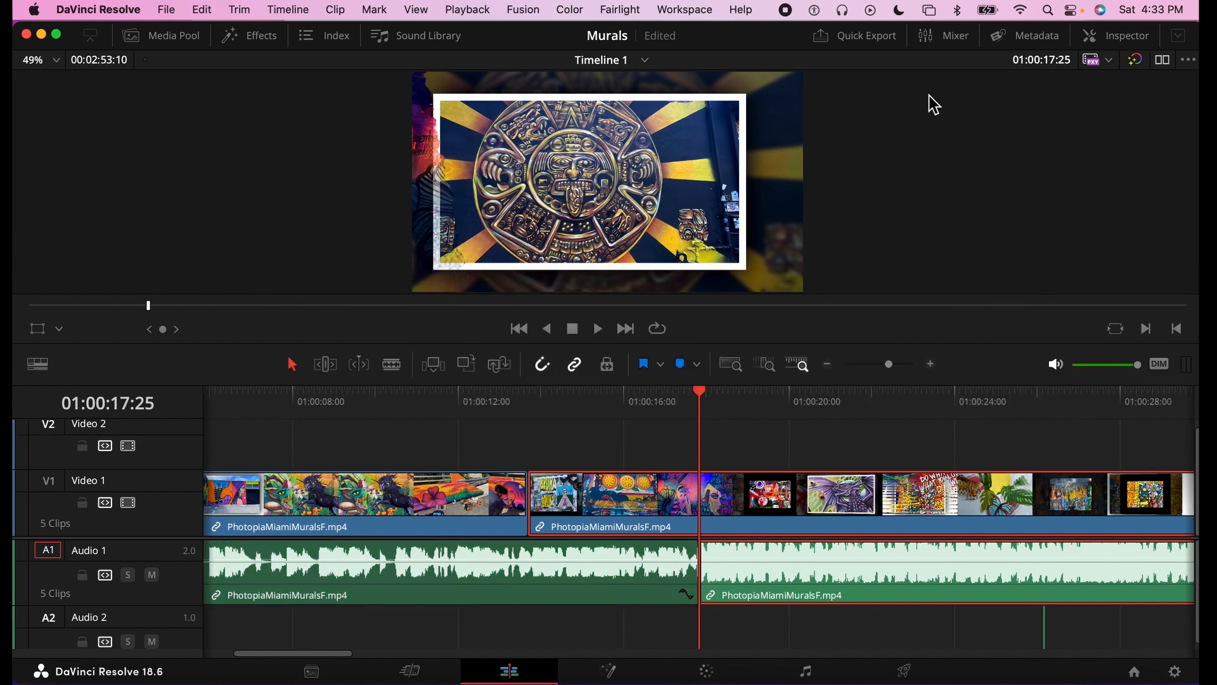
pyautogui.click(947, 38)
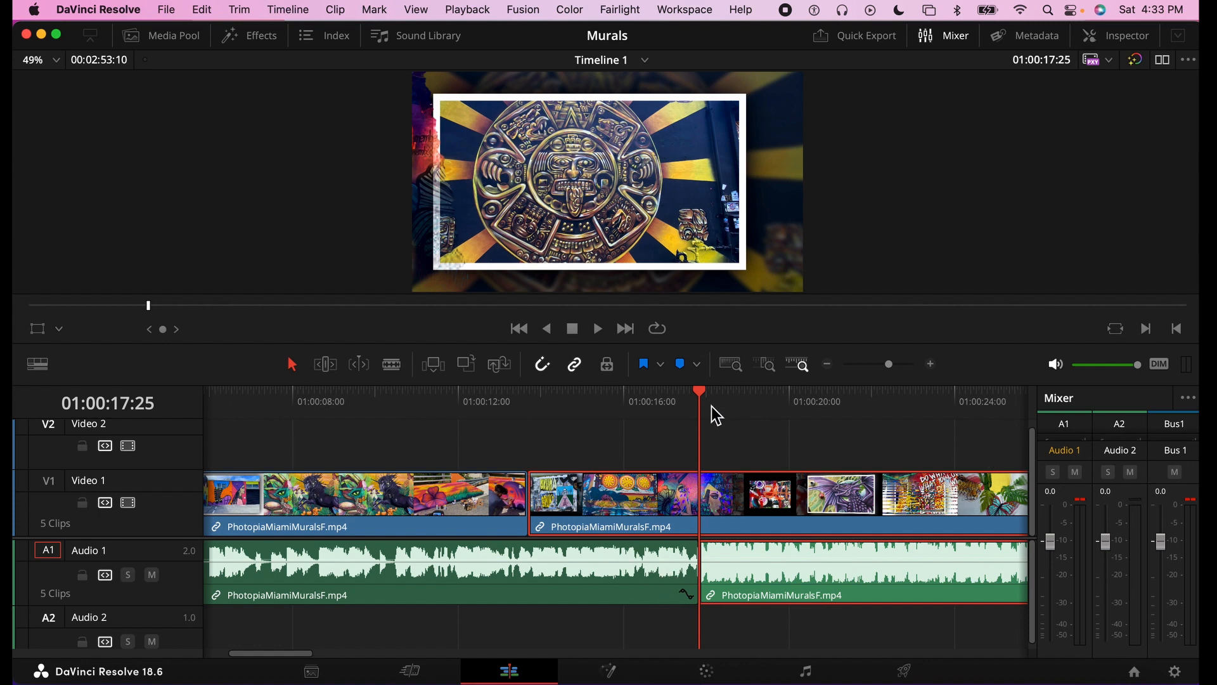
# Play back around the audio edit point to check the levels, and lower the first audio clip's volume further
pyautogui.press('space')
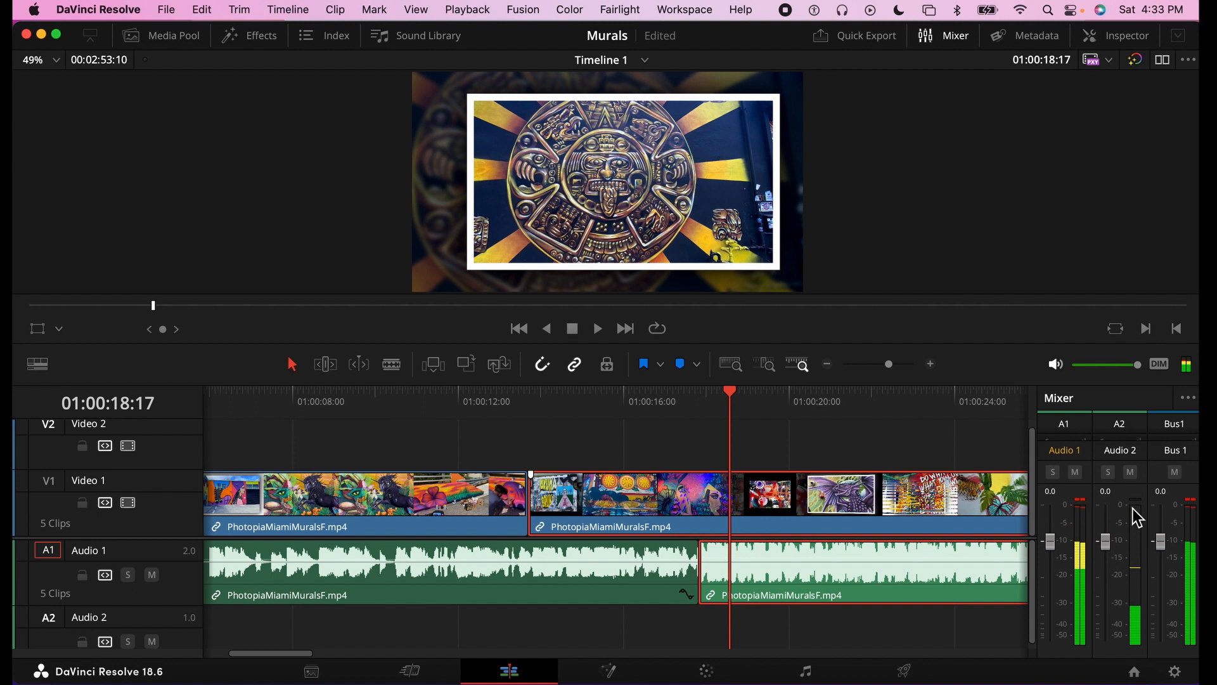
pyautogui.click(602, 404)
pyautogui.click(606, 569)
pyautogui.press('space')
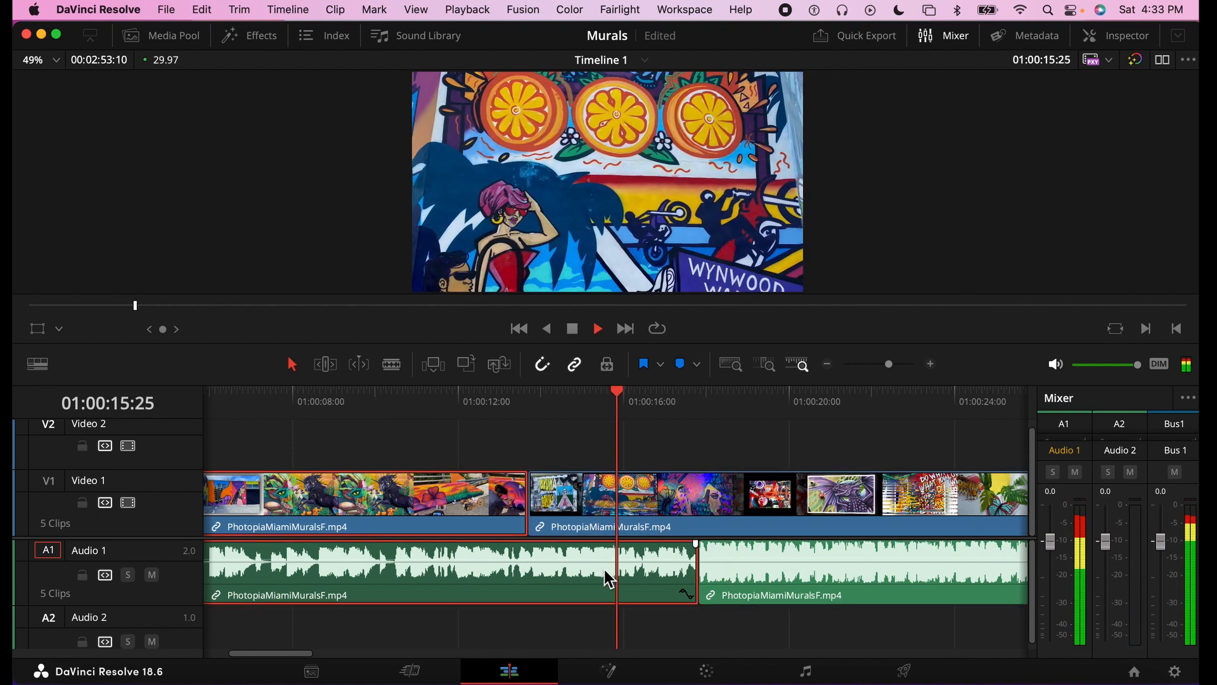
pyautogui.press('space')
pyautogui.moveTo(602, 564); pyautogui.dragTo(602, 566)
pyautogui.press('space')
pyautogui.press('space')
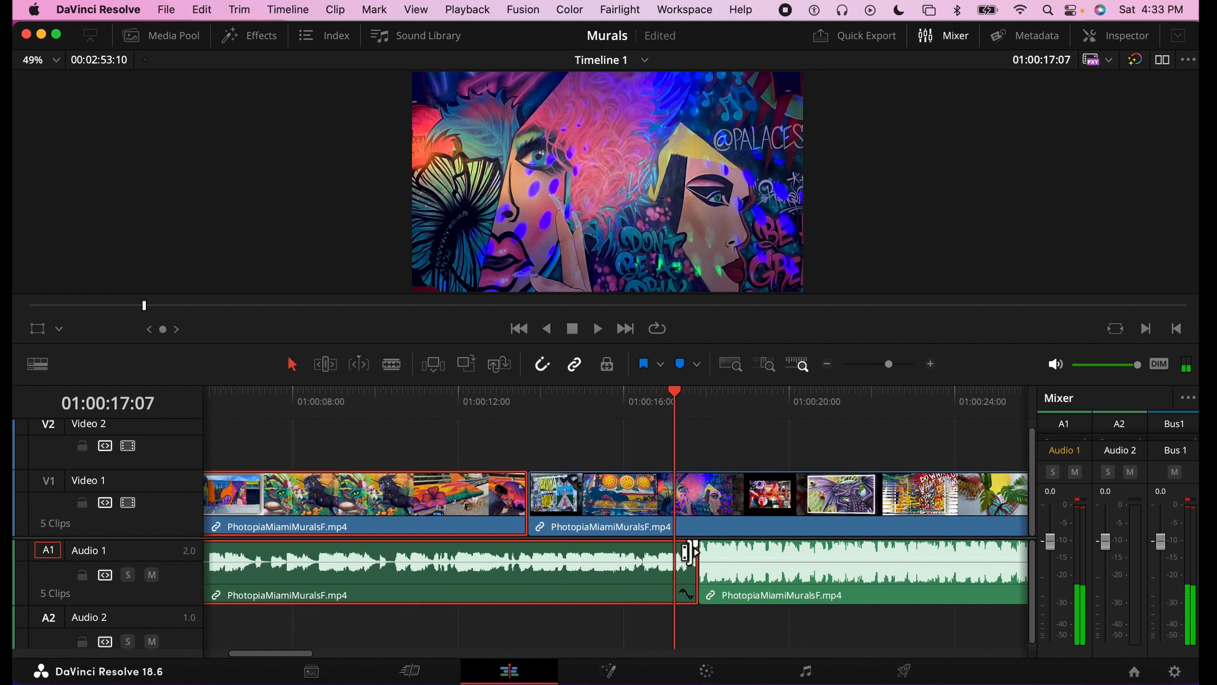
# Add fades of about one second at the audio edit point: a fade-out on the first clip and a fade-in on the second
pyautogui.click(696, 548)
pyautogui.moveTo(697, 549); pyautogui.dragTo(722, 562)
pyautogui.click(712, 560)
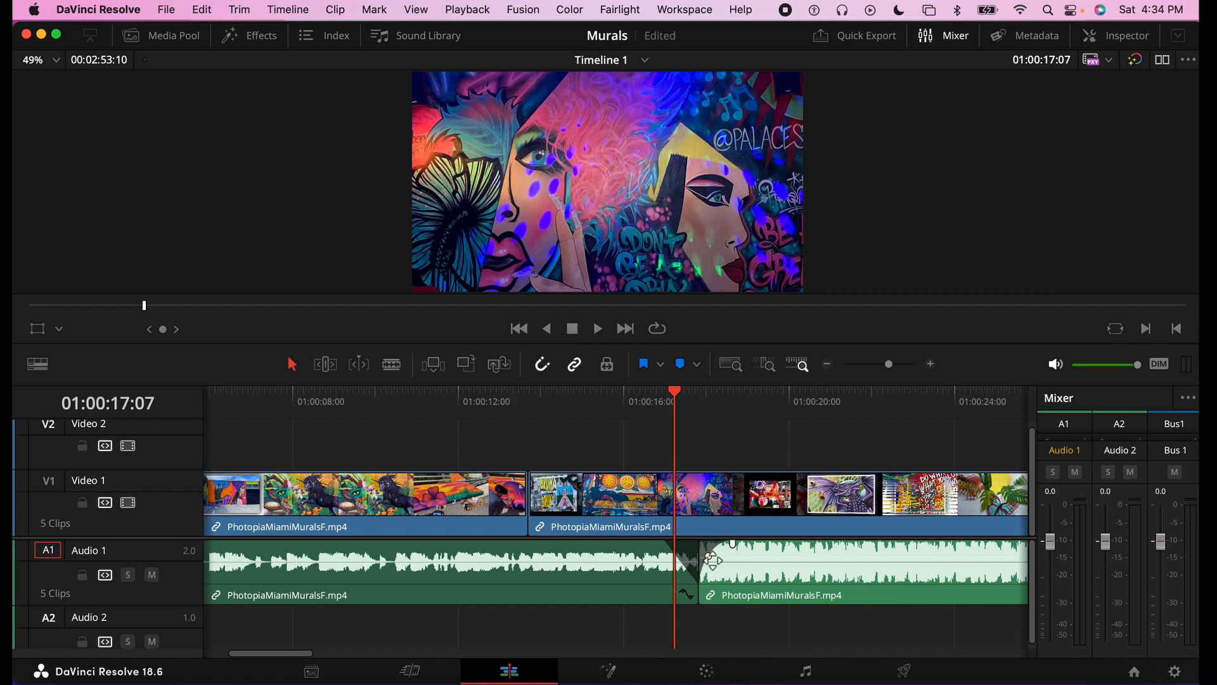
# Apply Auto Color to the second video clip
pyautogui.click(700, 518)
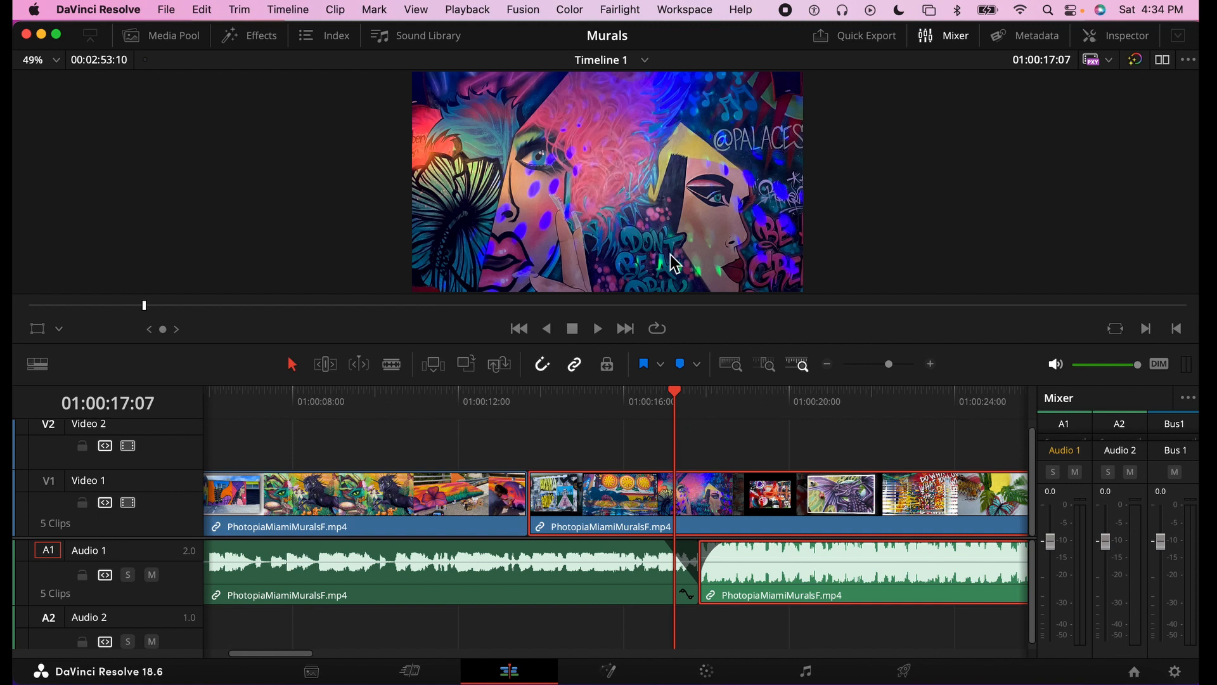
pyautogui.click(570, 10)
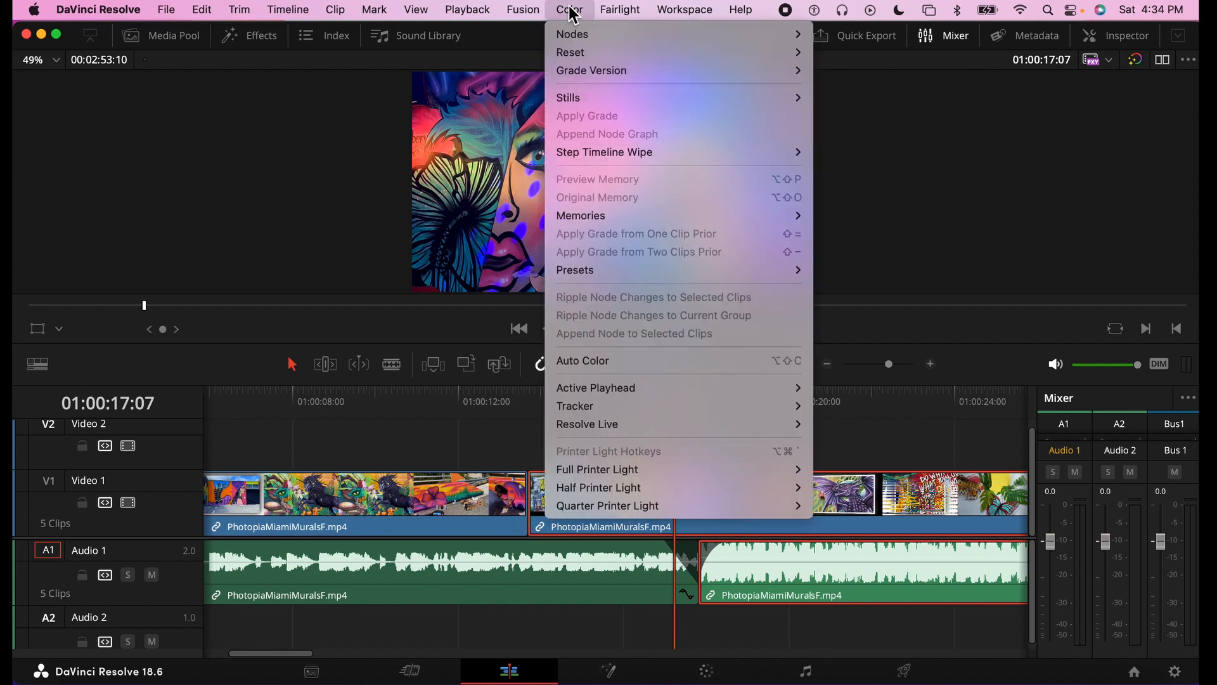
pyautogui.click(604, 360)
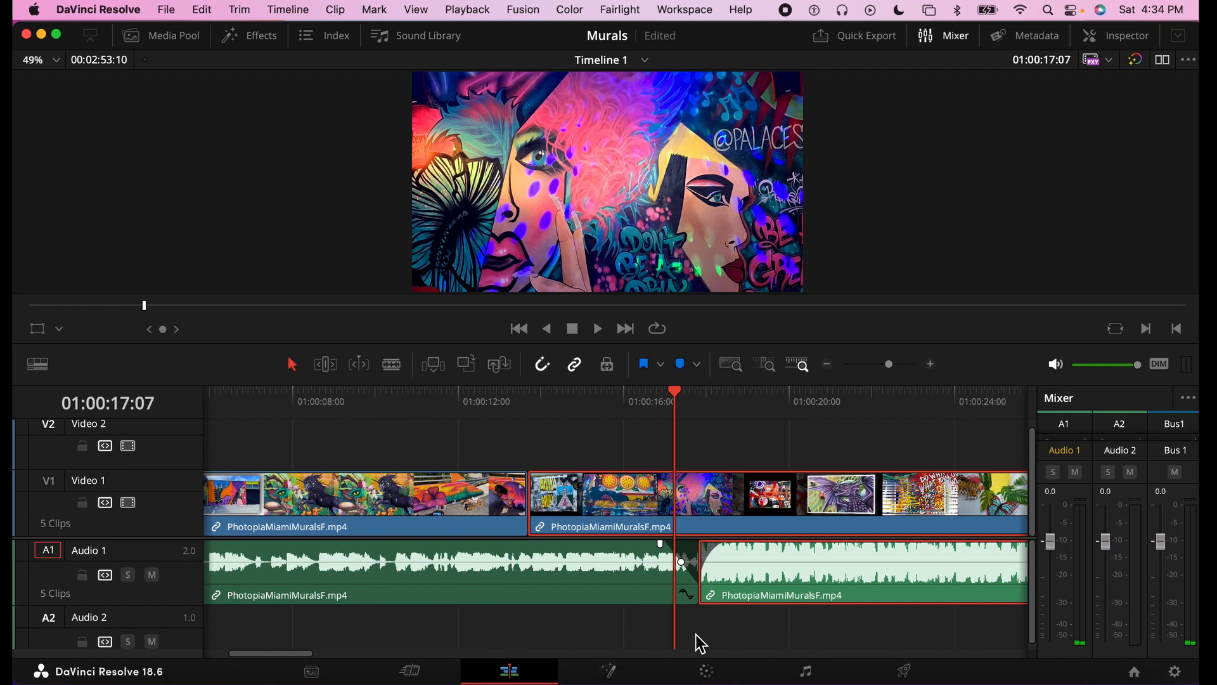
# Switch to the Color page and display the Primaries as Color Wheels after comparing them with the Color Bars
pyautogui.click(708, 672)
pyautogui.click(135, 390)
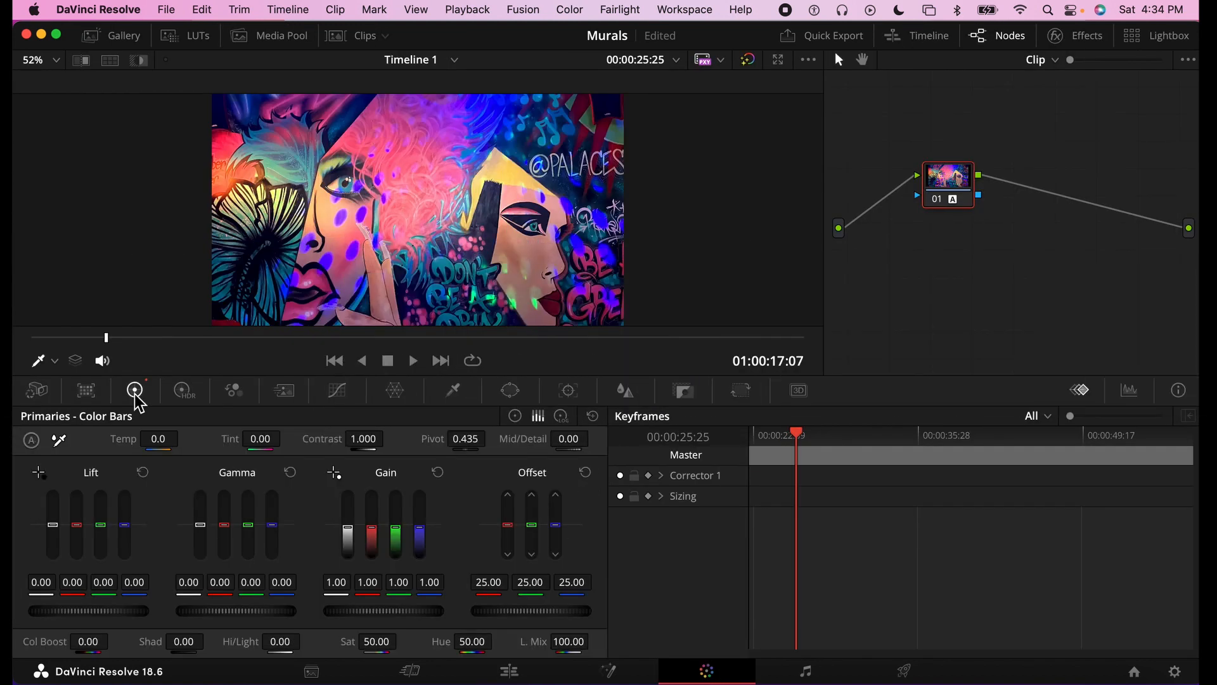
pyautogui.click(514, 416)
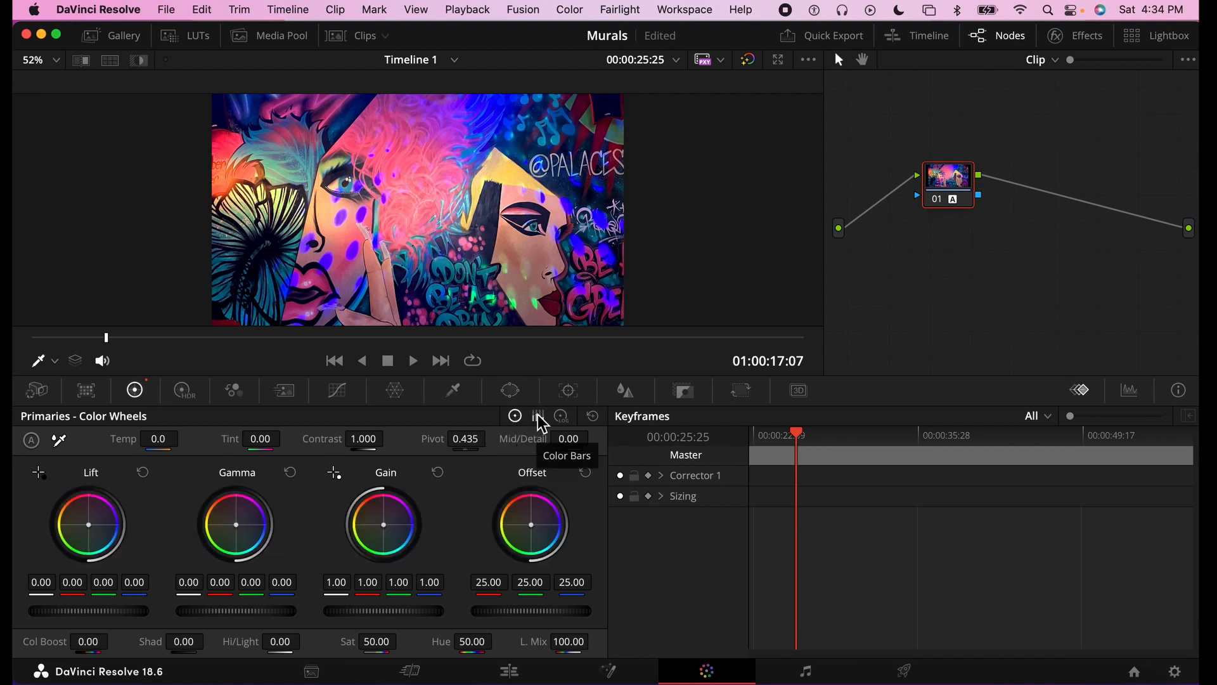
pyautogui.click(540, 418)
pyautogui.click(515, 416)
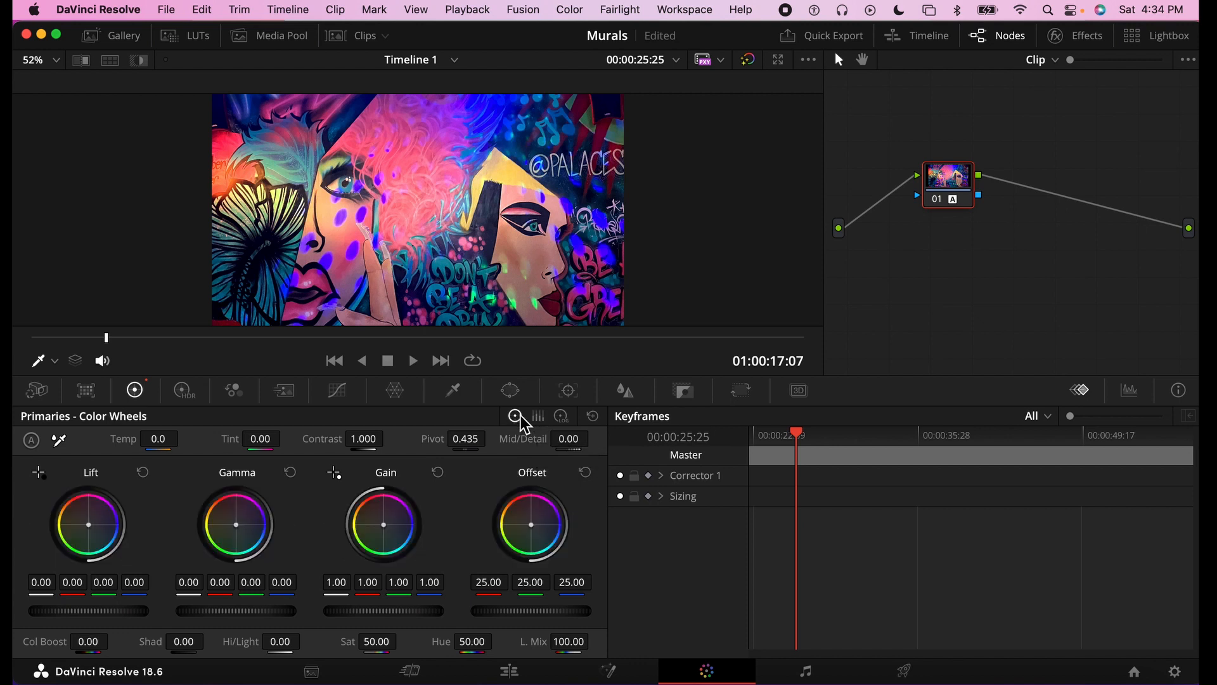
# Set Color Boost to 34.00, Shadows to 10.50, Highlights to 77.50 and Saturation to 60.20, and undo a trial hue shift
pyautogui.moveTo(87, 642); pyautogui.dragTo(187, 644)
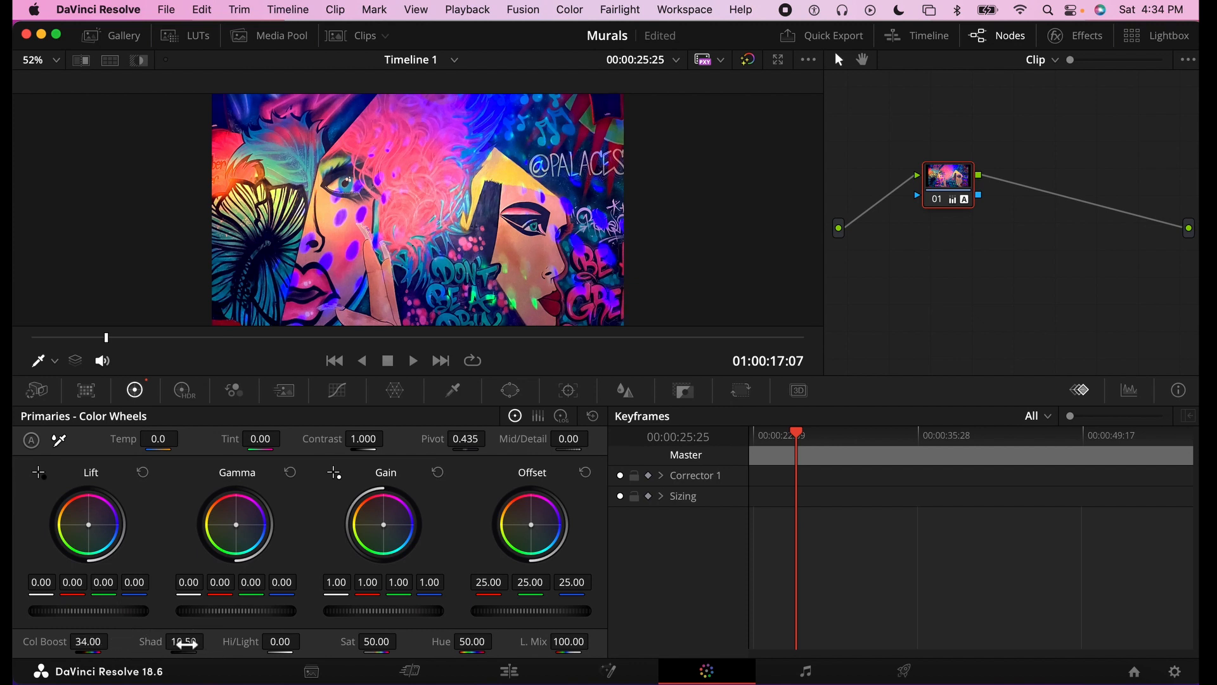
pyautogui.moveTo(276, 647); pyautogui.dragTo(377, 644)
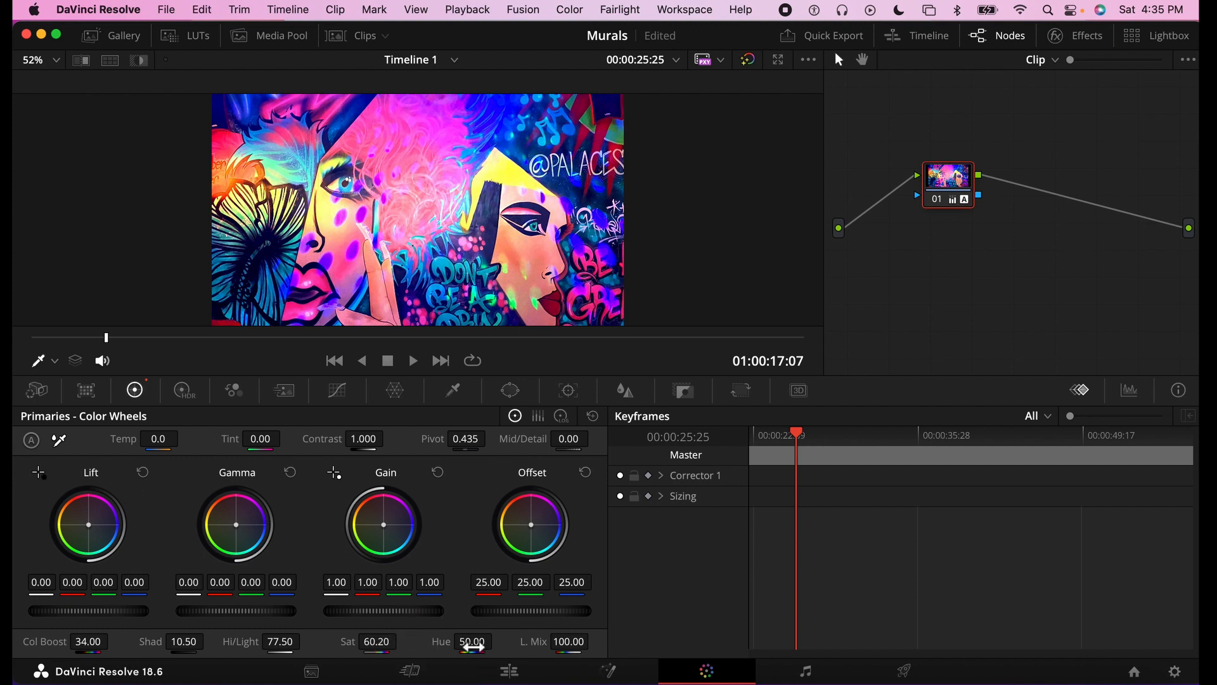
pyautogui.moveTo(477, 642)
pyautogui.mouseDown()
pyautogui.moveTo(435, 640)
pyautogui.moveTo(568, 641)
pyautogui.moveTo(475, 641)
pyautogui.mouseUp()
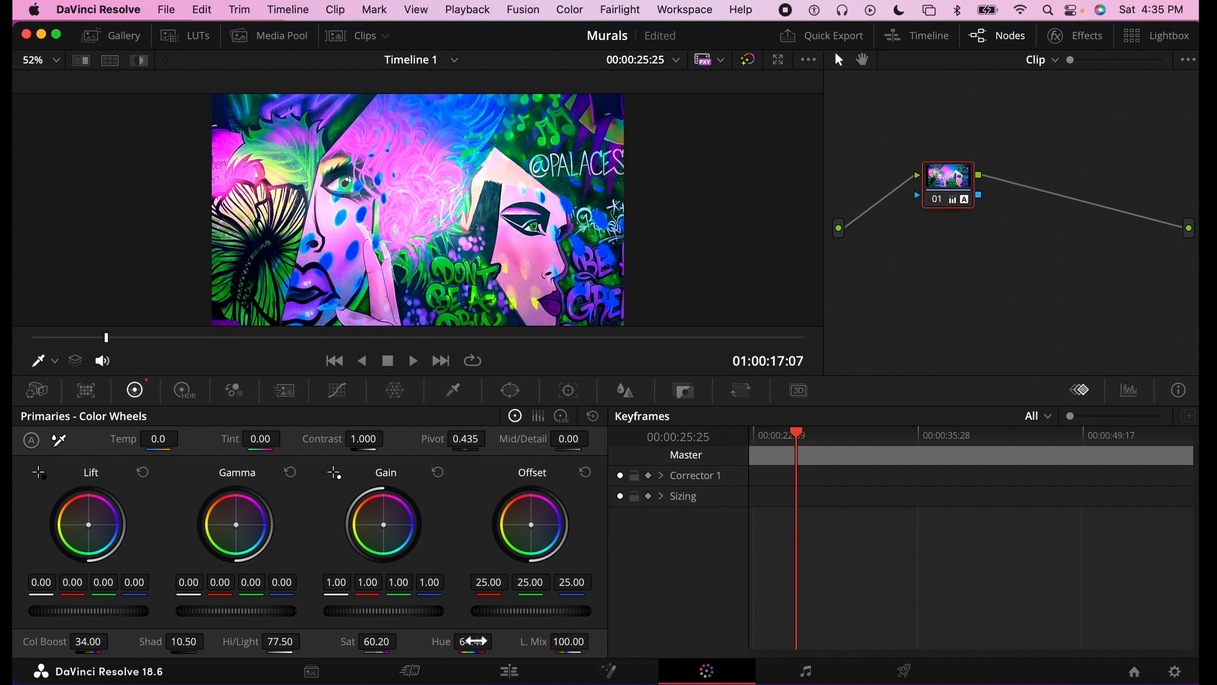
pyautogui.press('super+z')
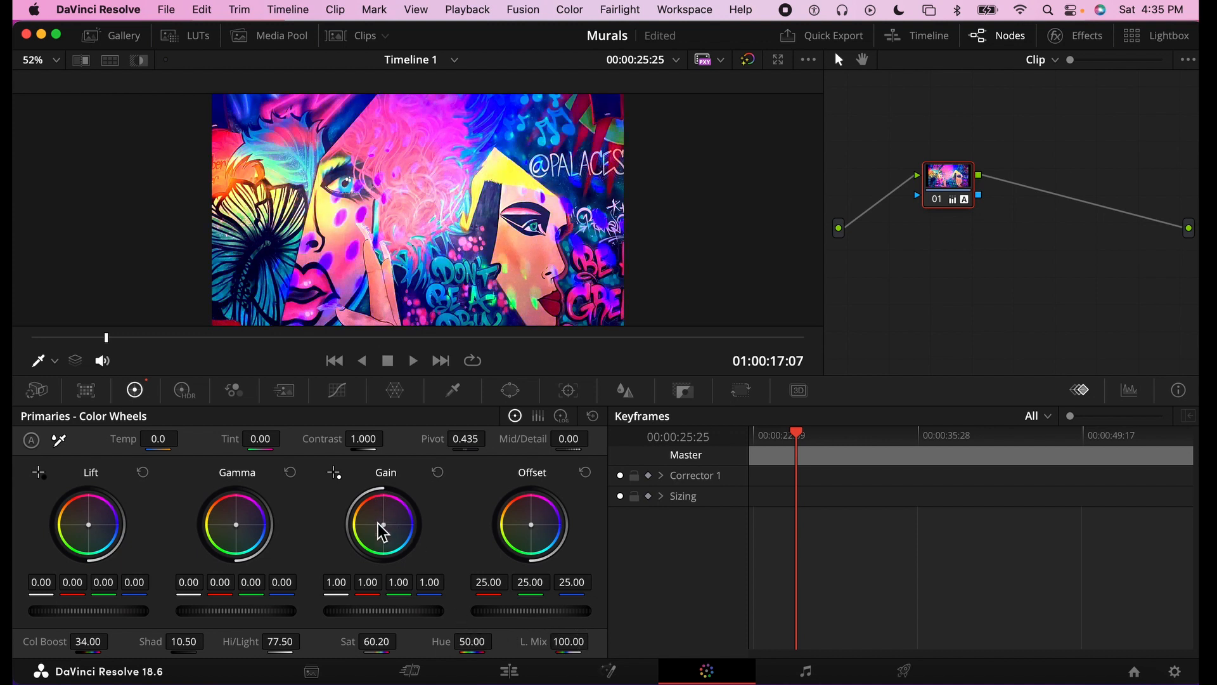
# Set the clip's Contrast to 1.160, Tint to -12.00 and Temp to -200.0 in the Primaries
pyautogui.moveTo(363, 441)
pyautogui.mouseDown()
pyautogui.moveTo(516, 437)
pyautogui.moveTo(339, 437)
pyautogui.moveTo(465, 448)
pyautogui.moveTo(364, 442)
pyautogui.mouseUp()
pyautogui.moveTo(261, 439)
pyautogui.mouseDown()
pyautogui.moveTo(73, 444)
pyautogui.moveTo(257, 440)
pyautogui.mouseUp()
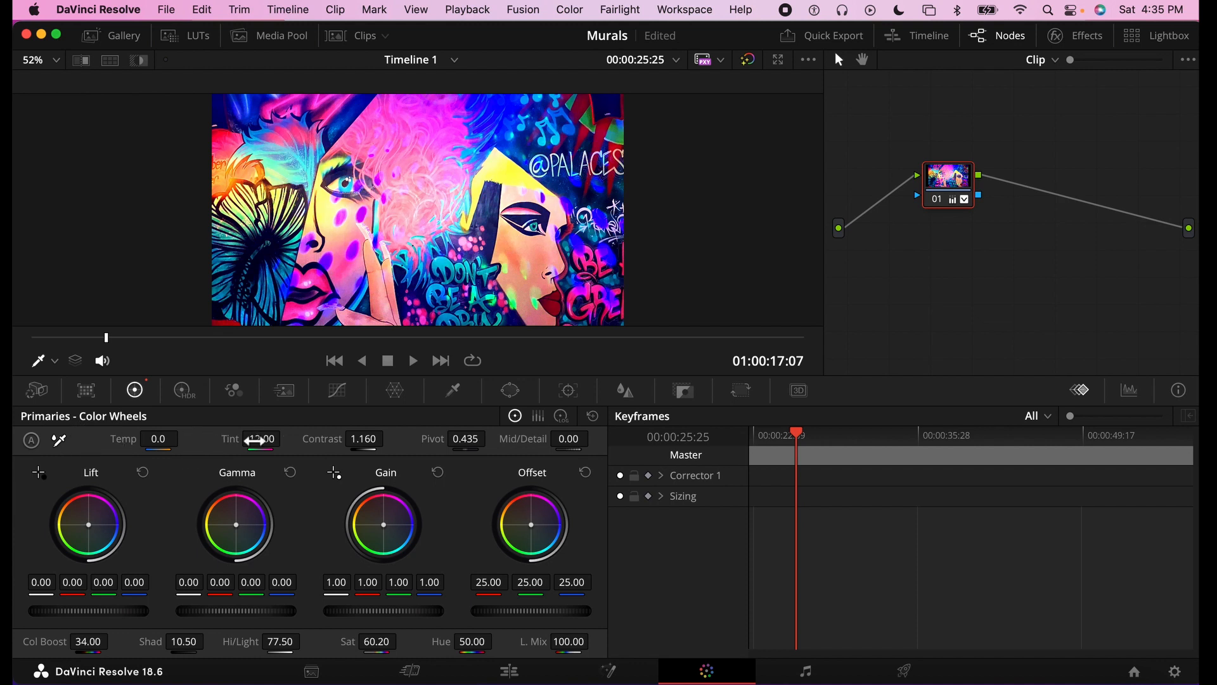
pyautogui.moveTo(142, 443)
pyautogui.mouseDown()
pyautogui.moveTo(364, 446)
pyautogui.moveTo(120, 436)
pyautogui.moveTo(152, 442)
pyautogui.mouseUp()
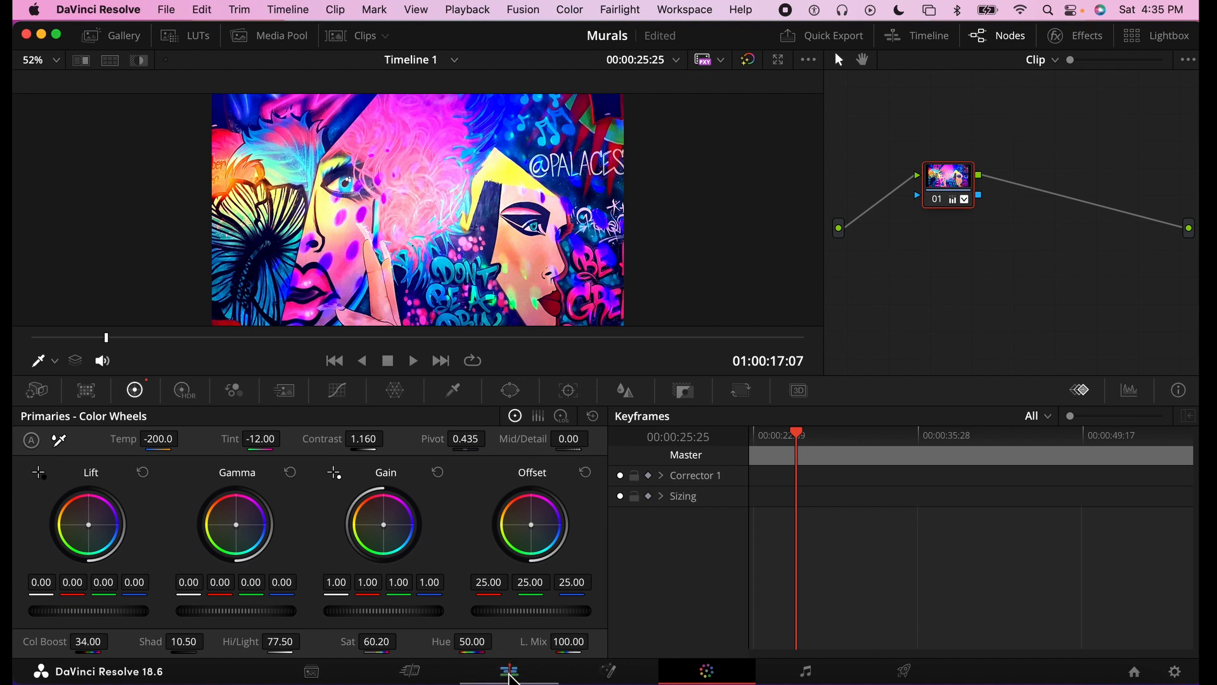
# Return to the Edit page and open the Inspector for the second video clip
pyautogui.click(509, 670)
pyautogui.click(684, 453)
pyautogui.click(620, 519)
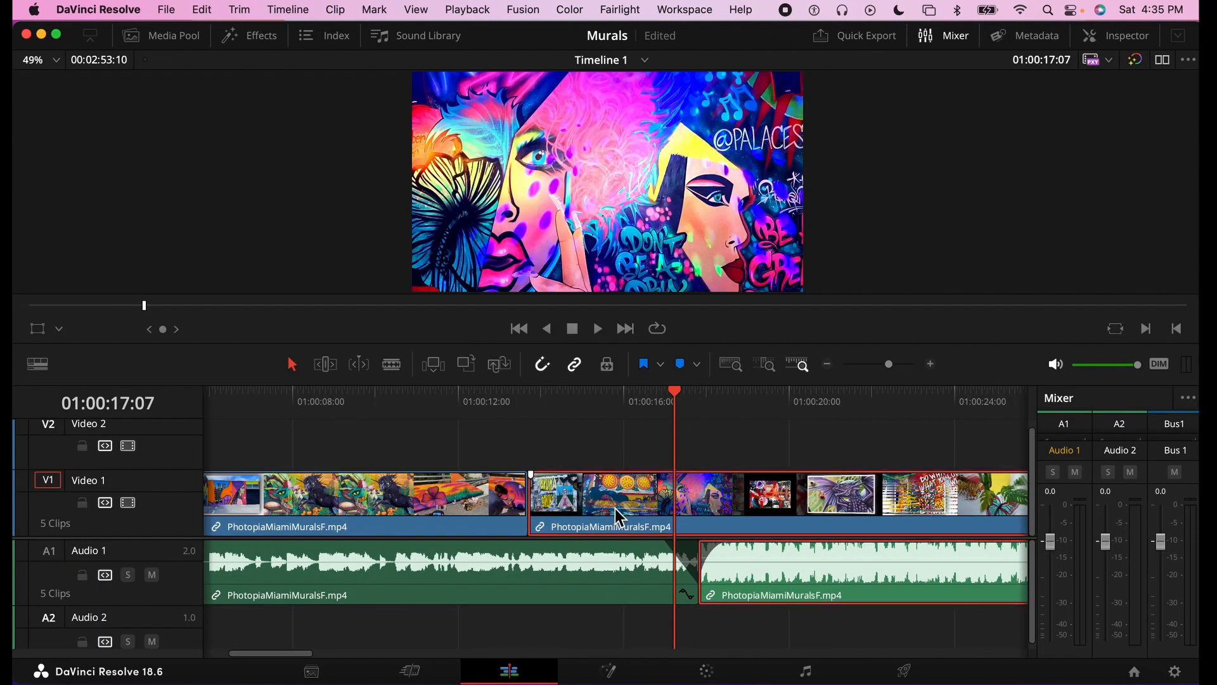
pyautogui.click(1122, 36)
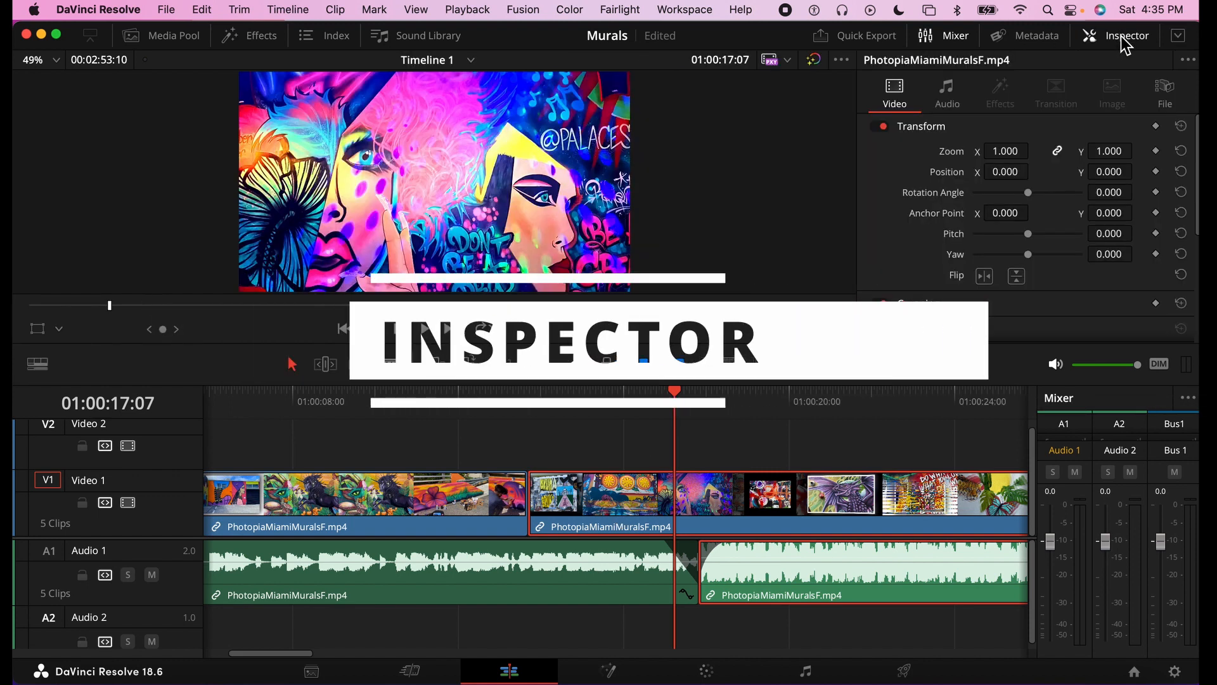
# Try Zoom 1.040, Position X 8, Anchor Point X -31, Pitch -0.630, Yaw 0.859 and both flips, and reset and collapse the Transform settings
pyautogui.moveTo(1015, 154)
pyautogui.mouseDown()
pyautogui.moveTo(1100, 158)
pyautogui.moveTo(982, 157)
pyautogui.moveTo(1014, 154)
pyautogui.moveTo(1016, 170)
pyautogui.moveTo(999, 171)
pyautogui.mouseUp()
pyautogui.moveTo(1001, 219); pyautogui.dragTo(393, 371)
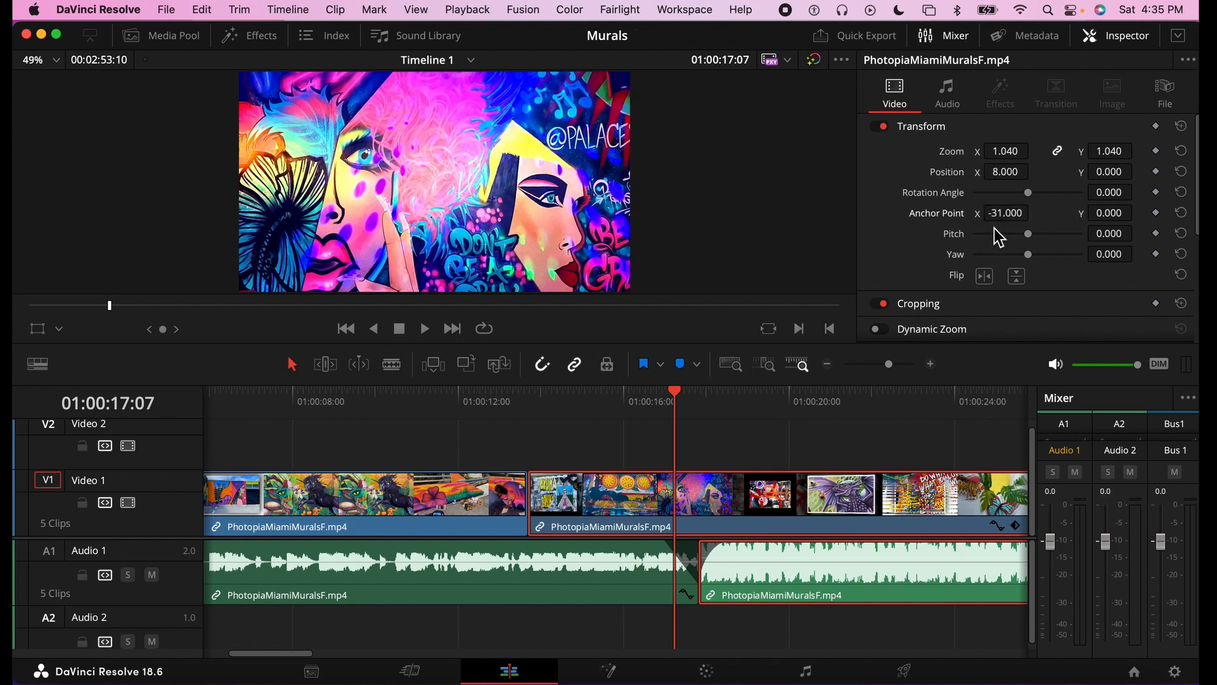
pyautogui.scroll(-3, 990, 231)
pyautogui.scroll(3, 993, 229)
pyautogui.moveTo(1025, 232); pyautogui.dragTo(1044, 253)
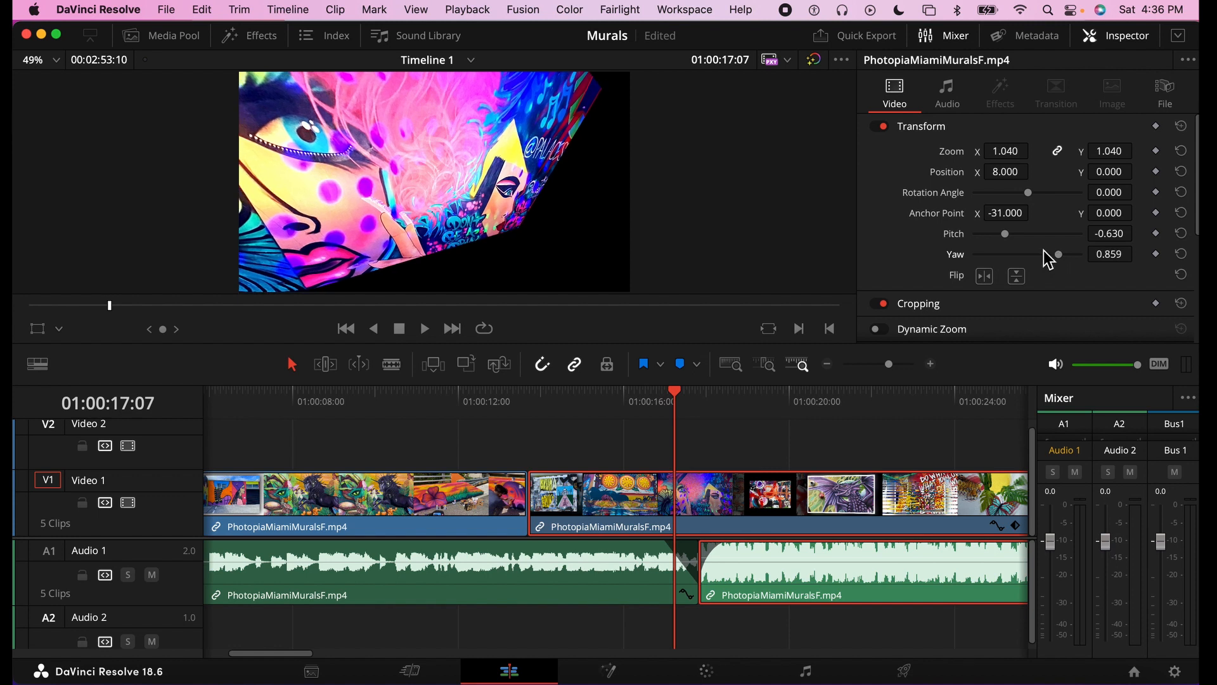
pyautogui.click(985, 276)
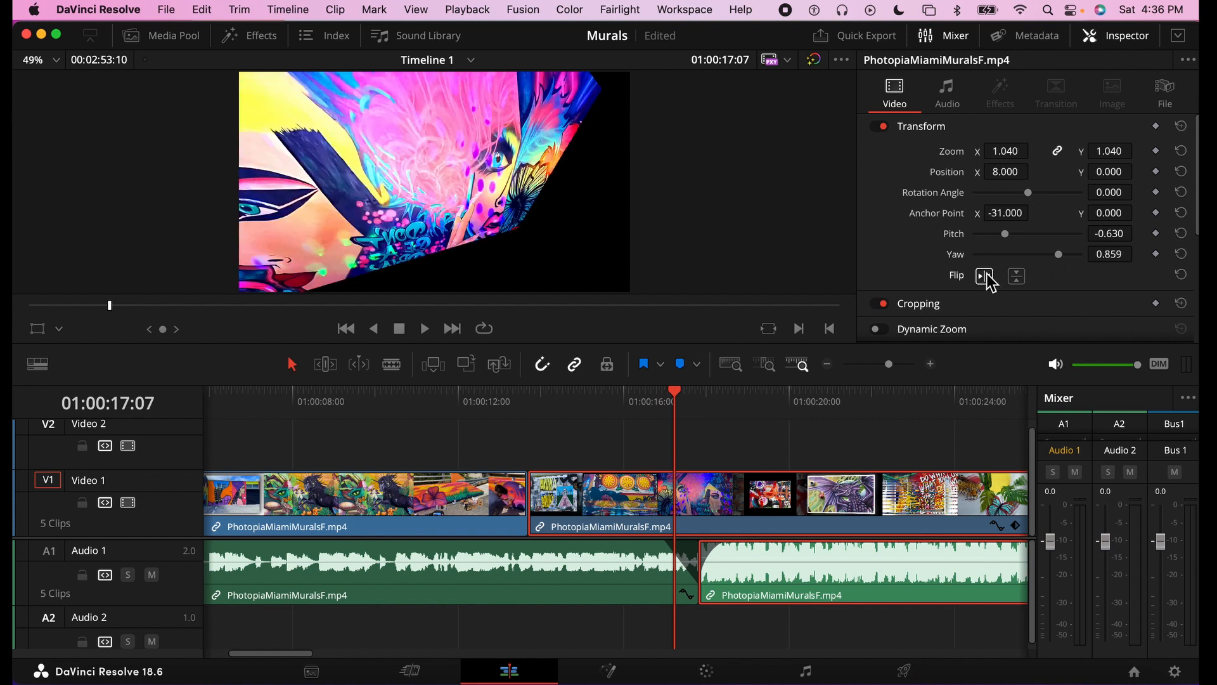
pyautogui.click(1018, 277)
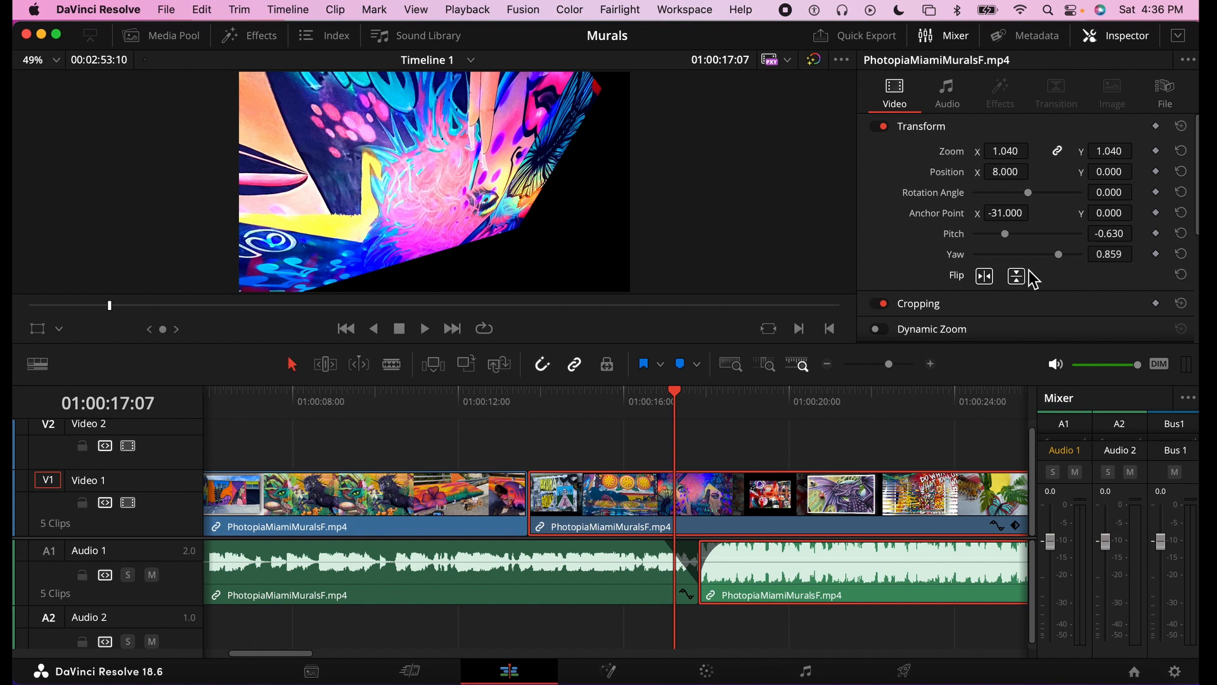
pyautogui.click(1182, 128)
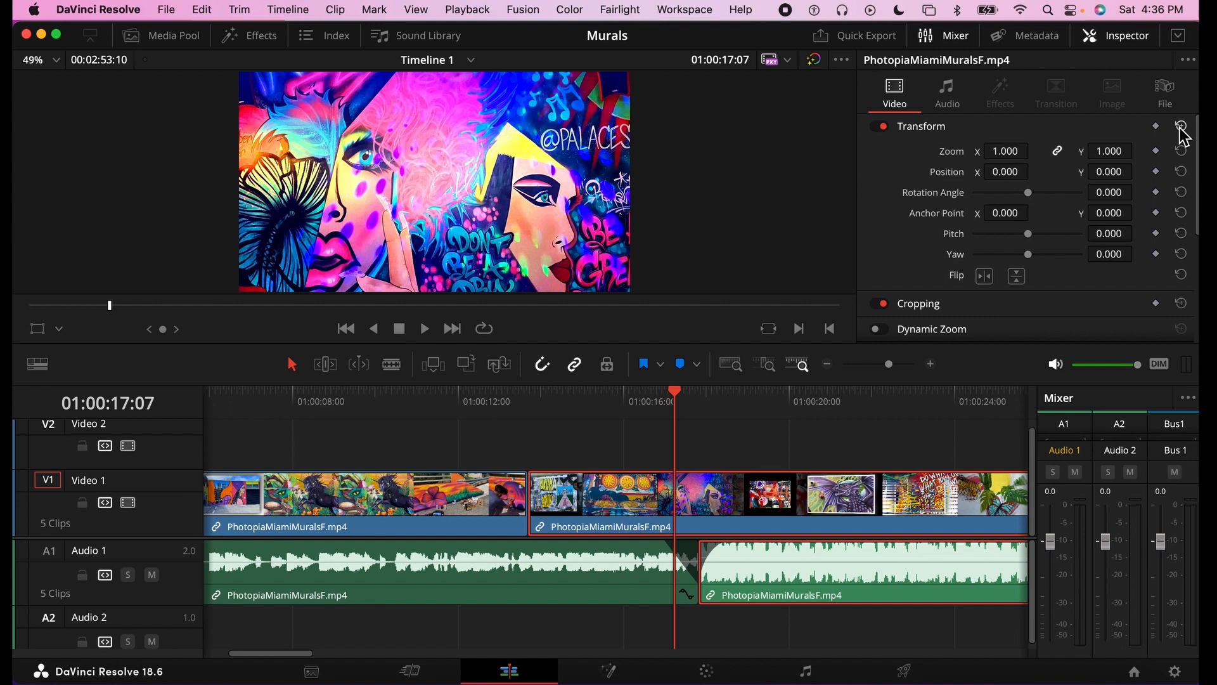
pyautogui.click(1049, 132)
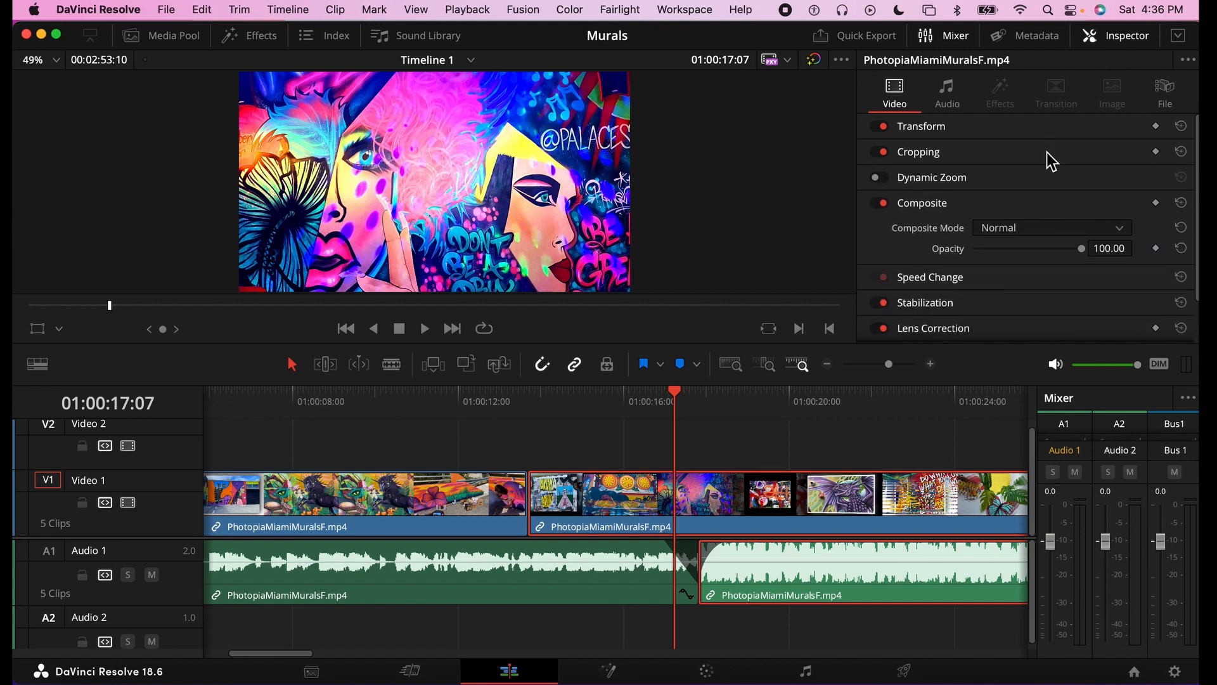
# Try cropping 425 left, 381.1 right, 305 top and 420.5 bottom with Softness 20.61, and reset and collapse the Cropping settings
pyautogui.click(1047, 152)
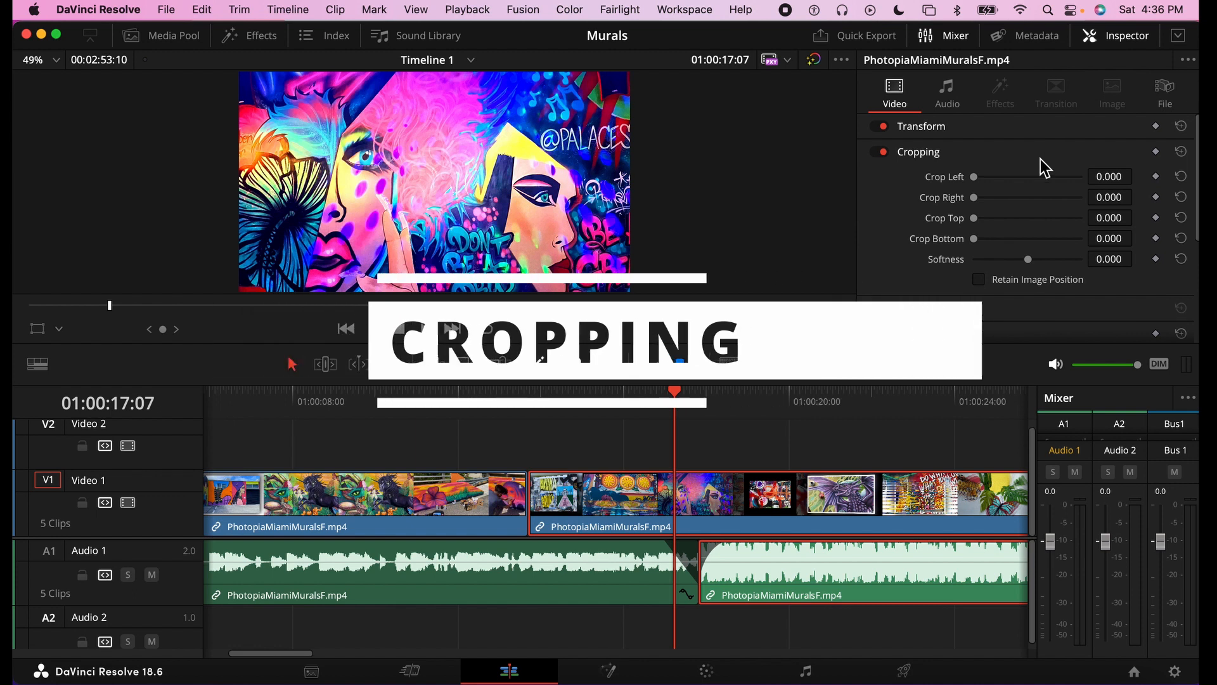
pyautogui.moveTo(974, 177); pyautogui.dragTo(1015, 239)
pyautogui.moveTo(1032, 265)
pyautogui.mouseDown()
pyautogui.moveTo(970, 260)
pyautogui.moveTo(1075, 273)
pyautogui.moveTo(1044, 274)
pyautogui.mouseUp()
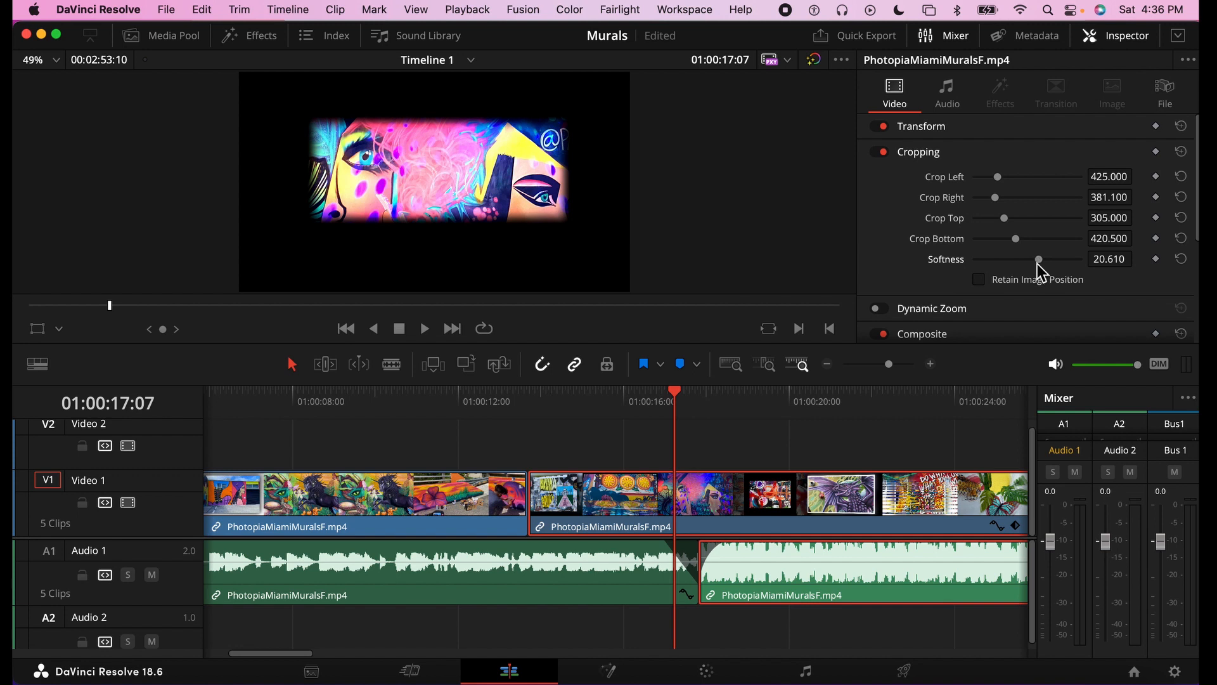
pyautogui.click(1182, 154)
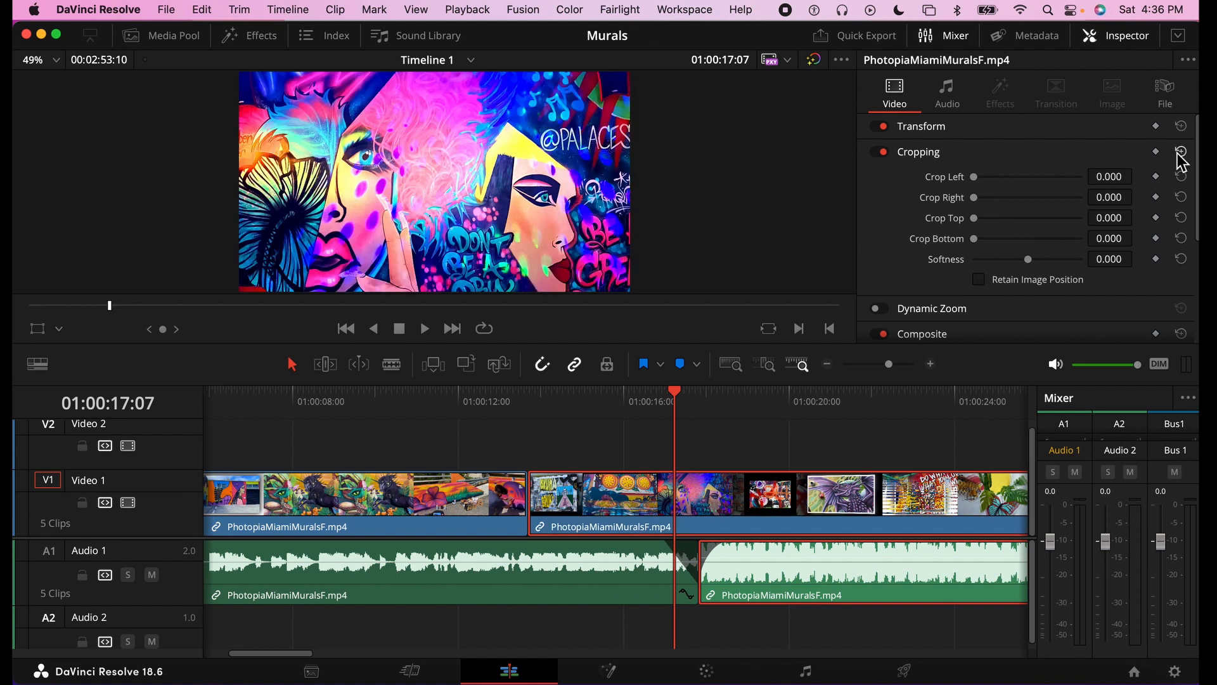
pyautogui.click(1049, 154)
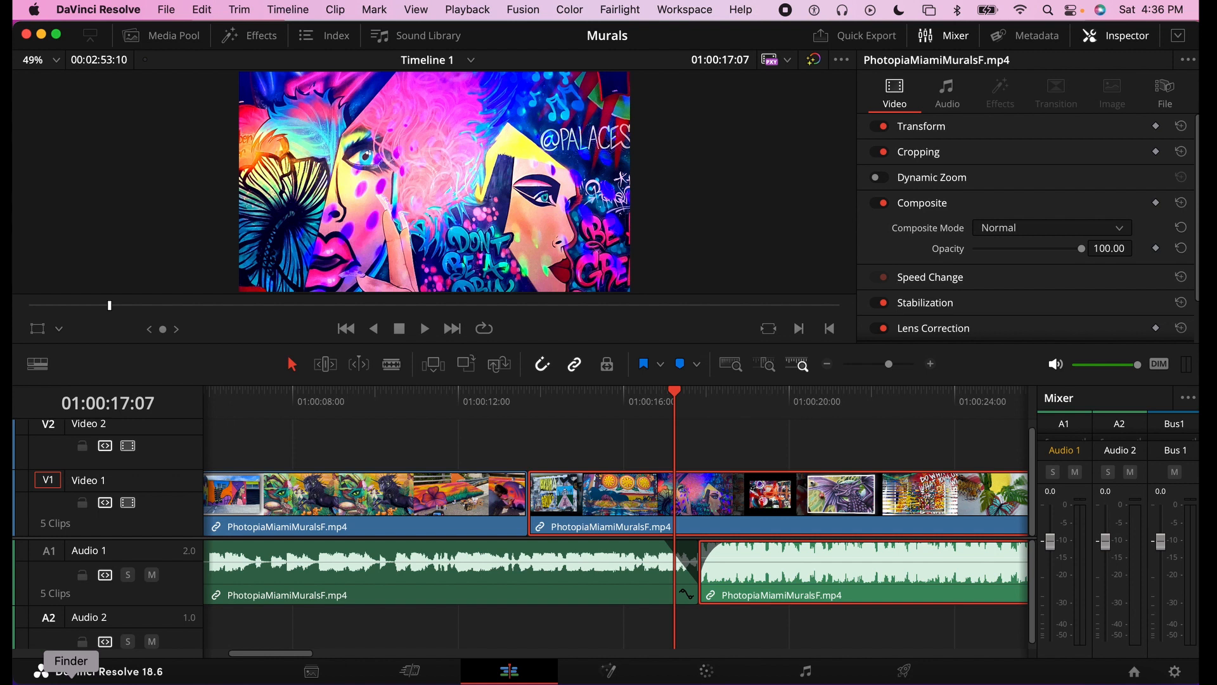
# Place the still 2022-08-15 17.29.10.jpg on Video 2 starting at 01:00:07:21, select it and move the playhead to its start
pyautogui.click(152, 40)
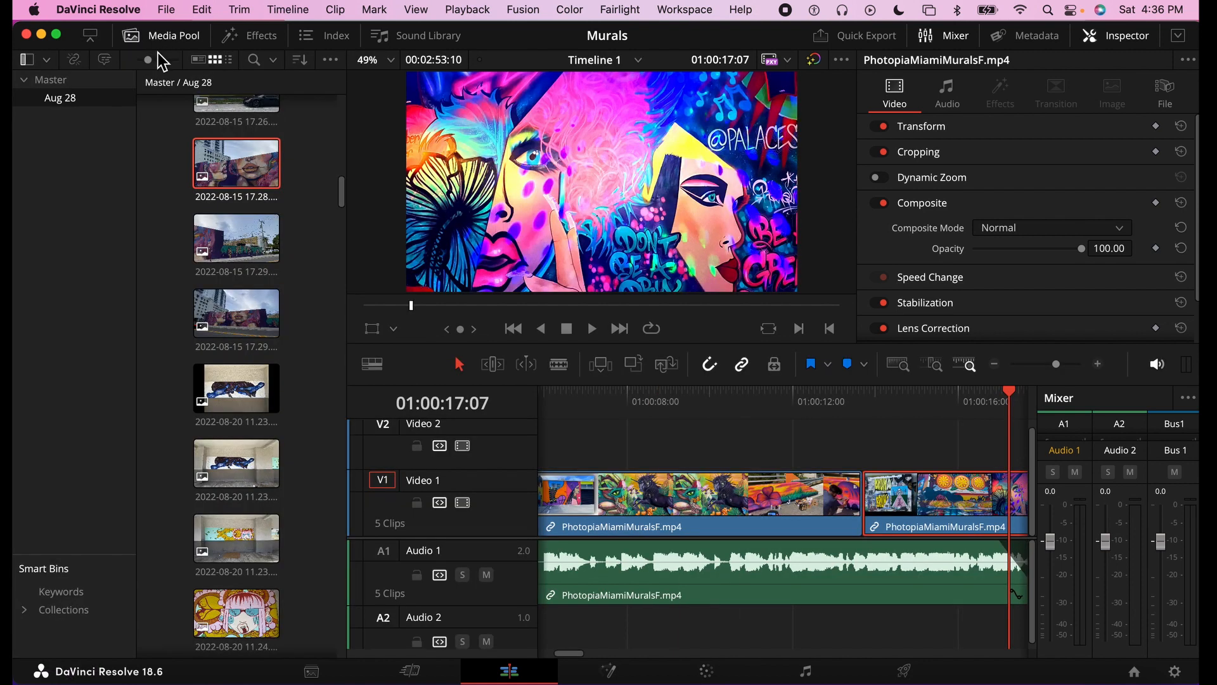
pyautogui.moveTo(223, 318); pyautogui.dragTo(613, 442)
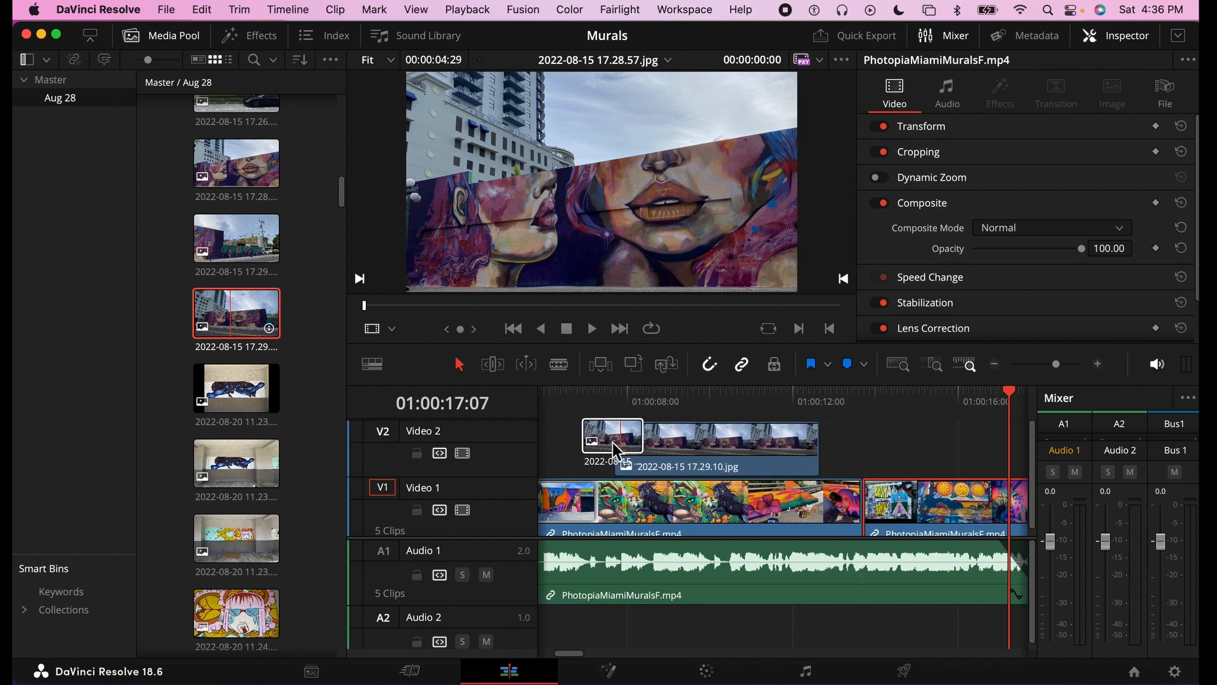
pyautogui.click(649, 392)
pyautogui.click(657, 445)
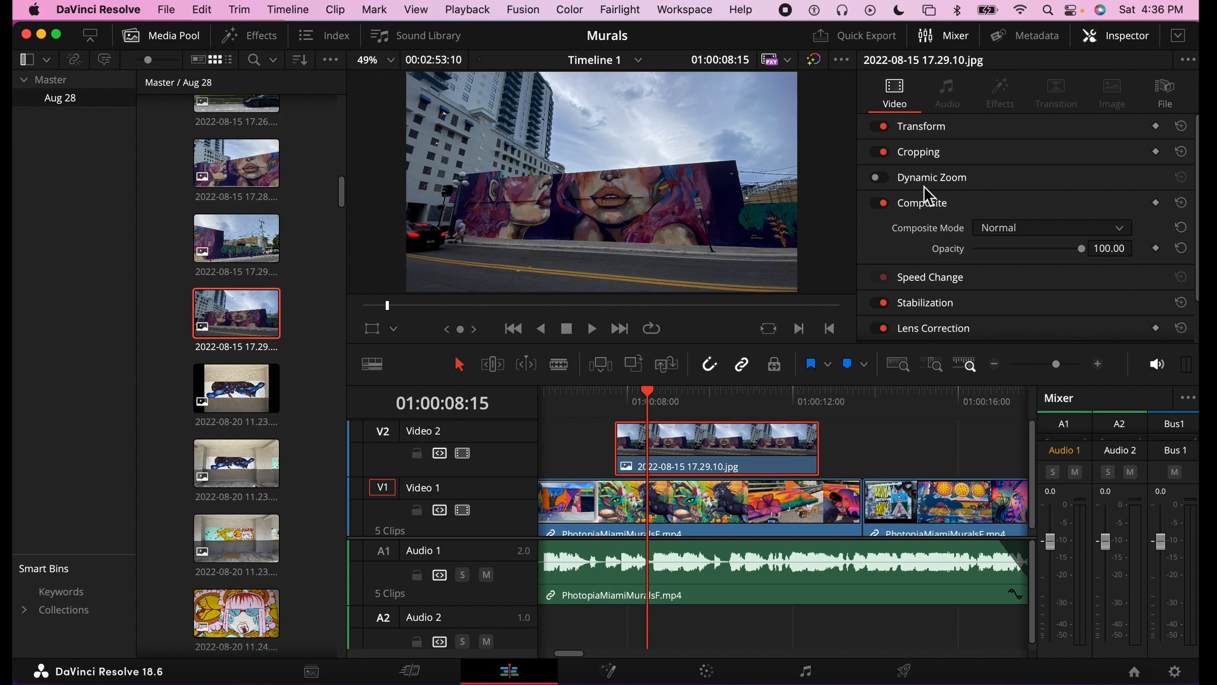
pyautogui.press('Up')
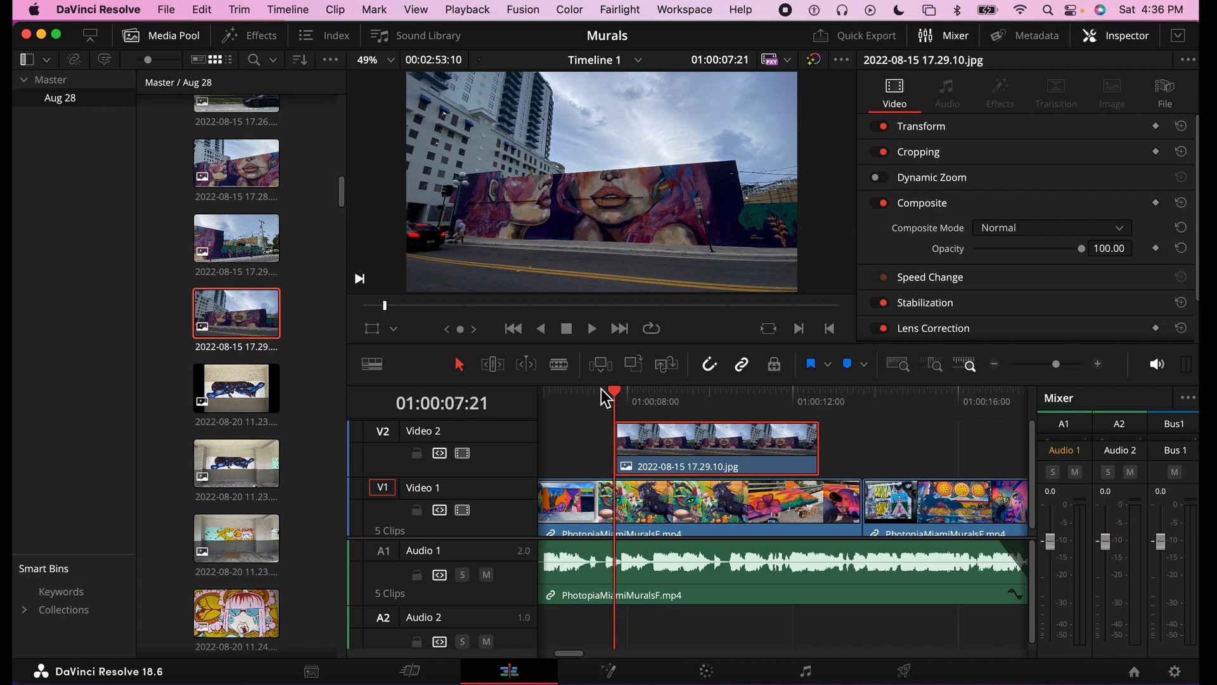
# Enable Dynamic Zoom for the still 2022-08-15 17.29.10.jpg, playing it before and after the change
pyautogui.press('space')
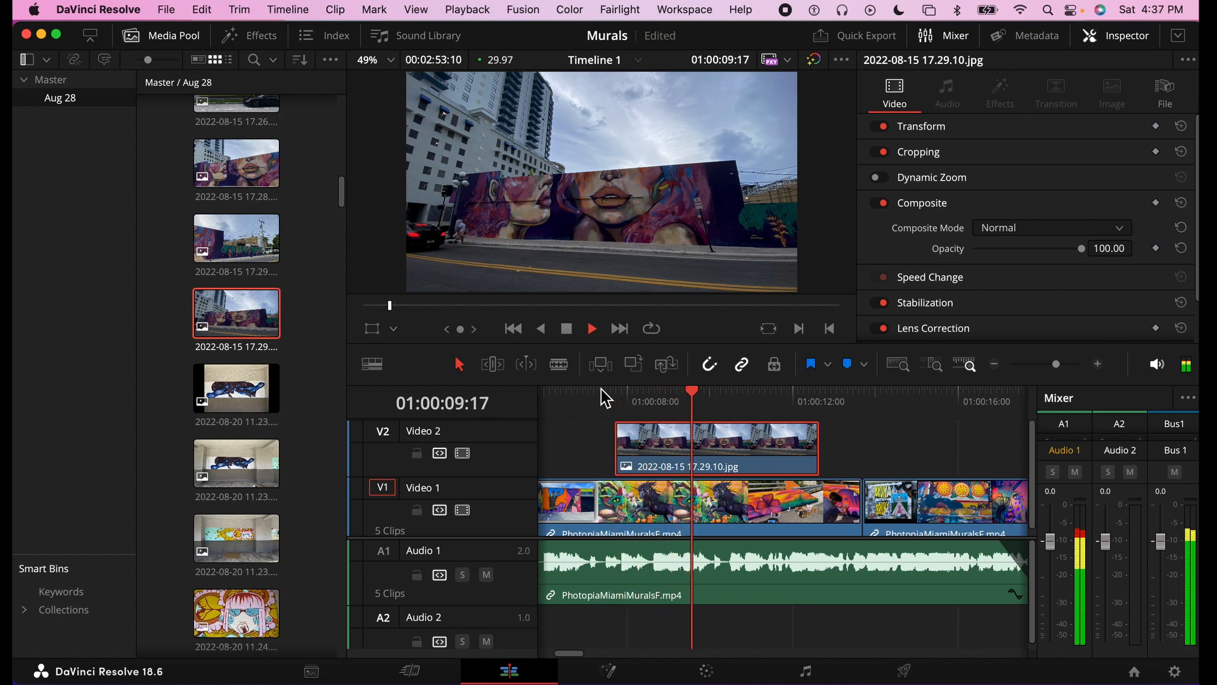
pyautogui.press('space')
pyautogui.click(614, 396)
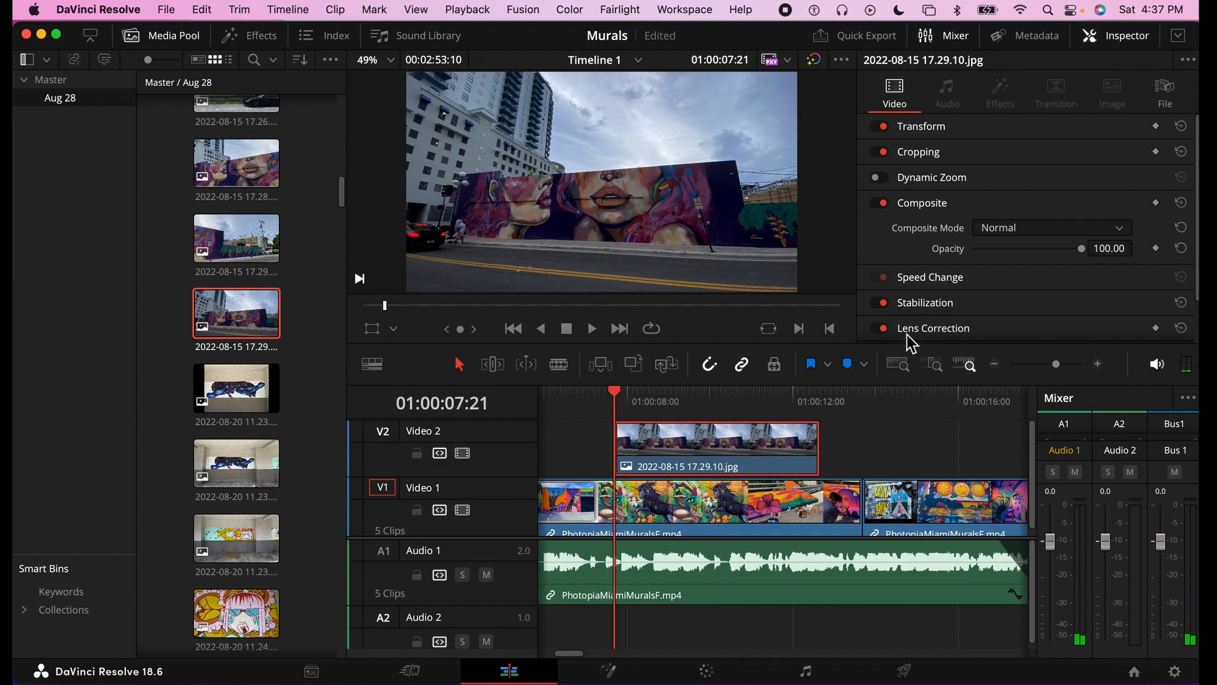
pyautogui.click(880, 178)
pyautogui.click(599, 397)
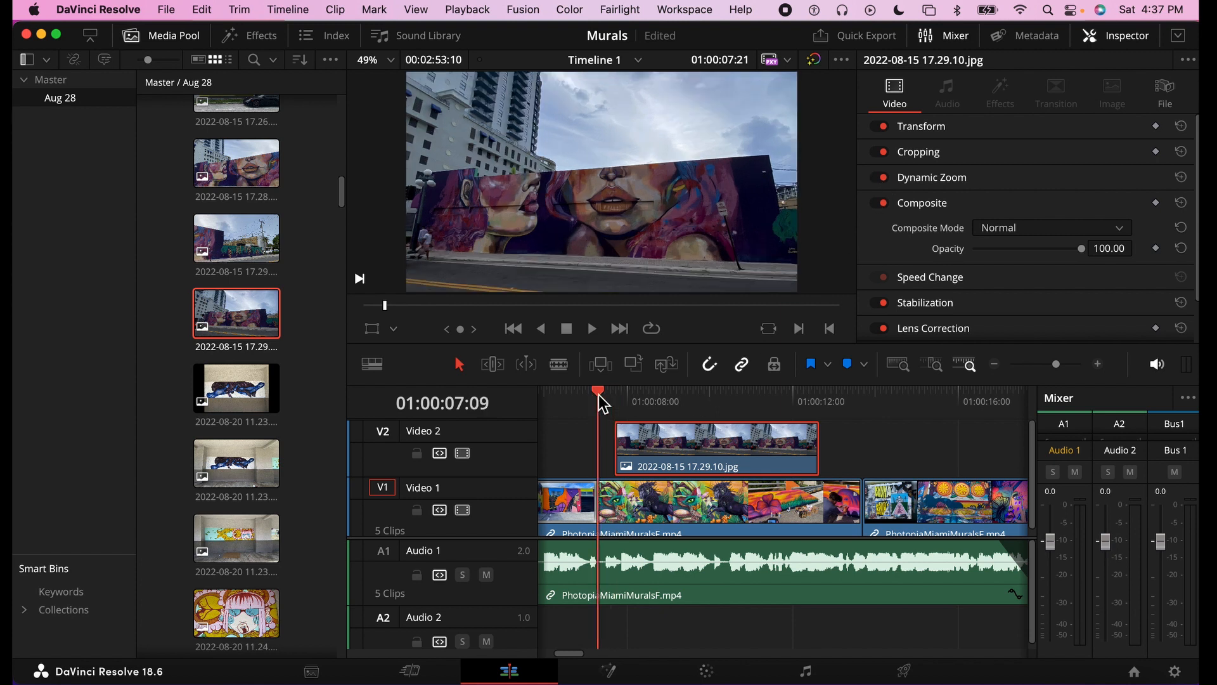
pyautogui.press('space')
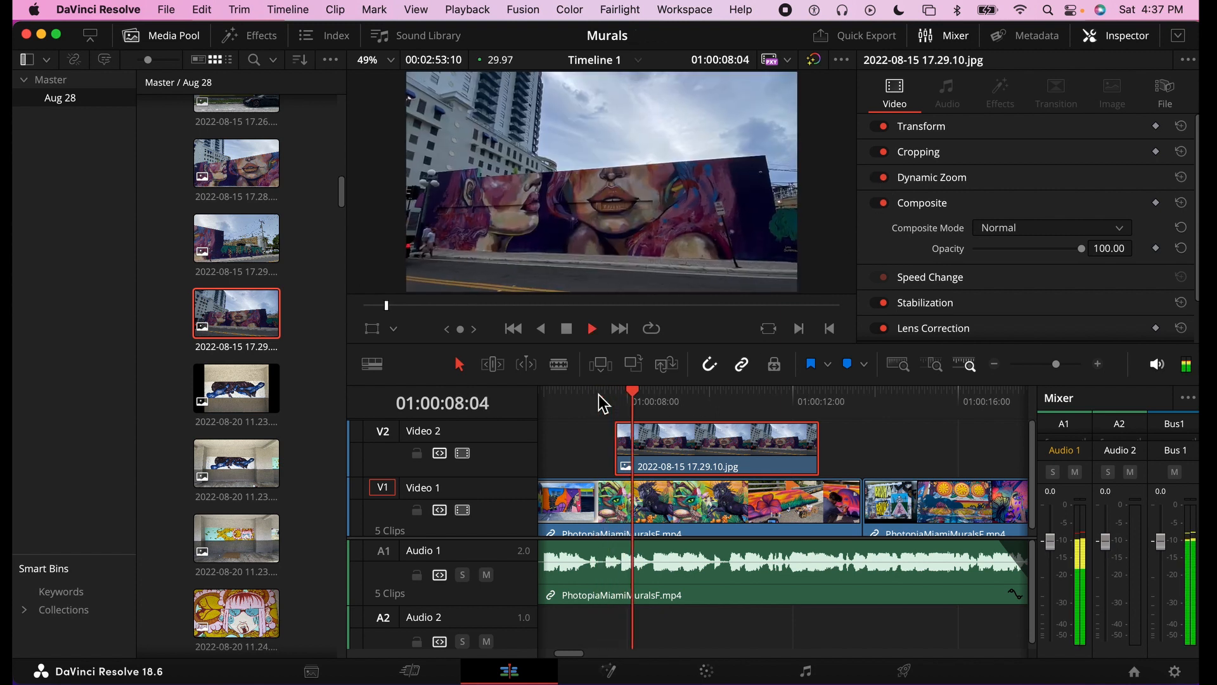
pyautogui.press('space')
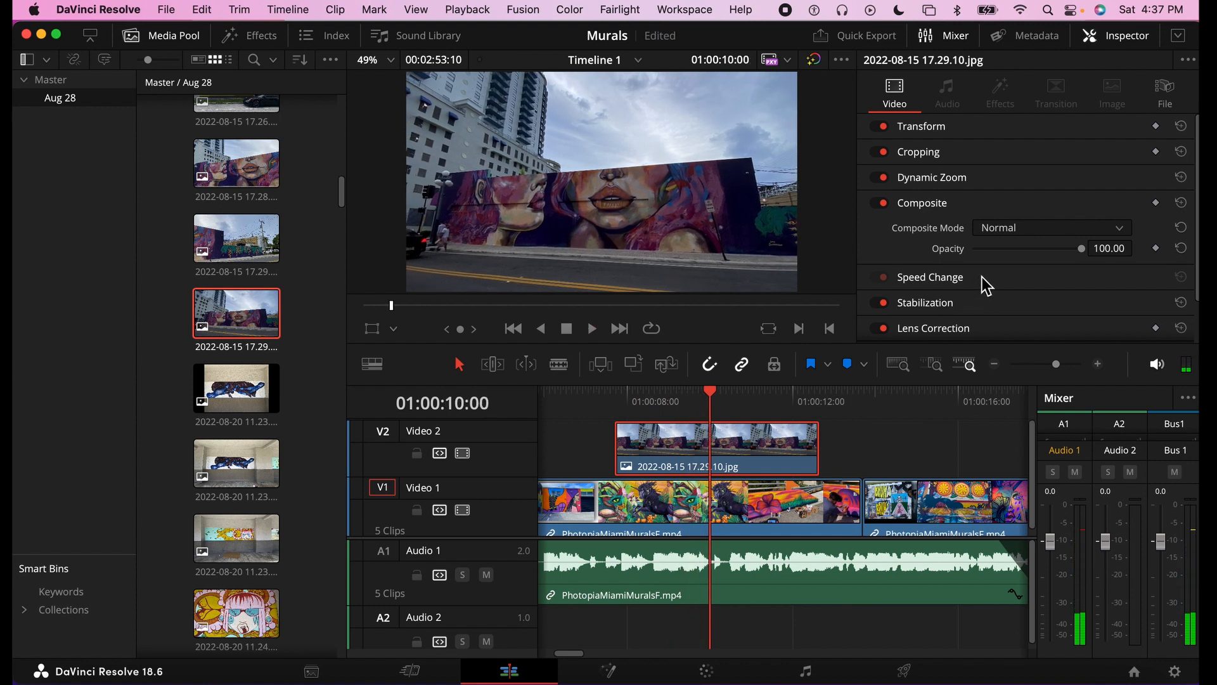
# Review the Dynamic Zoom Ease options, keep Linear, and play the still from its start at 01:00:07:21
pyautogui.click(949, 178)
pyautogui.click(1027, 202)
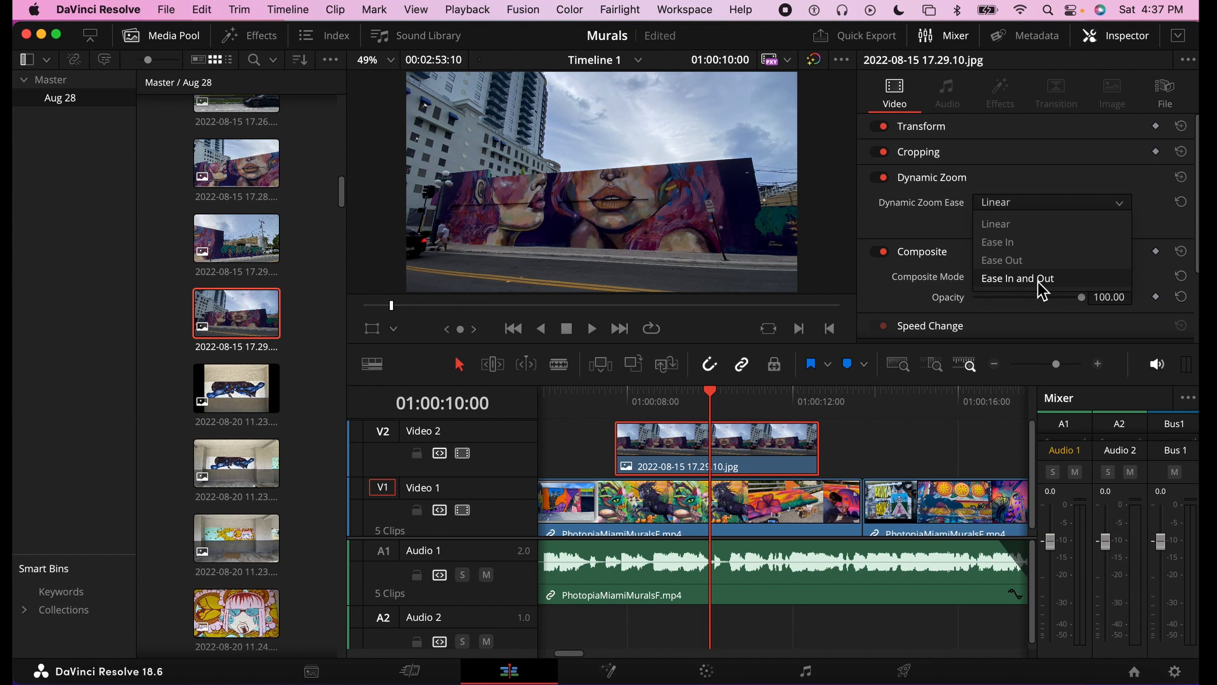
pyautogui.click(1032, 200)
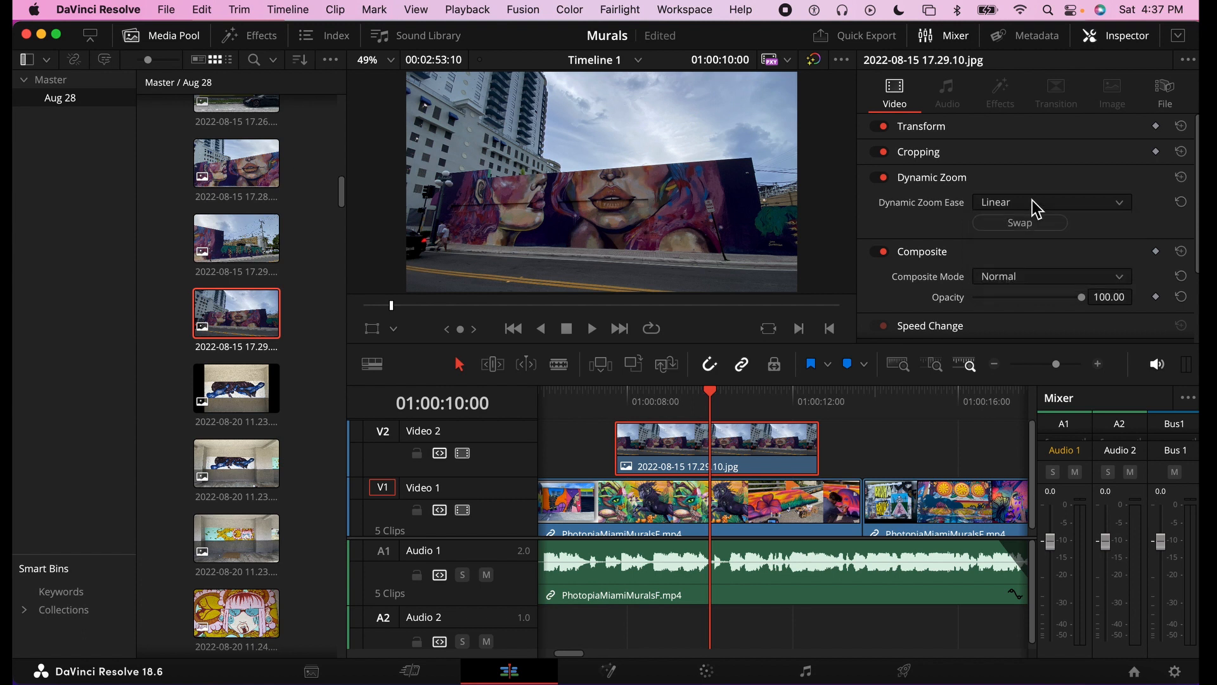
pyautogui.click(614, 395)
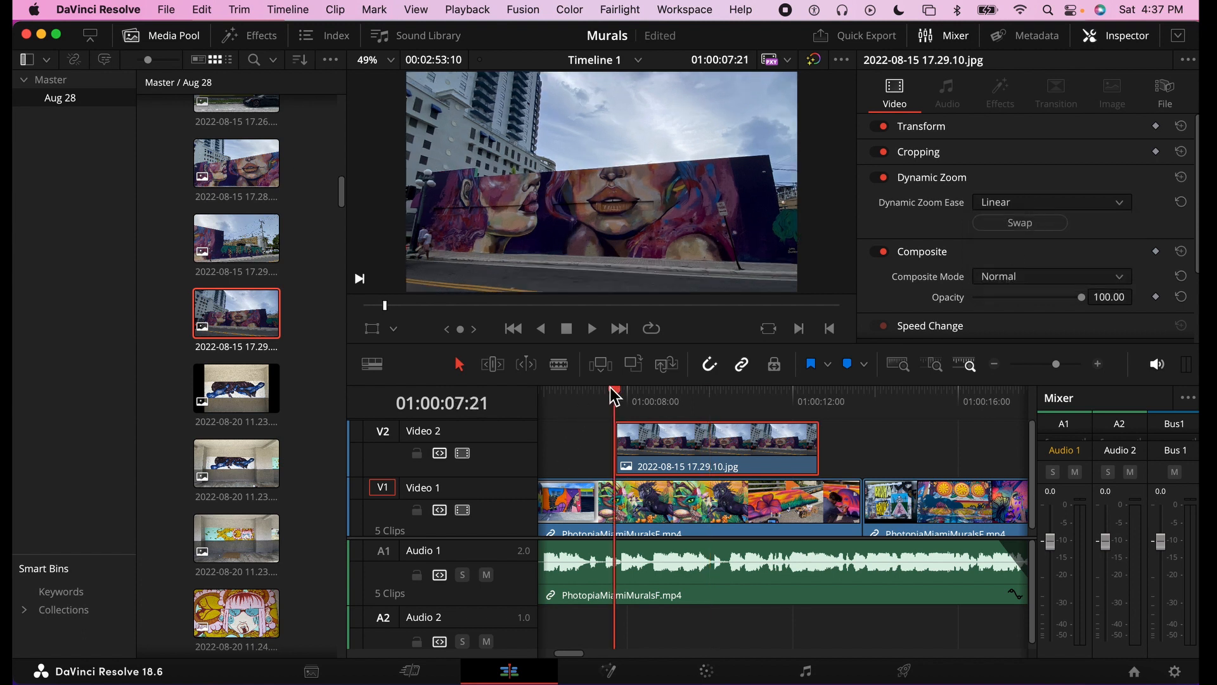
pyautogui.press('space')
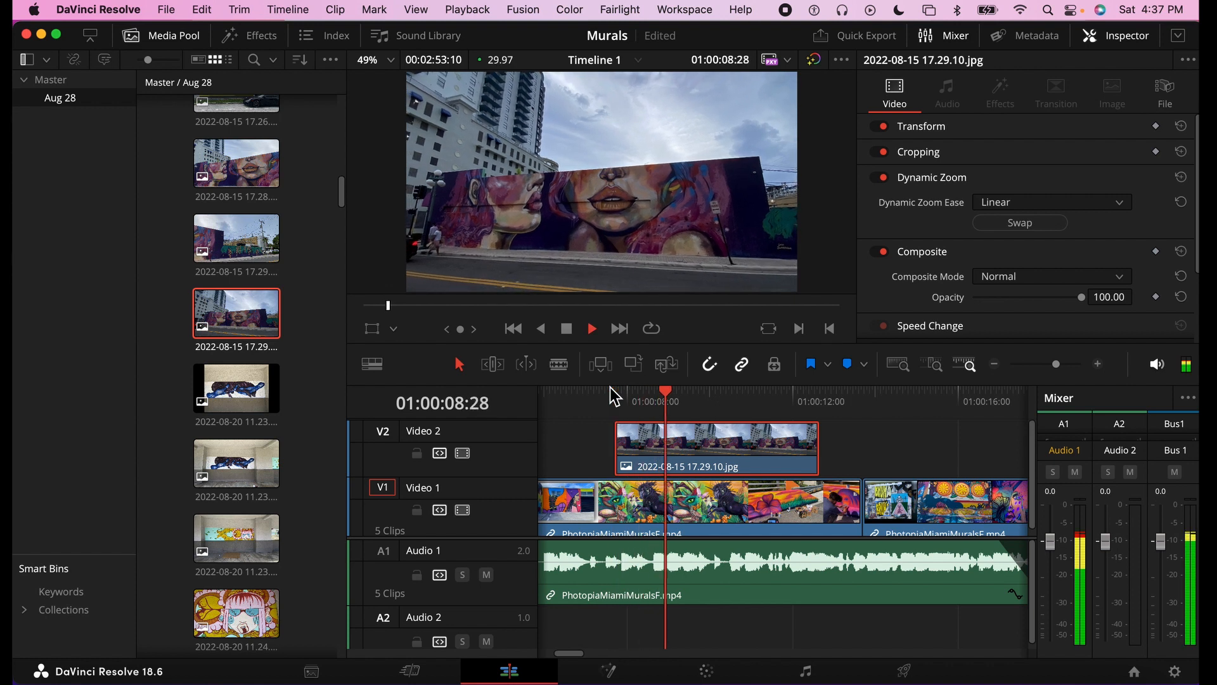
pyautogui.press('space')
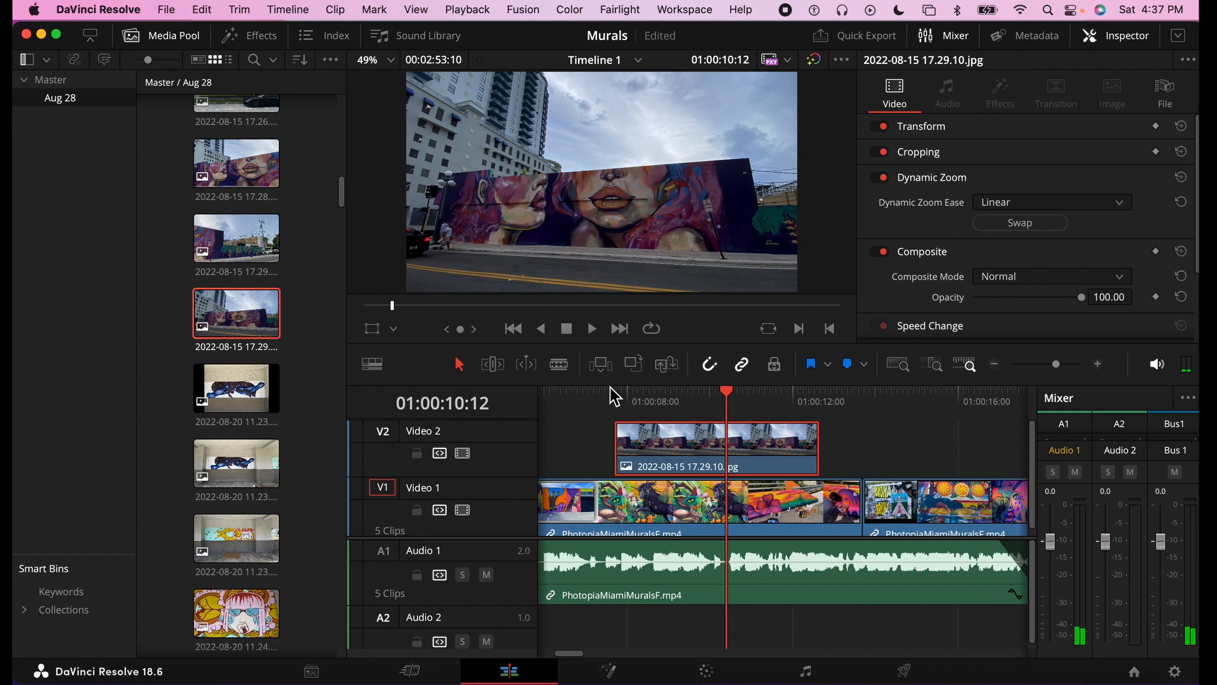
# Set the still's Composite Mode to Add with Opacity 100.00, compare it on and off, and leave Composite disabled
pyautogui.scroll(-3, 931, 307)
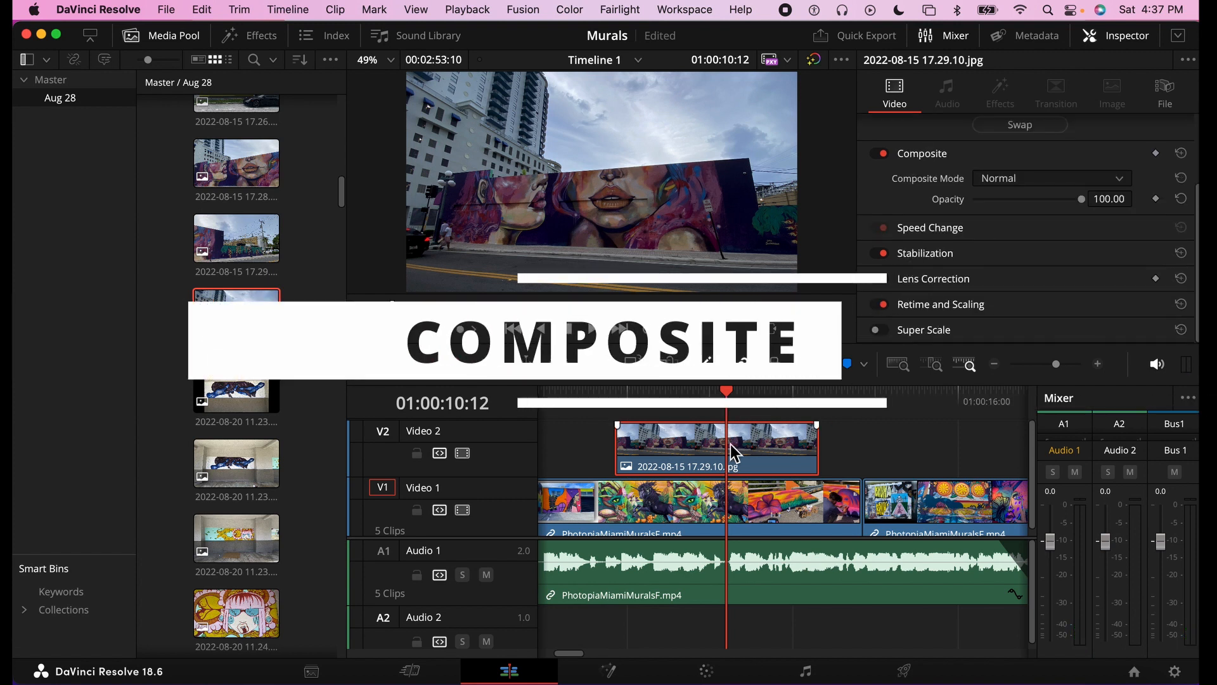
pyautogui.click(996, 180)
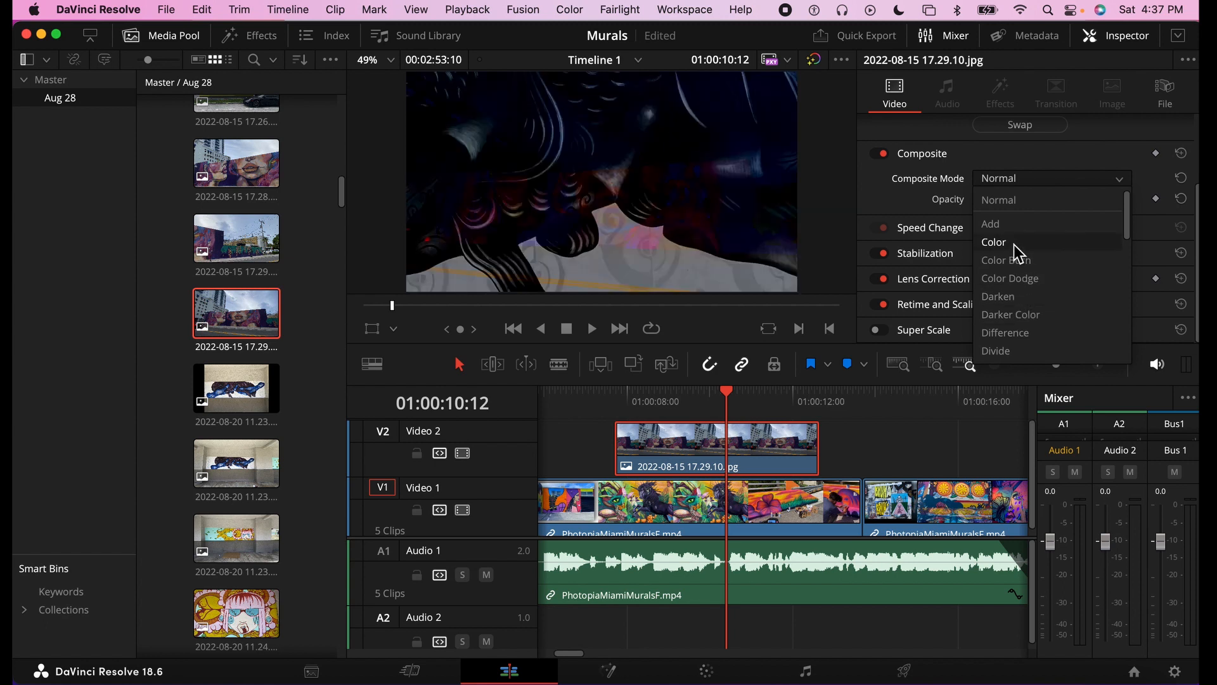
pyautogui.click(1010, 229)
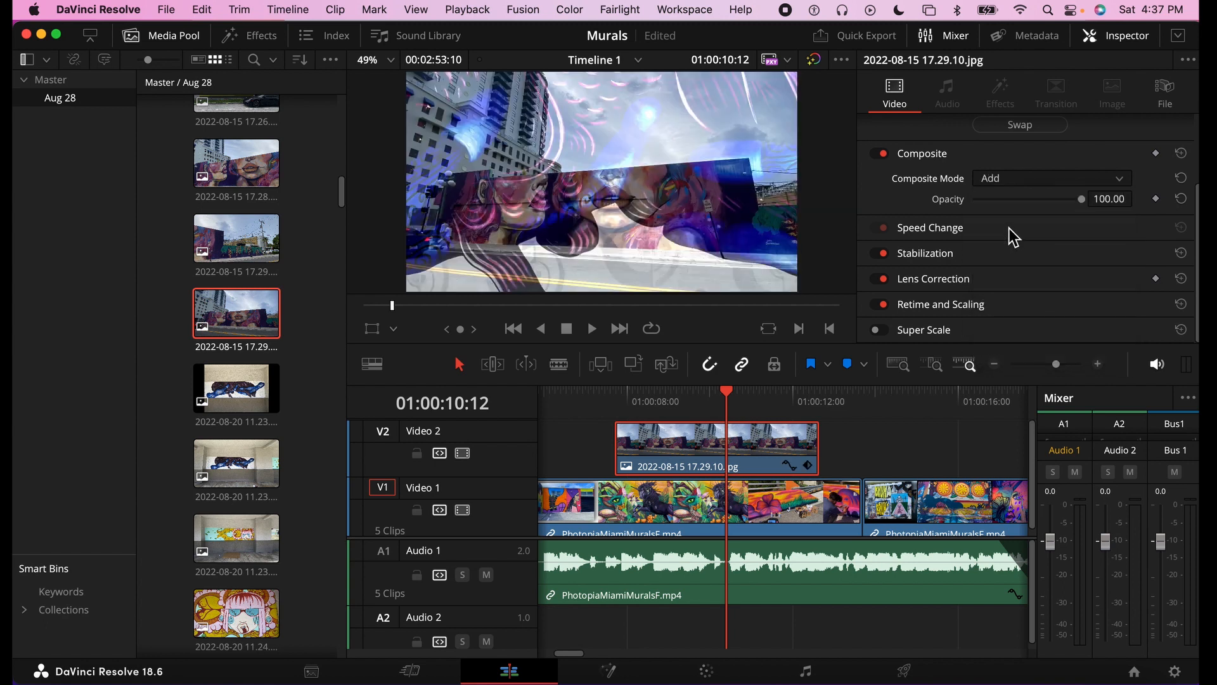
pyautogui.moveTo(1047, 202); pyautogui.dragTo(1081, 209)
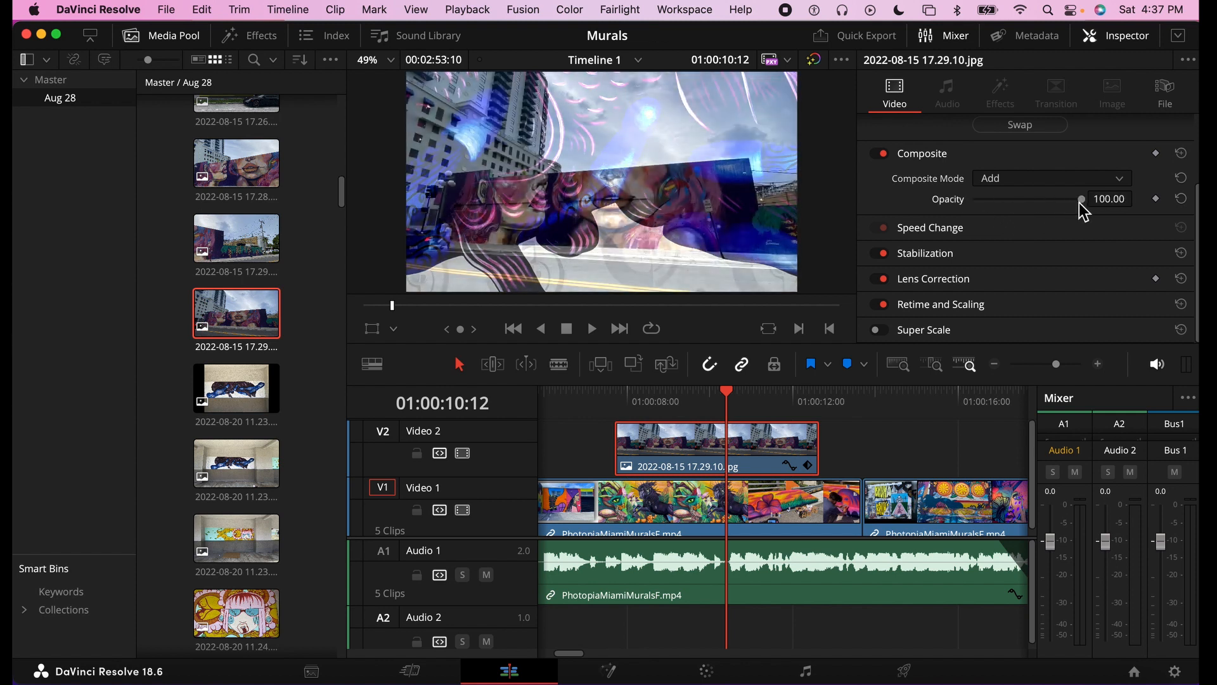
pyautogui.click(881, 154)
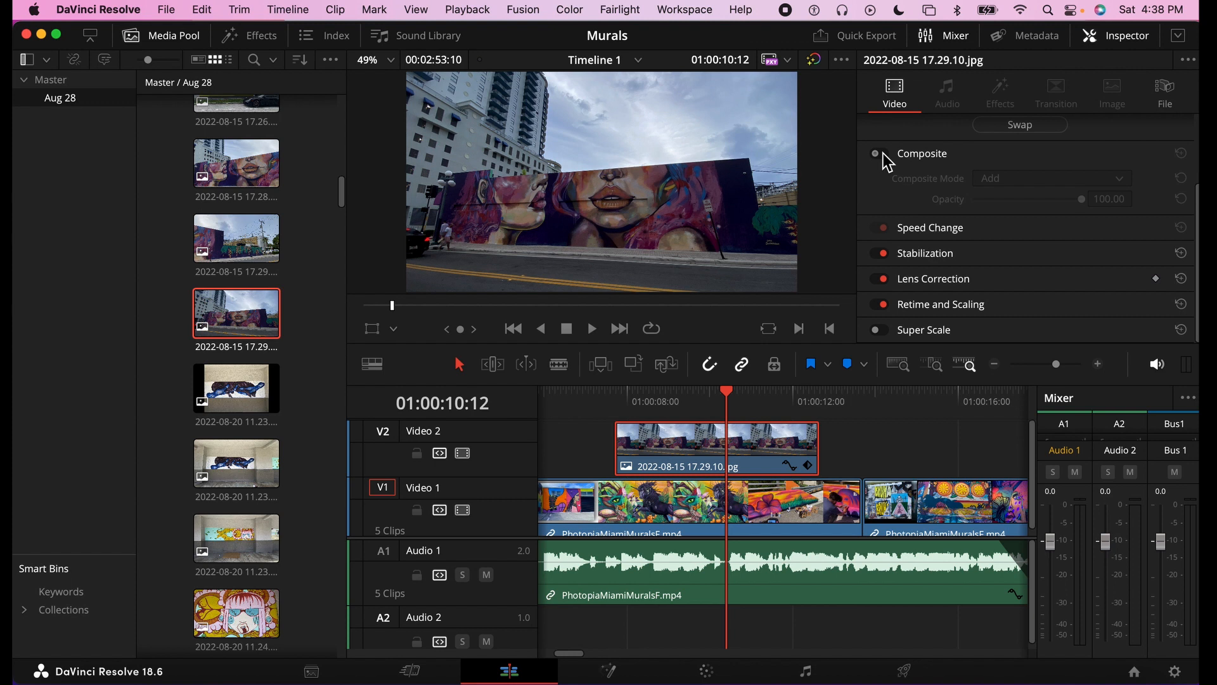
pyautogui.click(881, 154)
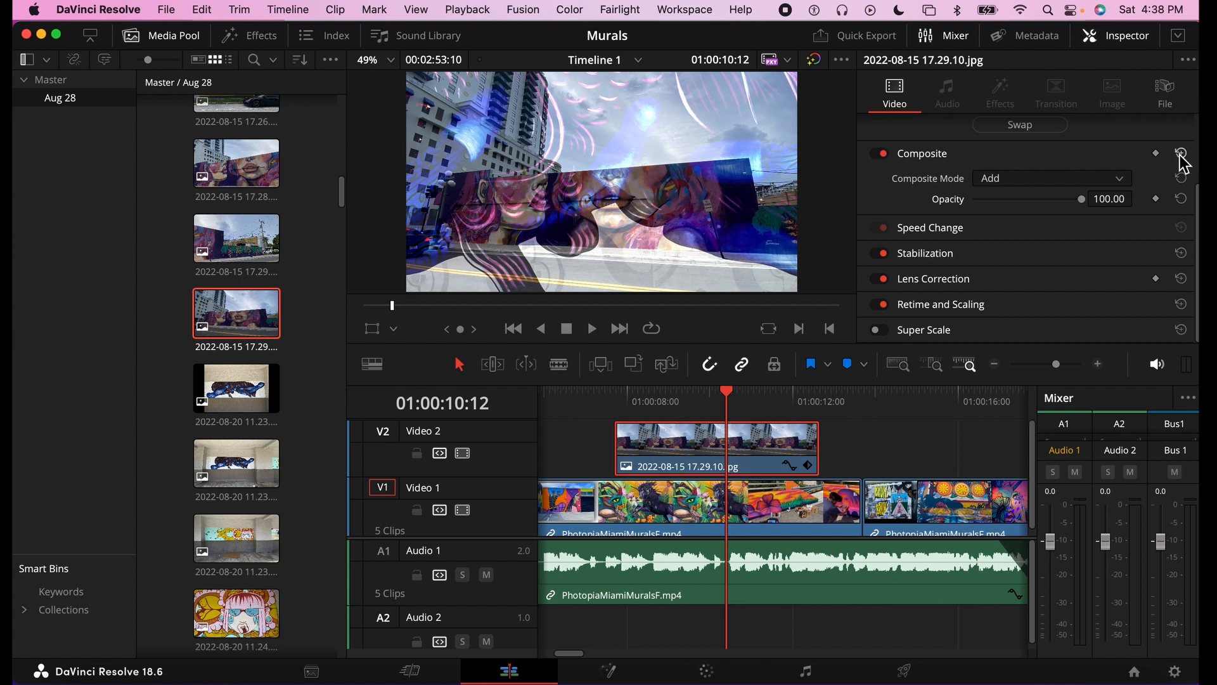
pyautogui.click(881, 154)
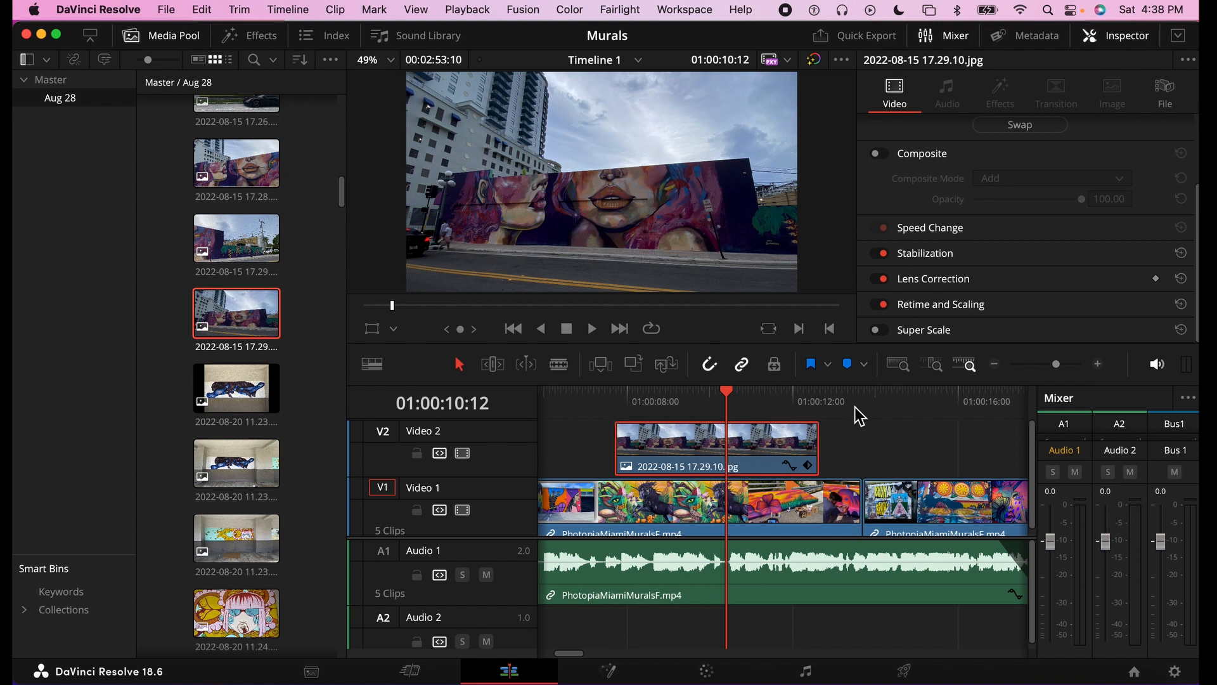
# Select the first clip on Video 1 with the playhead at 01:00:06:23, and hide the Media Pool
pyautogui.click(905, 399)
pyautogui.click(916, 507)
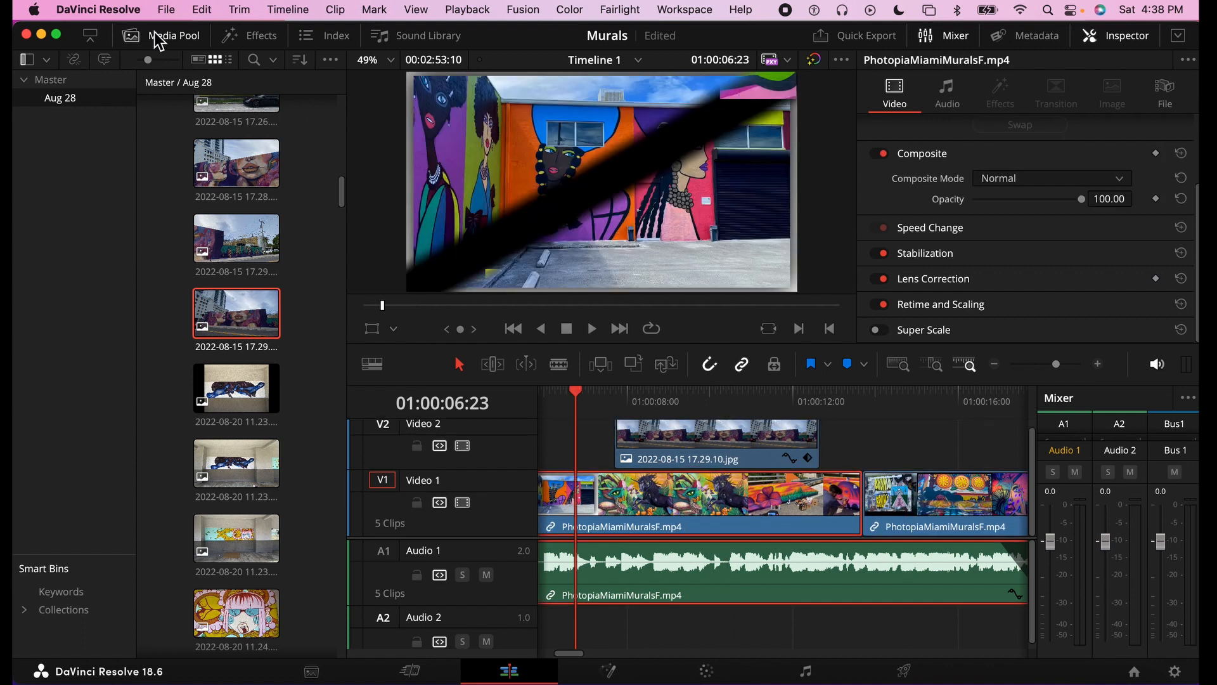
pyautogui.click(158, 36)
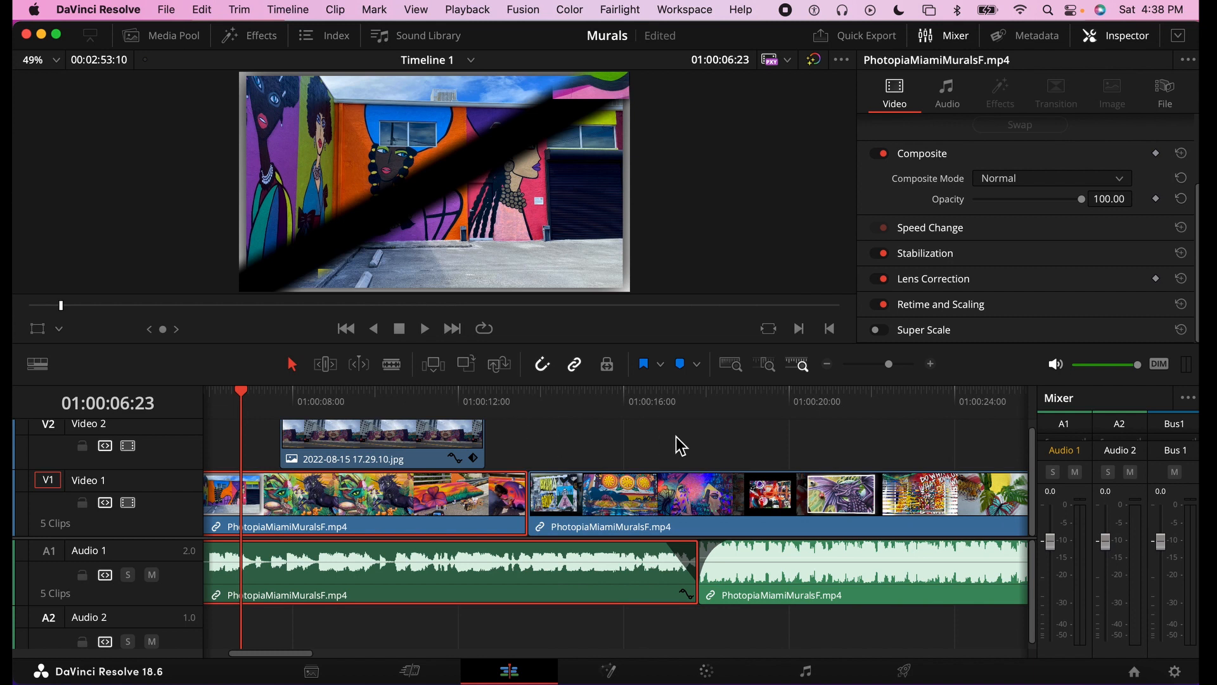
# Extend the third video clip's end to meet the fourth clip, and select it with the playhead at 01:01:02:23
pyautogui.click(768, 394)
pyautogui.press('super+minus')
pyautogui.press('super+minus')
pyautogui.press('super+minus')
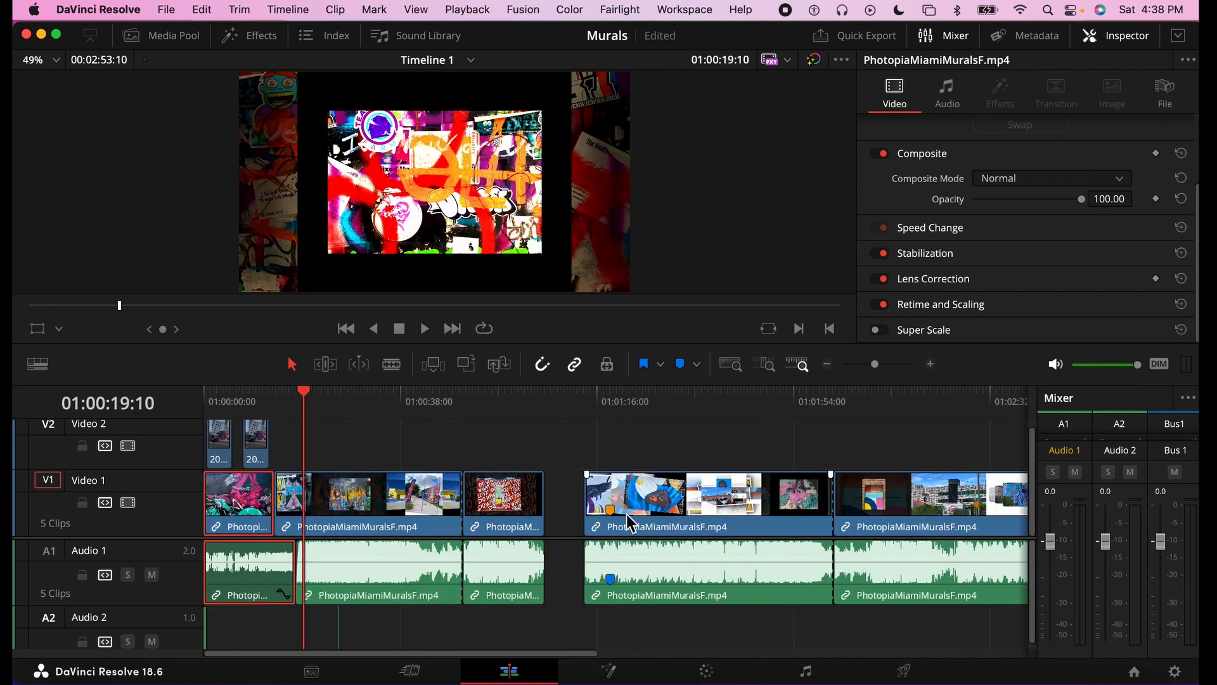
pyautogui.moveTo(537, 499); pyautogui.dragTo(582, 498)
pyautogui.click(528, 392)
pyautogui.click(525, 503)
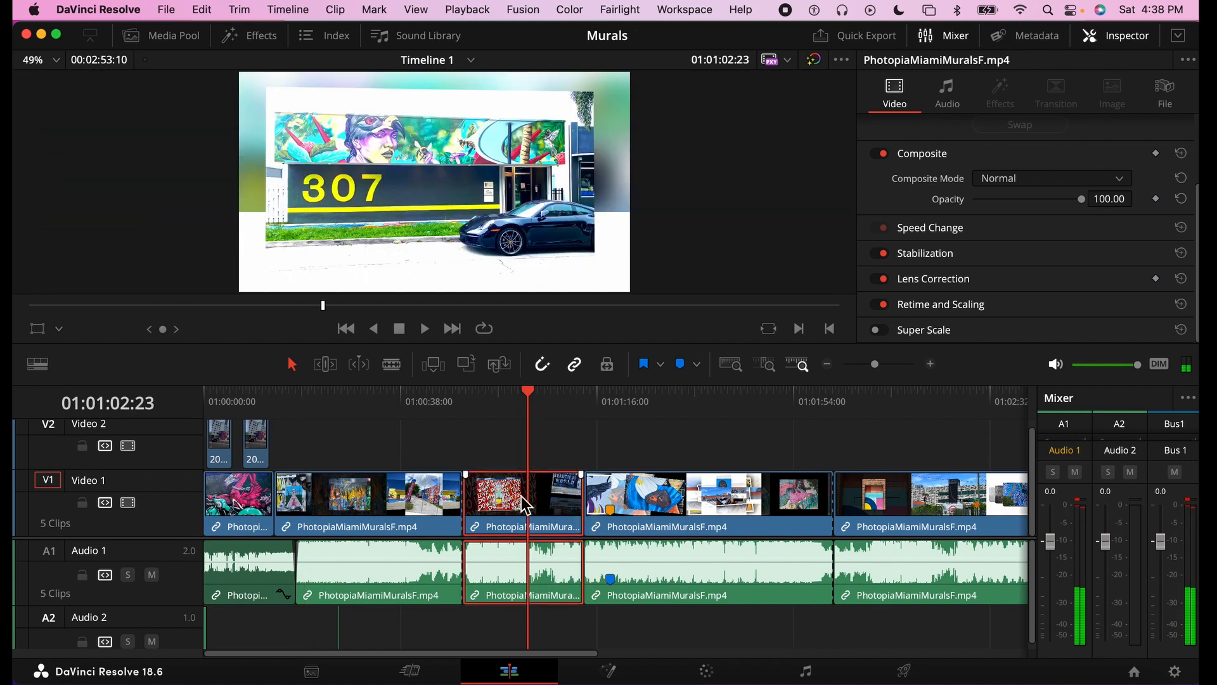
# Try reversing the third video clip in its Speed Change settings, play it from its start, and restore forward direction
pyautogui.click(999, 228)
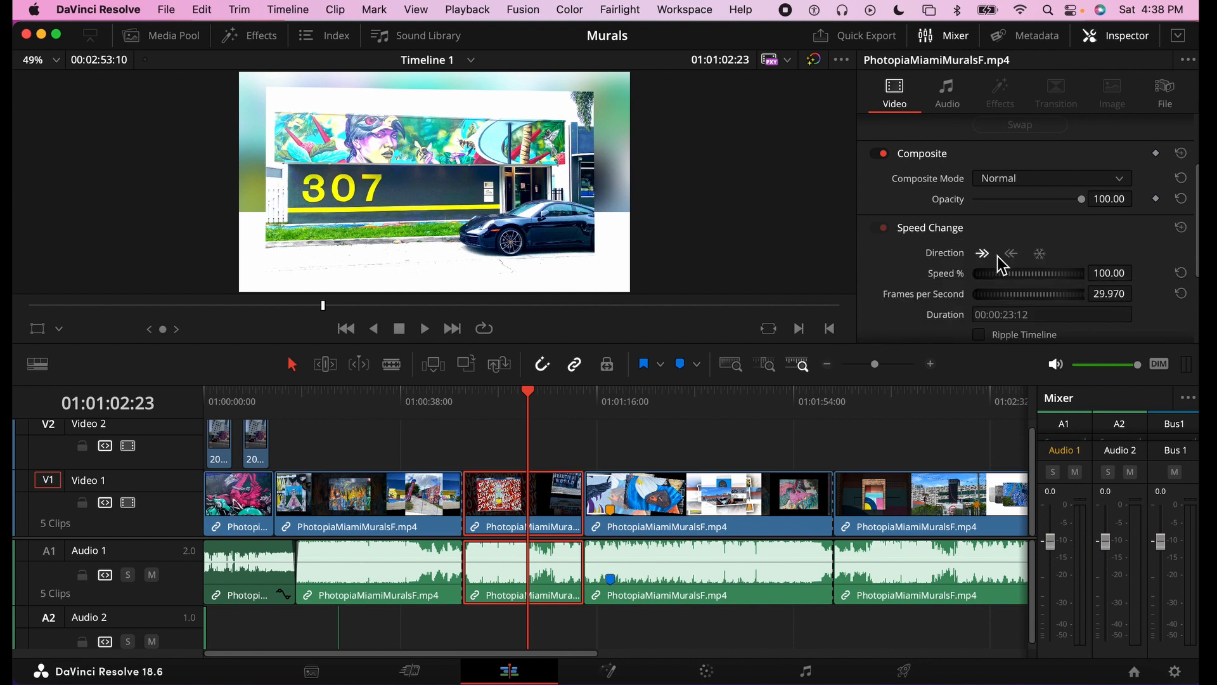
pyautogui.click(1012, 254)
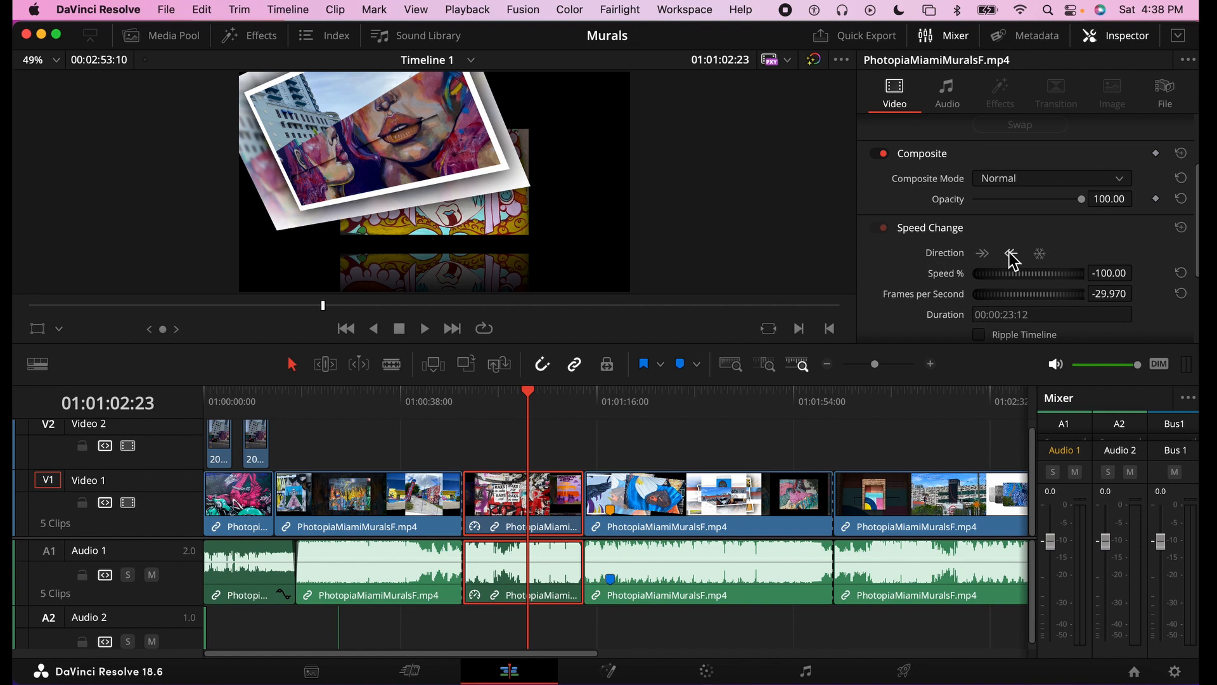
pyautogui.press('Up')
pyautogui.press('space')
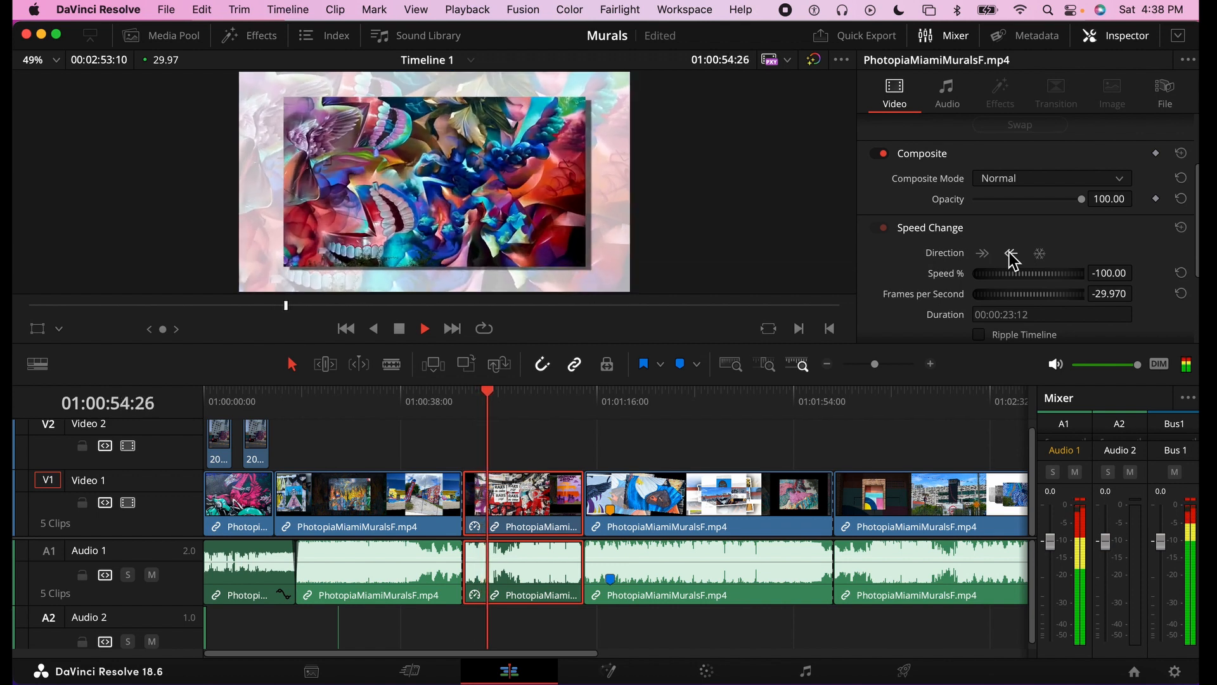
pyautogui.press('space')
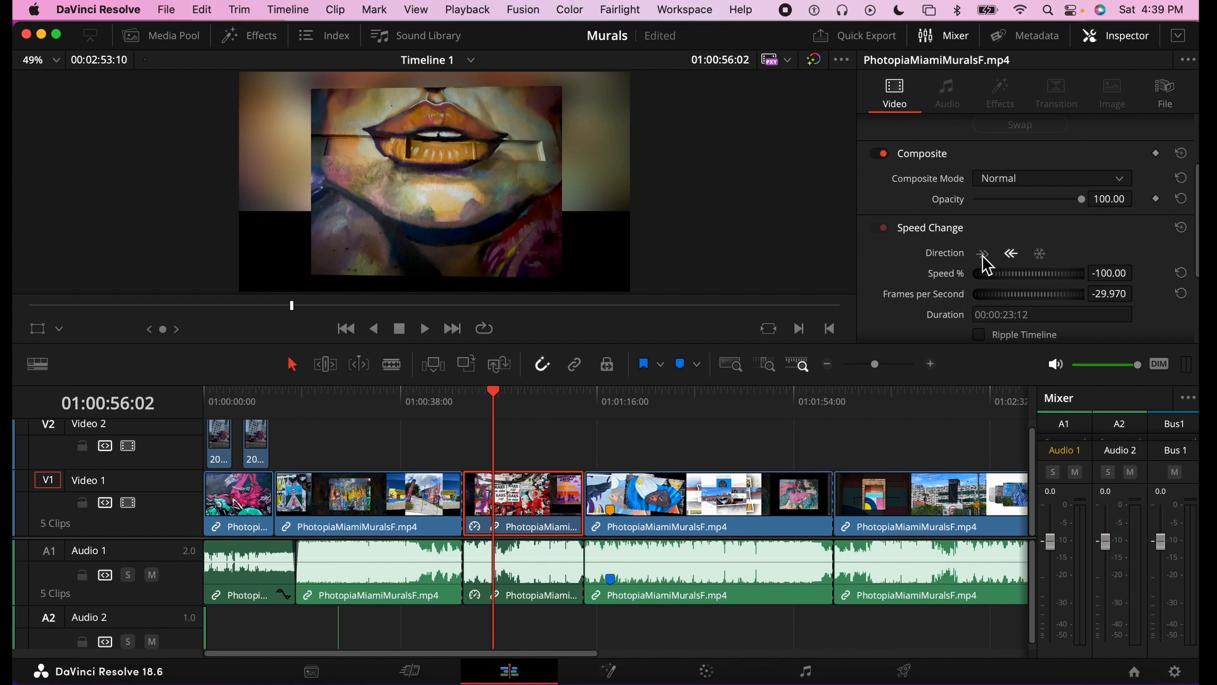
pyautogui.click(983, 255)
# Try a freeze frame on the third video clip at 01:01:00:16, check the frozen segment at 01:01:07:11, and undo the freeze
pyautogui.moveTo(515, 396); pyautogui.dragTo(517, 398)
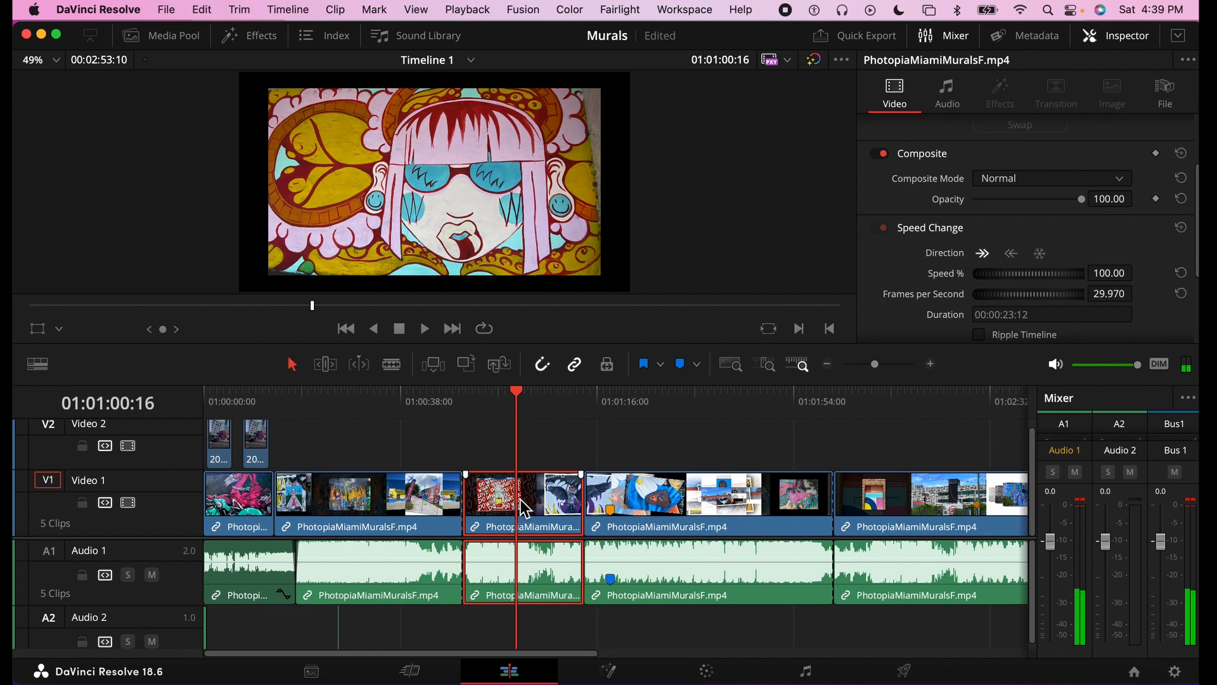
pyautogui.click(1039, 255)
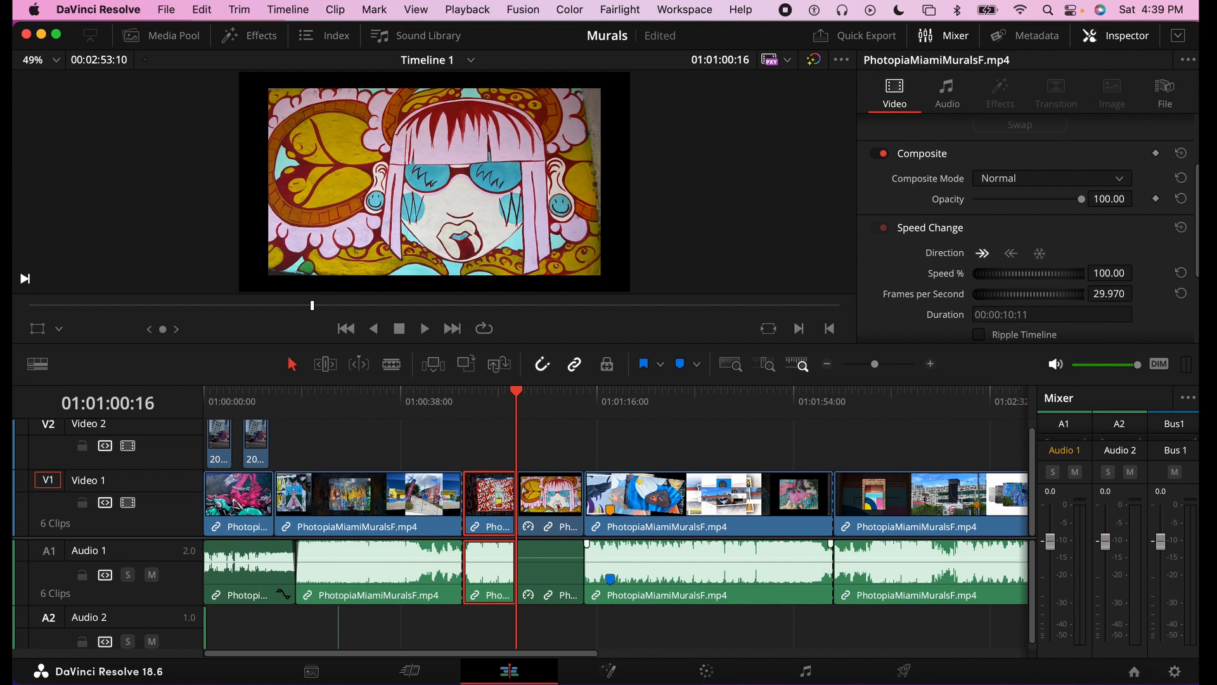
pyautogui.moveTo(521, 401); pyautogui.dragTo(553, 399)
pyautogui.click(545, 492)
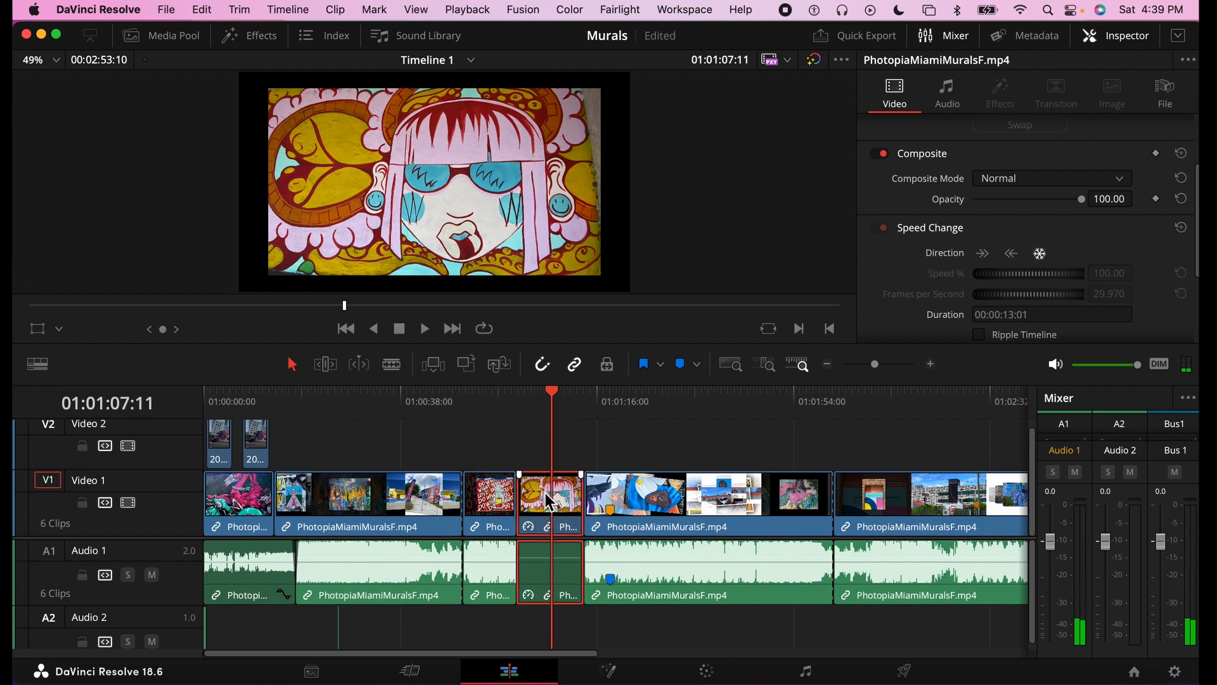
pyautogui.press('super+z')
pyautogui.press('super+z')
# Move the playhead to 01:01:03:02 and try speeds of -12% and 57% on the third video clip
pyautogui.moveTo(518, 406)
pyautogui.mouseDown()
pyautogui.moveTo(511, 398)
pyautogui.moveTo(544, 399)
pyautogui.moveTo(508, 399)
pyautogui.moveTo(531, 402)
pyautogui.mouseUp()
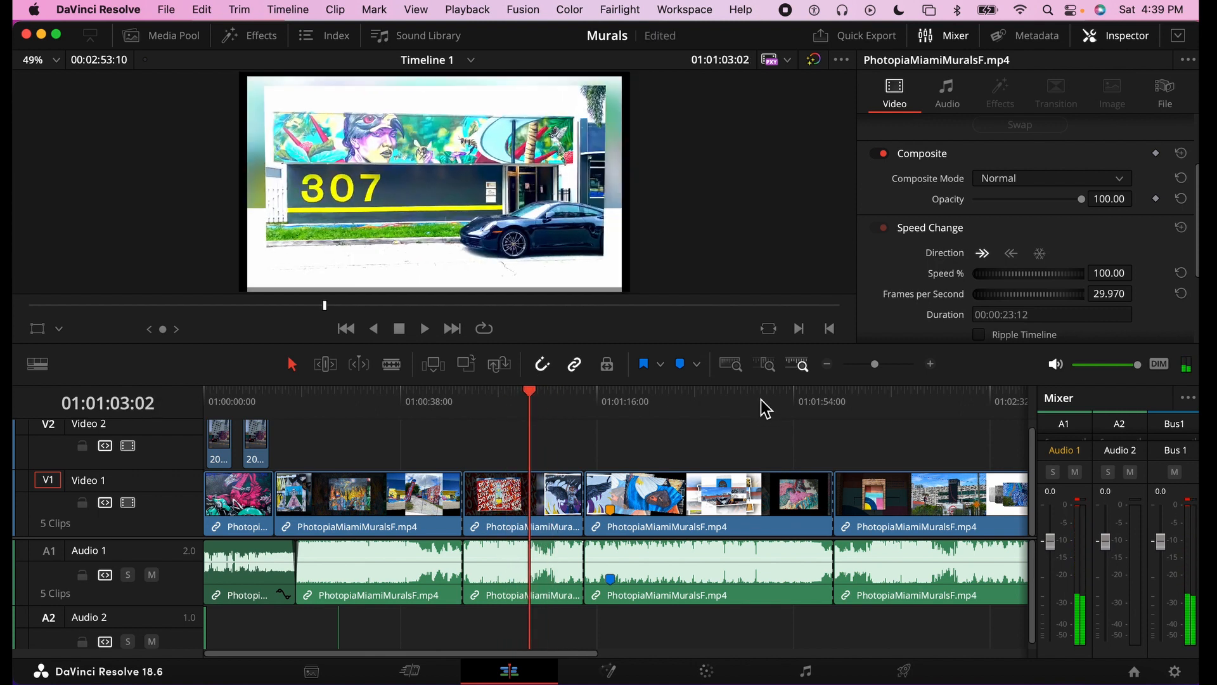
pyautogui.scroll(-3, 906, 266)
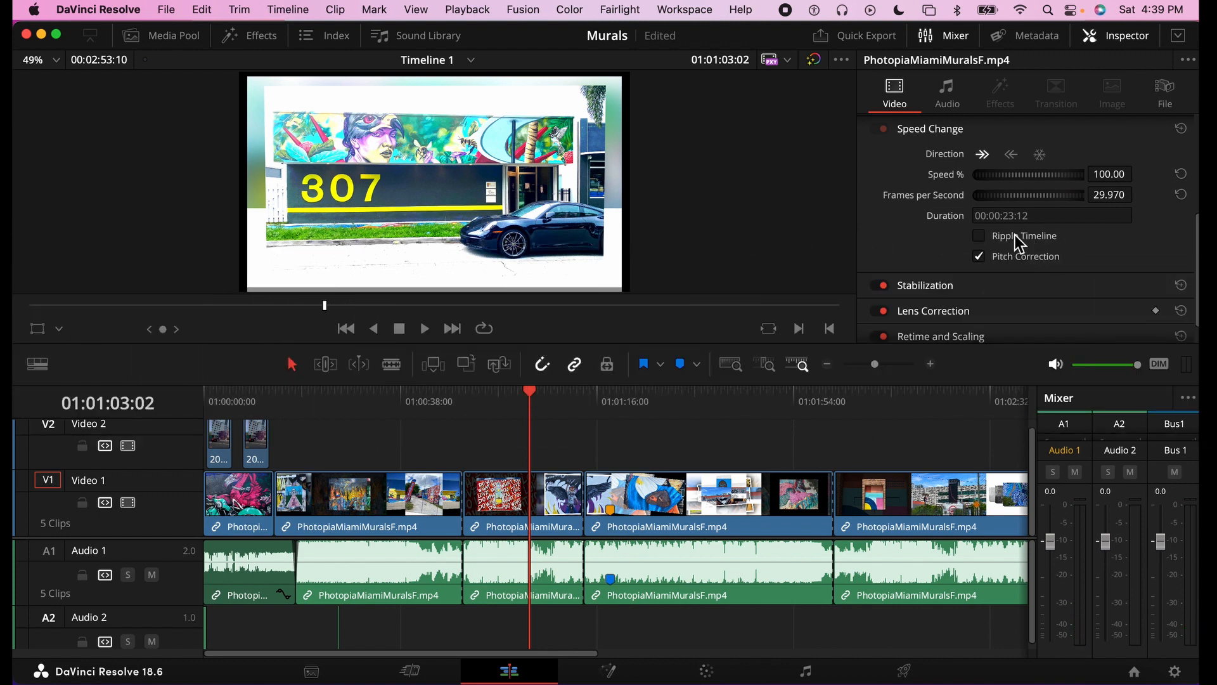
pyautogui.moveTo(1107, 175); pyautogui.dragTo(994, 176)
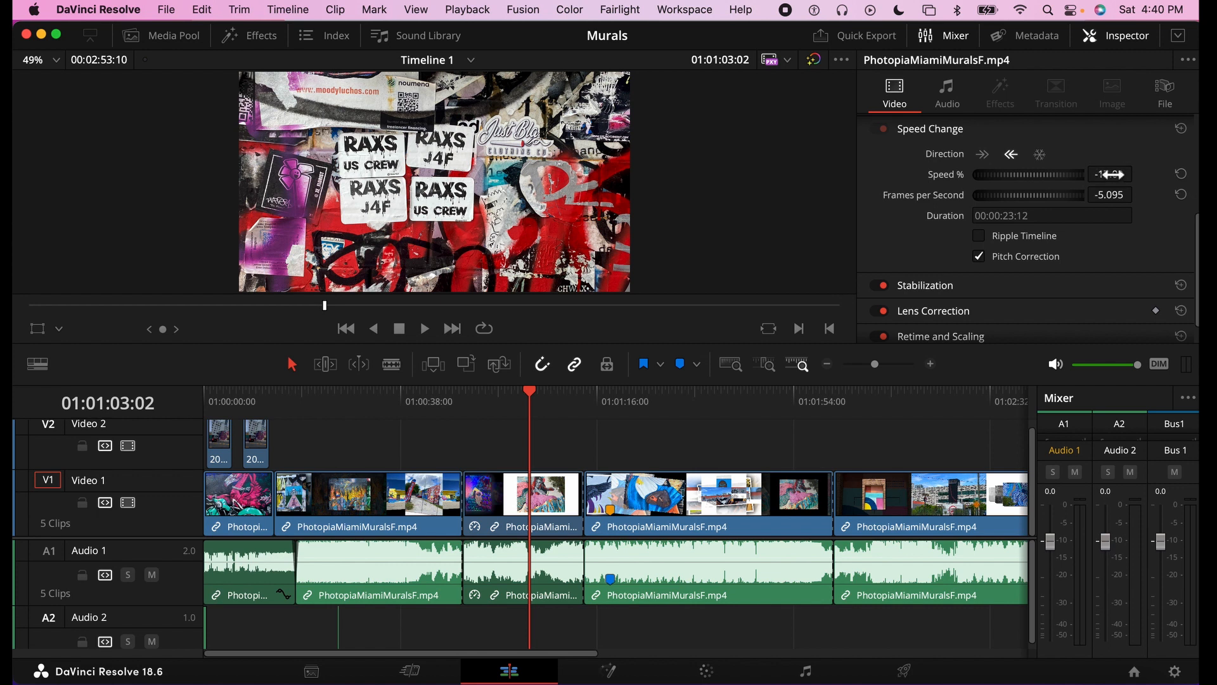
pyautogui.moveTo(1037, 174)
pyautogui.mouseDown()
pyautogui.moveTo(975, 173)
pyautogui.moveTo(1040, 173)
pyautogui.moveTo(1019, 175)
pyautogui.mouseUp()
pyautogui.click(1122, 175)
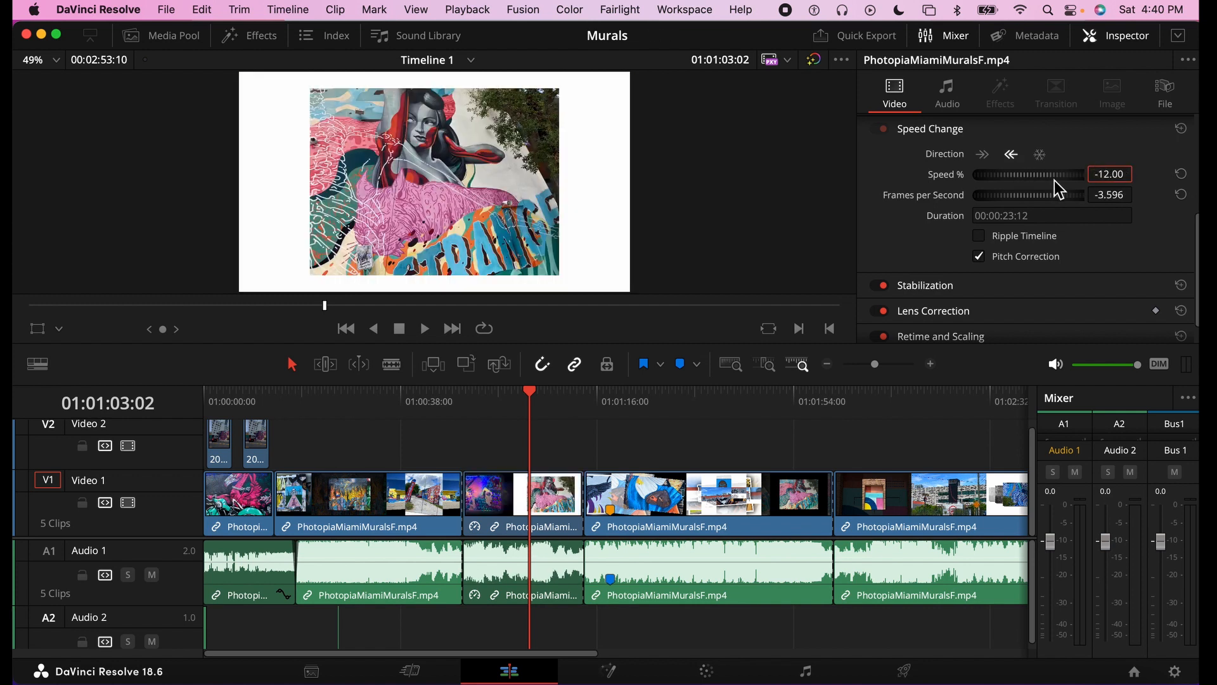
pyautogui.moveTo(1040, 177); pyautogui.dragTo(1068, 177)
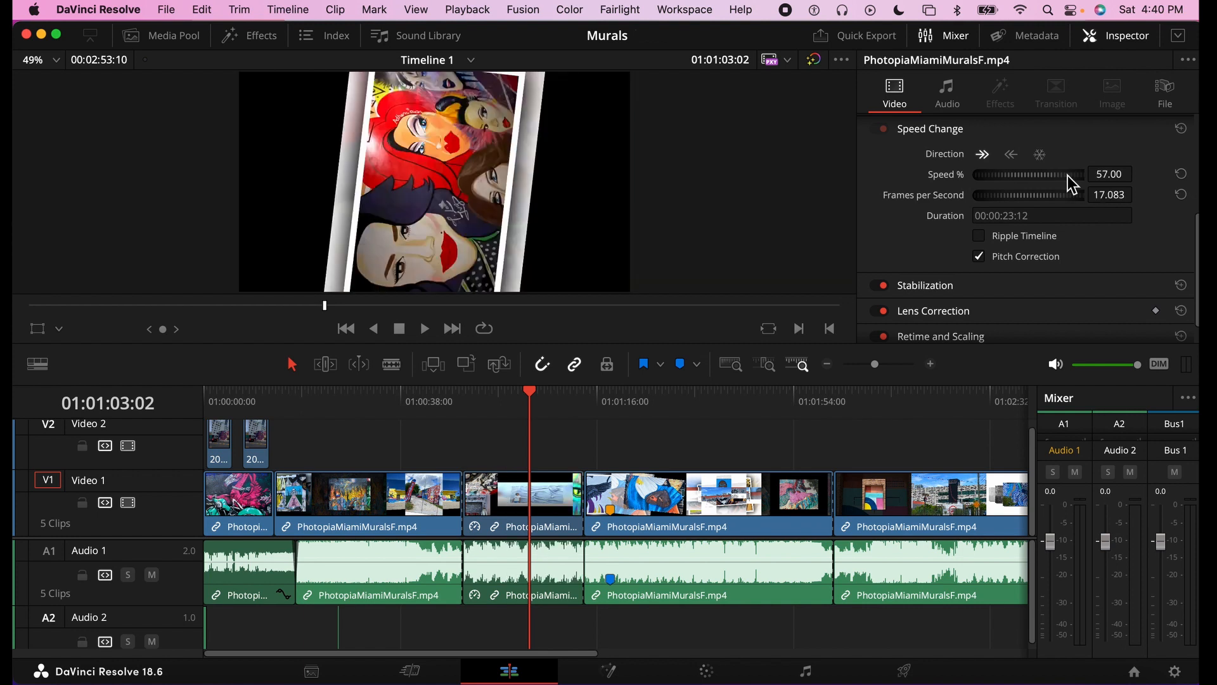
# Set the third video clip's speed to 100%
pyautogui.click(1103, 176)
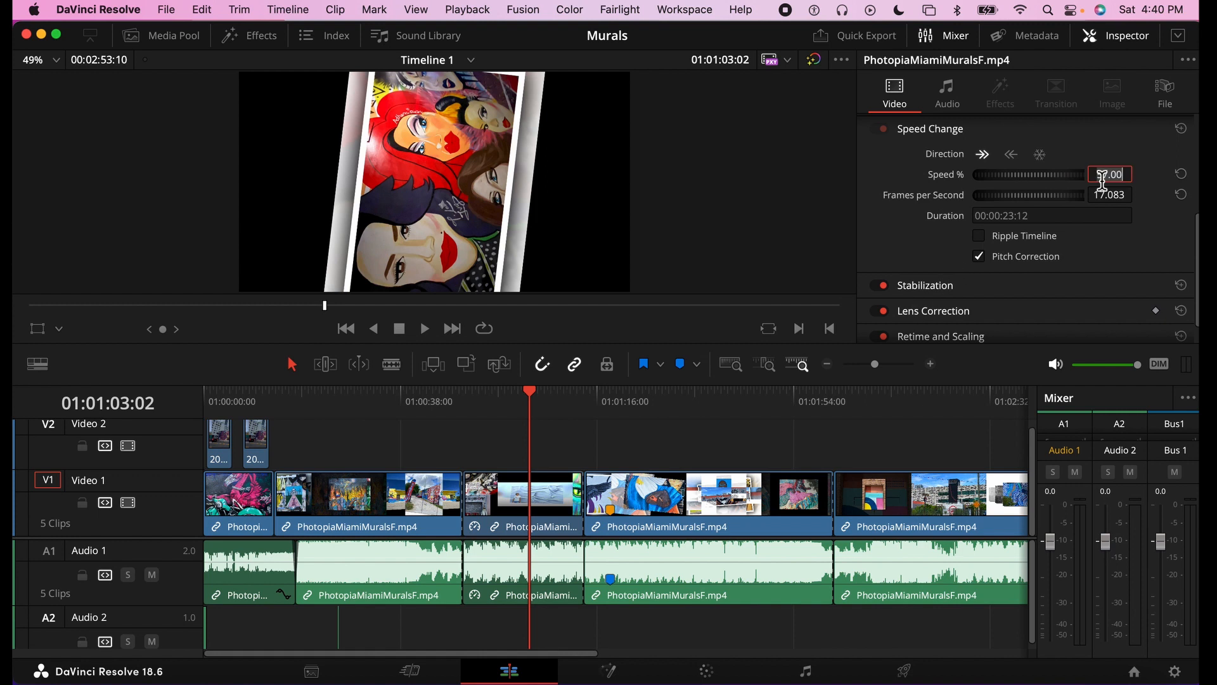
pyautogui.write('500')
pyautogui.press('Return')
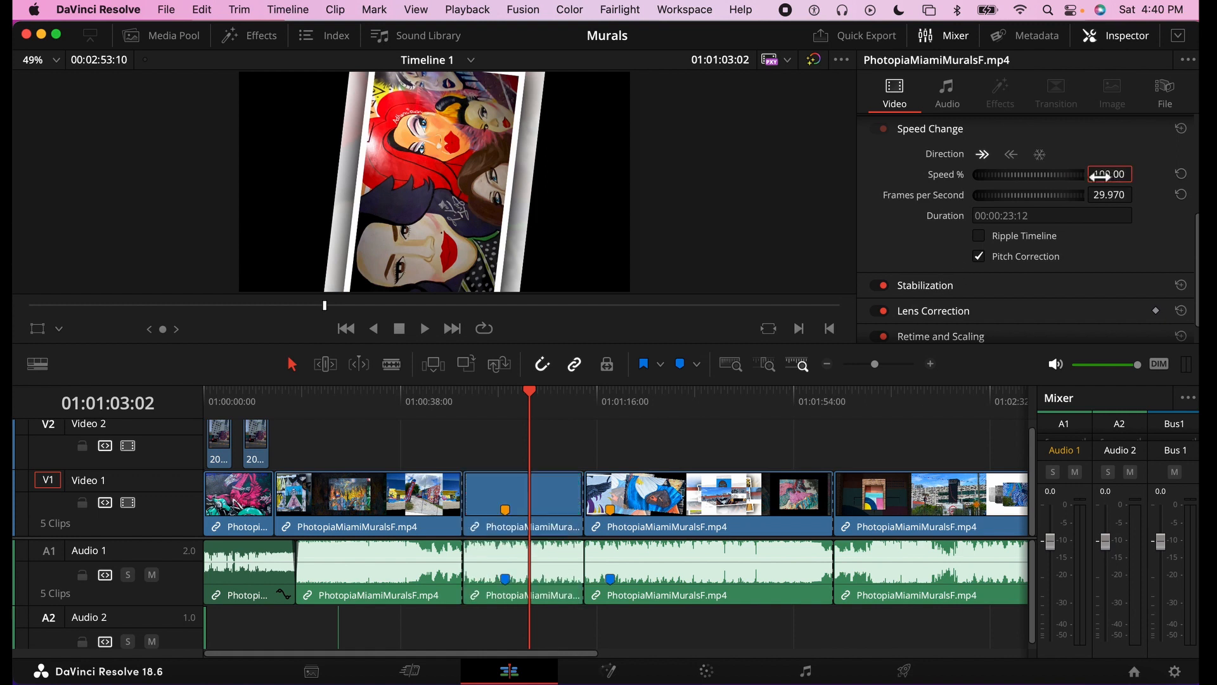
# Turn on Ripple Timeline for the third video clip and try speeds of 32% and 166% before resetting its speed change
pyautogui.click(980, 256)
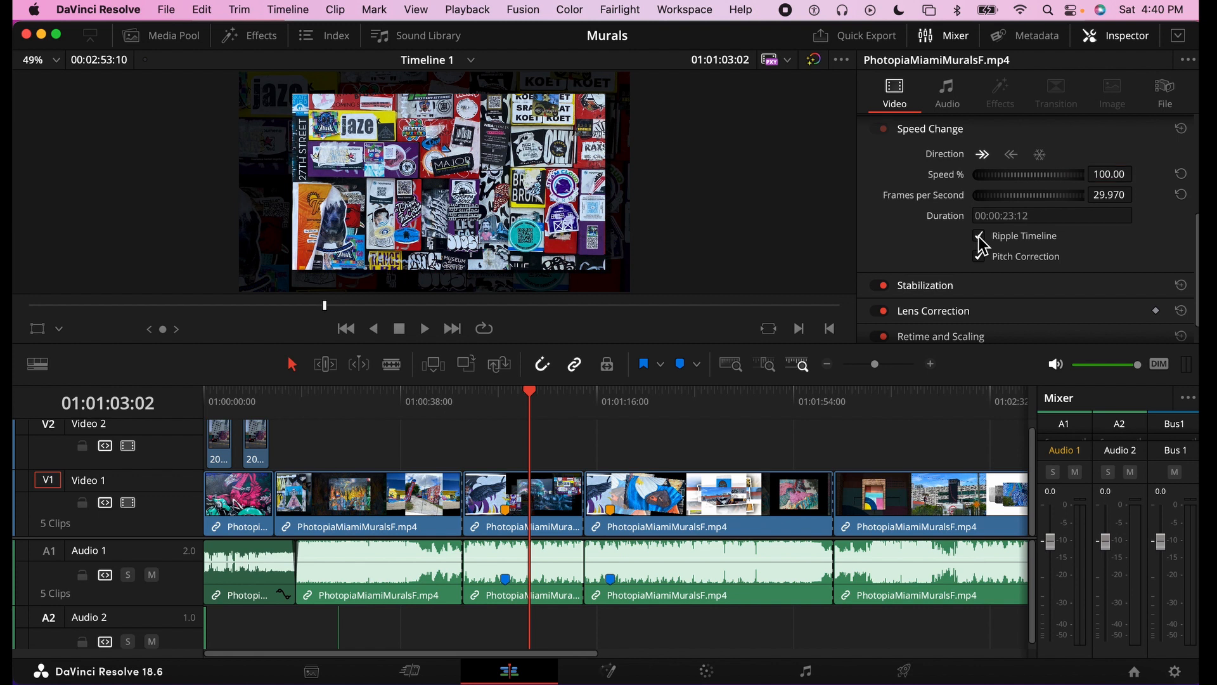
pyautogui.moveTo(1021, 176); pyautogui.dragTo(916, 177)
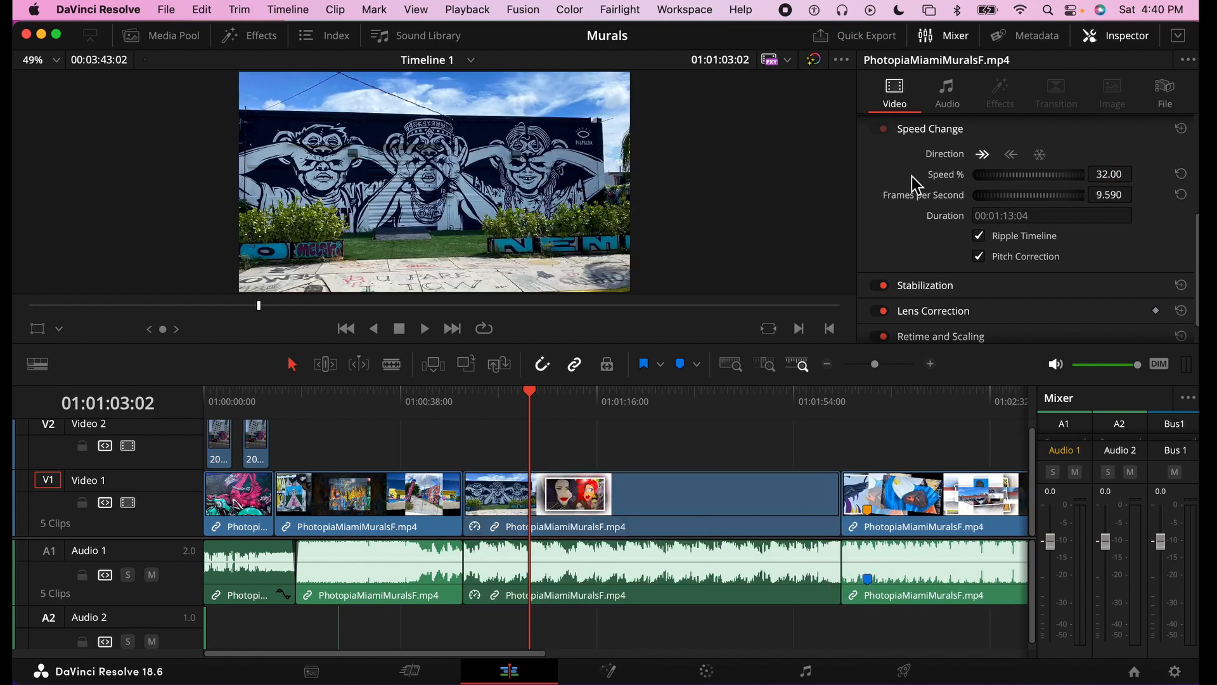
pyautogui.moveTo(1010, 176); pyautogui.dragTo(1087, 175)
pyautogui.moveTo(1013, 171); pyautogui.dragTo(1115, 174)
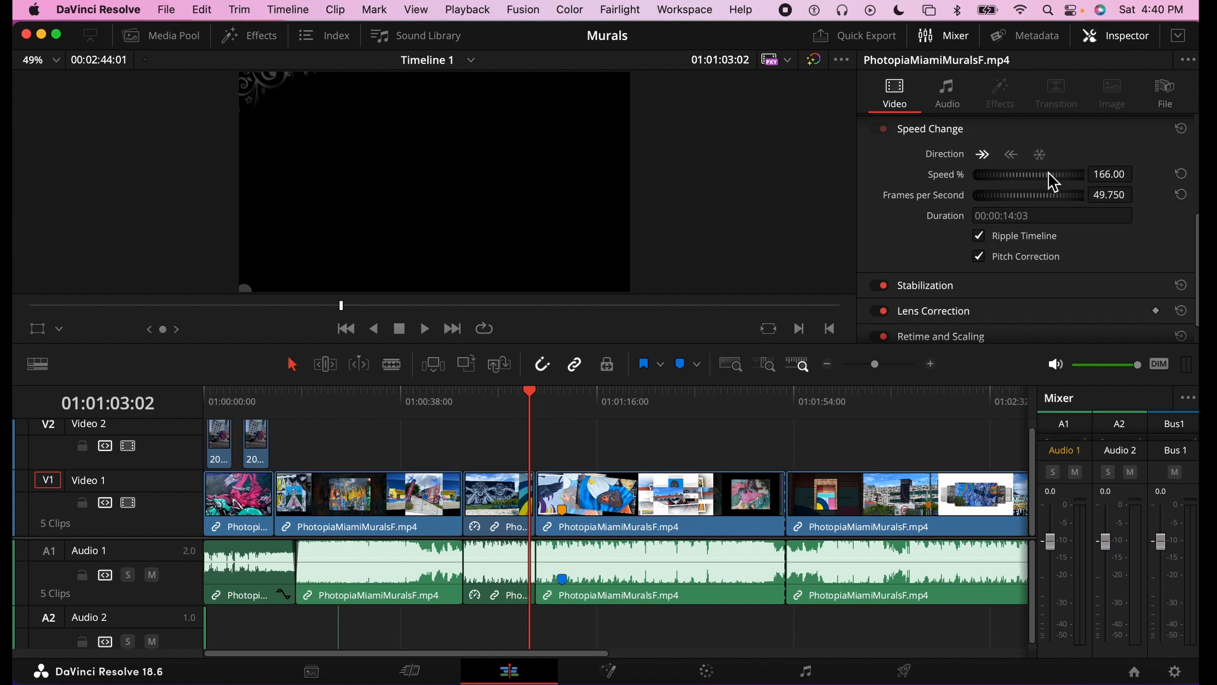
pyautogui.click(1181, 129)
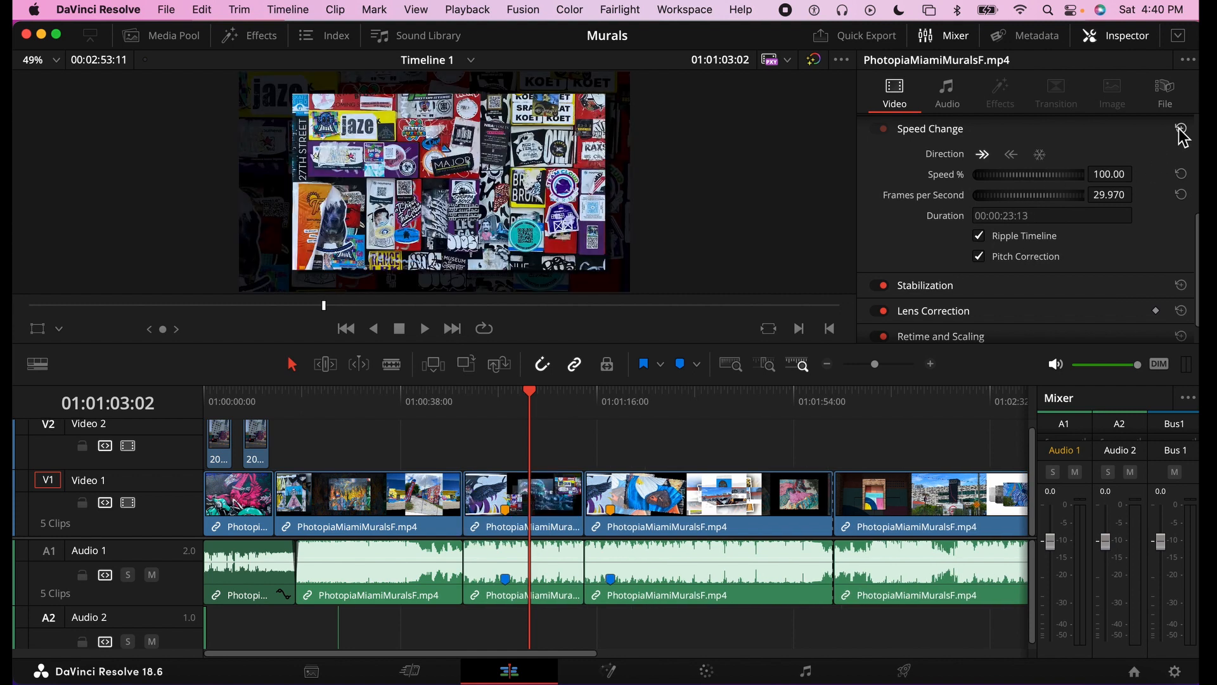
# Review the third video clip's Stabilization, Lens Correction, and Retime and Scaling settings
pyautogui.click(1018, 132)
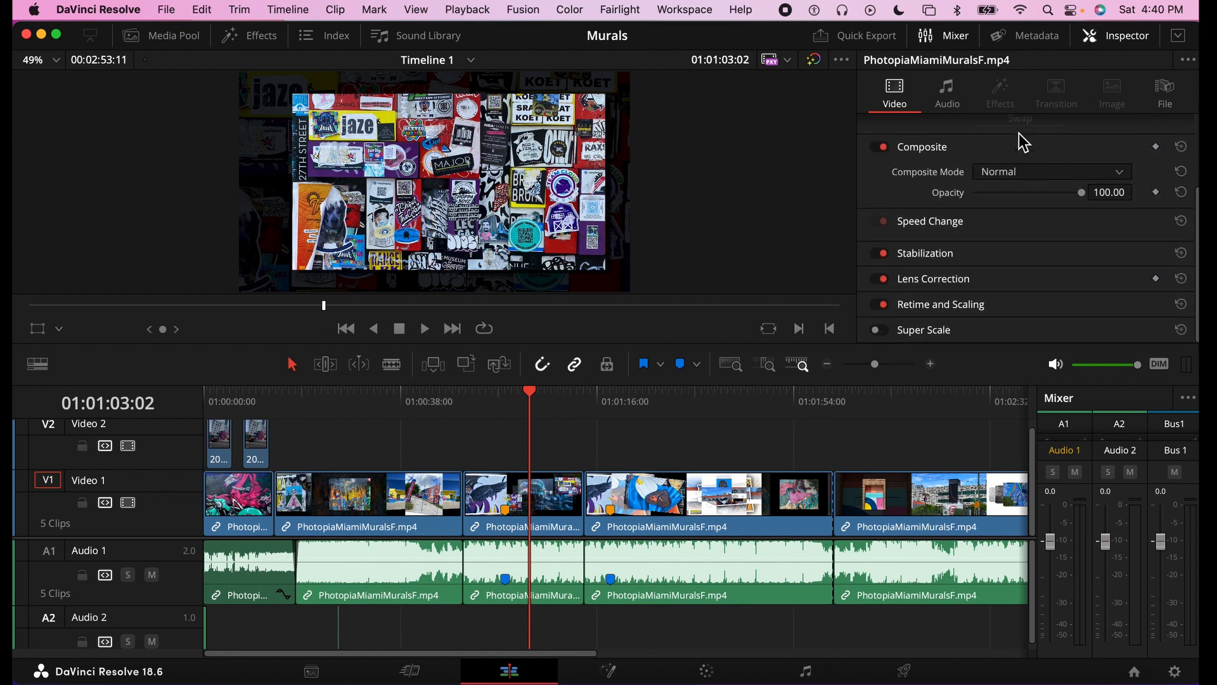
pyautogui.click(1000, 253)
pyautogui.scroll(-3, 1000, 253)
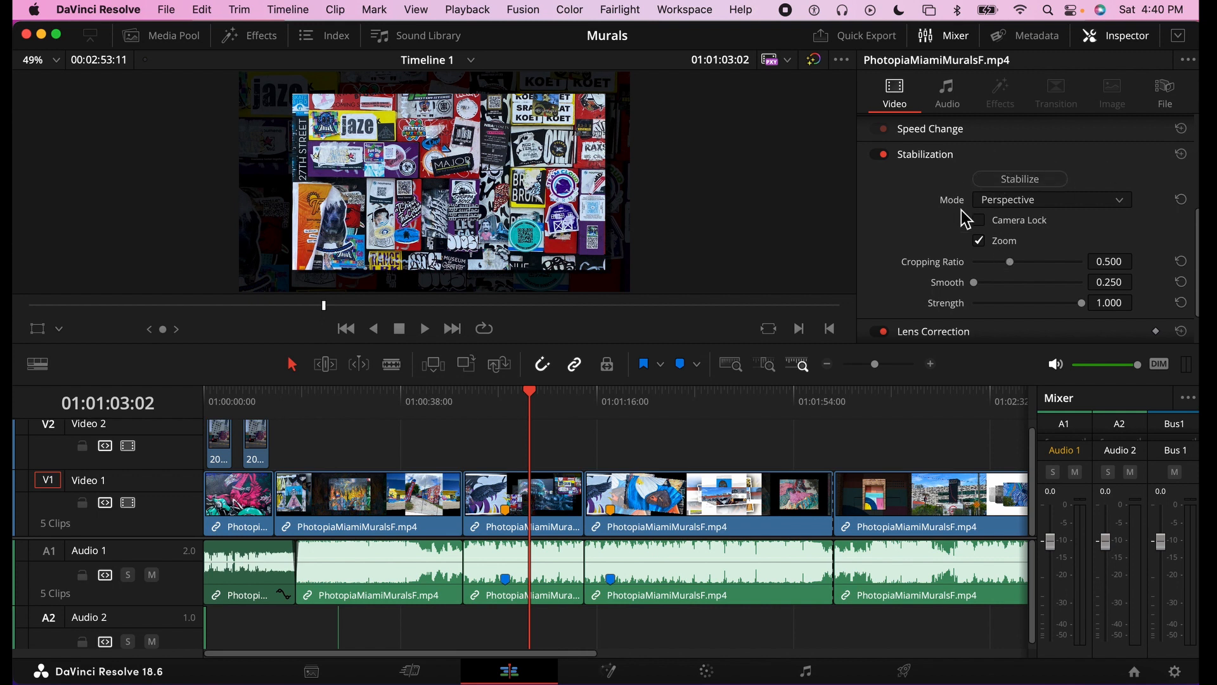
pyautogui.scroll(-2, 1060, 246)
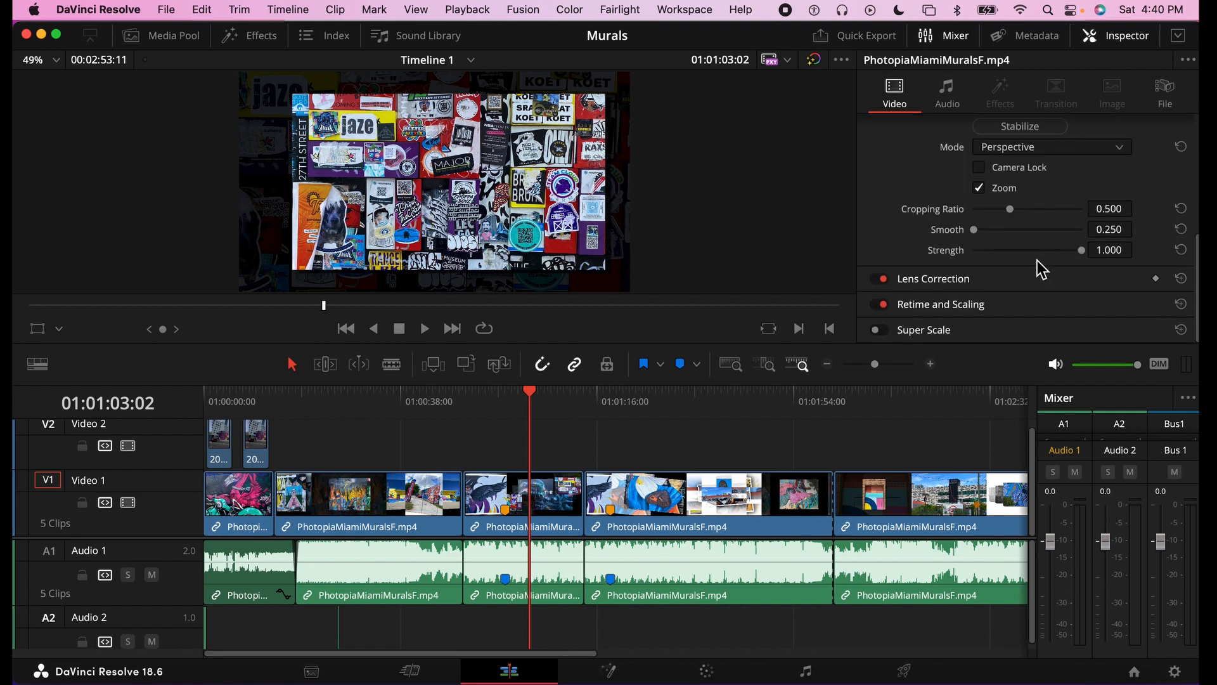
pyautogui.click(1033, 279)
pyautogui.scroll(-2, 1032, 279)
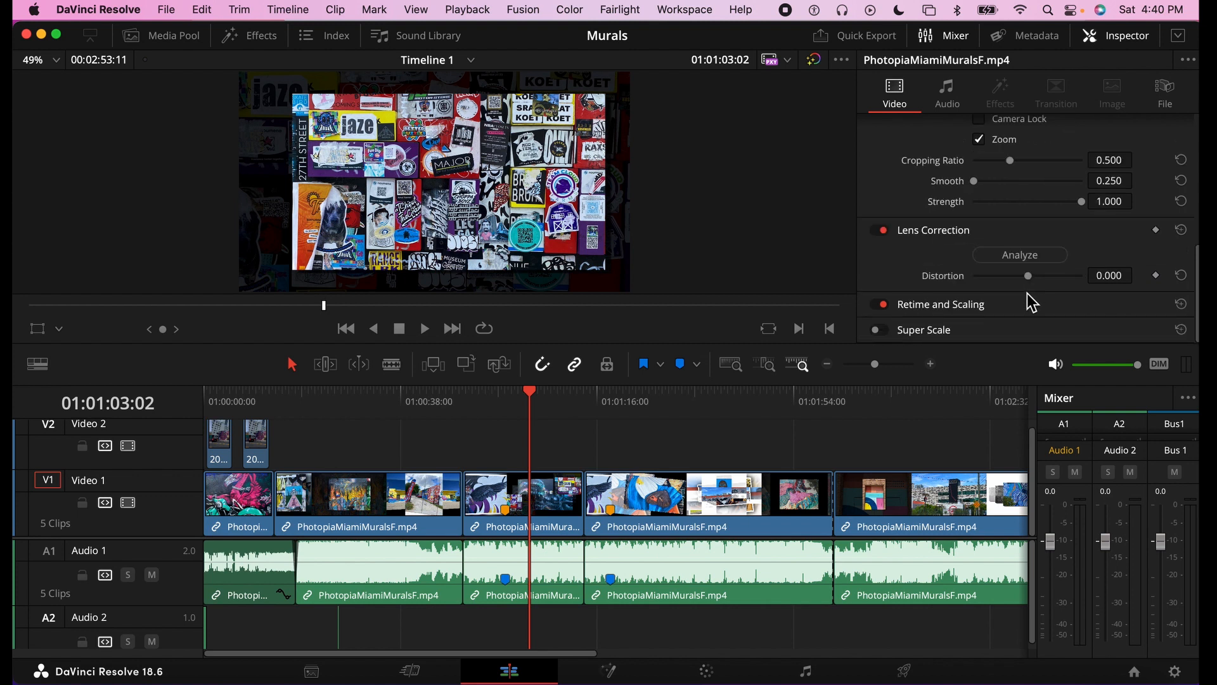
pyautogui.click(1021, 302)
pyautogui.scroll(-4, 1021, 302)
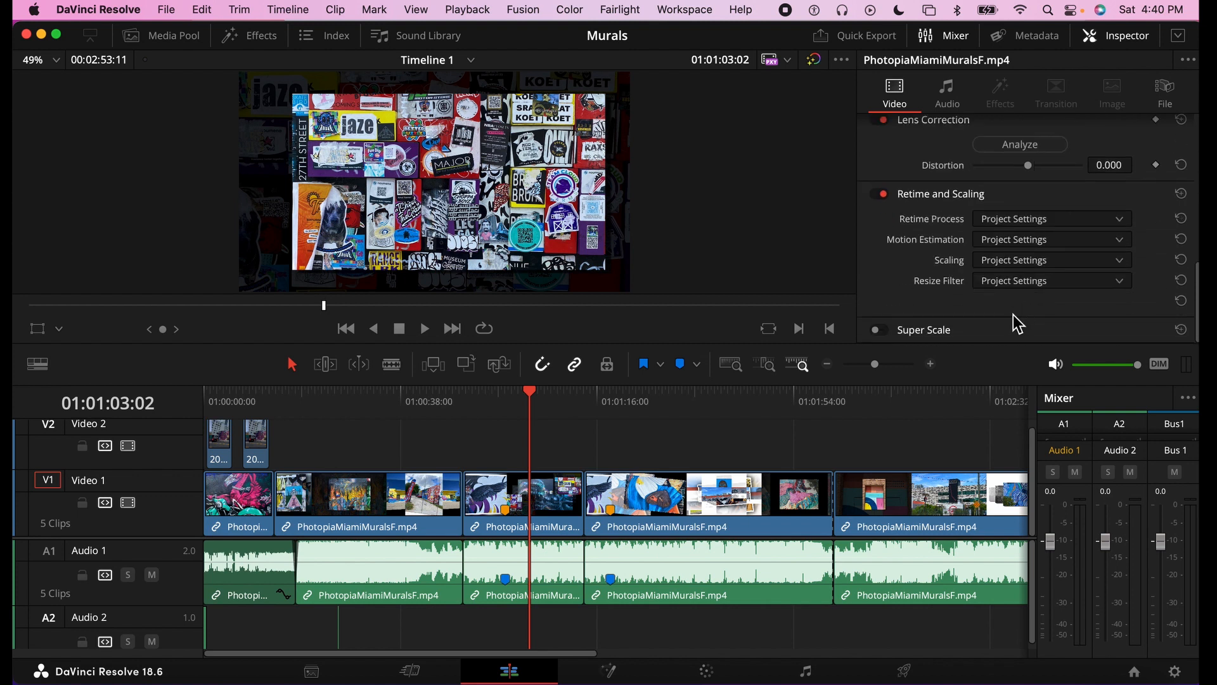
# Review the third clip's audio settings through the equalizer bands, and visit the Fairlight page before returning to the Edit page
pyautogui.click(535, 565)
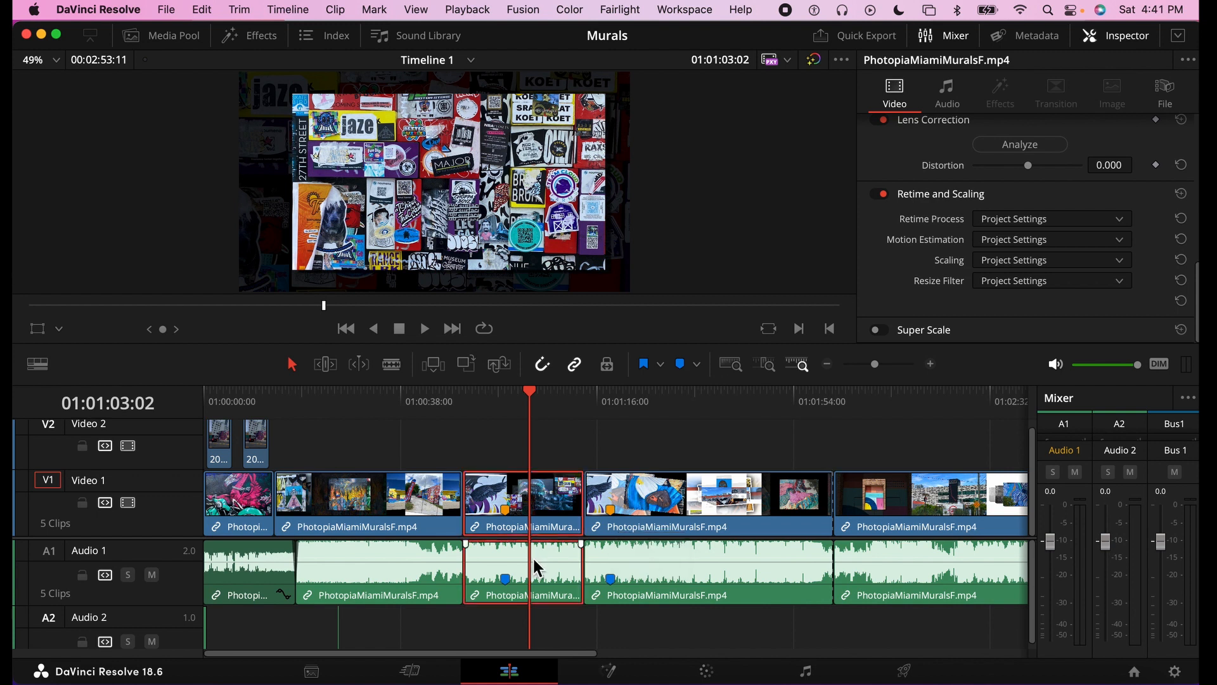
pyautogui.click(949, 95)
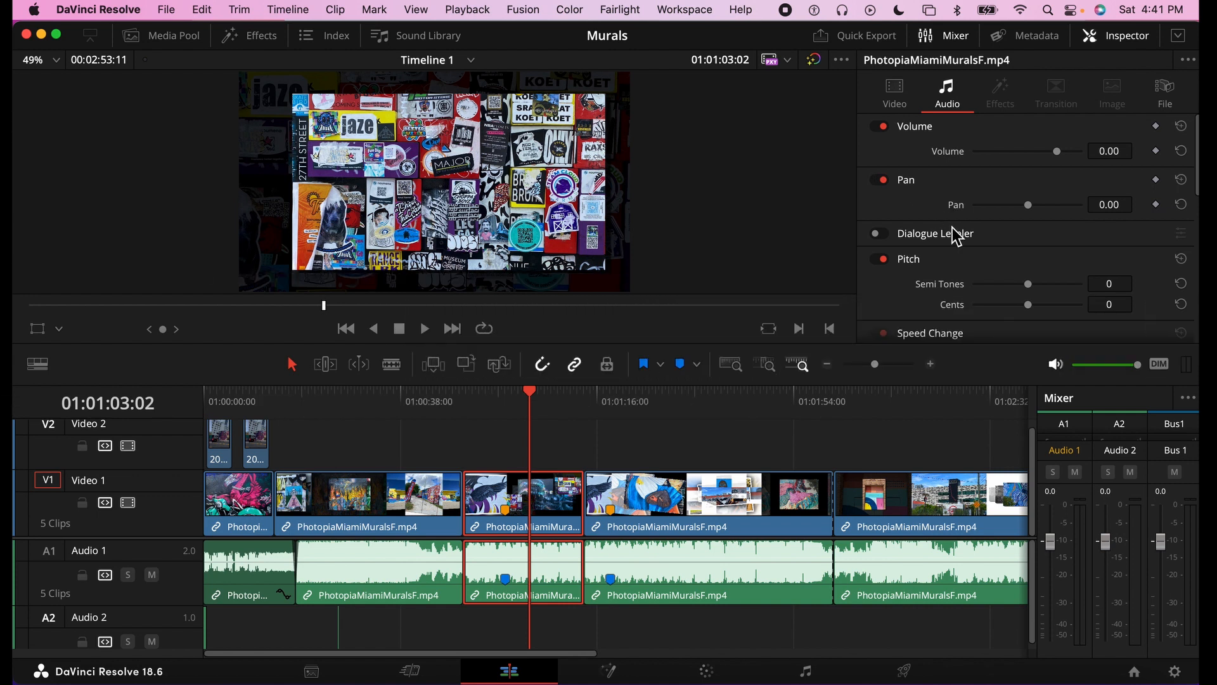
pyautogui.scroll(-3, 990, 279)
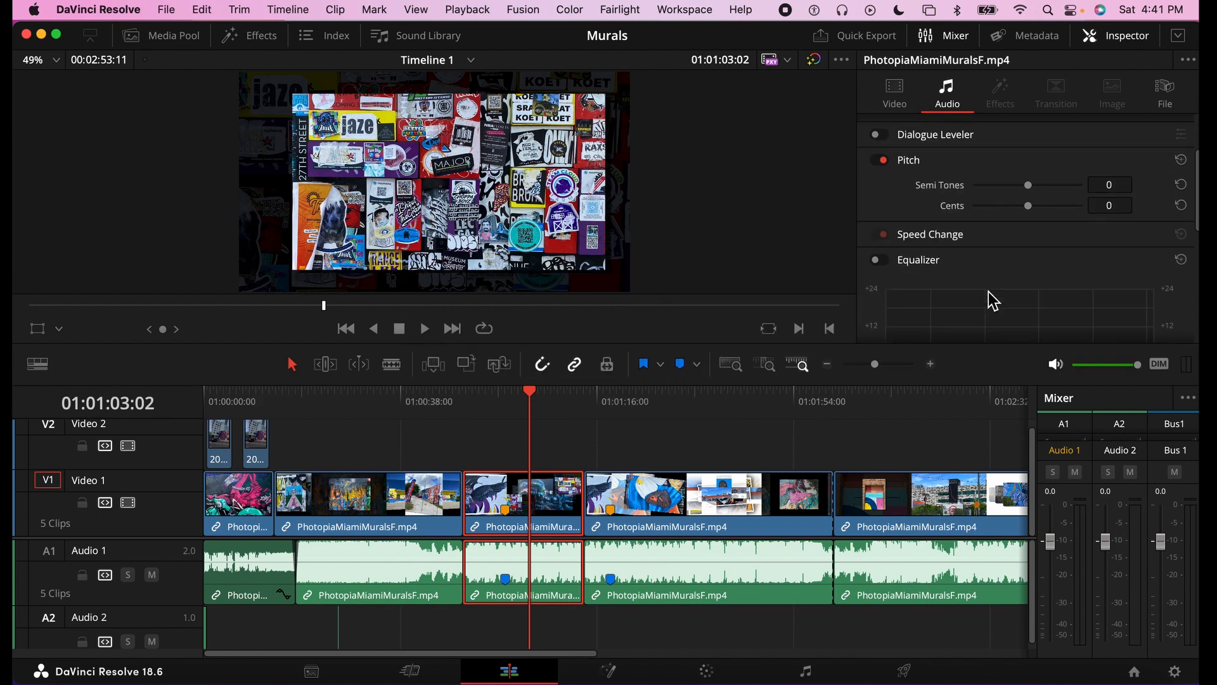
pyautogui.scroll(-9, 993, 300)
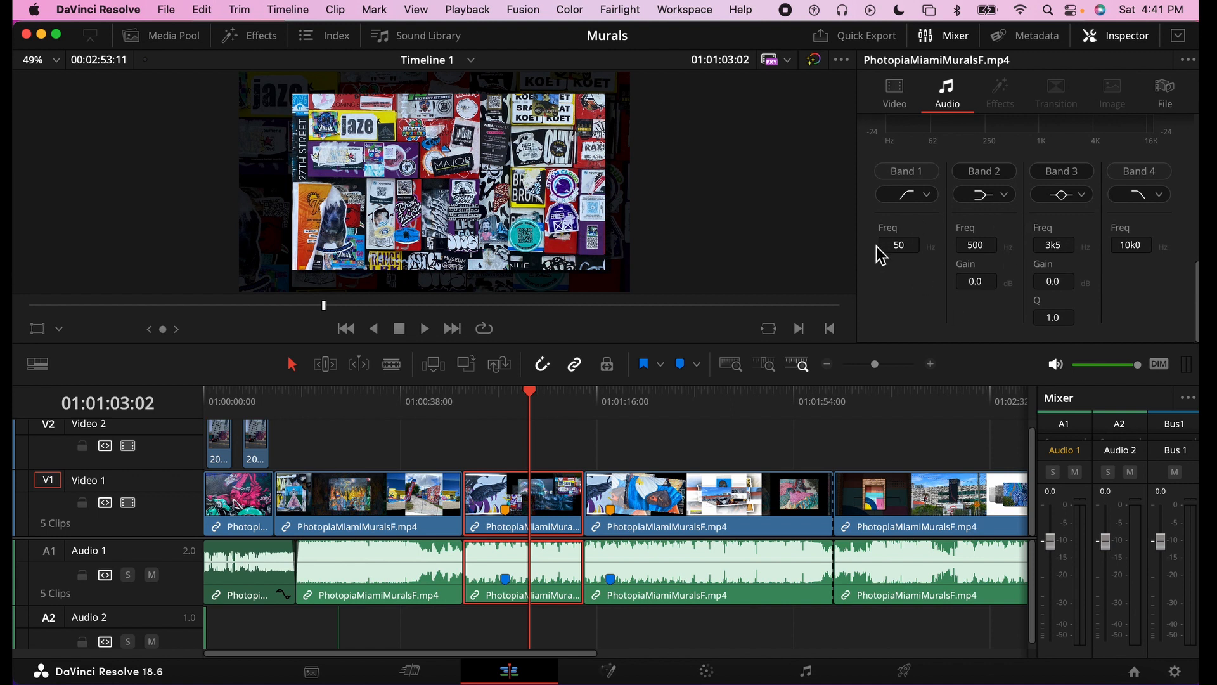
pyautogui.click(806, 673)
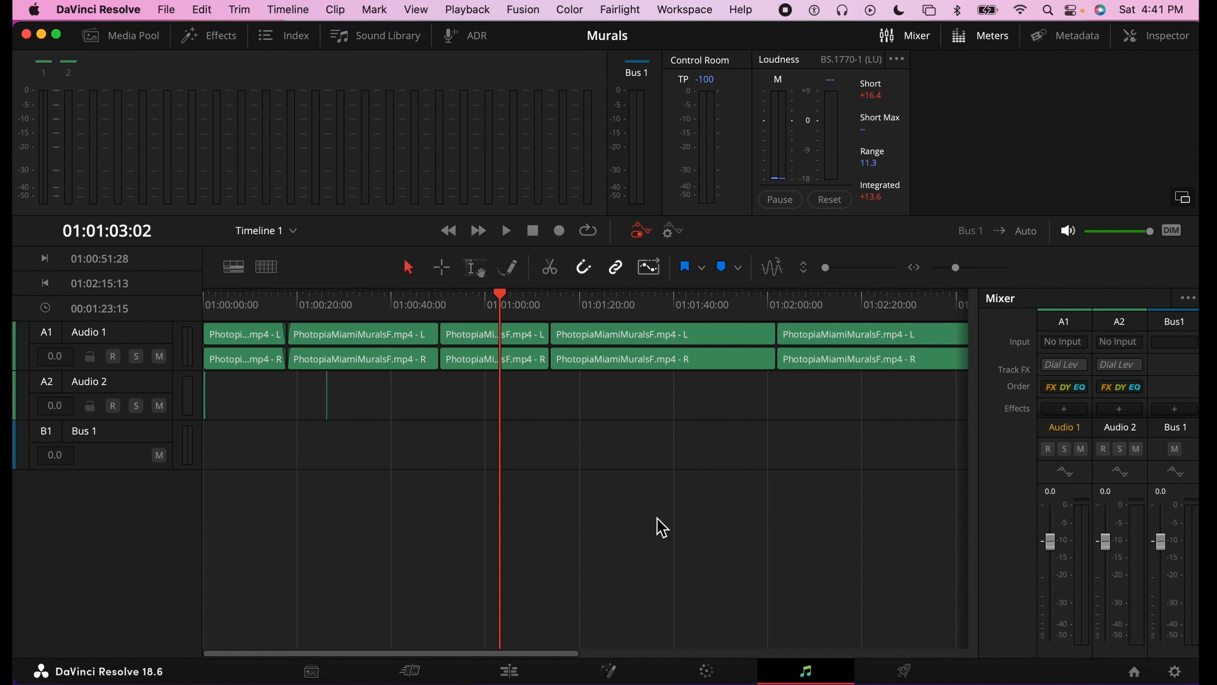
pyautogui.click(509, 672)
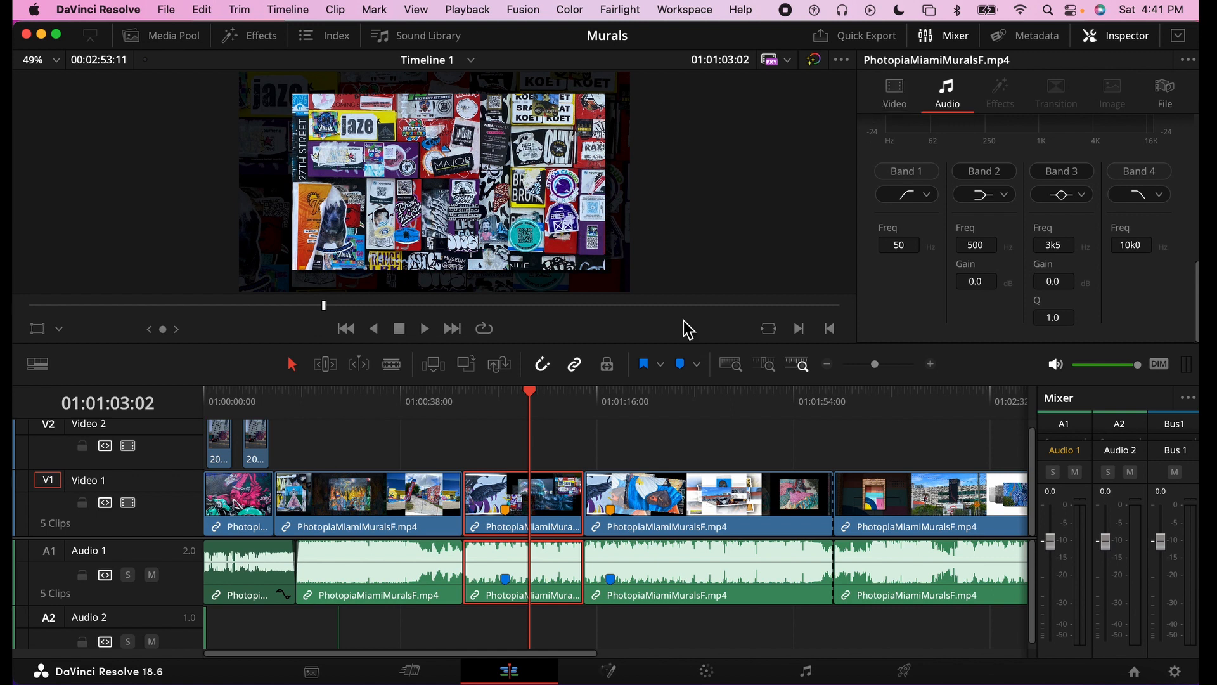
# Browse the effects library's Toolbox, Titles, Generators, Effects, Open FX and Audio FX categories
pyautogui.click(253, 39)
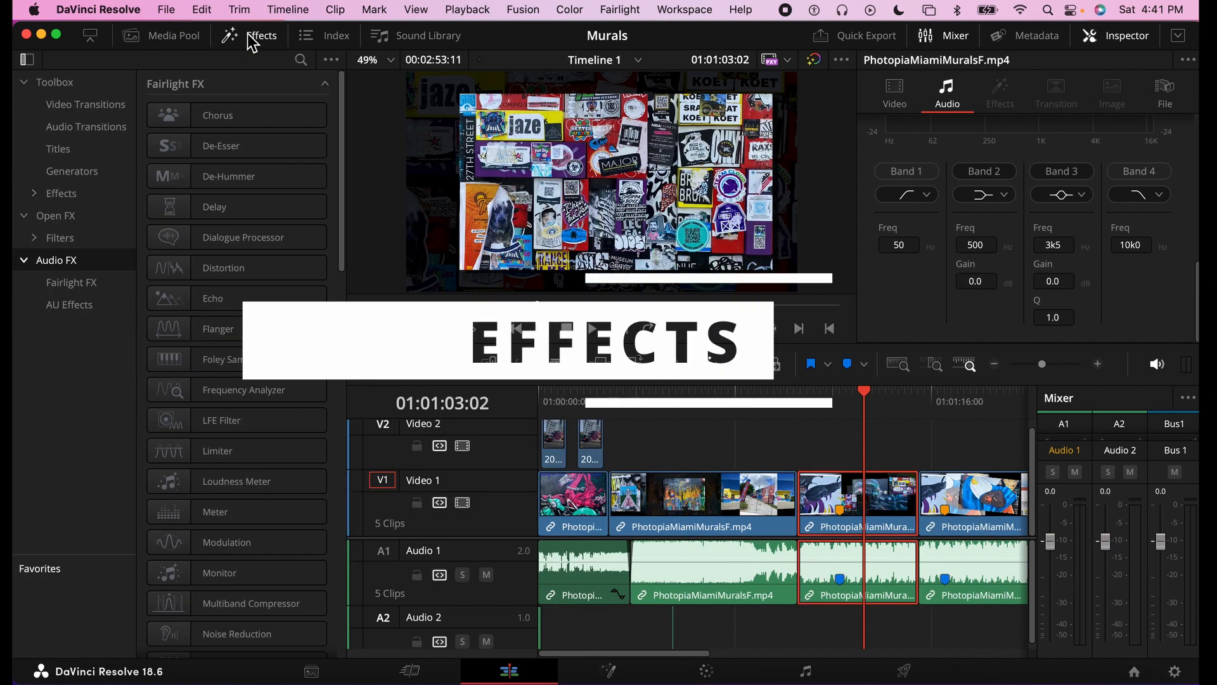
pyautogui.click(50, 86)
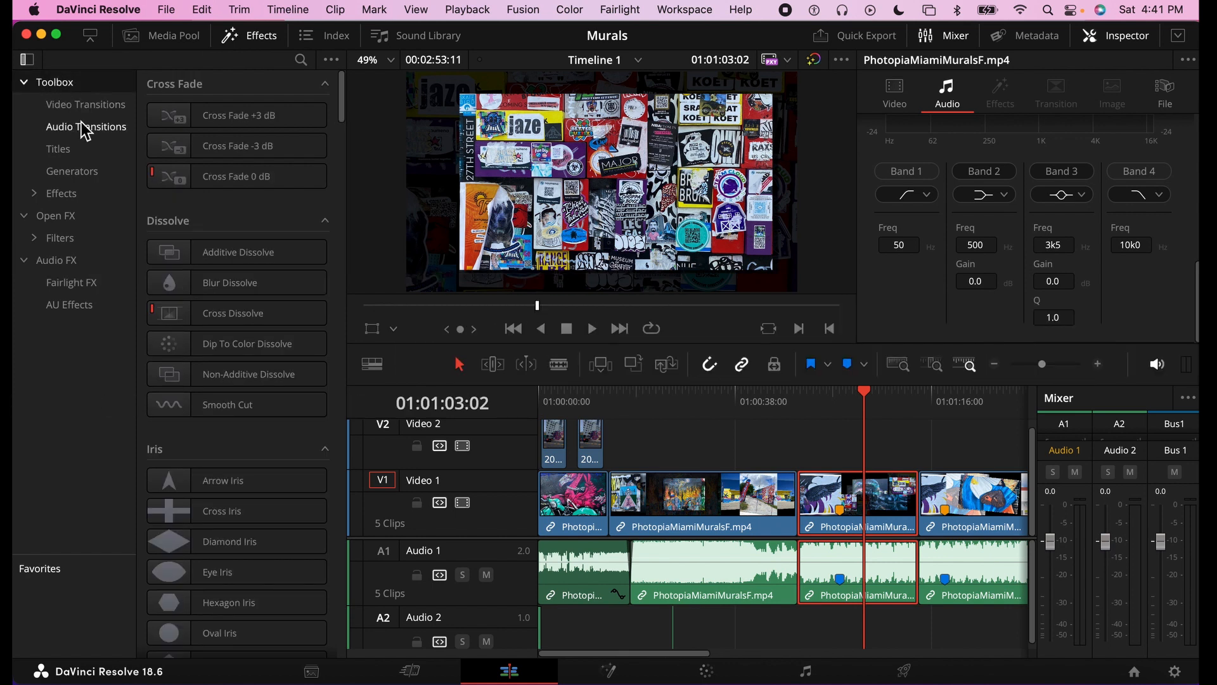
pyautogui.click(61, 152)
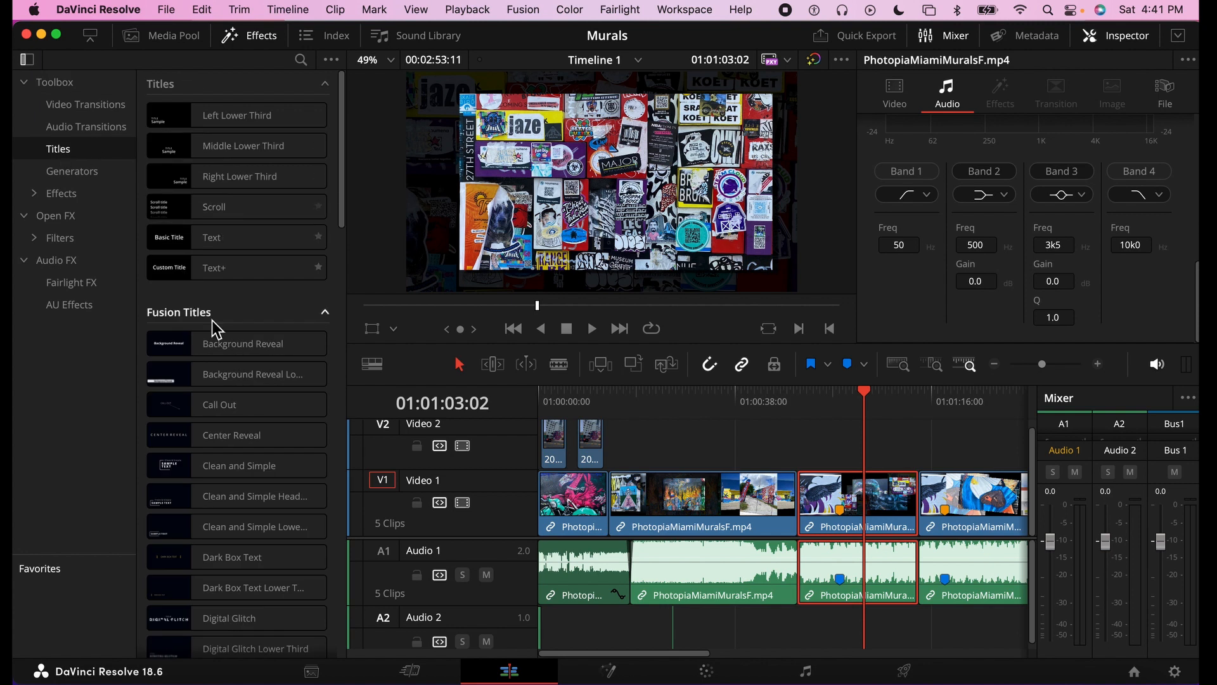
pyautogui.scroll(-10, 234, 266)
pyautogui.click(72, 172)
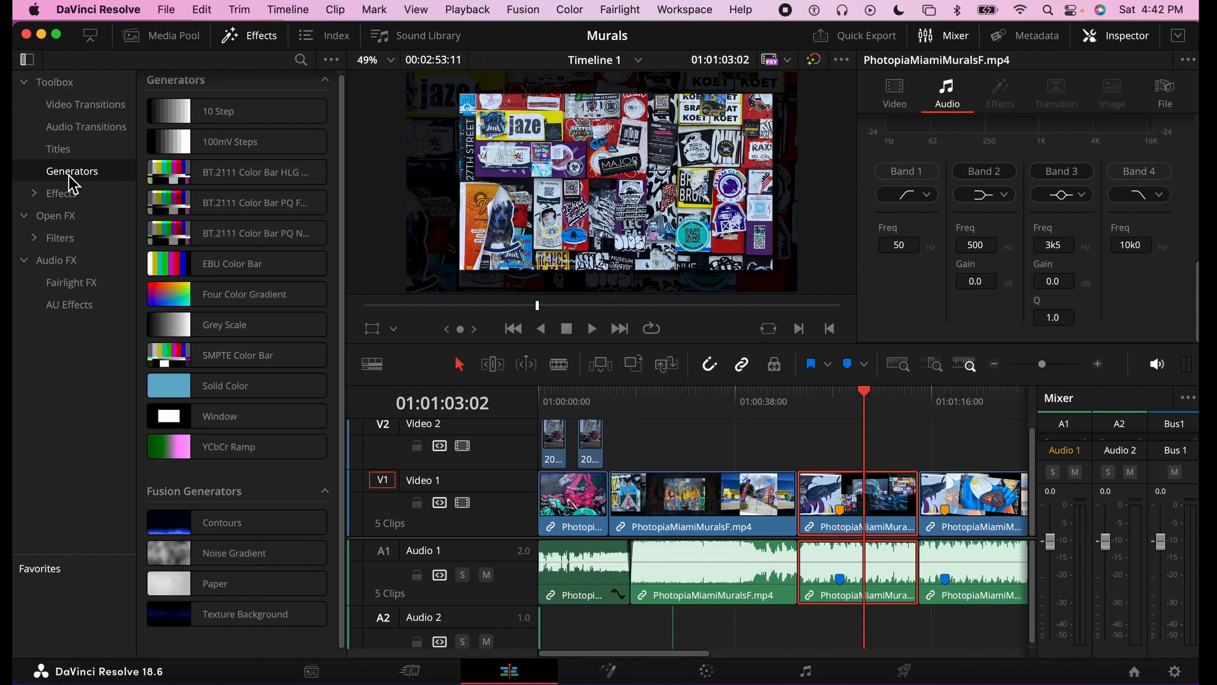
pyautogui.click(72, 196)
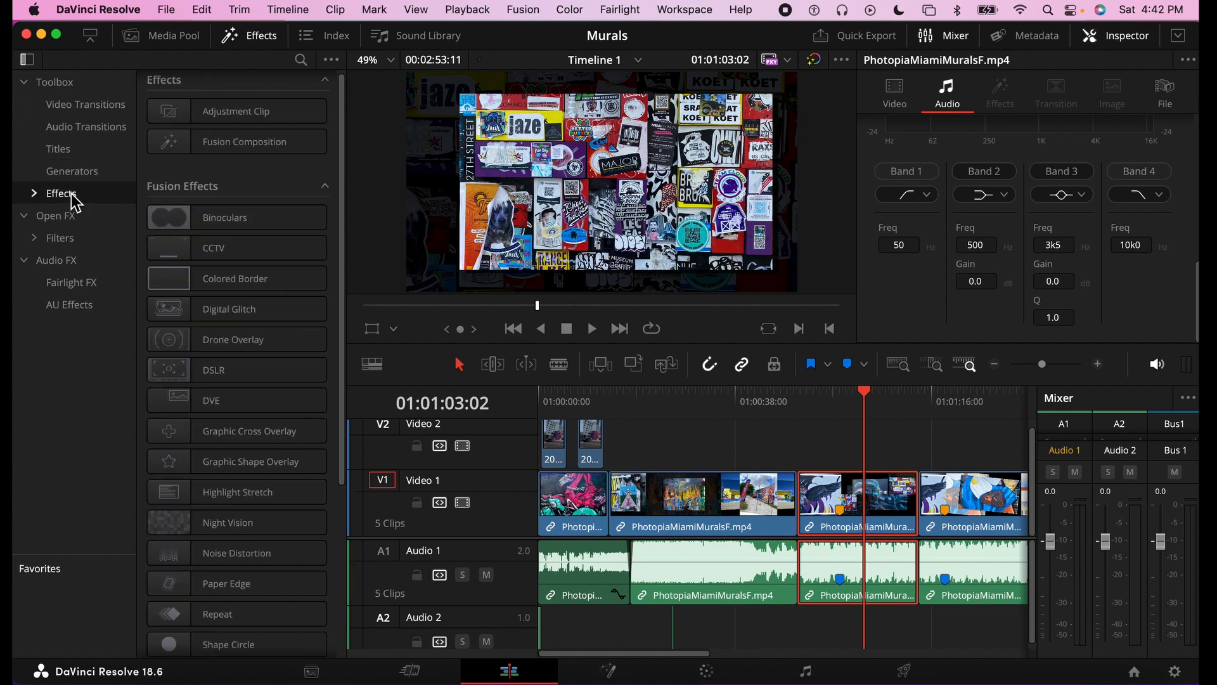
pyautogui.click(76, 218)
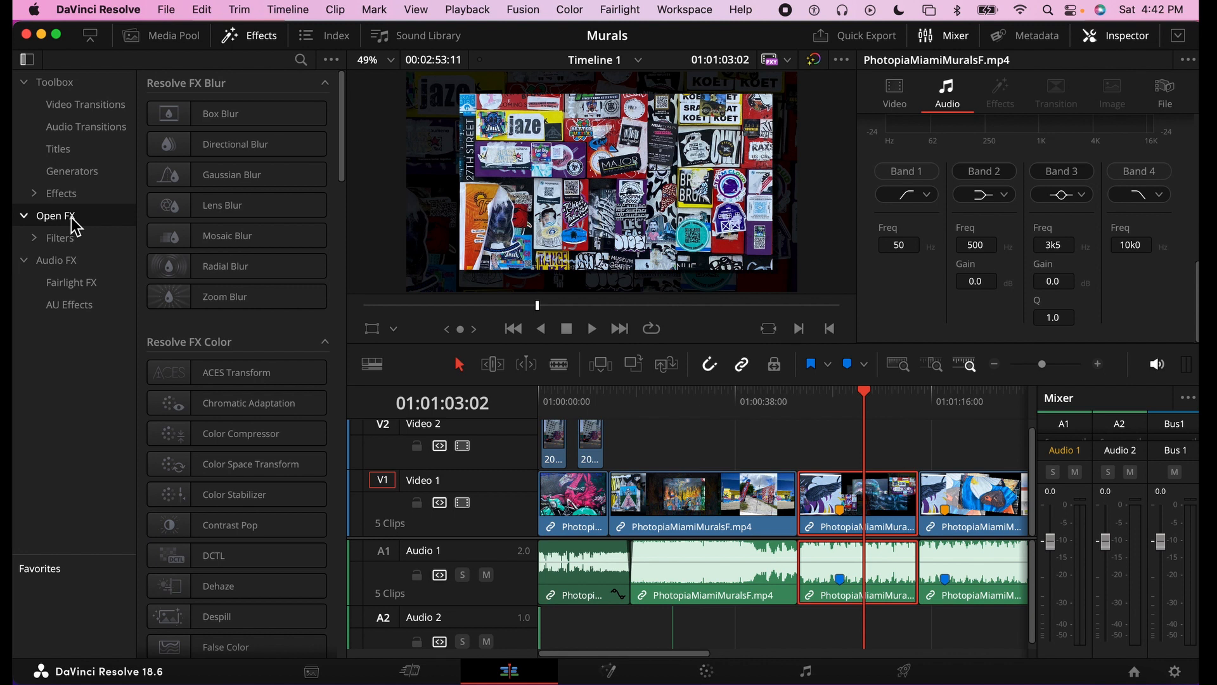
pyautogui.click(74, 260)
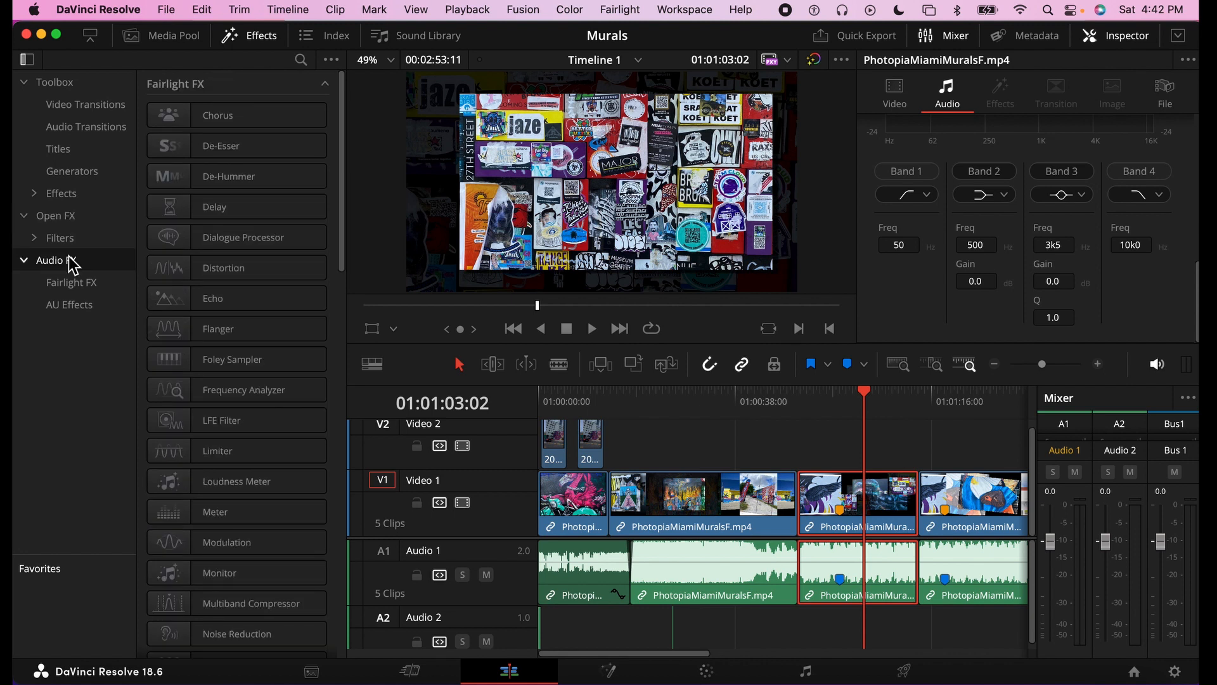
# Append Thanks-for-checking 2.MOV from Finder after the last clip on Video 1
pyautogui.click(862, 395)
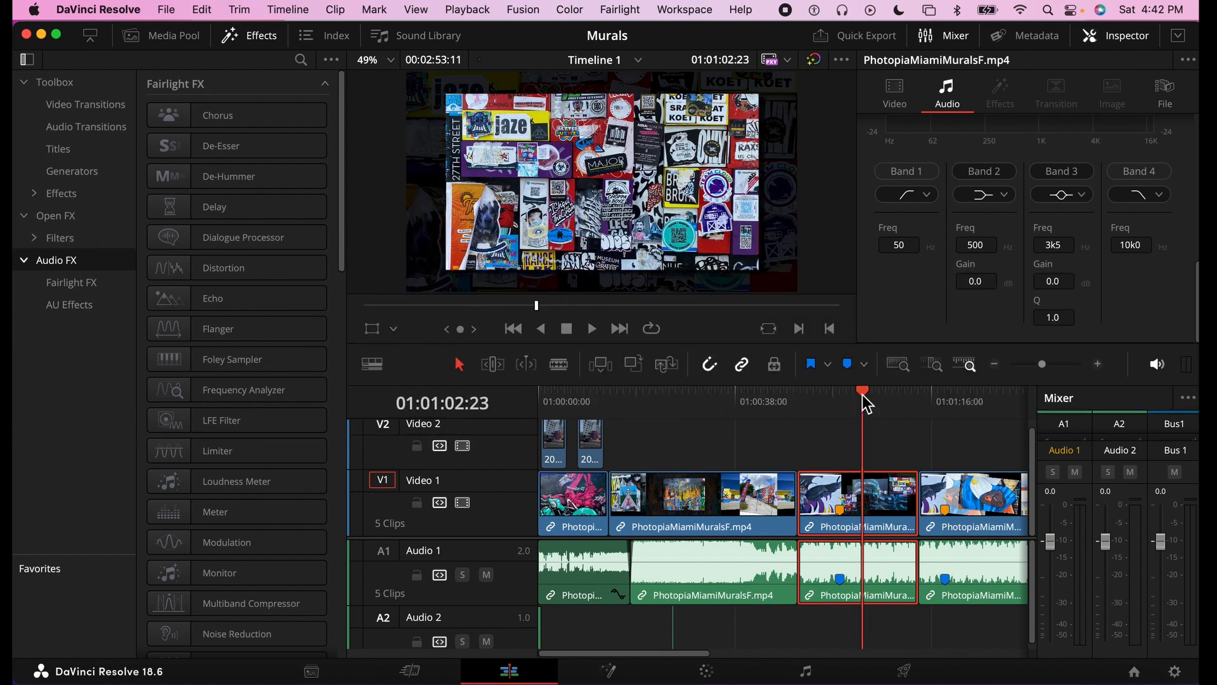
pyautogui.press('super+minus')
pyautogui.press('super+minus')
pyautogui.press('super+minus')
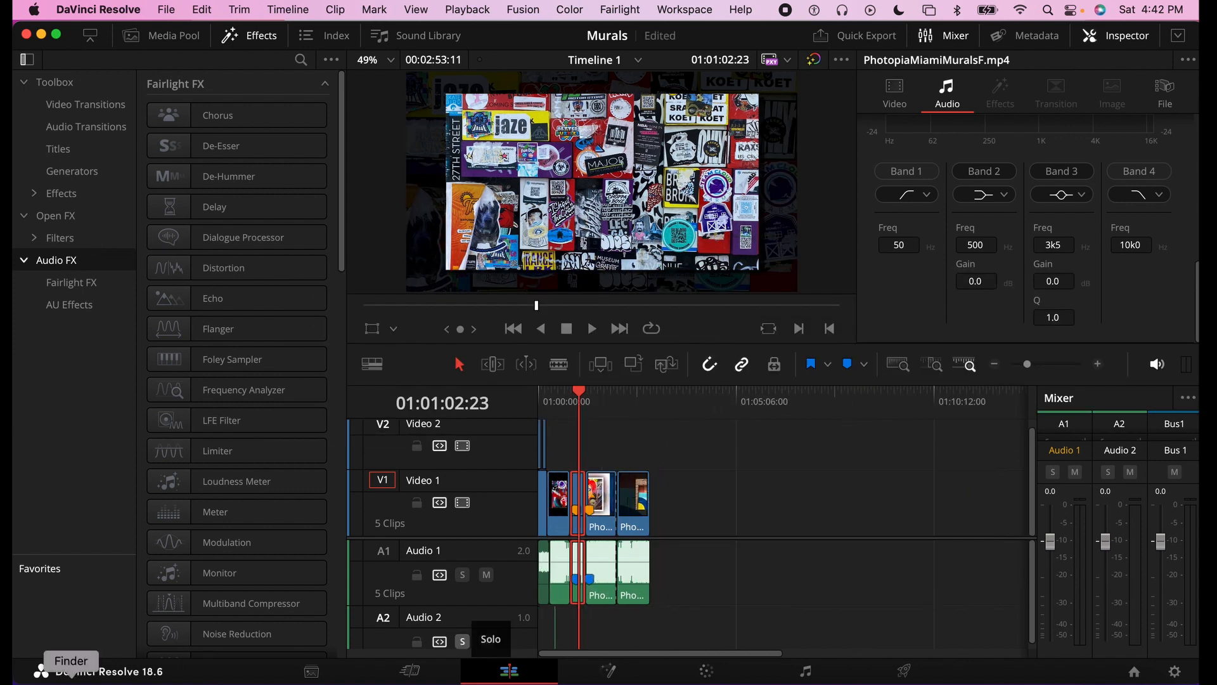
pyautogui.click(70, 682)
pyautogui.moveTo(573, 230); pyautogui.dragTo(678, 517)
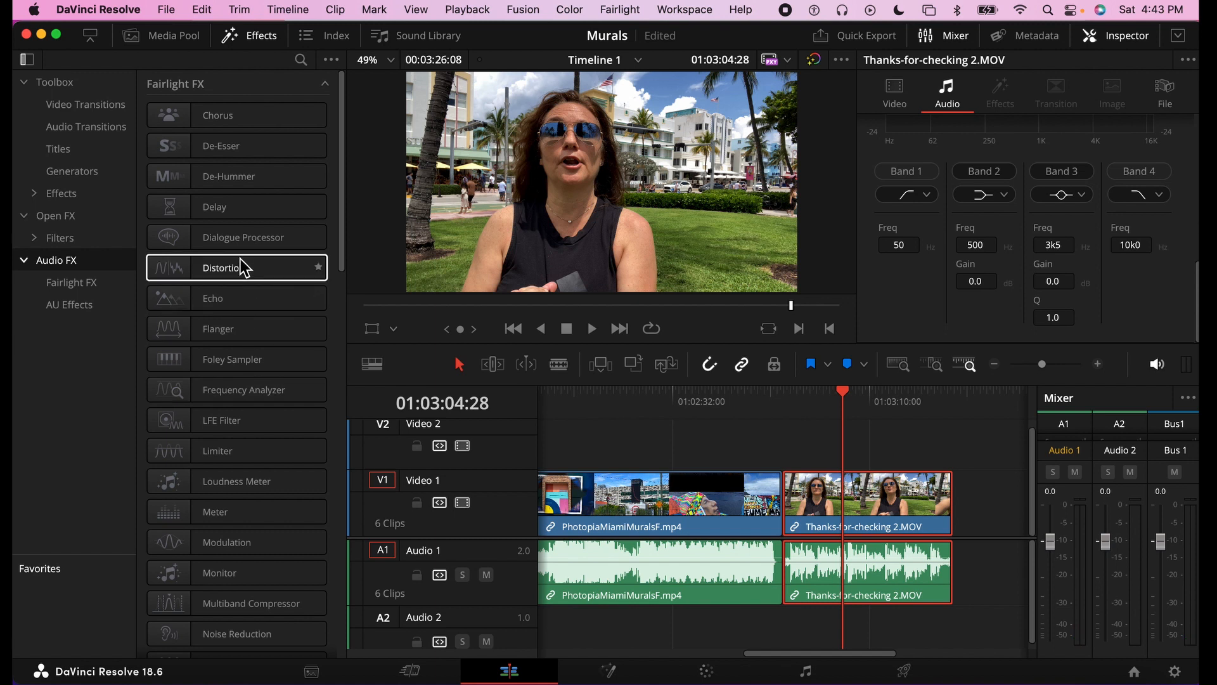
# Apply the Dialogue Processor to the Thanks-for-checking 2.MOV audio using the Female VO preset
pyautogui.moveTo(232, 249); pyautogui.dragTo(838, 511)
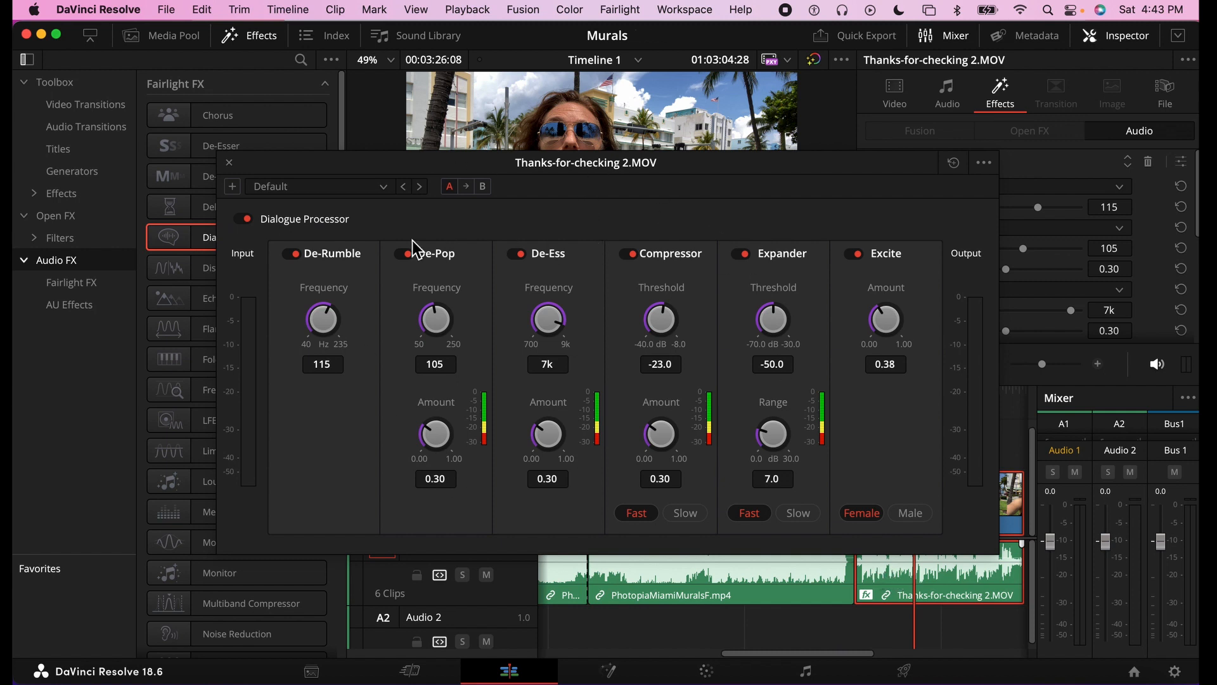
pyautogui.click(307, 190)
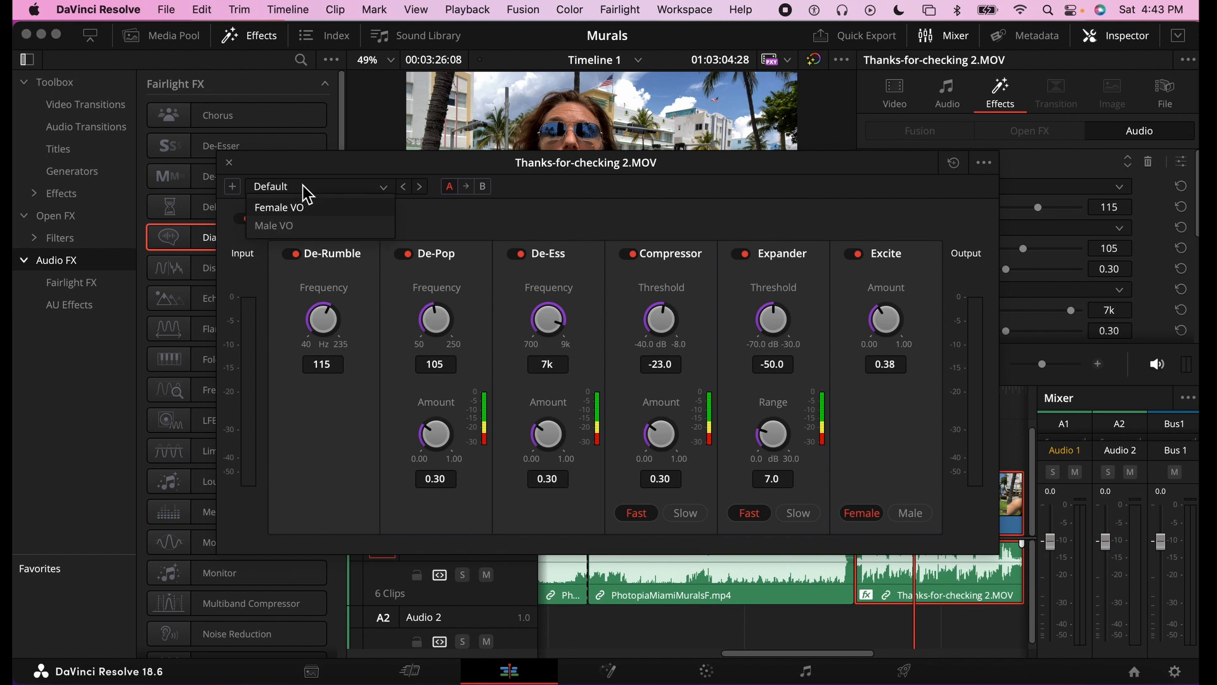
pyautogui.click(313, 208)
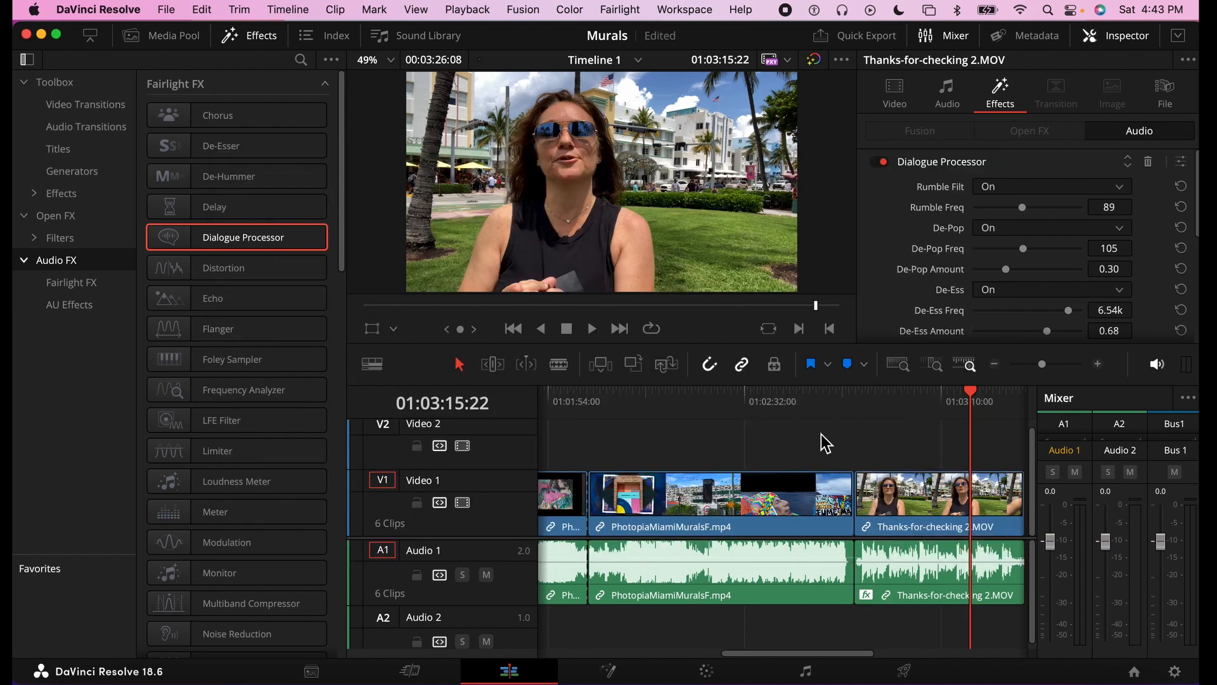
# Add a Band Wipe transition at the cut between the second and third video clips at 01:00:50:05
pyautogui.press('Up')
pyautogui.press('Up')
pyautogui.press('Up')
pyautogui.press('Up')
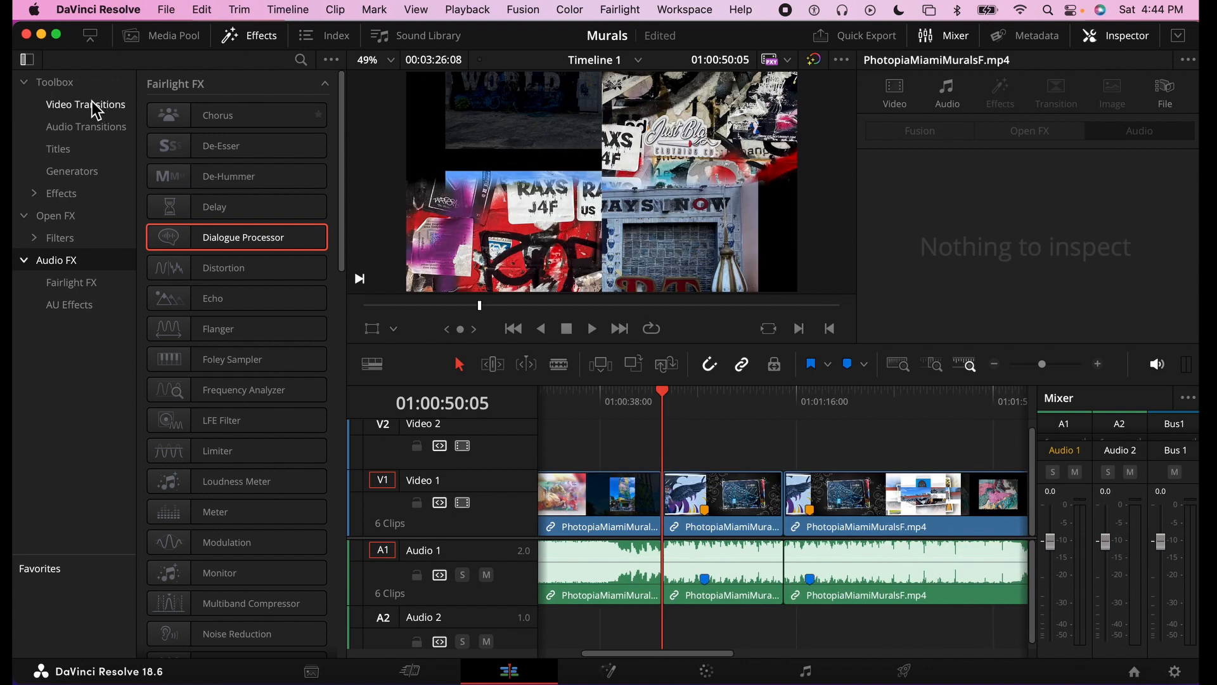
pyautogui.click(82, 105)
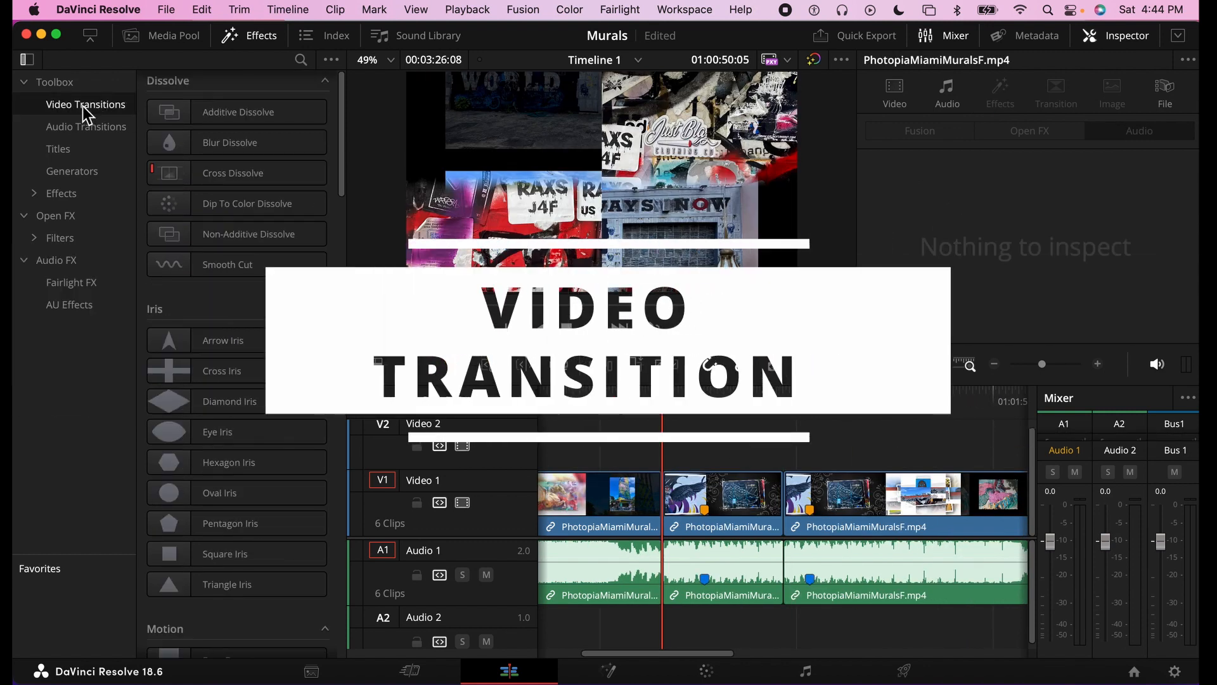
pyautogui.scroll(-5, 258, 428)
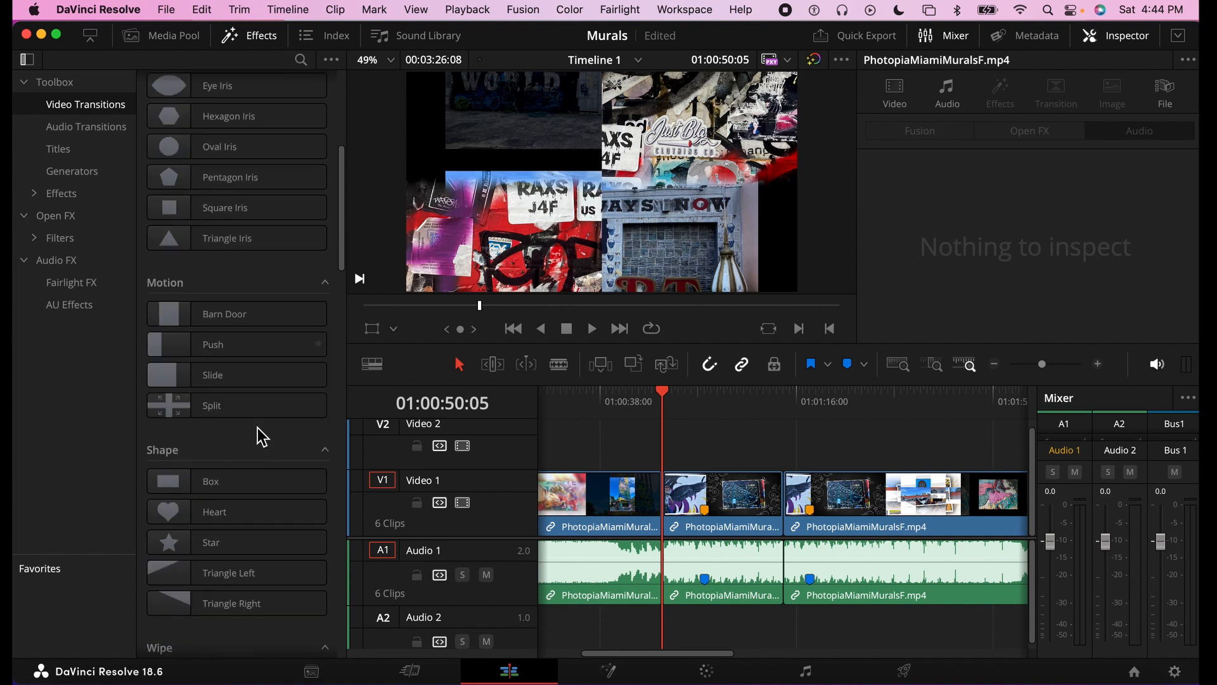
pyautogui.scroll(-4, 232, 423)
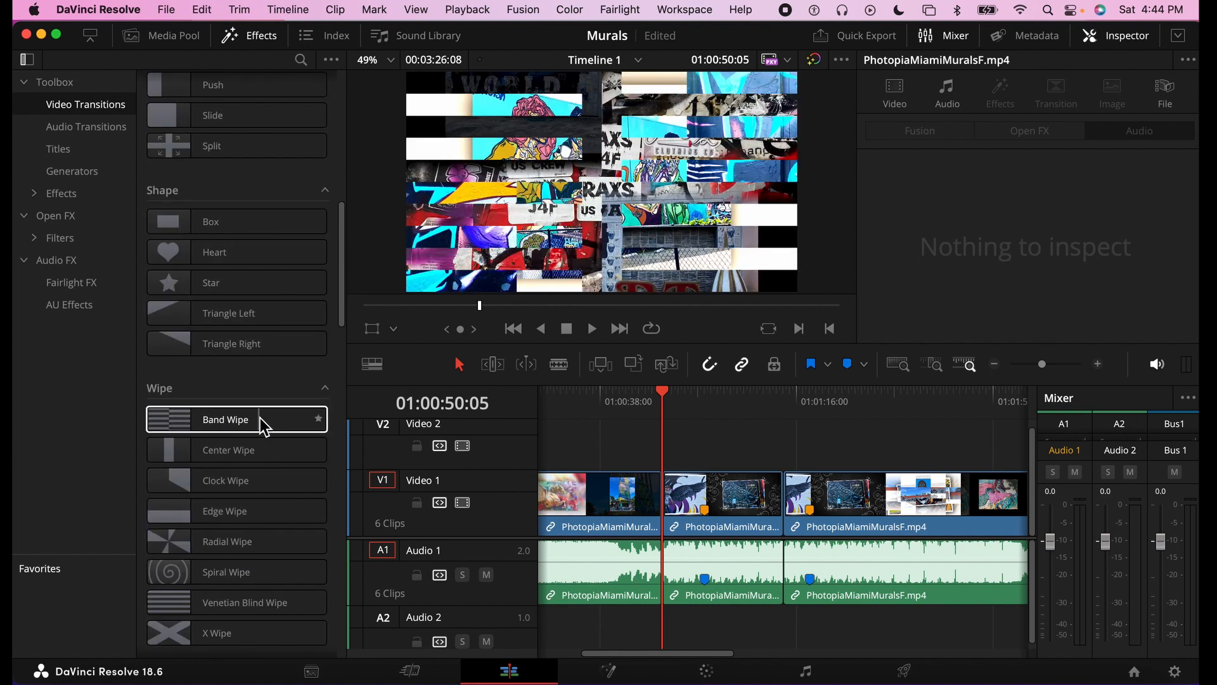
pyautogui.moveTo(197, 430); pyautogui.dragTo(648, 502)
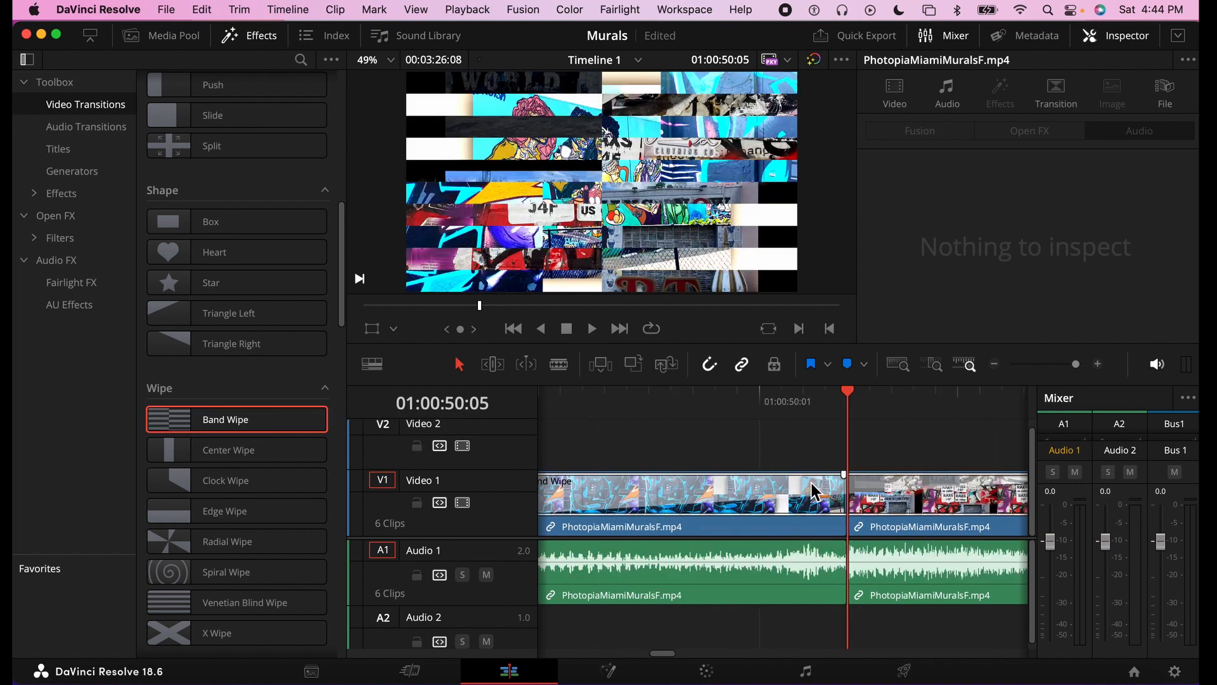
# Scrub through the Band Wipe transition and select it to open its transition settings in the Inspector
pyautogui.press('super+equal')
pyautogui.click(783, 395)
pyautogui.moveTo(784, 398); pyautogui.dragTo(743, 397)
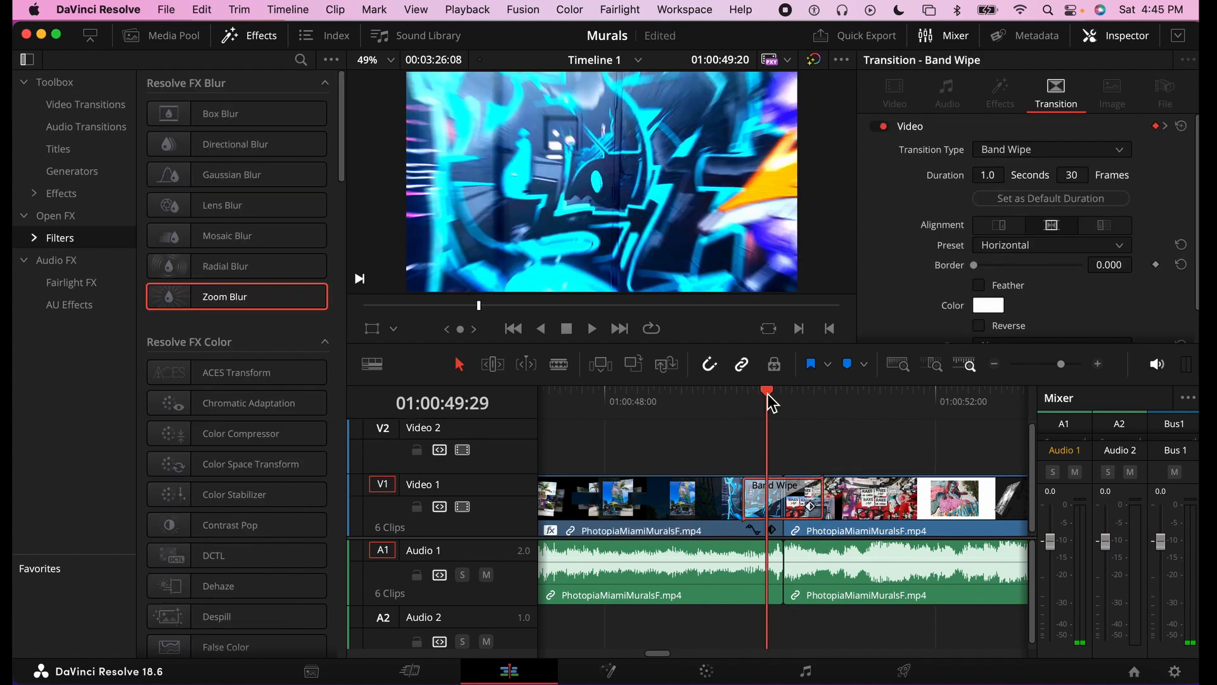
pyautogui.click(783, 485)
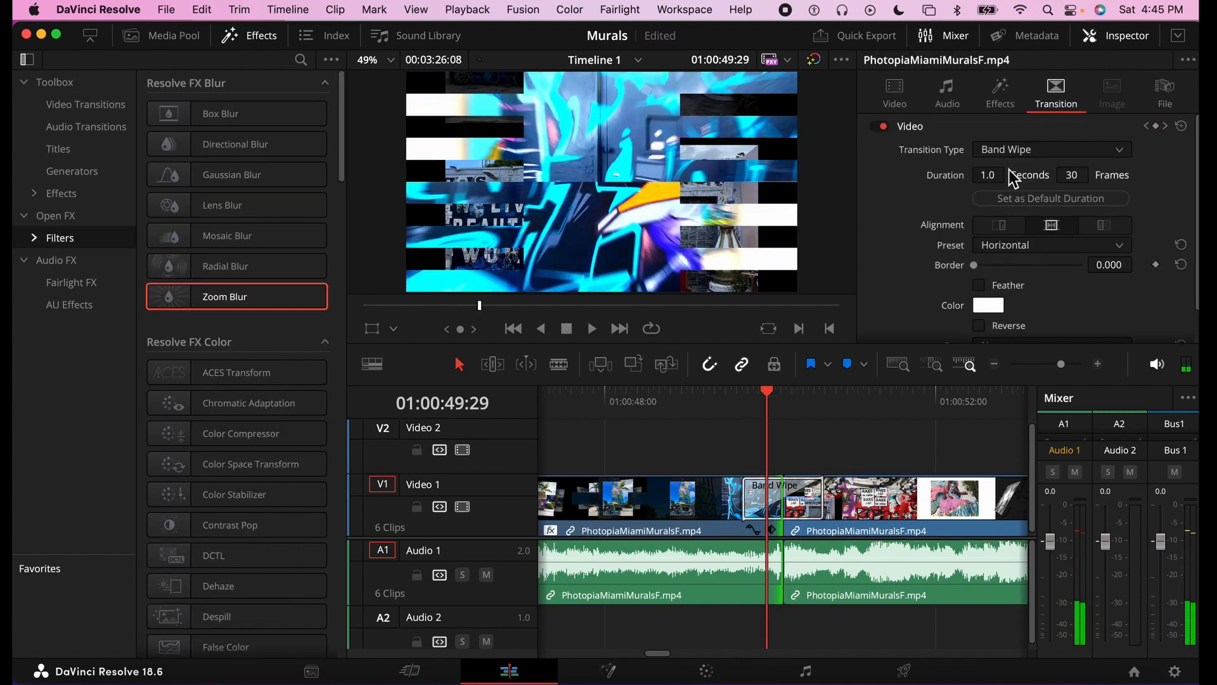
# Review the Band Wipe transition's settings and increase its border width
pyautogui.scroll(-2, 1017, 246)
pyautogui.scroll(2, 1013, 239)
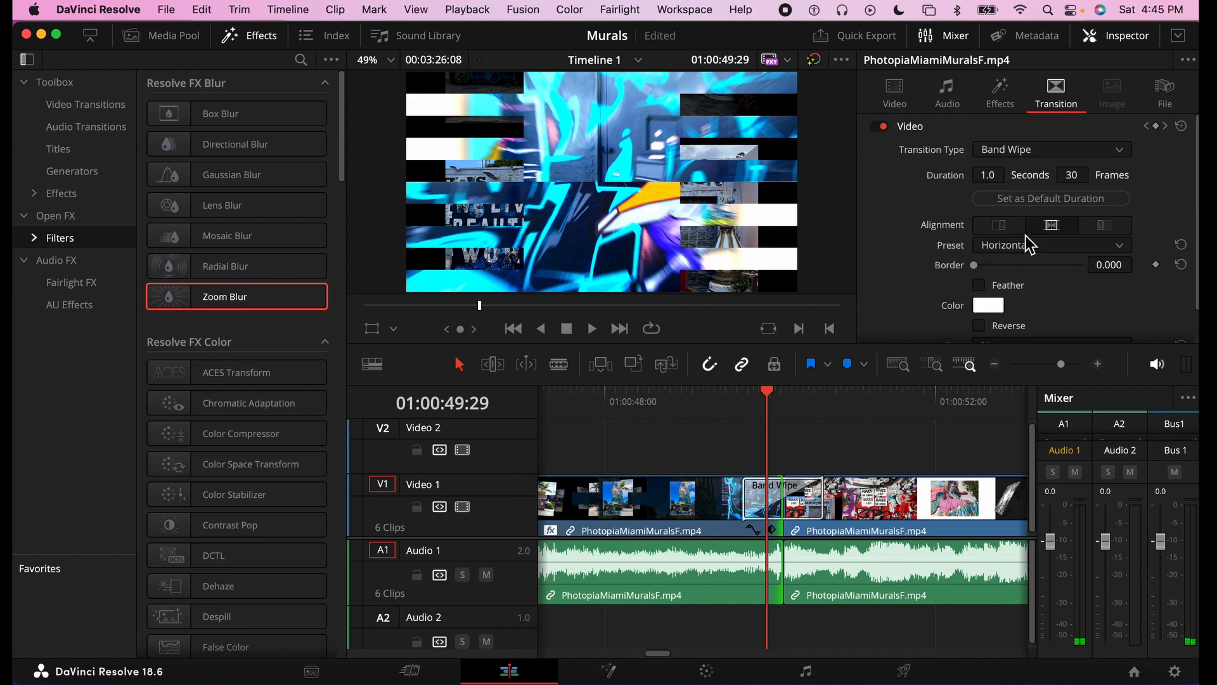
pyautogui.scroll(-2, 1013, 215)
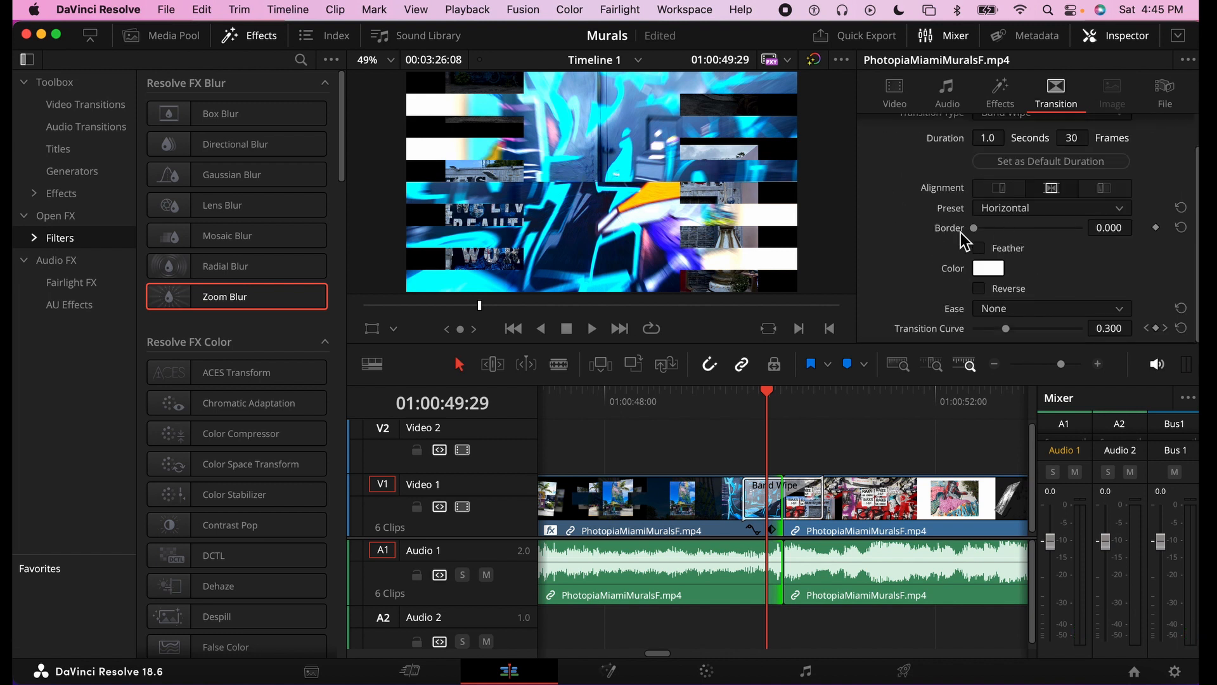
pyautogui.moveTo(974, 228); pyautogui.dragTo(1021, 230)
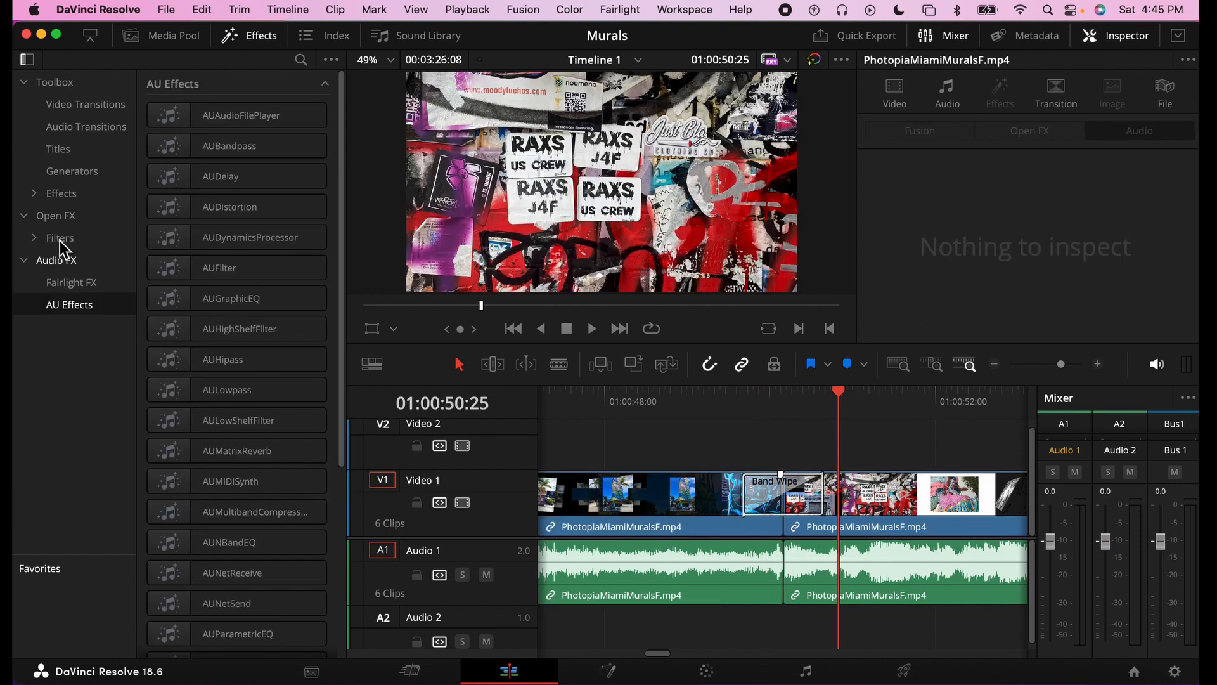
# Apply the Zoom Blur filter to the Video 1 clip before the Band Wipe and move the playhead to 01:00:48:16
pyautogui.click(64, 239)
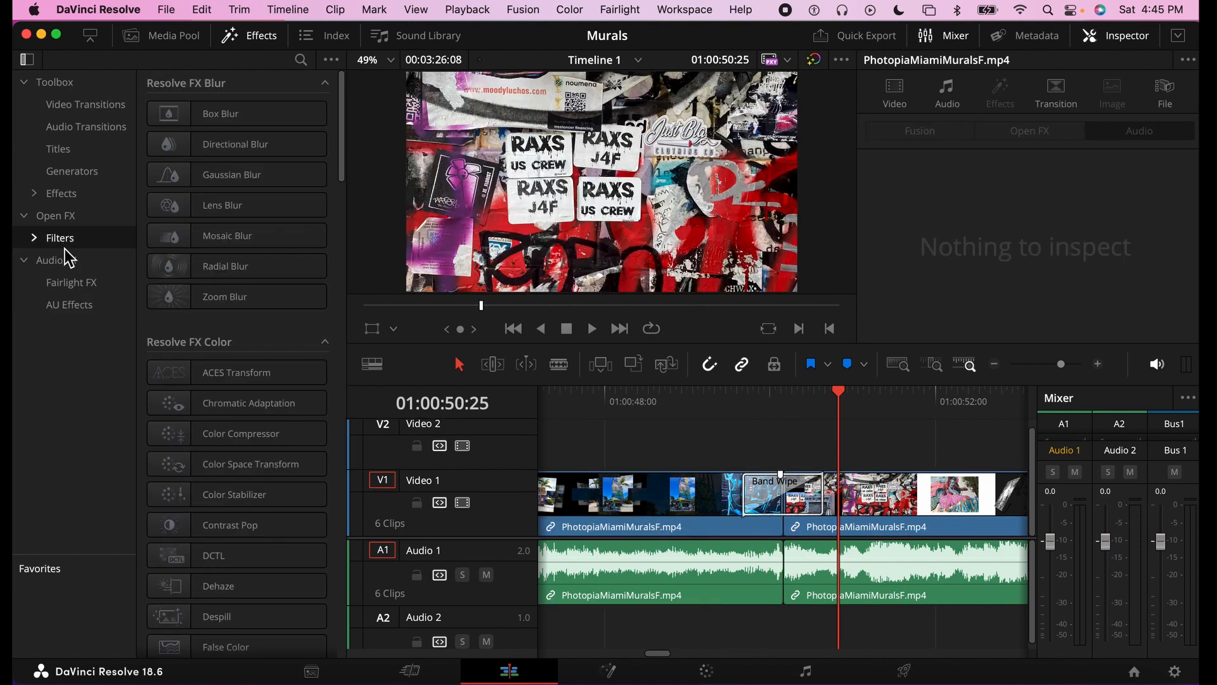
pyautogui.moveTo(169, 296); pyautogui.dragTo(728, 527)
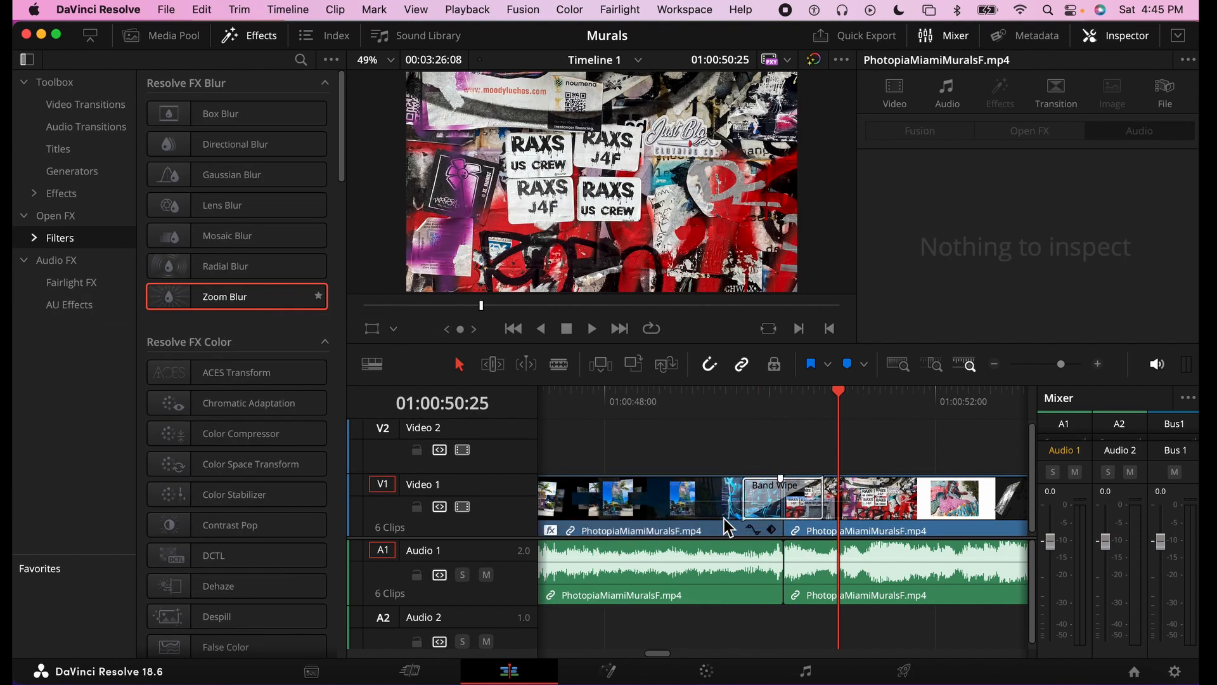
pyautogui.click(613, 401)
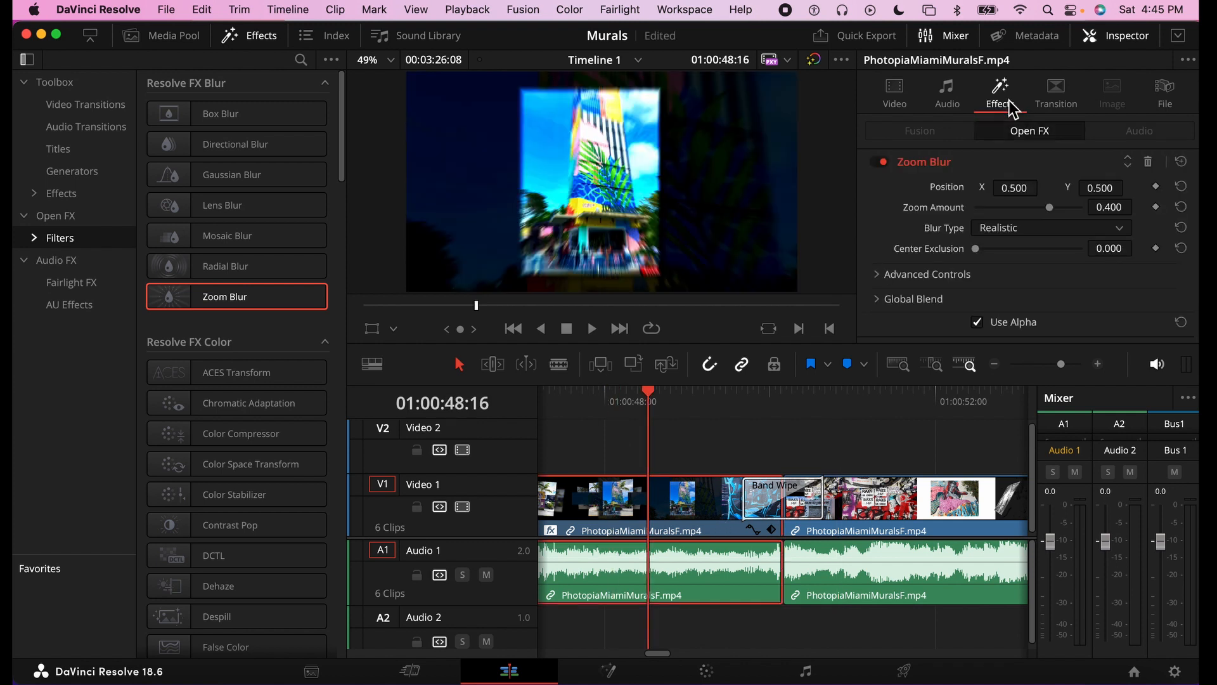
# Set the Zoom Blur's X position to 0.538, zoom amount to -0.225 and blur type to Stylized, and expand its Advanced Controls
pyautogui.moveTo(1004, 187); pyautogui.dragTo(1016, 211)
pyautogui.click(1013, 229)
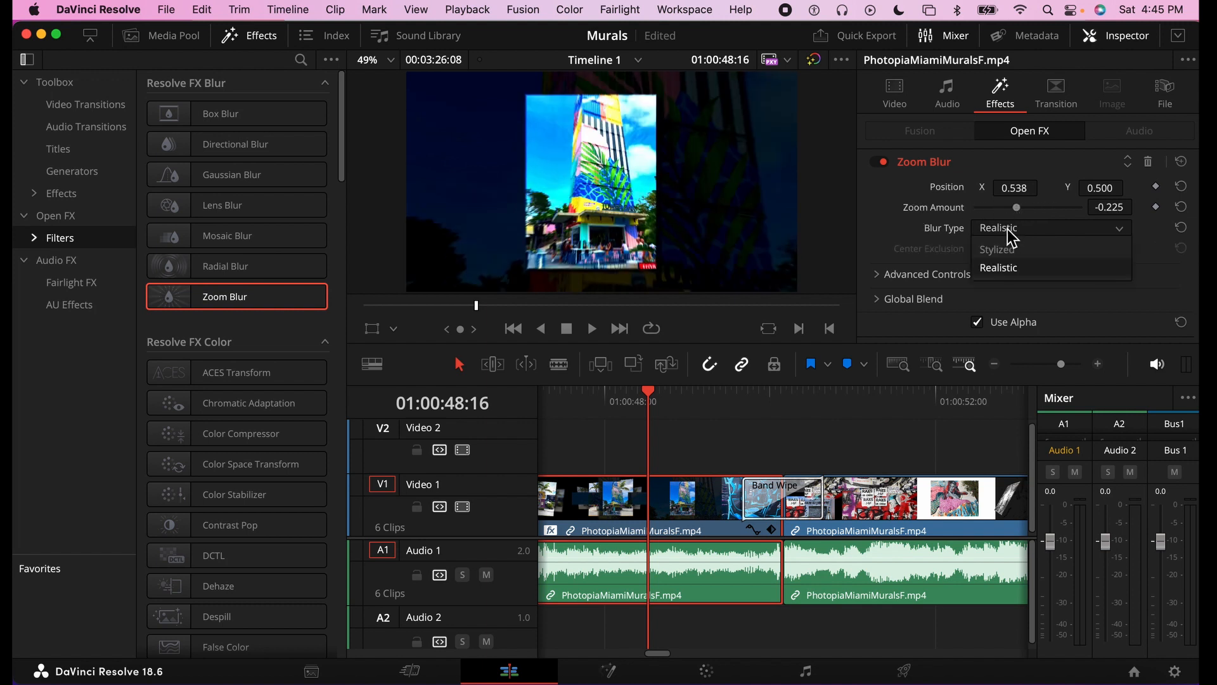
pyautogui.click(1002, 253)
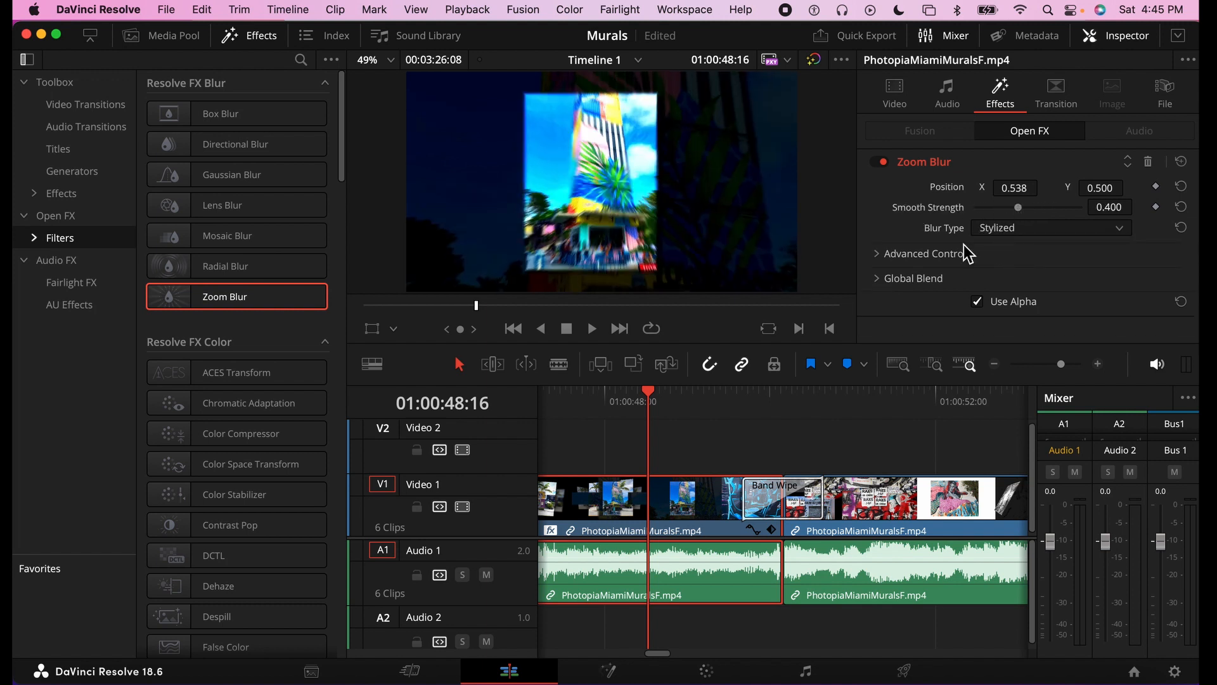
pyautogui.click(877, 253)
pyautogui.scroll(-1, 879, 260)
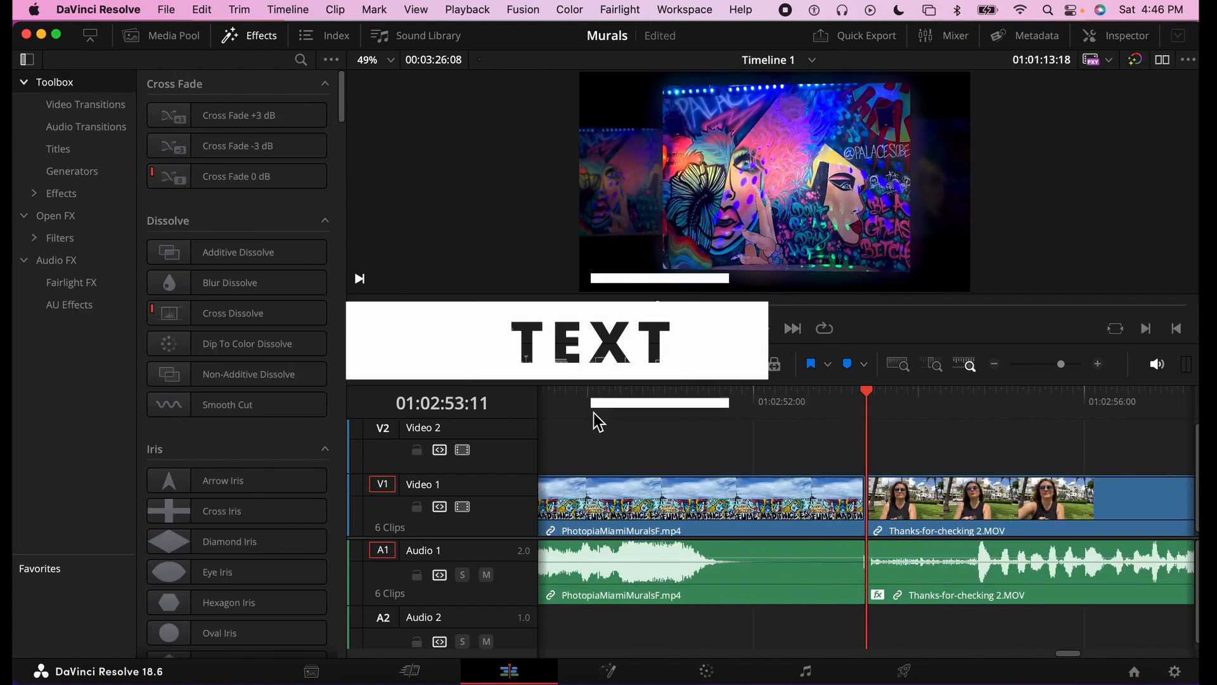
# Add the Draw On Corners 1 Line title on Video 2 over the last mural clip, starting at 01:02:47:28, and preview it
pyautogui.click(610, 411)
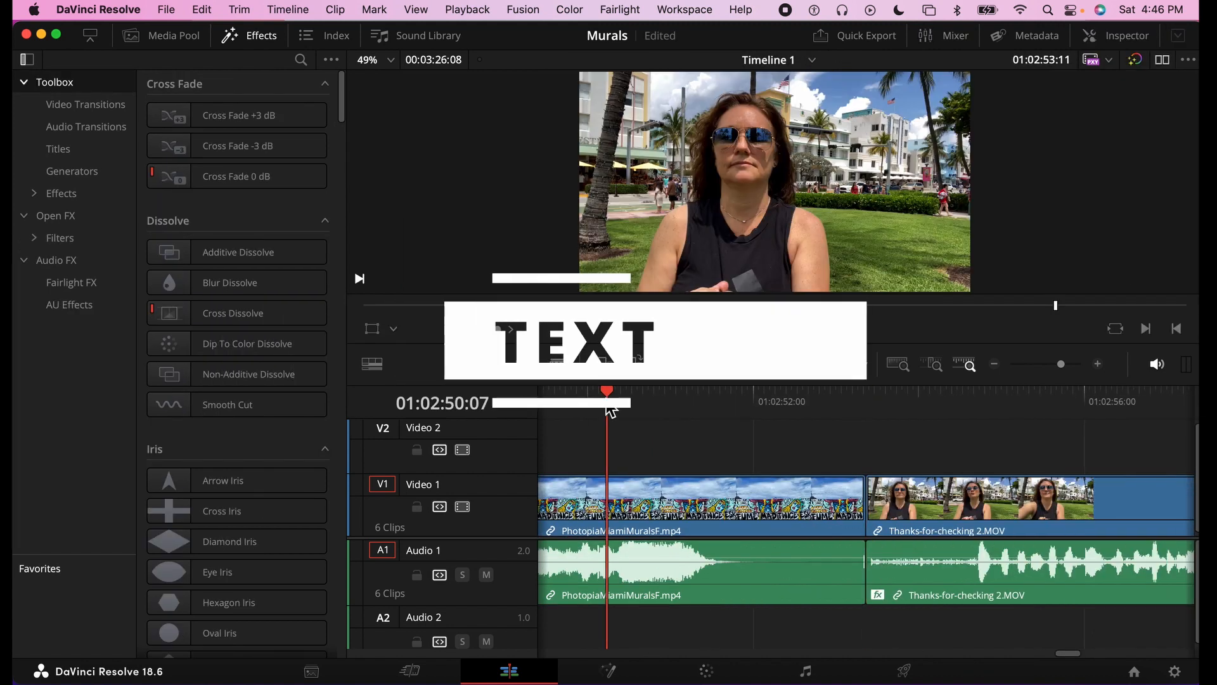
pyautogui.moveTo(612, 397); pyautogui.dragTo(663, 398)
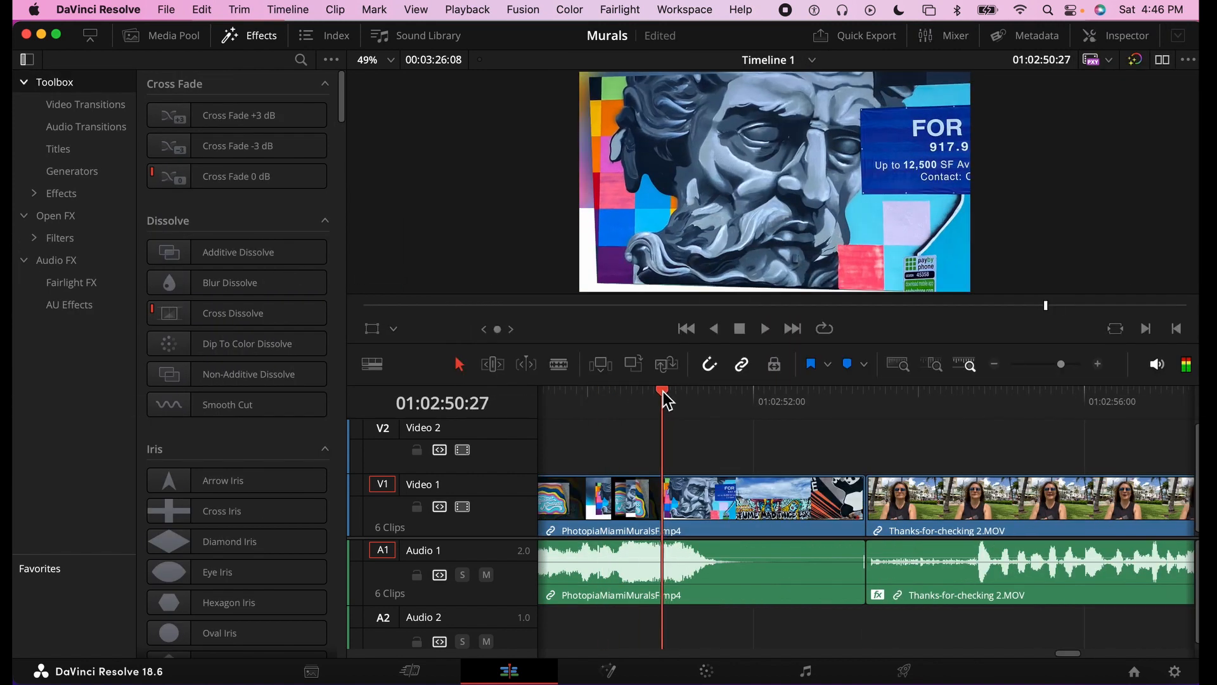
pyautogui.click(59, 152)
pyautogui.scroll(-8, 215, 444)
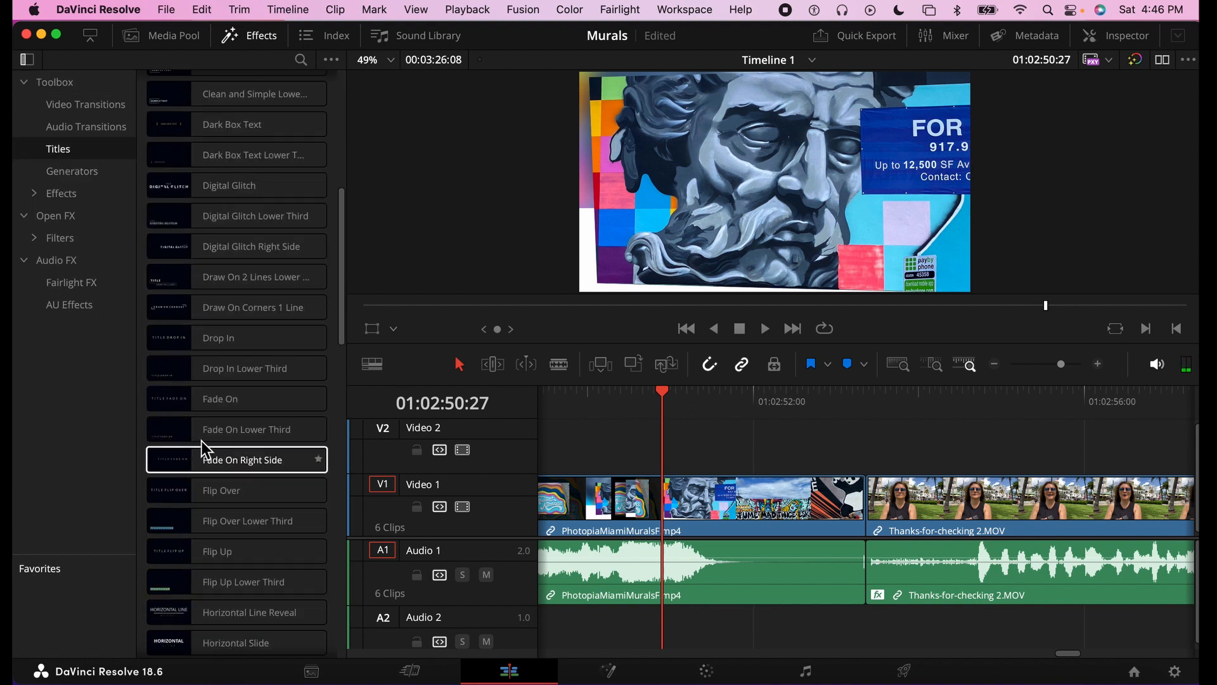
pyautogui.click(186, 461)
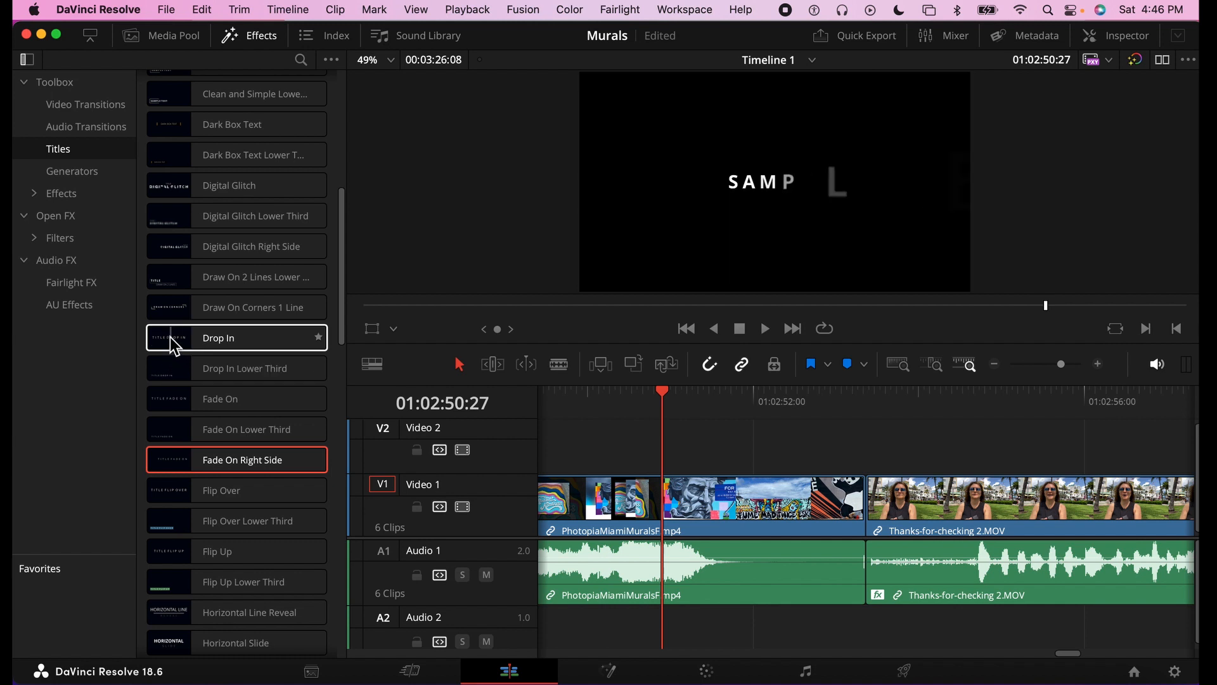
pyautogui.click(173, 346)
pyautogui.moveTo(172, 315)
pyautogui.mouseDown()
pyautogui.moveTo(603, 449)
pyautogui.moveTo(551, 448)
pyautogui.moveTo(582, 446)
pyautogui.mouseUp()
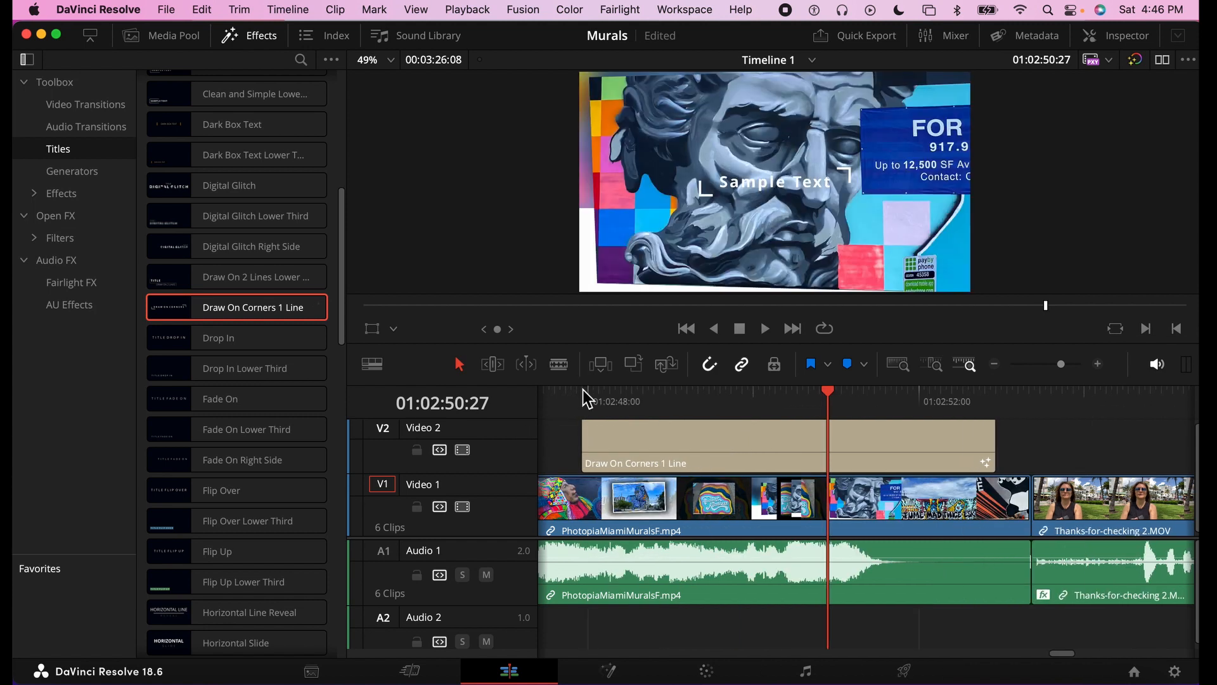
pyautogui.click(584, 399)
pyautogui.press('space')
pyautogui.press('space')
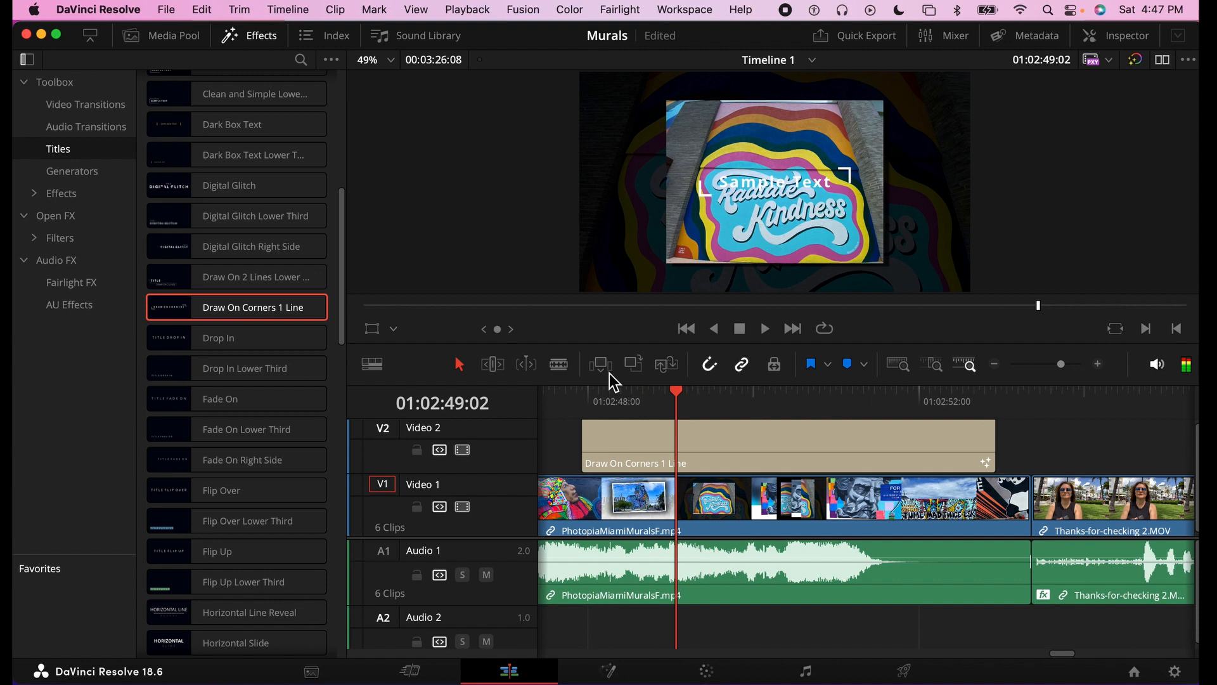
# Change the title's text to MIAMI MURALS and set its size to 0.1063 and tracking to 1.102
pyautogui.click(1120, 39)
pyautogui.click(711, 458)
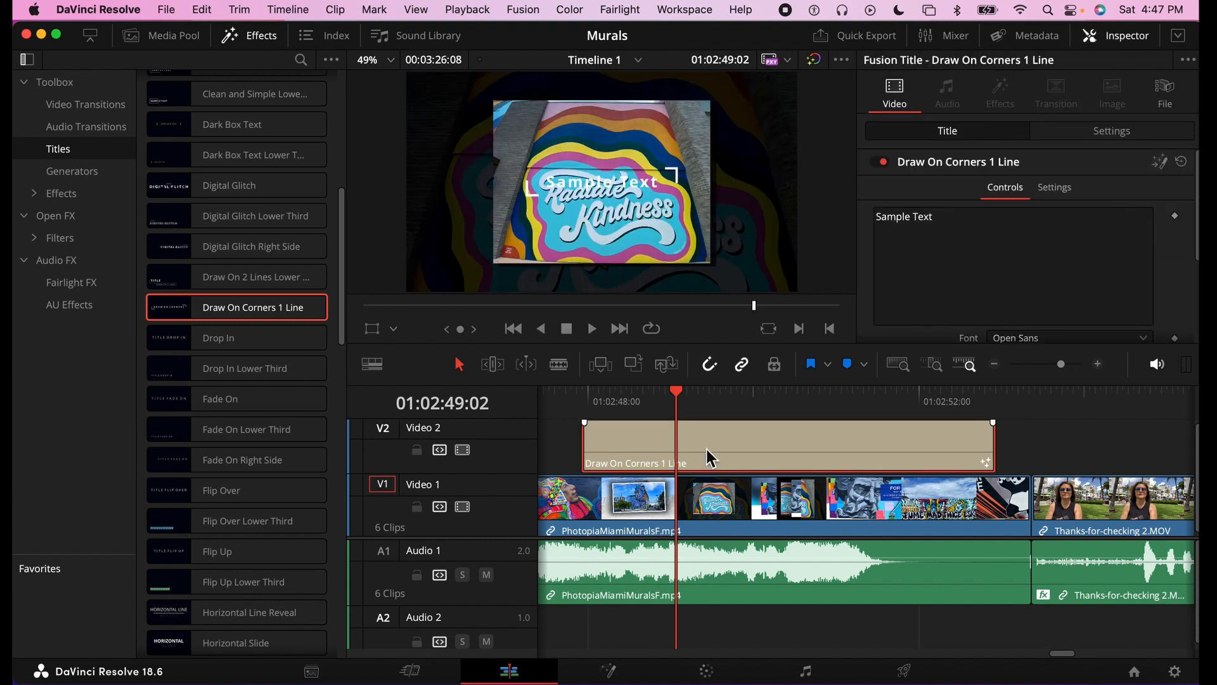
pyautogui.tripleClick(945, 226)
pyautogui.write('MIAMI MURA')
pyautogui.write('LS')
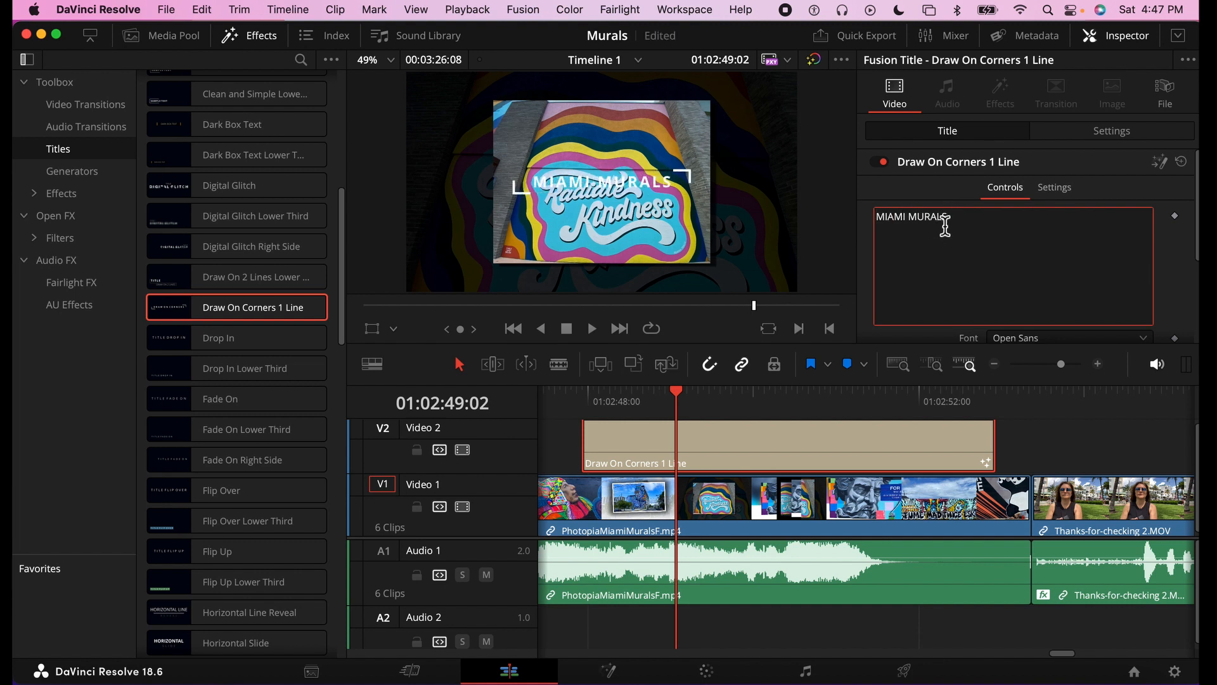
pyautogui.scroll(-4, 982, 279)
pyautogui.moveTo(1006, 259); pyautogui.dragTo(1019, 283)
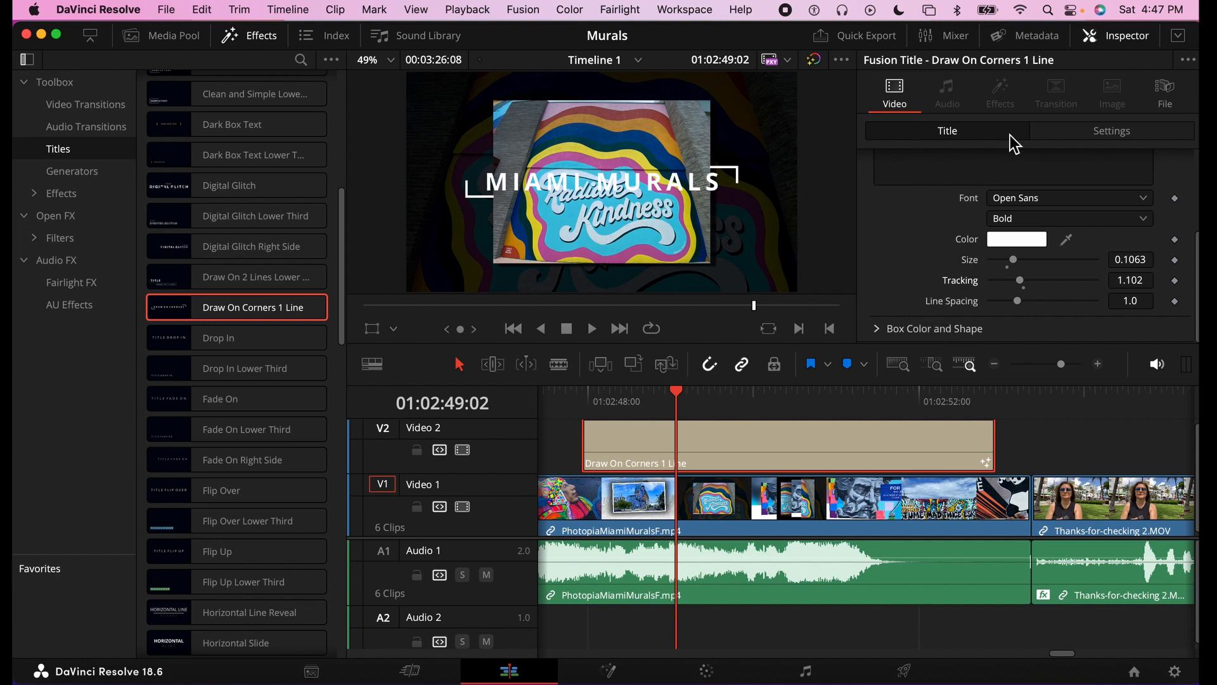
# Set the title's zoom to 0.920 and X position to -11, and play it from its start
pyautogui.click(1068, 134)
pyautogui.scroll(5, 993, 213)
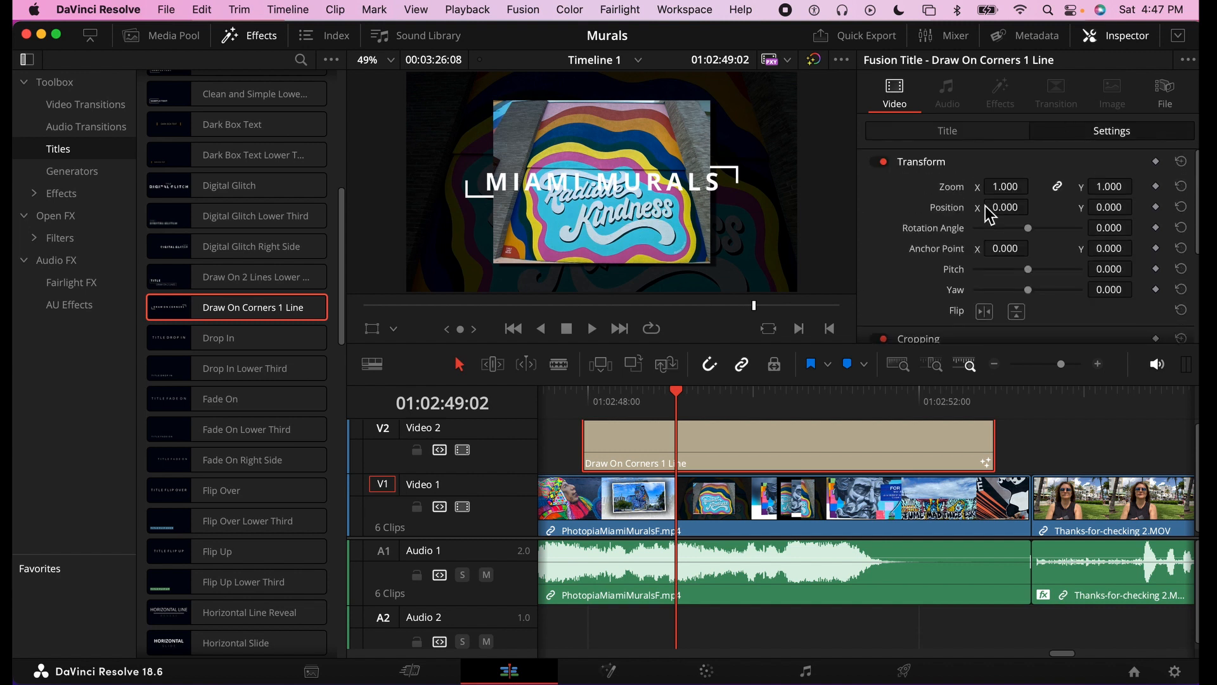
pyautogui.moveTo(1001, 201)
pyautogui.mouseDown()
pyautogui.moveTo(1003, 189)
pyautogui.moveTo(982, 190)
pyautogui.moveTo(1001, 190)
pyautogui.mouseUp()
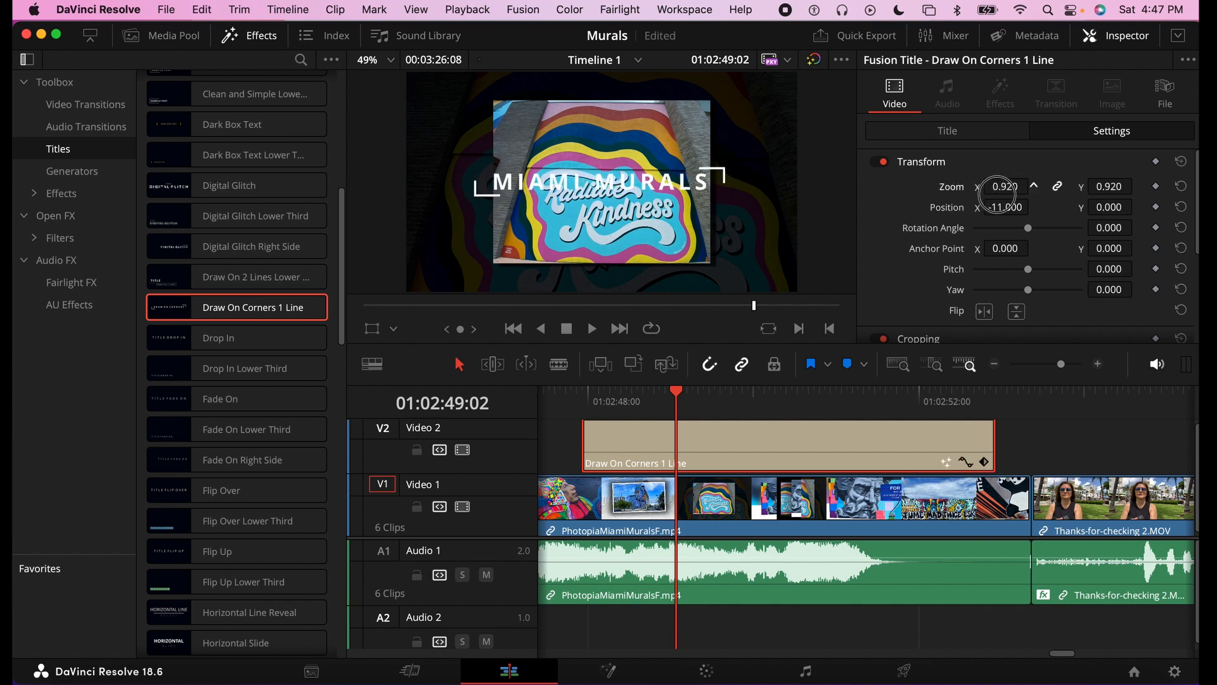
pyautogui.scroll(-3, 1002, 191)
pyautogui.scroll(2, 1005, 192)
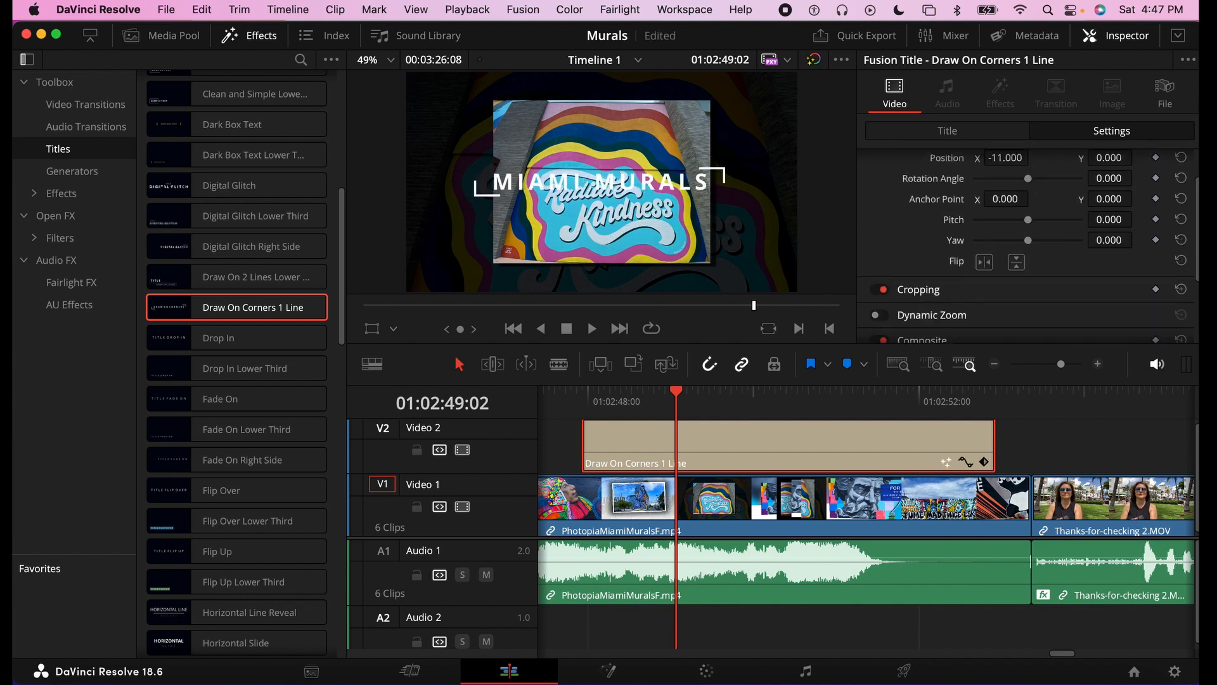
pyautogui.scroll(-4, 957, 298)
pyautogui.scroll(4, 1014, 263)
pyautogui.click(574, 400)
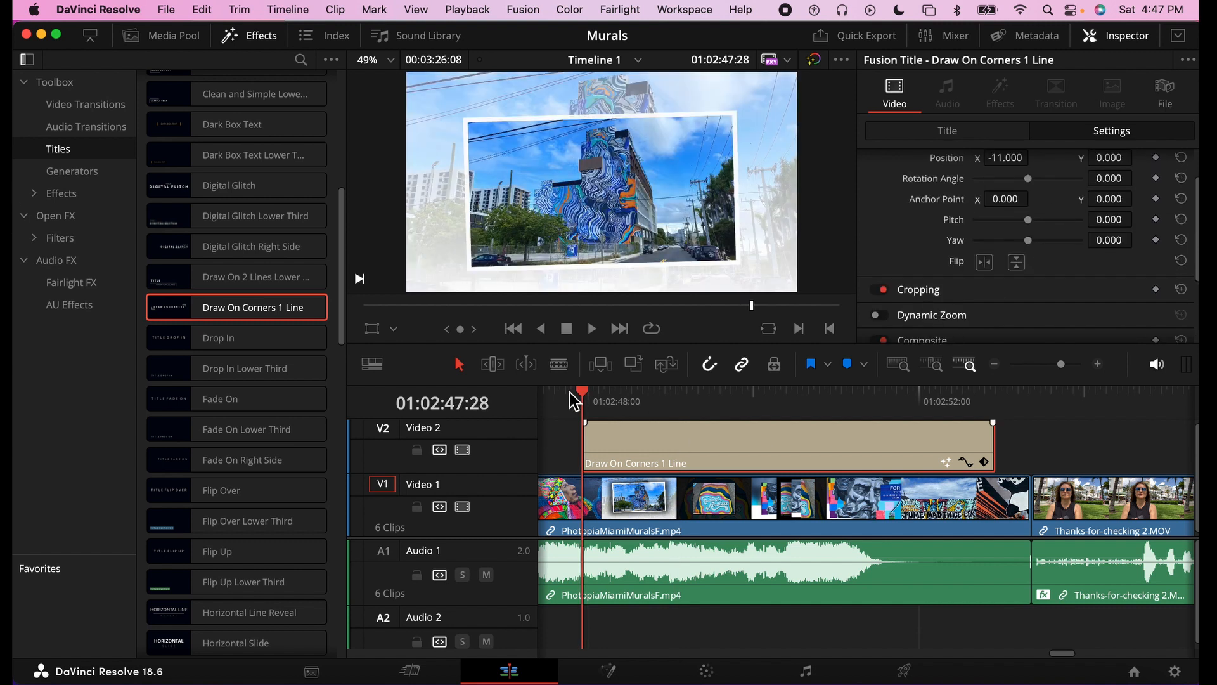
pyautogui.press('space')
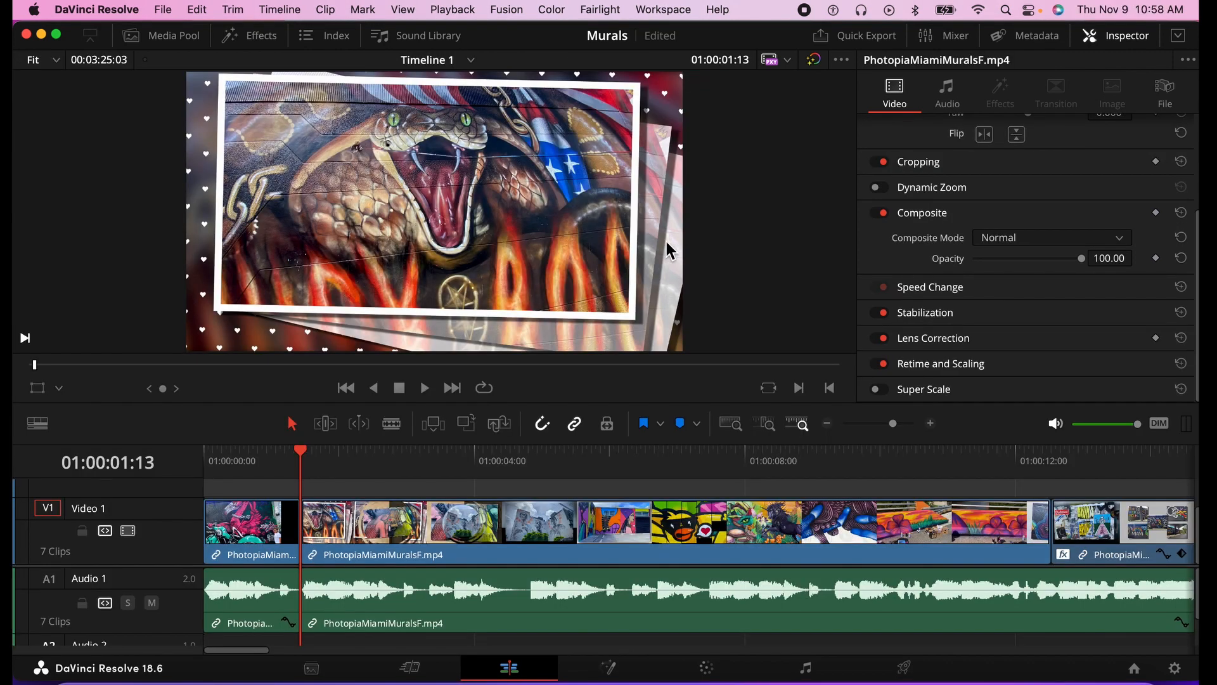
# Review the Quick Export presets, including H.264 Master, ProRes 422 HQ, YouTube, TikTok and Dropbox, and close without exporting
pyautogui.click(846, 39)
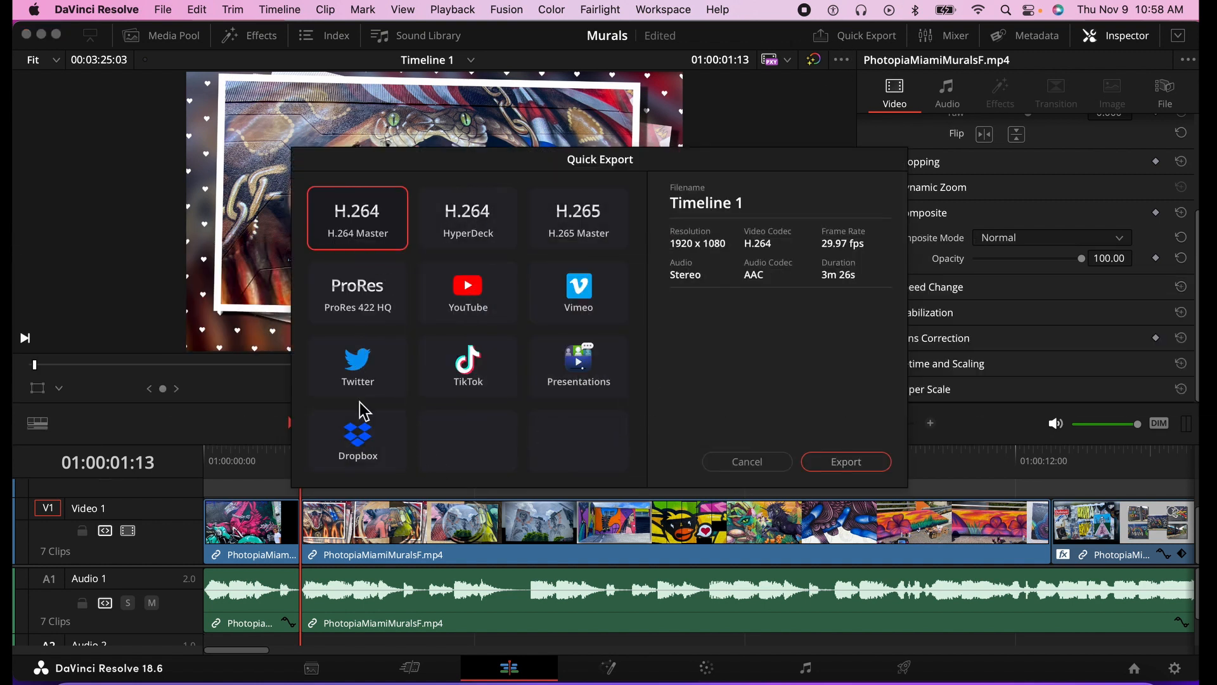
pyautogui.click(472, 298)
pyautogui.click(359, 240)
pyautogui.click(360, 308)
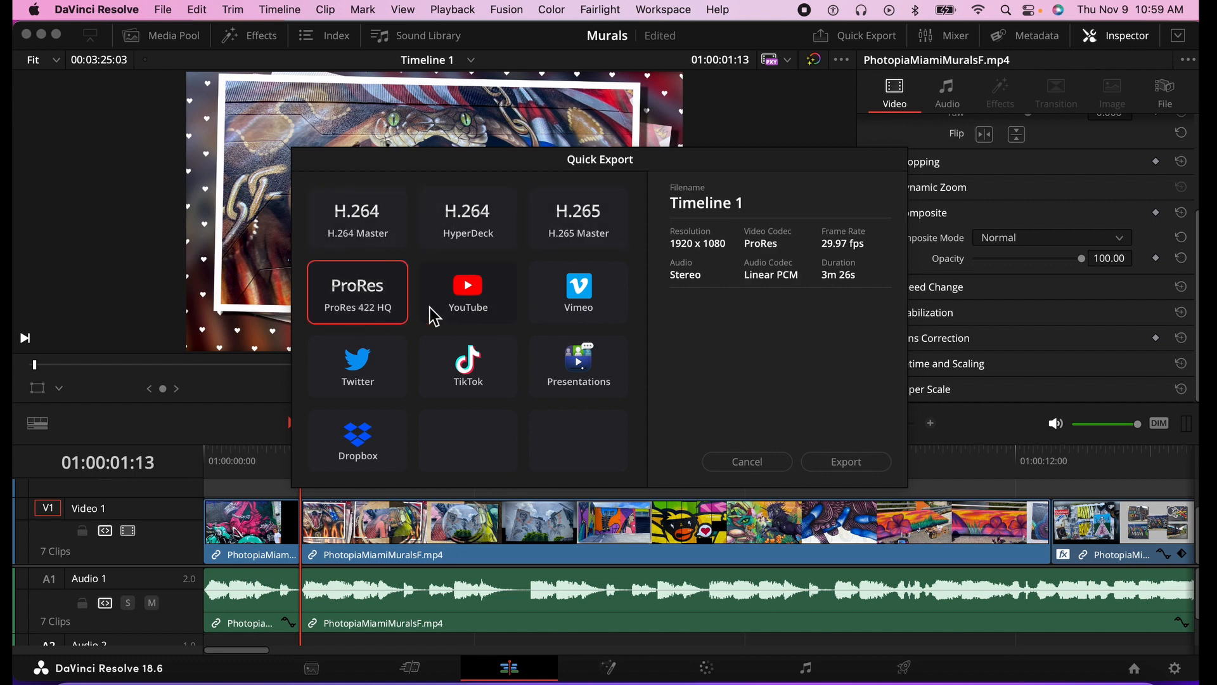
pyautogui.click(475, 312)
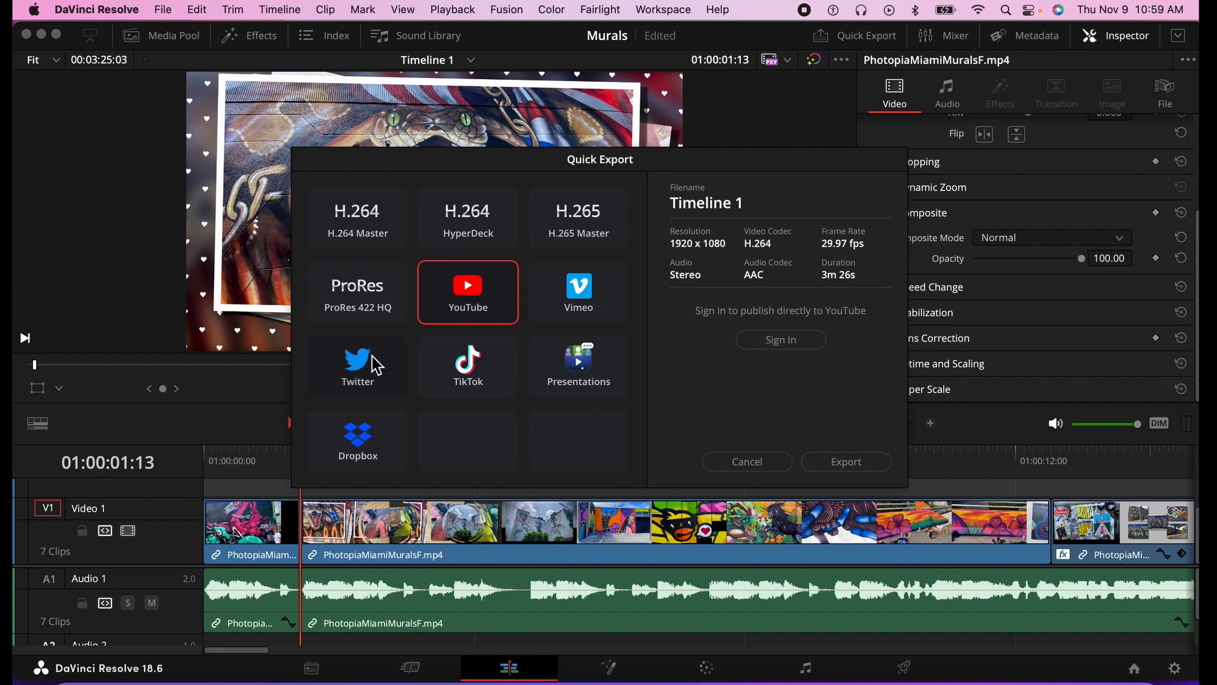
pyautogui.click(470, 376)
pyautogui.click(359, 440)
pyautogui.click(731, 462)
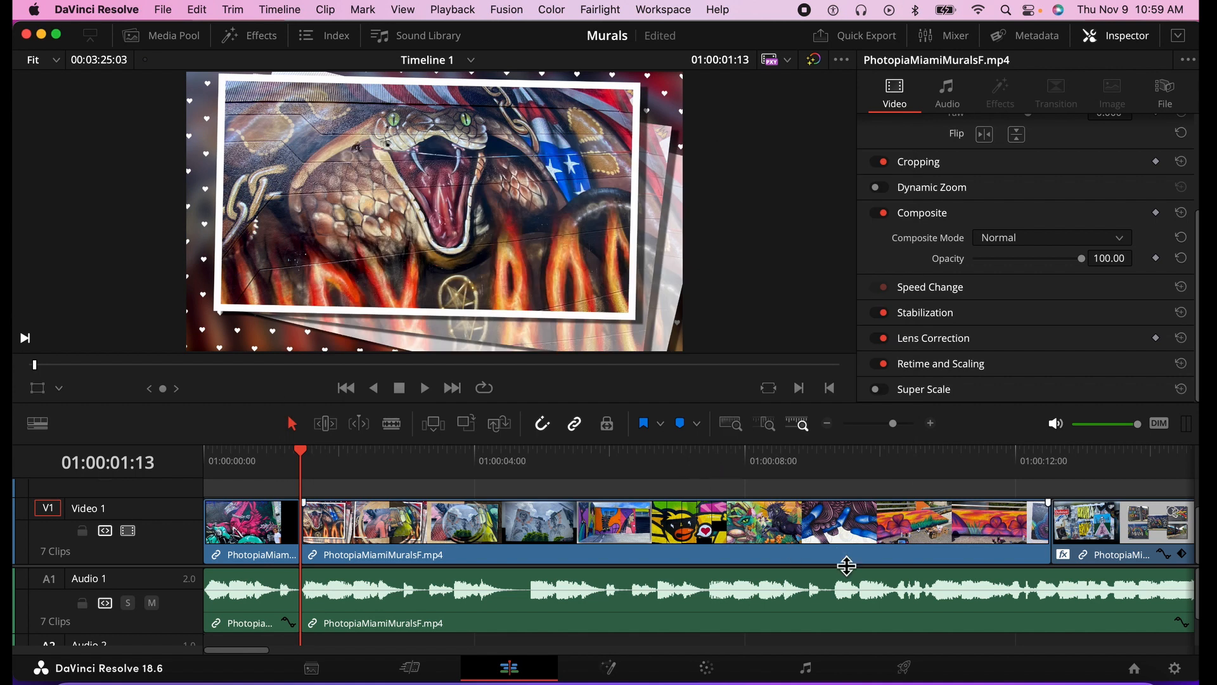
# Open the Deliver page and enter MIAMI MURALS as the render file name
pyautogui.click(905, 668)
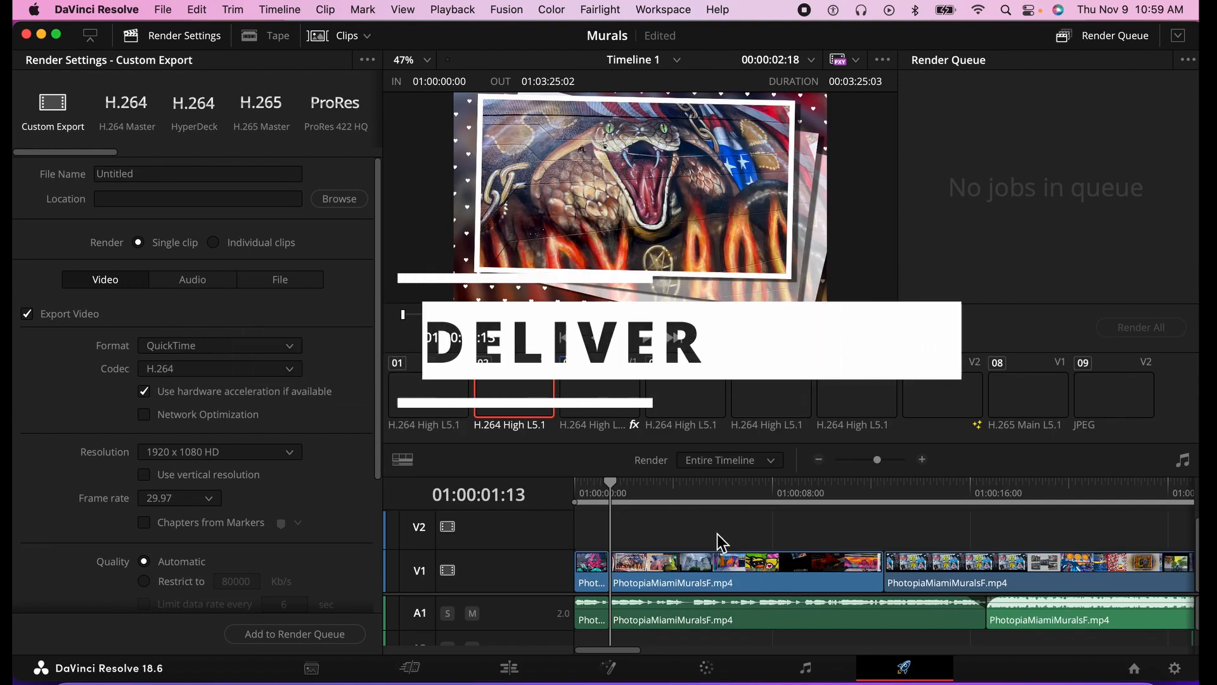
pyautogui.click(153, 179)
pyautogui.write('MIAMI MURALS')
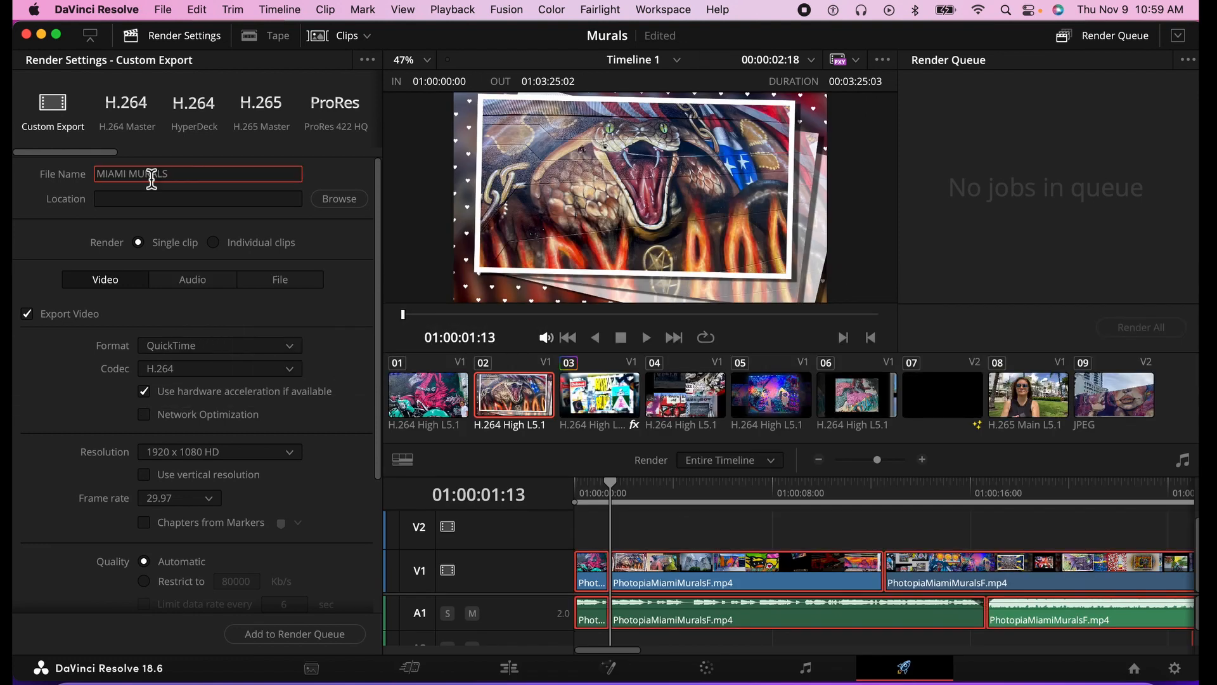
# Compare the H.264, HyperDeck, H.265 and ProRes 422 HQ render presets, return to Custom Export, and name the file MIAMI MURALS
pyautogui.click(144, 113)
pyautogui.click(190, 109)
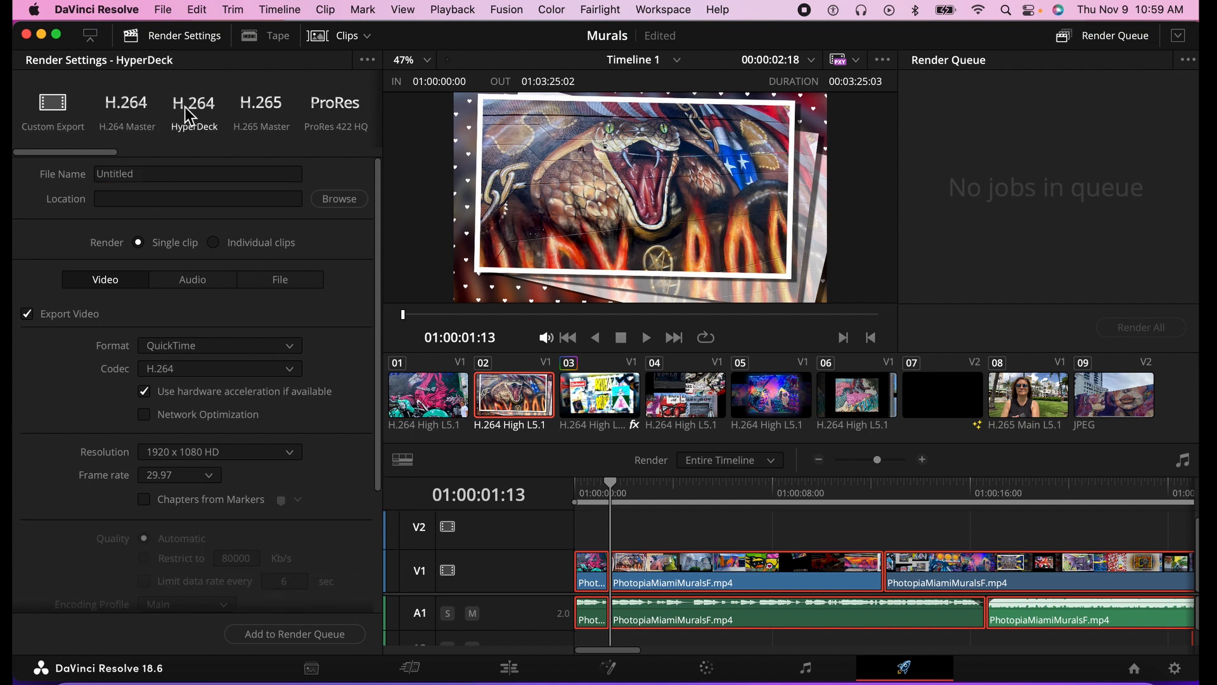
pyautogui.click(273, 117)
pyautogui.click(328, 109)
pyautogui.click(54, 112)
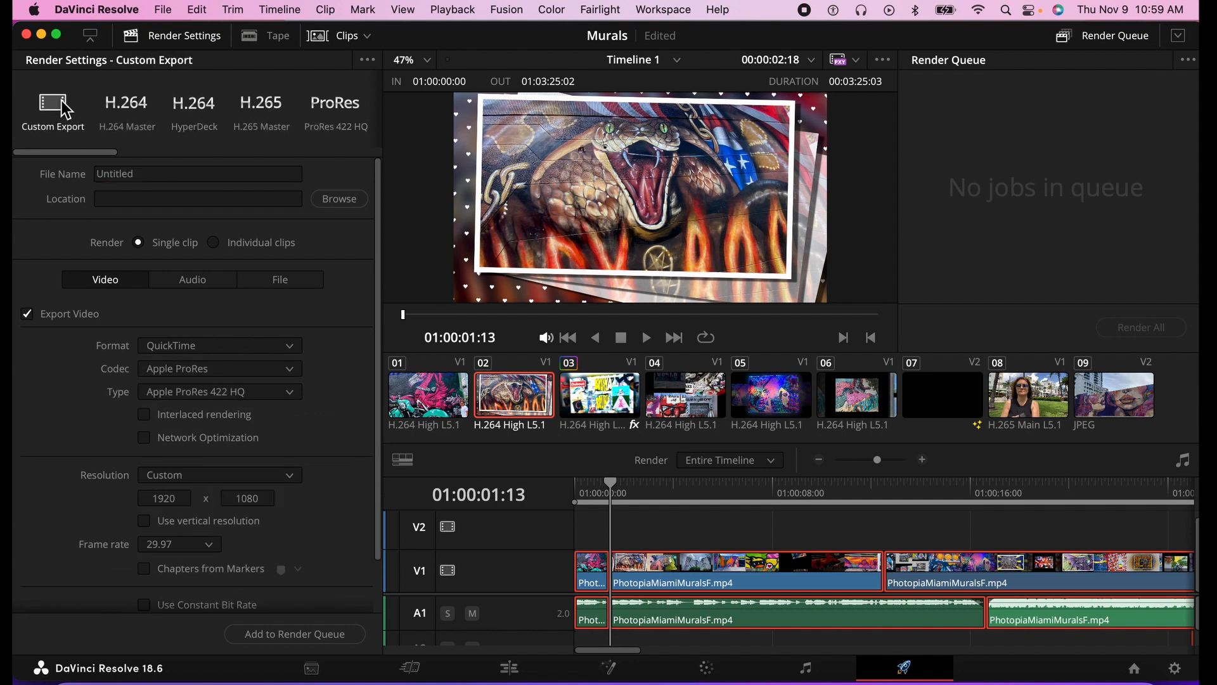
pyautogui.click(157, 177)
pyautogui.write('MIAMI MURALS')
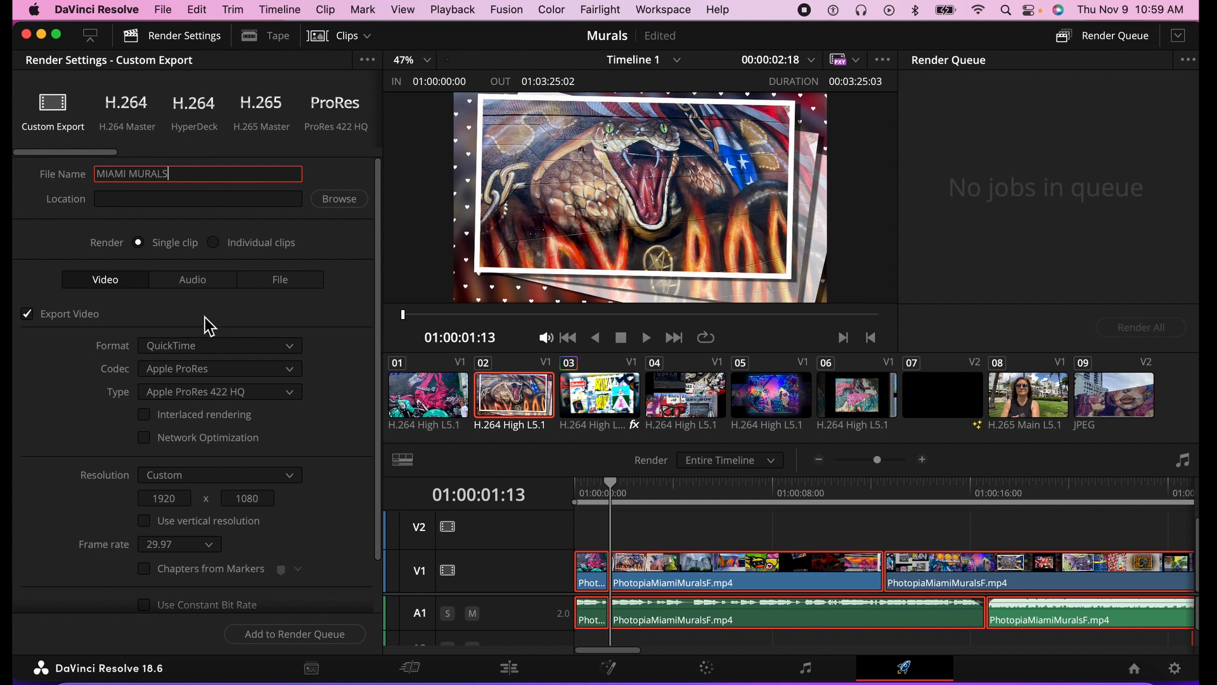
# Keep the QuickTime format, set the video codec to H.264, and check the resolution options without changing them
pyautogui.click(211, 346)
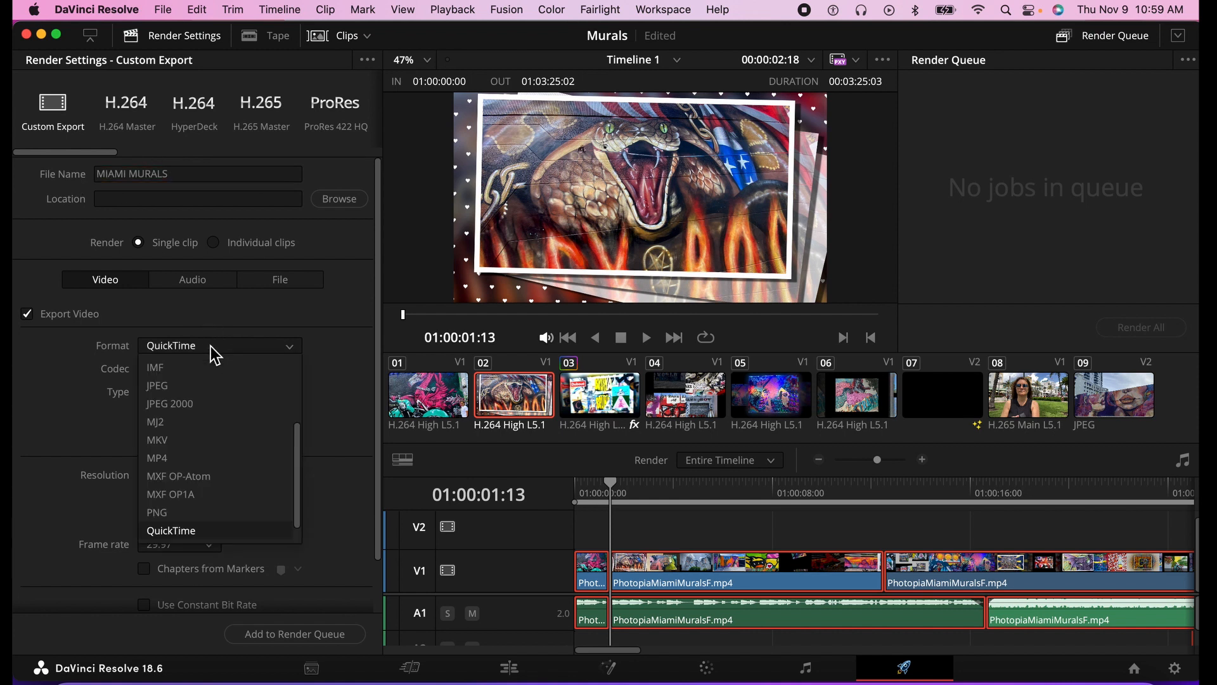
pyautogui.click(211, 346)
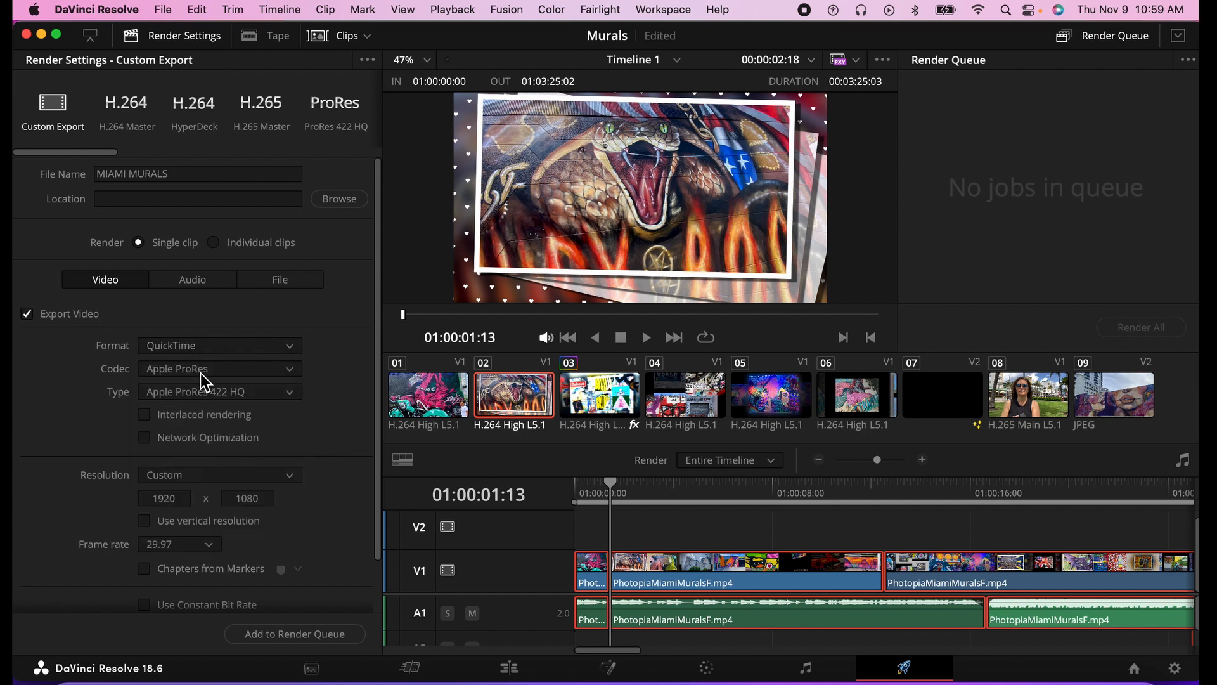
pyautogui.click(204, 381)
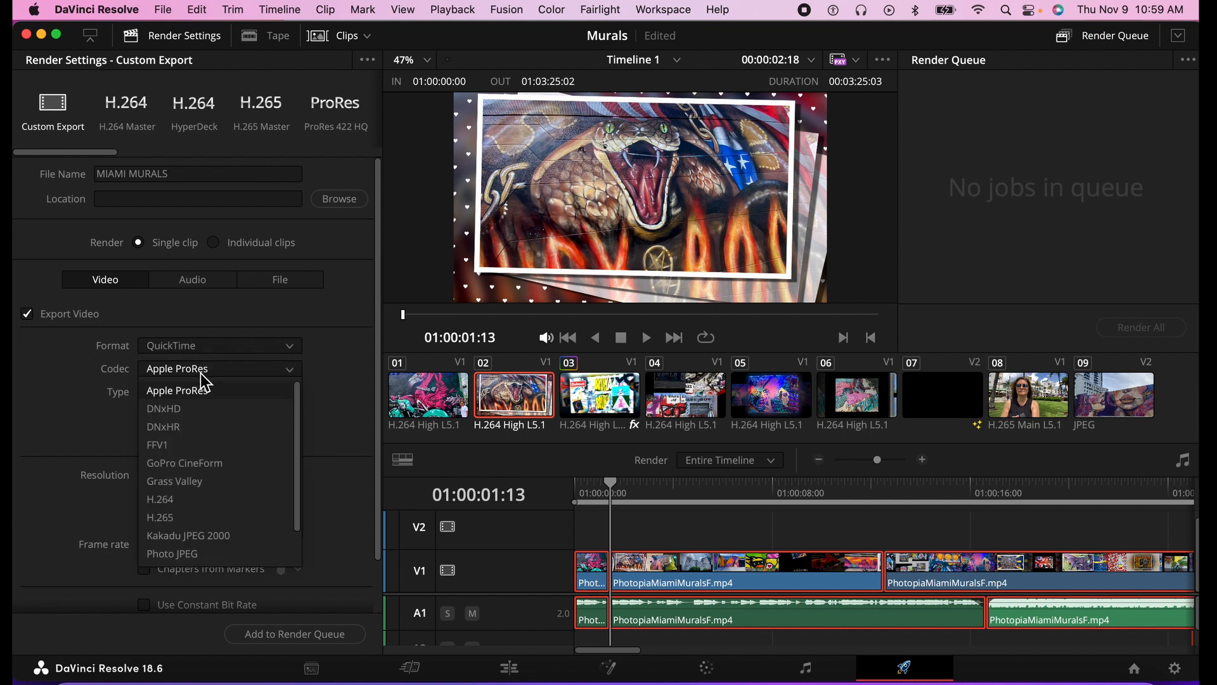
pyautogui.click(191, 500)
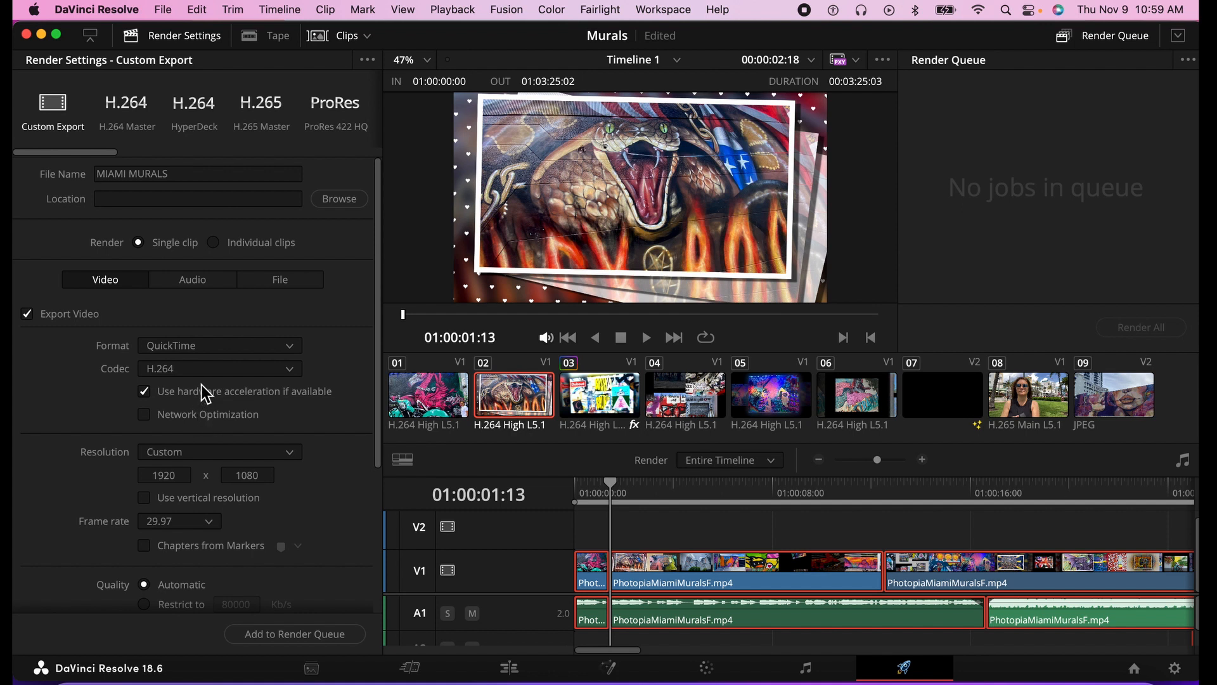
pyautogui.click(193, 454)
pyautogui.click(192, 454)
# Expand and review the advanced and subtitle settings of the video export, along with its quality and key frame options
pyautogui.scroll(-6, 76, 516)
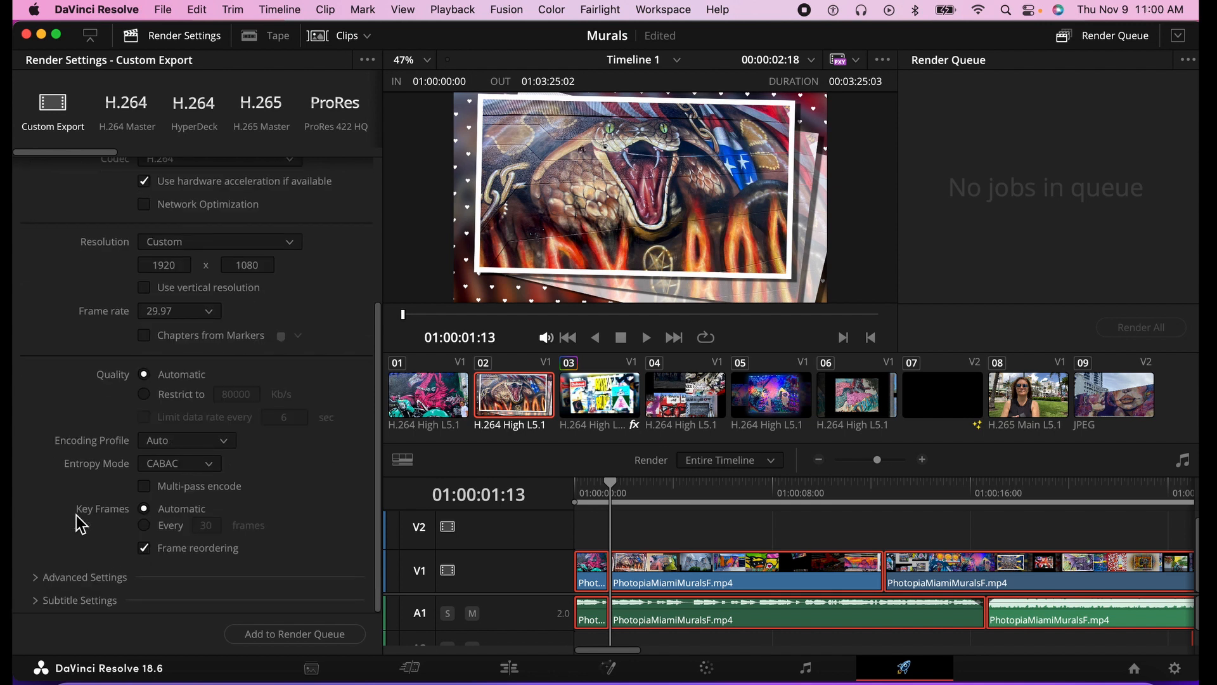
pyautogui.click(35, 577)
pyautogui.scroll(-5, 44, 520)
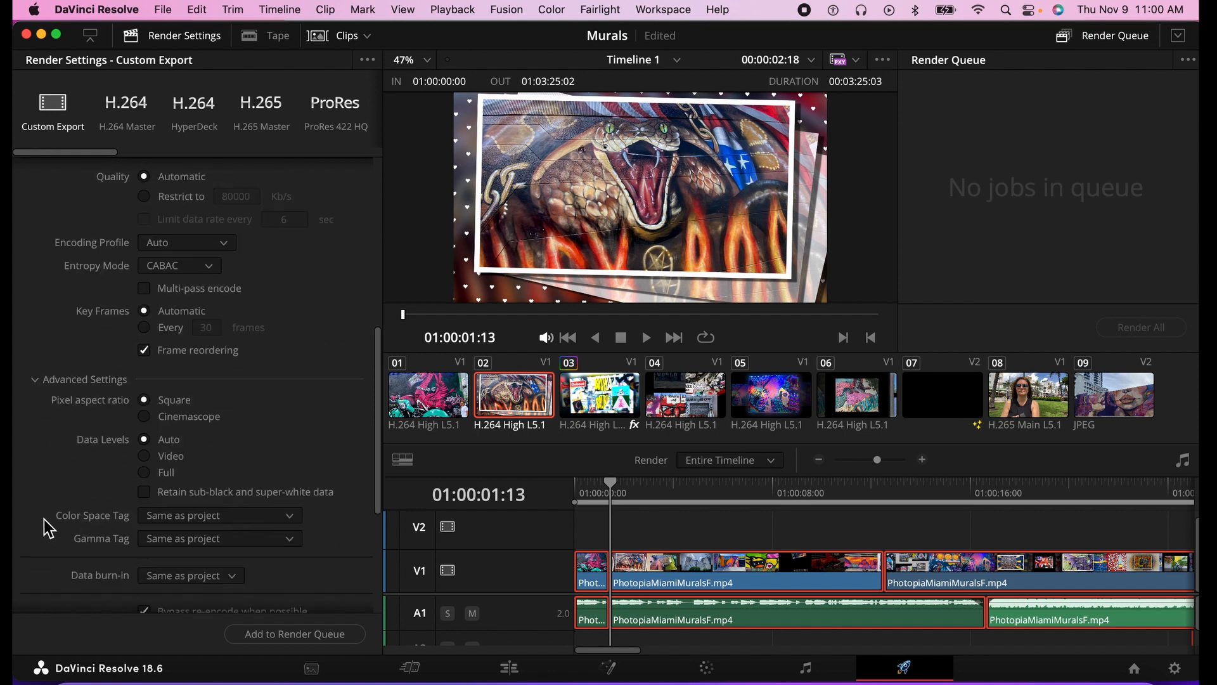
pyautogui.scroll(-5, 49, 528)
pyautogui.scroll(-1, 49, 528)
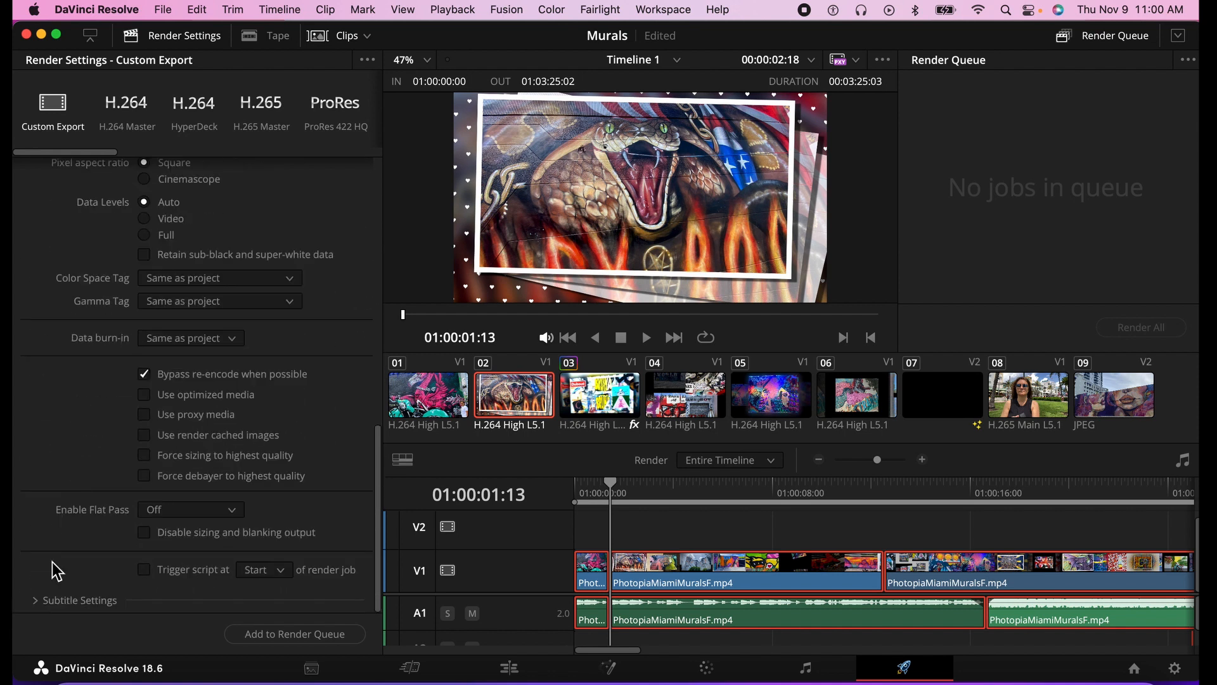
pyautogui.click(35, 599)
pyautogui.scroll(-3, 54, 561)
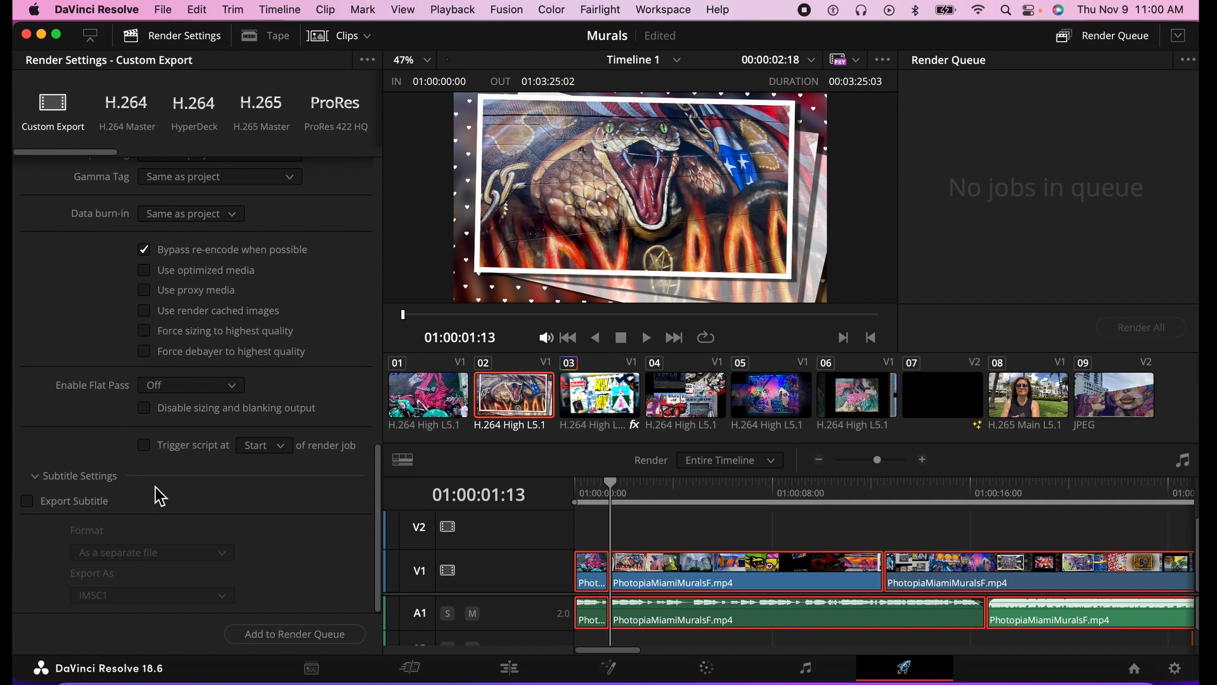
pyautogui.scroll(15, 264, 391)
pyautogui.scroll(1, 257, 272)
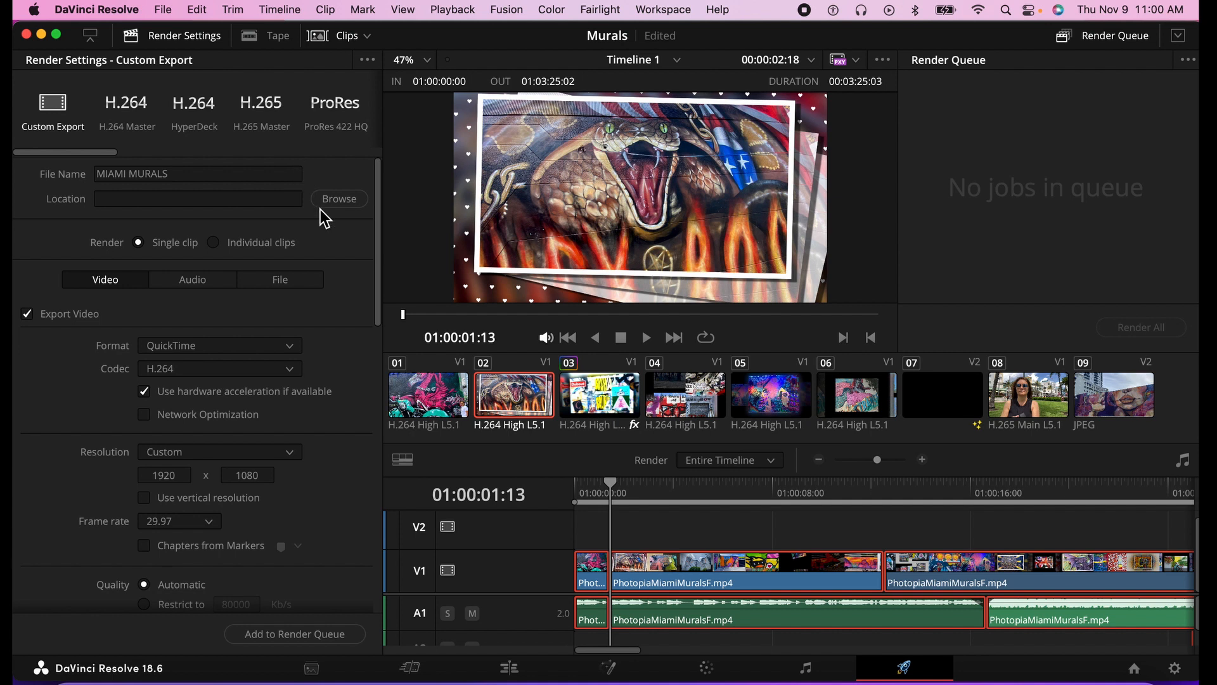
# Set the render location to the Davinci Resolve folder inside Buzz/2023
pyautogui.click(339, 200)
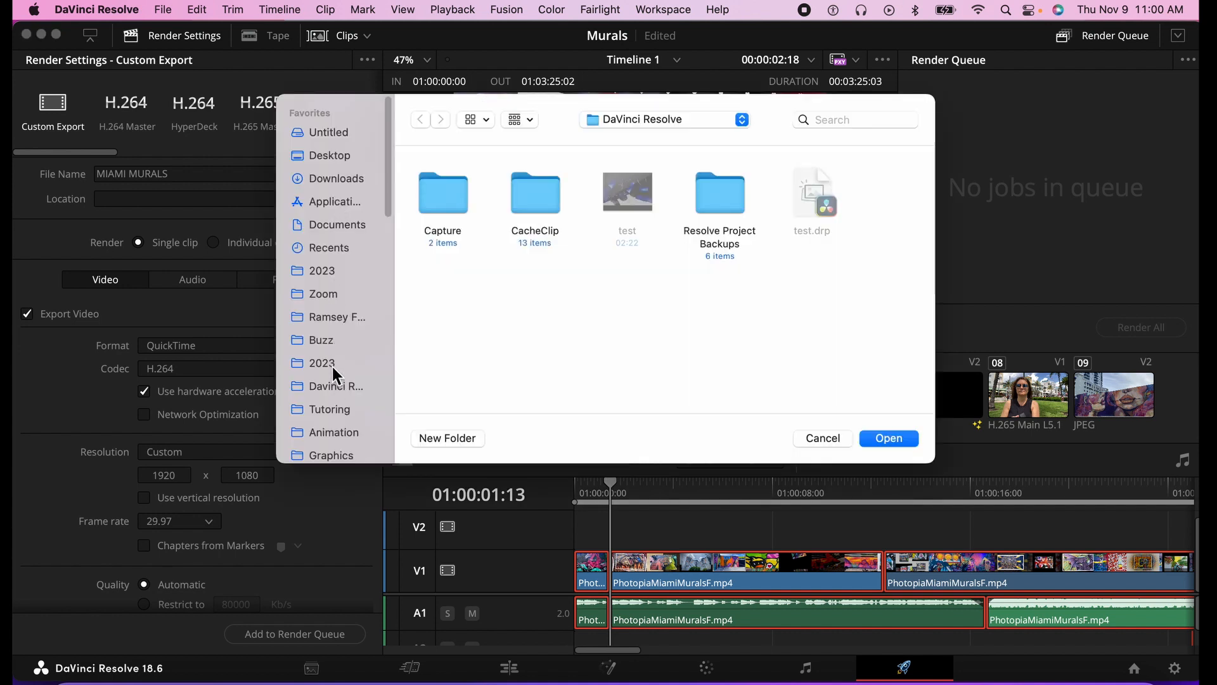
pyautogui.click(331, 385)
pyautogui.click(878, 431)
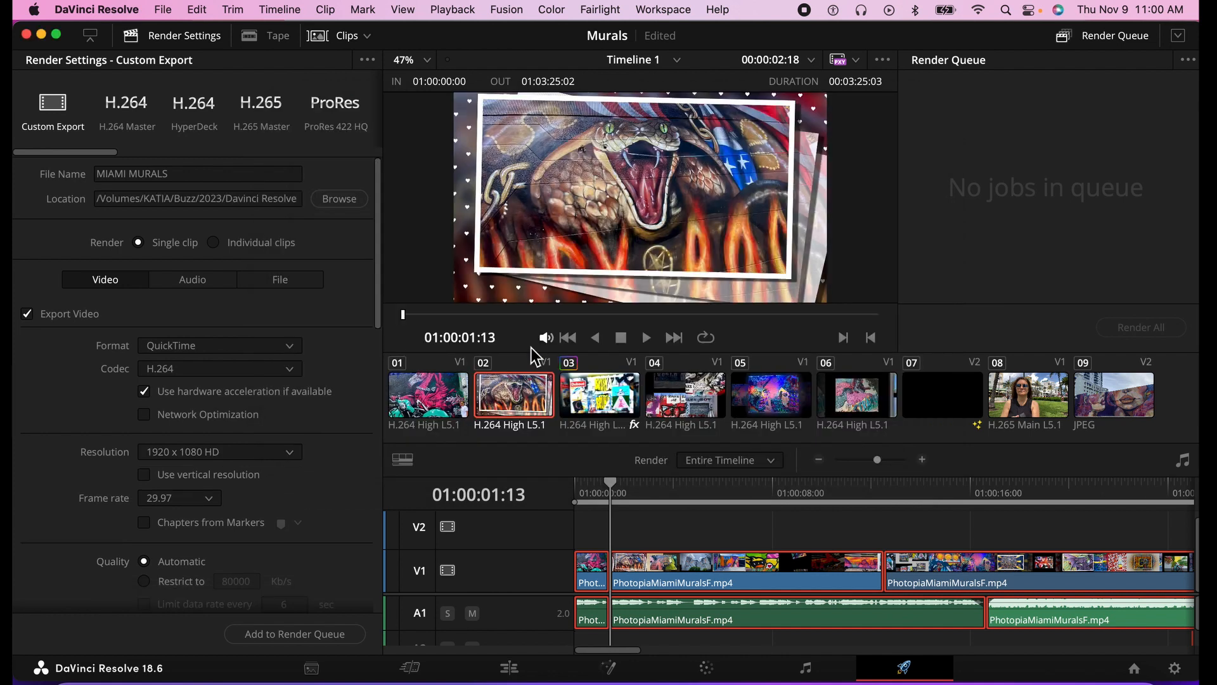
# Add the MIAMI MURALS export to the render queue and start rendering all queued jobs
pyautogui.click(303, 636)
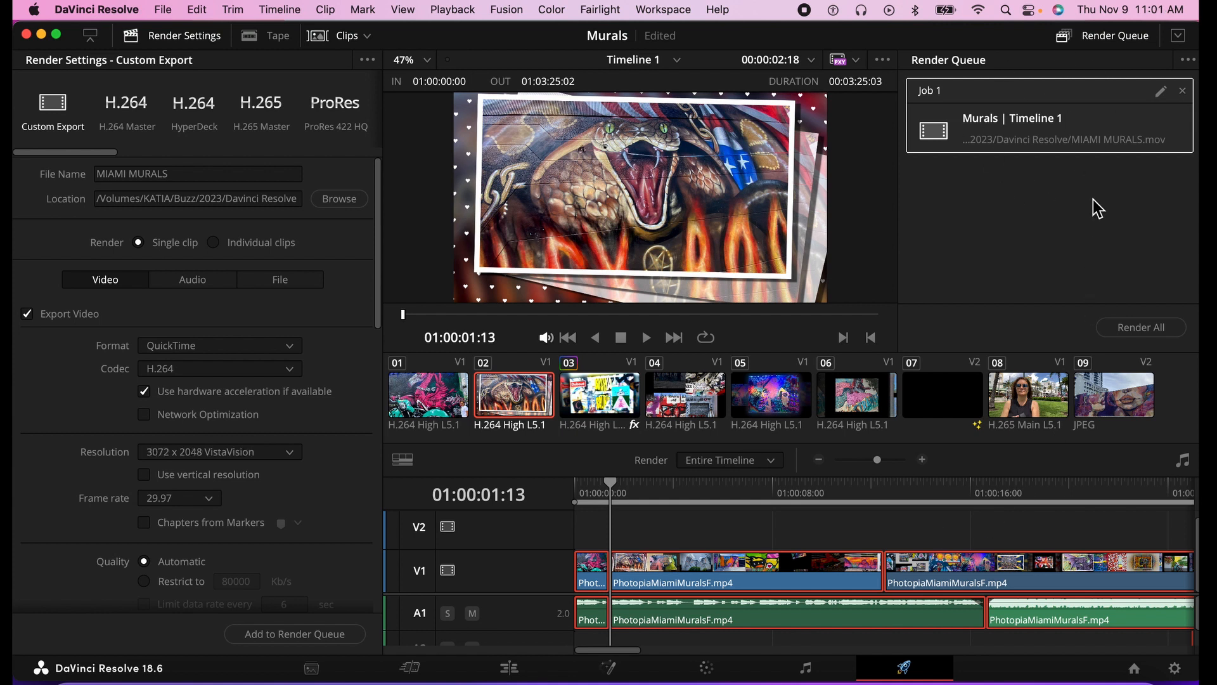
pyautogui.click(1144, 328)
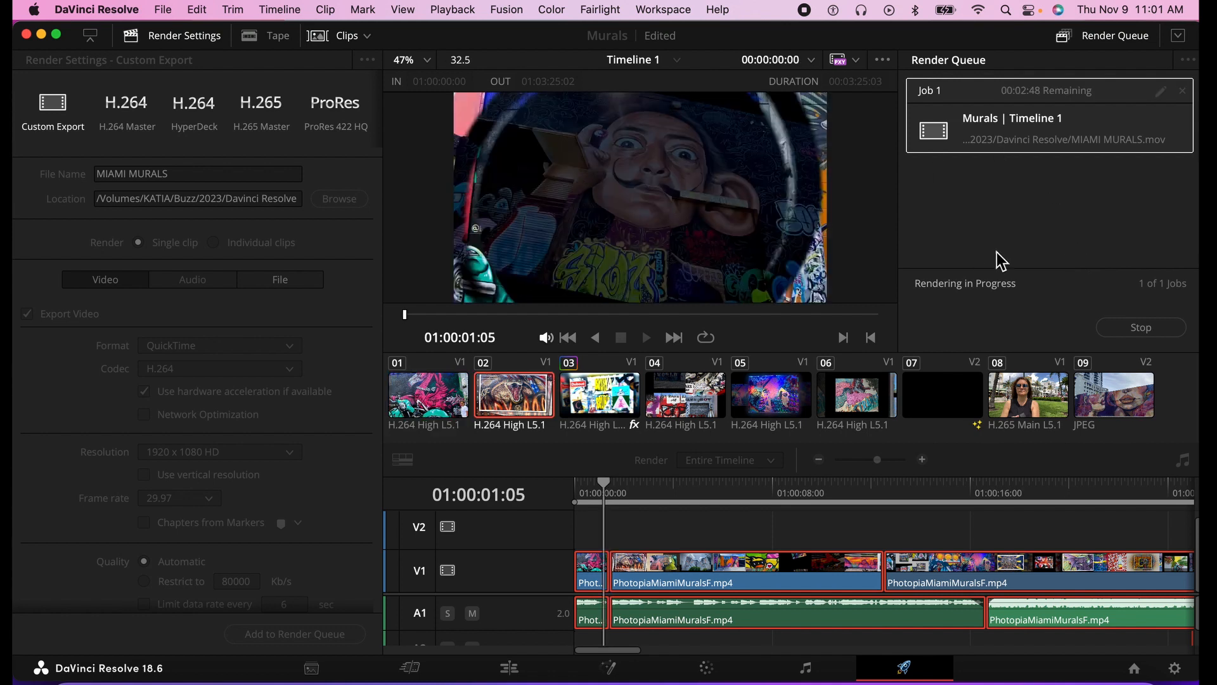